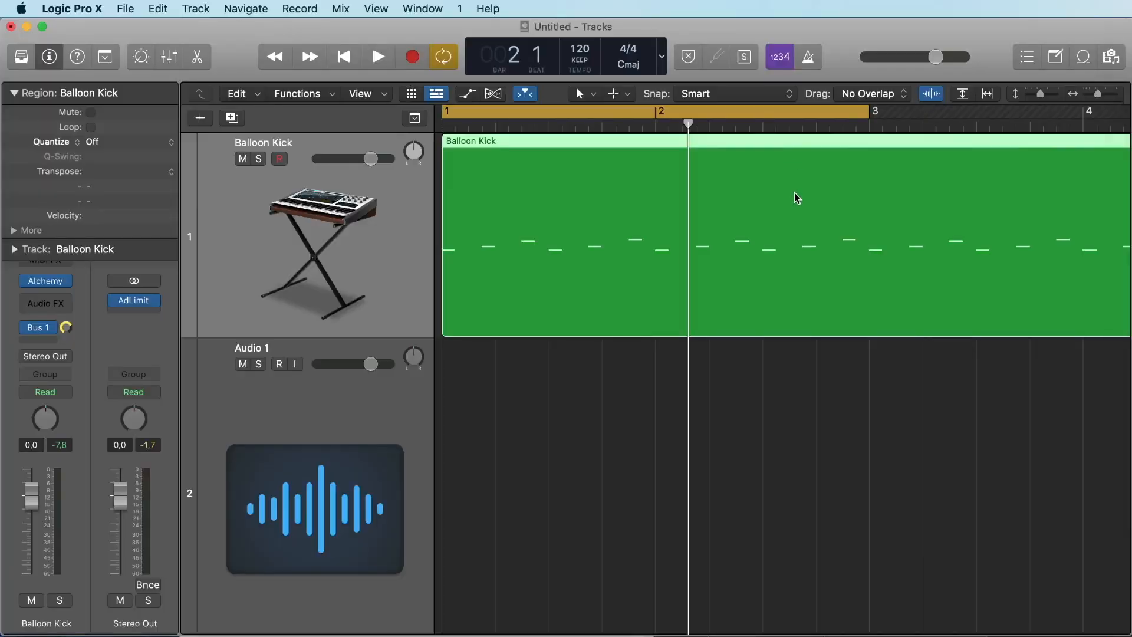
Step: Play the Balloon Kick loop and open its region in the Piano Roll while auditioning the notes
key("space")
double_click(796, 199)
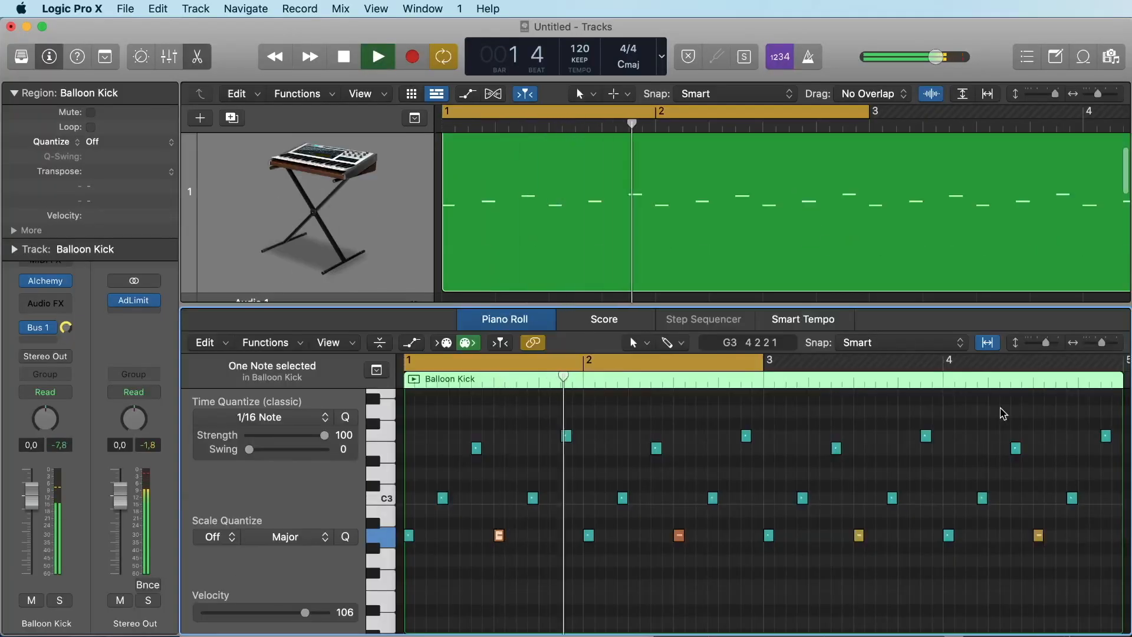
key("space")
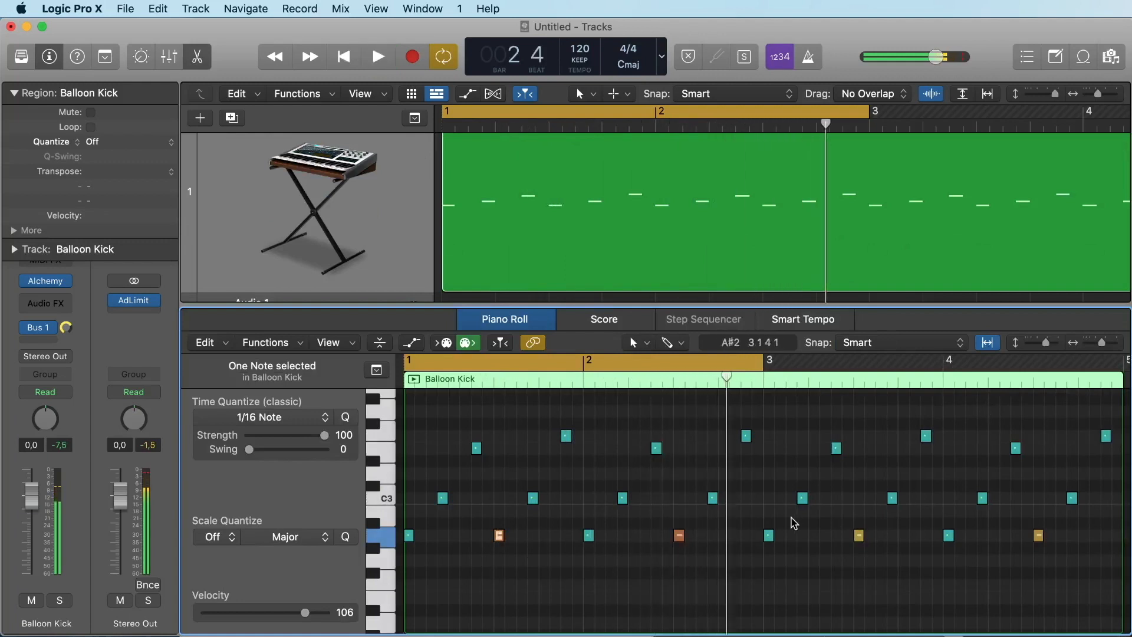
left_click_drag(536, 562, 500, 534)
key("space")
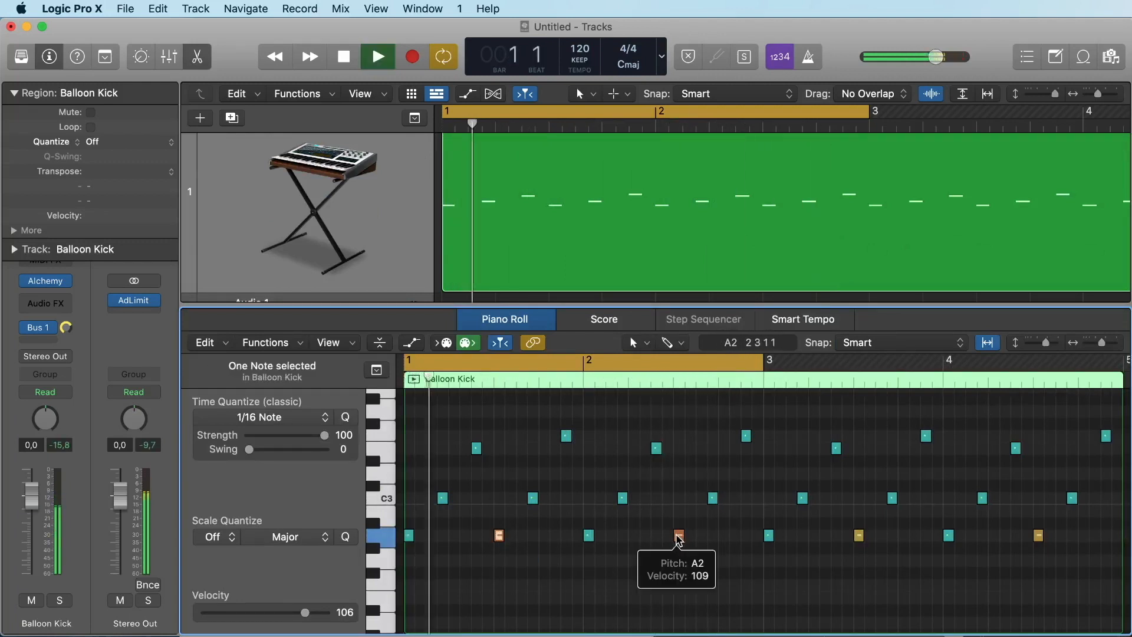
key("space")
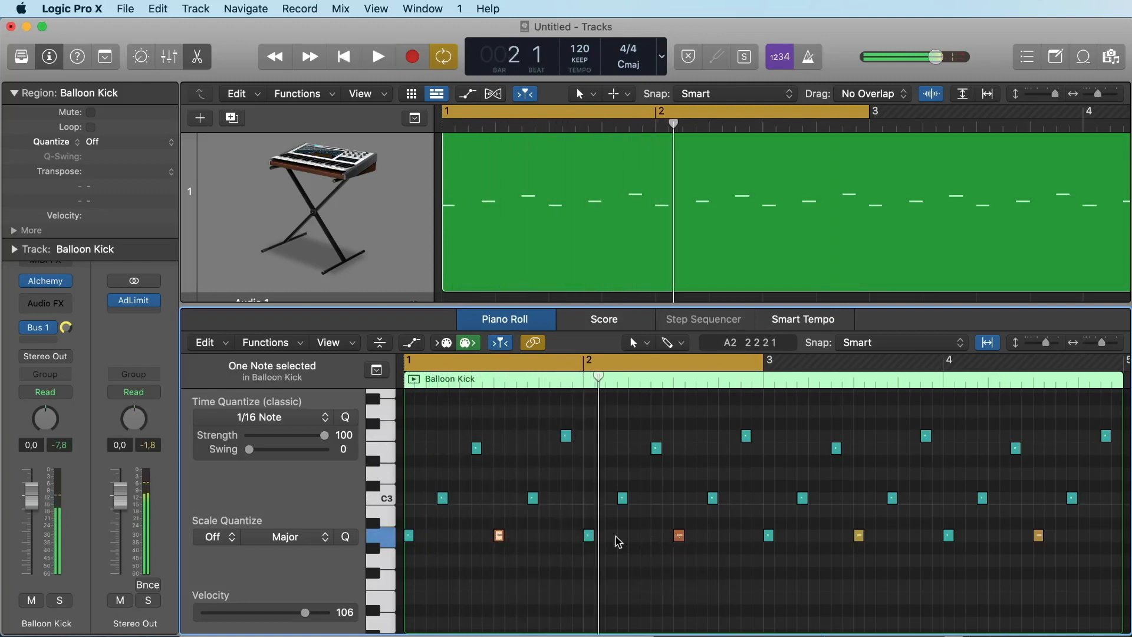
Step: Compare the velocities of the first two notes in the lowest row and replay the loop
left_click(409, 535)
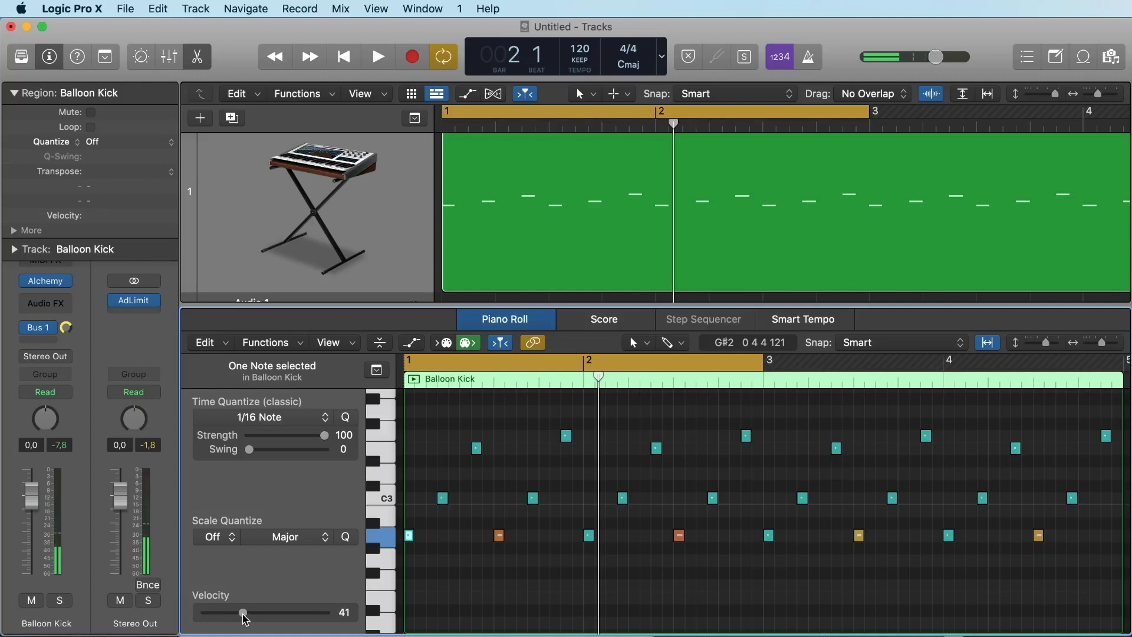
left_click(500, 536)
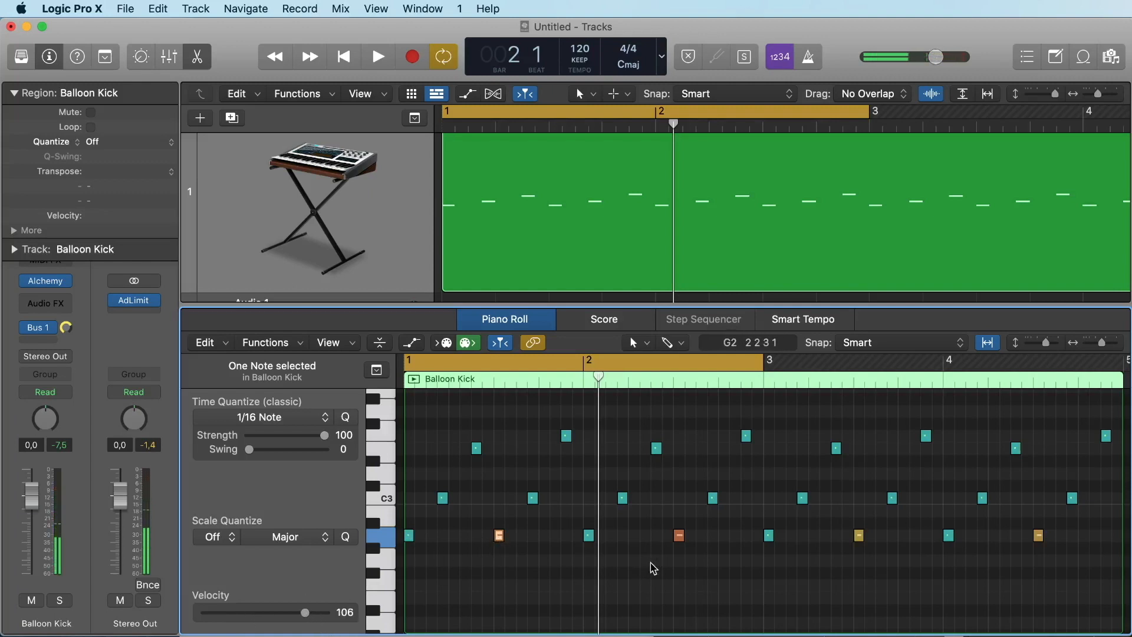
key("space")
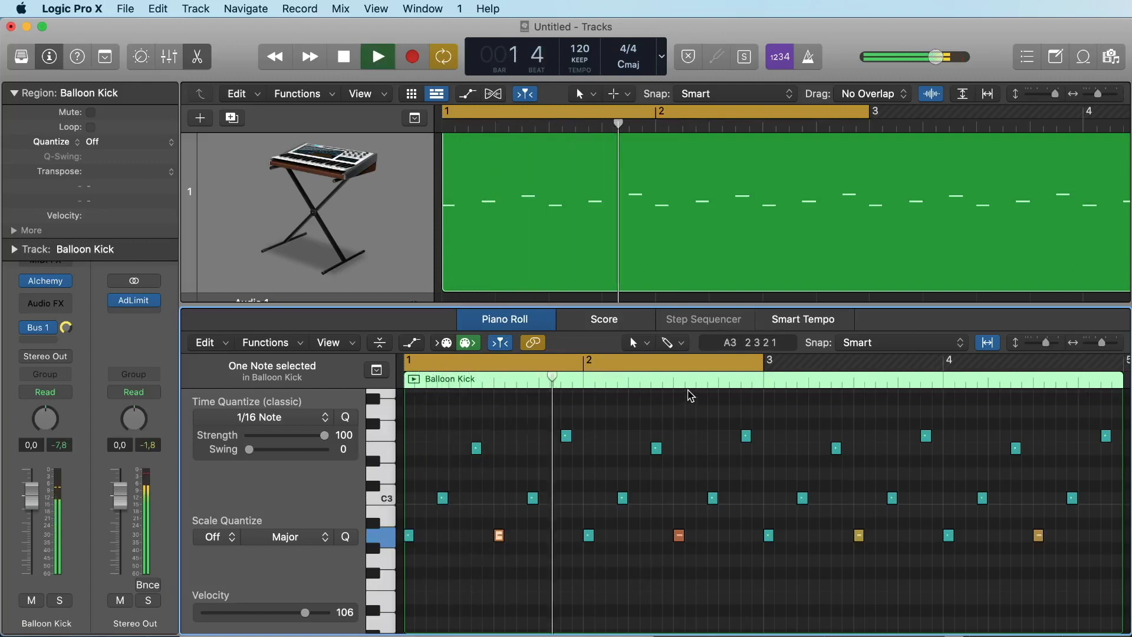
key("space")
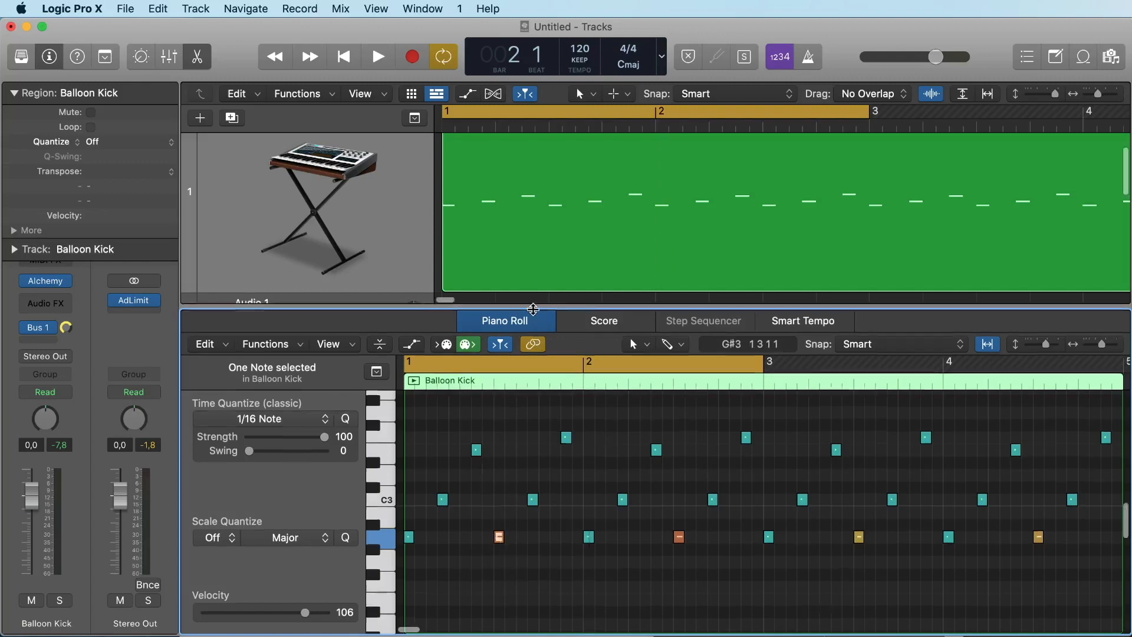
Step: Close the Piano Roll, inspect the sliced audio regions from bar 5 on, and return to the Balloon Kick region
left_click_drag(533, 302, 708, 625)
scroll(707, 463, "right", 10)
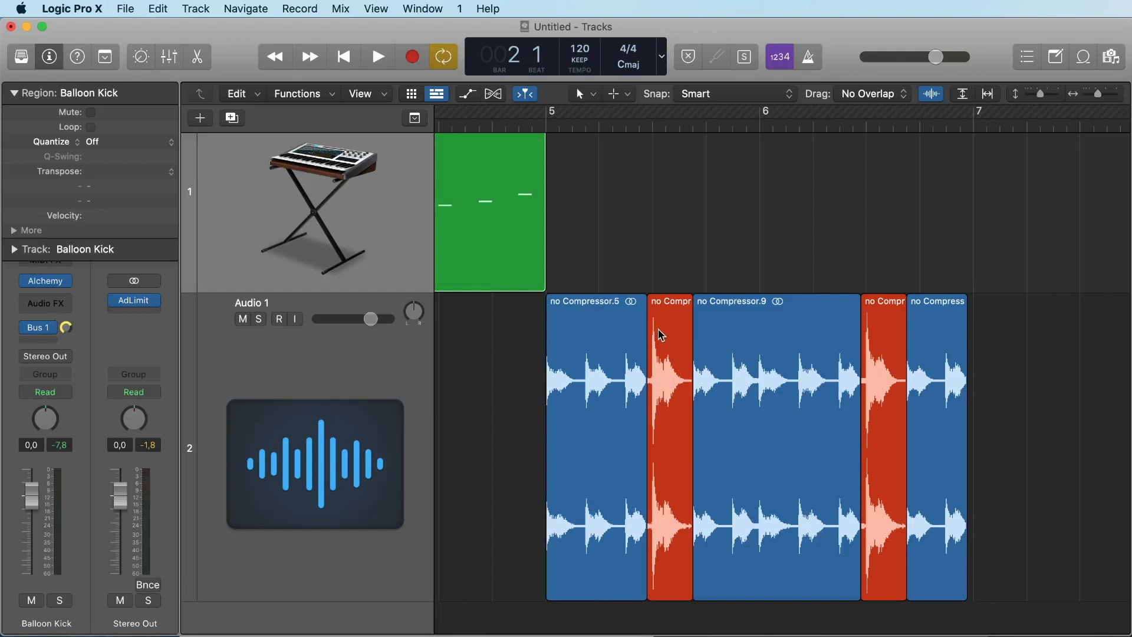
key("z")
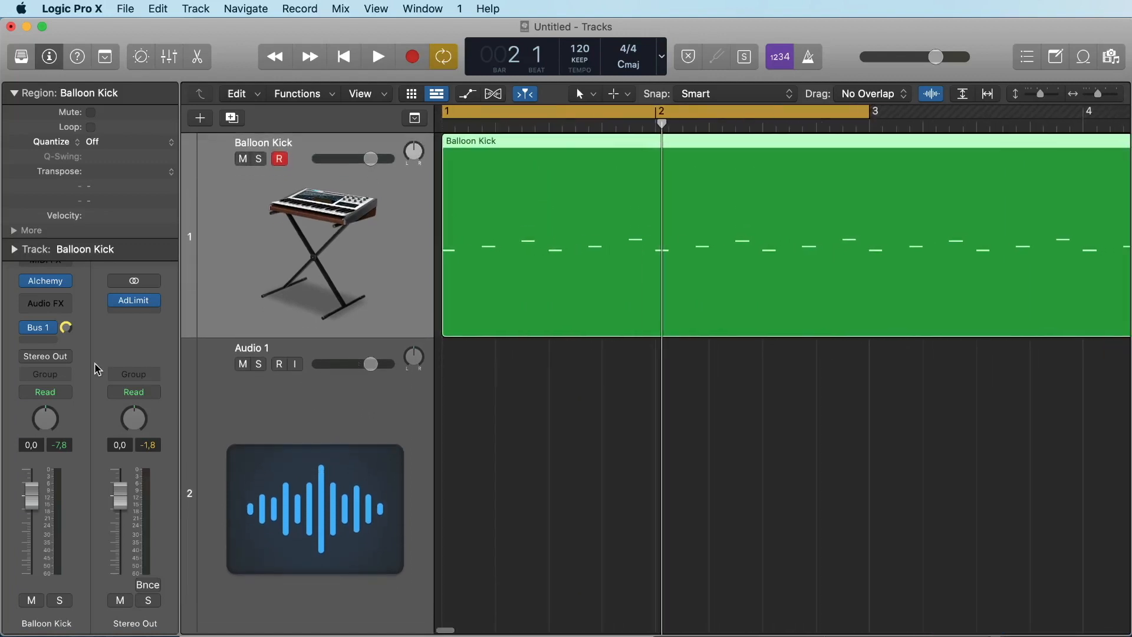
Step: Insert a stereo Compressor effect on the Balloon Kick track and reposition its window so the controls are fully visible
left_click(48, 304)
mouse_move(59, 332)
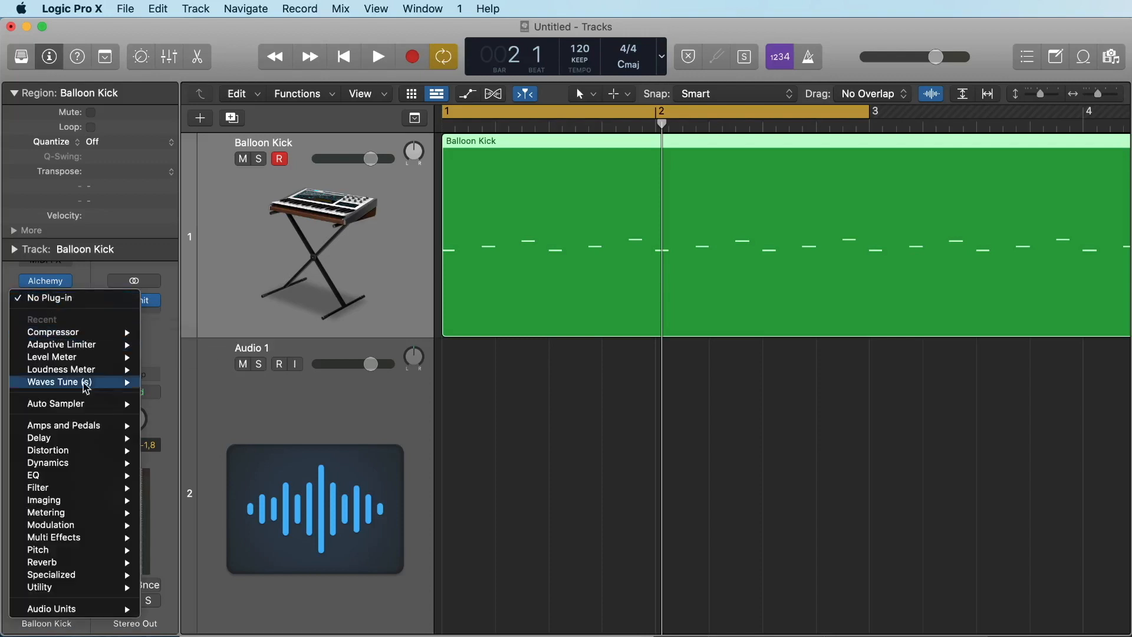
mouse_move(83, 464)
mouse_move(177, 476)
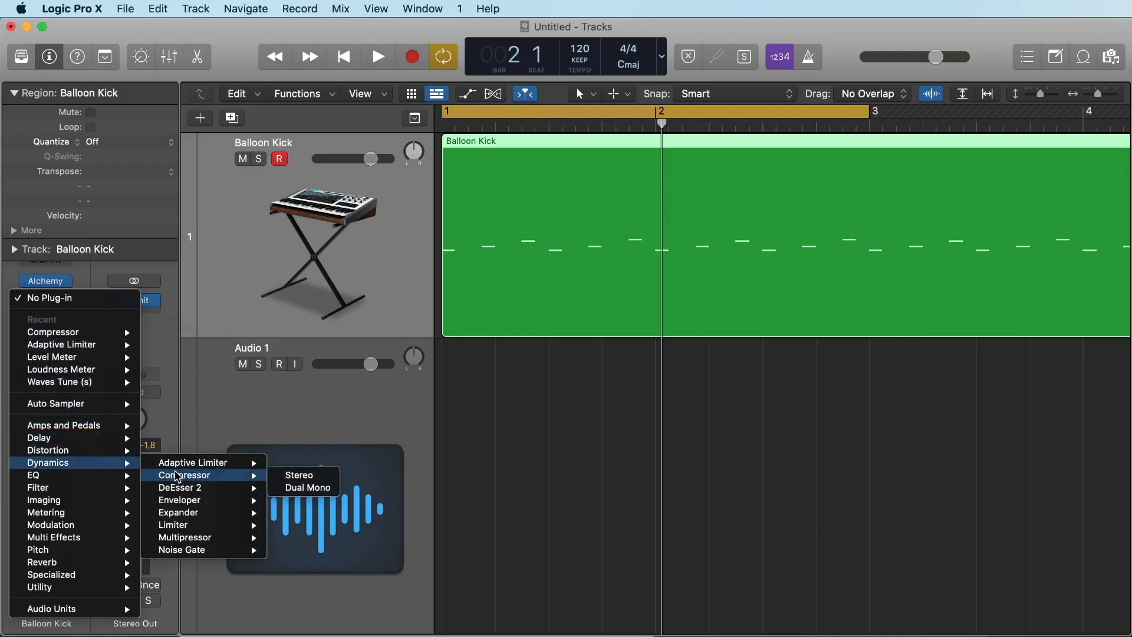
left_click(295, 476)
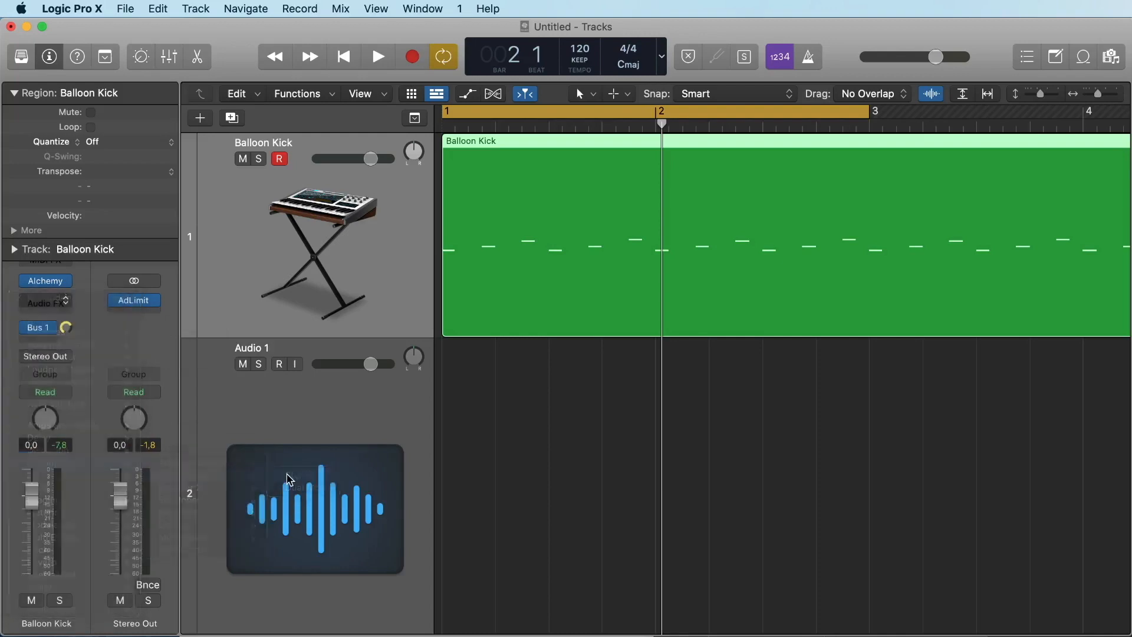
left_click_drag(781, 271, 461, 67)
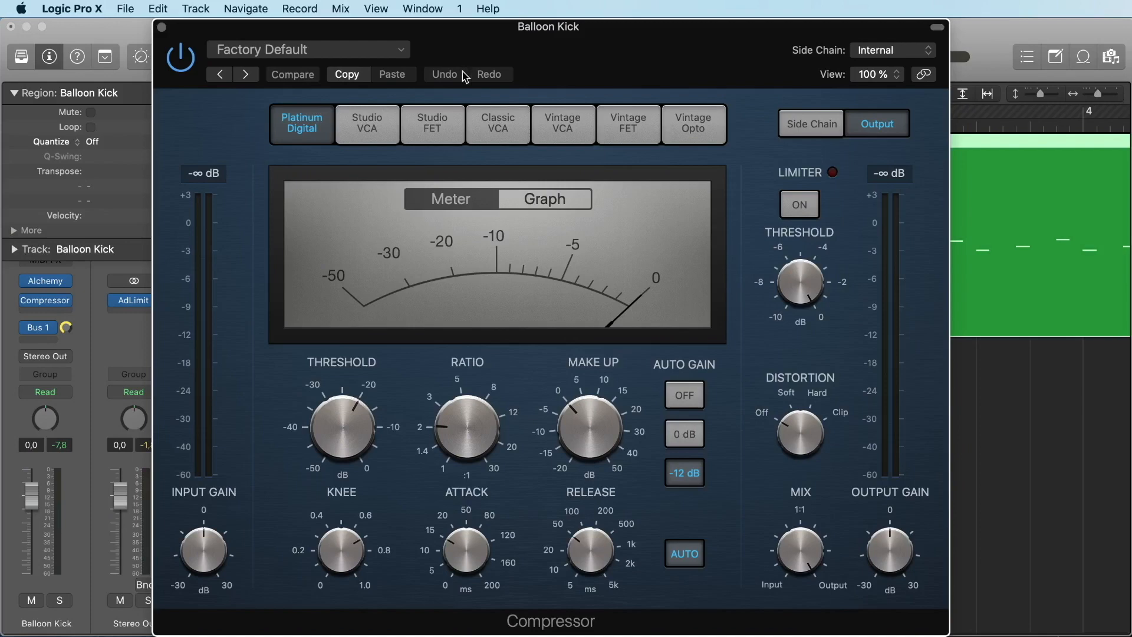
Step: Raise the Compressor's threshold to 0.0 dB and audition the loop
mouse_move(347, 416)
left_click_drag(361, 402, 352, 254)
mouse_move(336, 416)
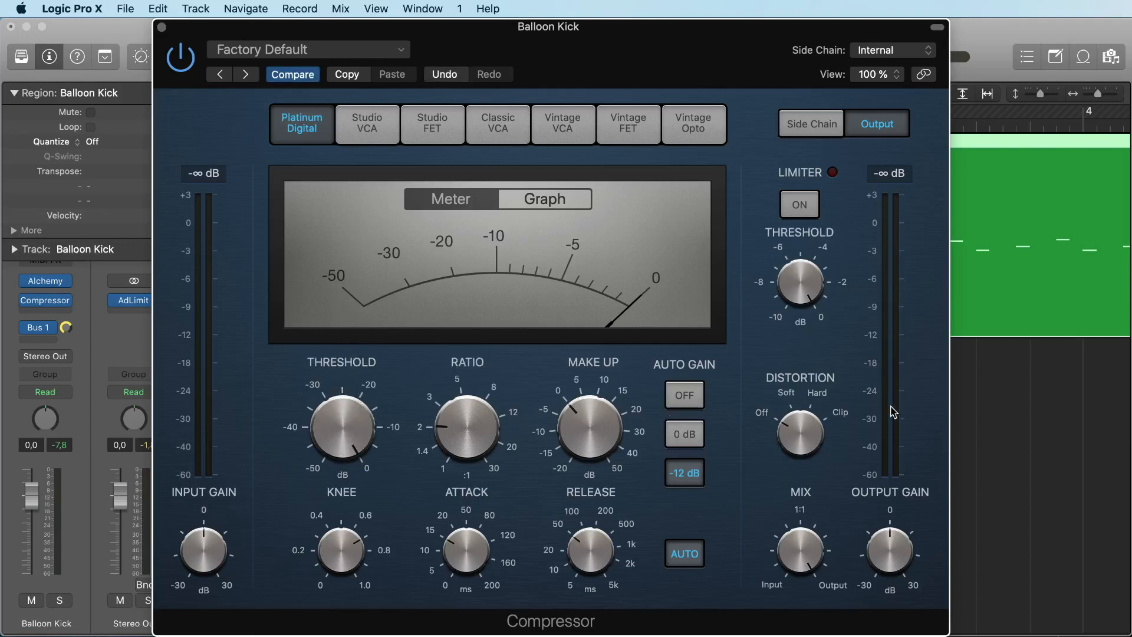
key("space")
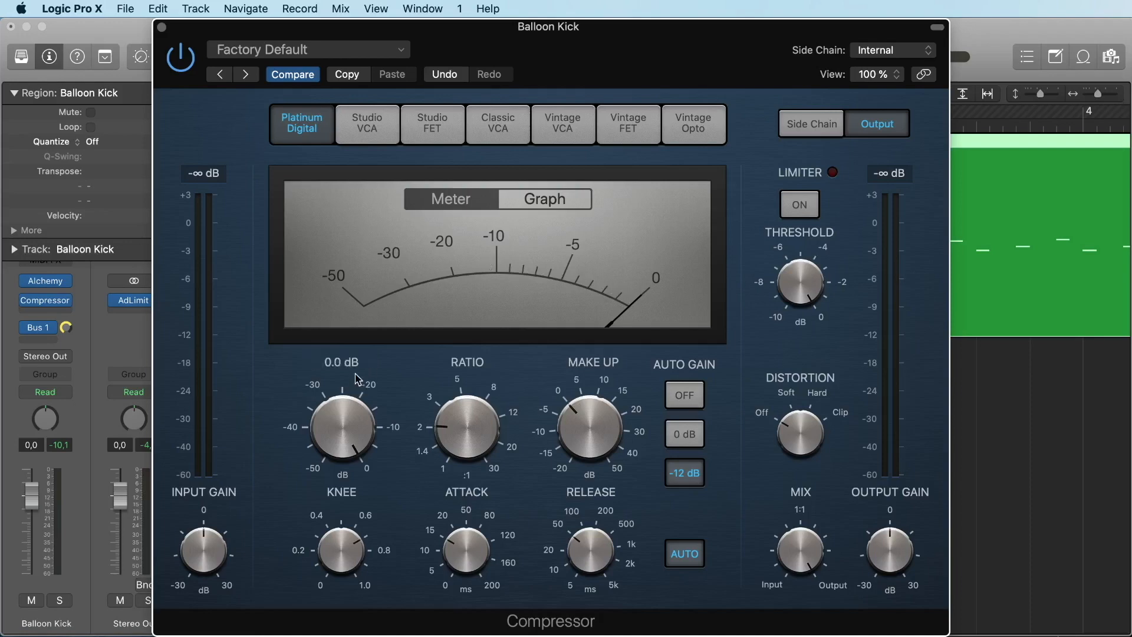
Step: Sweep the Compressor's threshold down to about -46 dB during playback and bring it back to -19.5 dB
left_click_drag(343, 417, 334, 494)
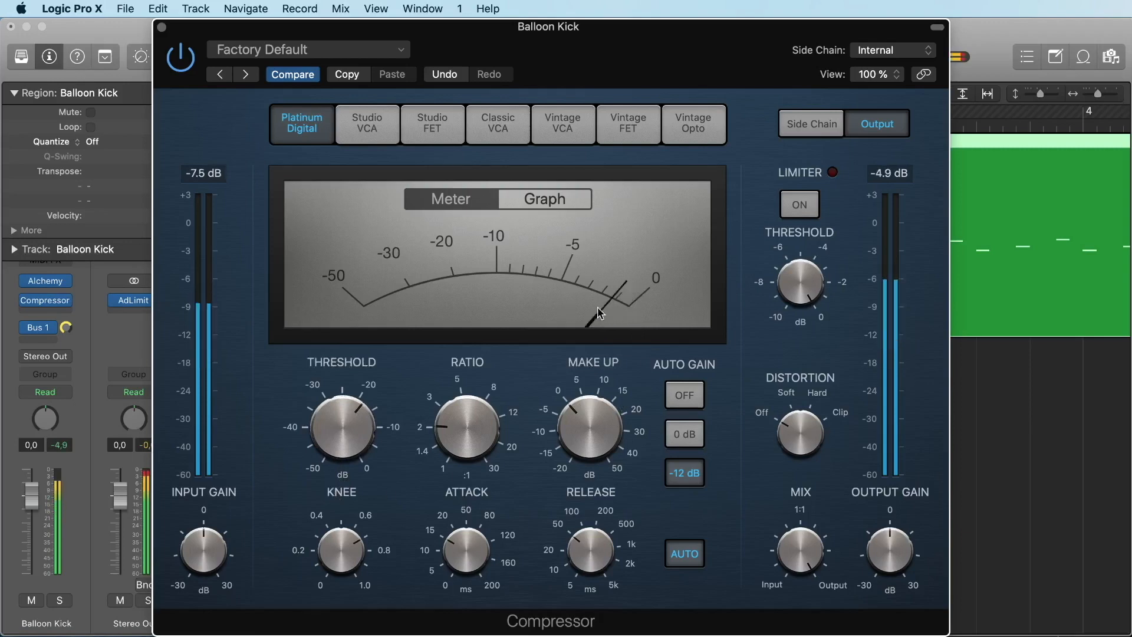
left_click_drag(344, 422, 340, 489)
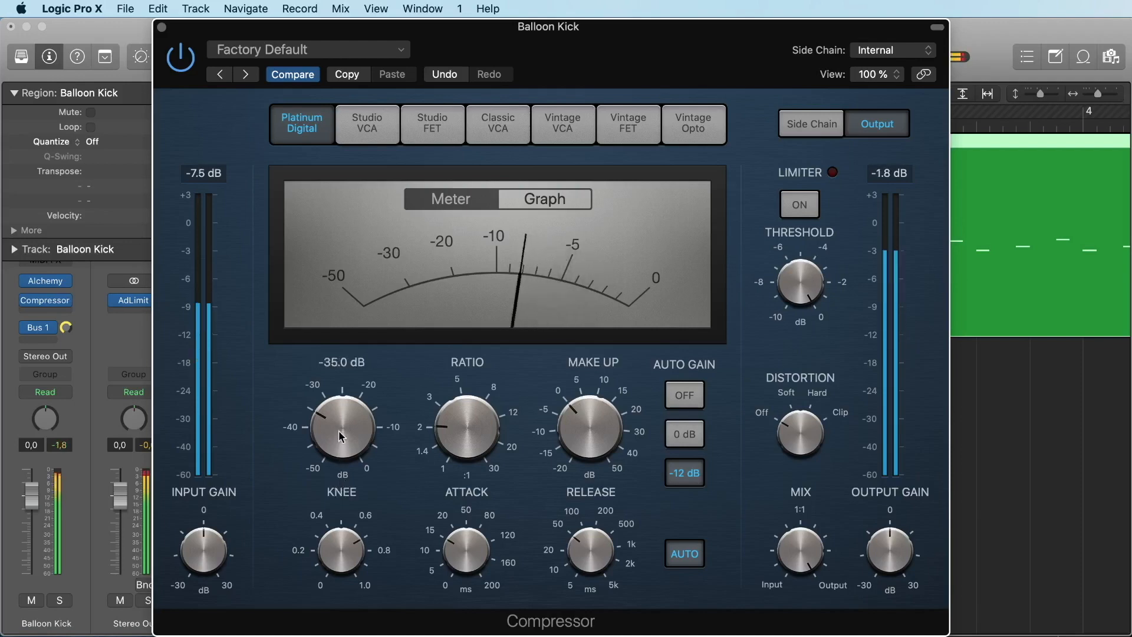
left_click_drag(339, 431, 337, 470)
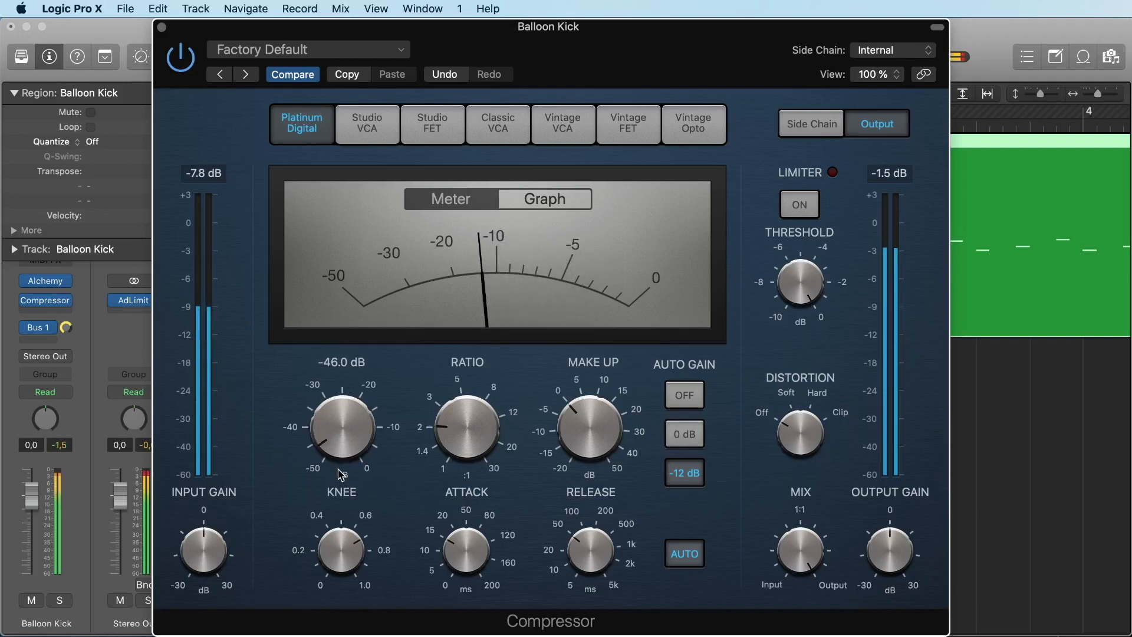
left_click_drag(331, 415, 336, 316)
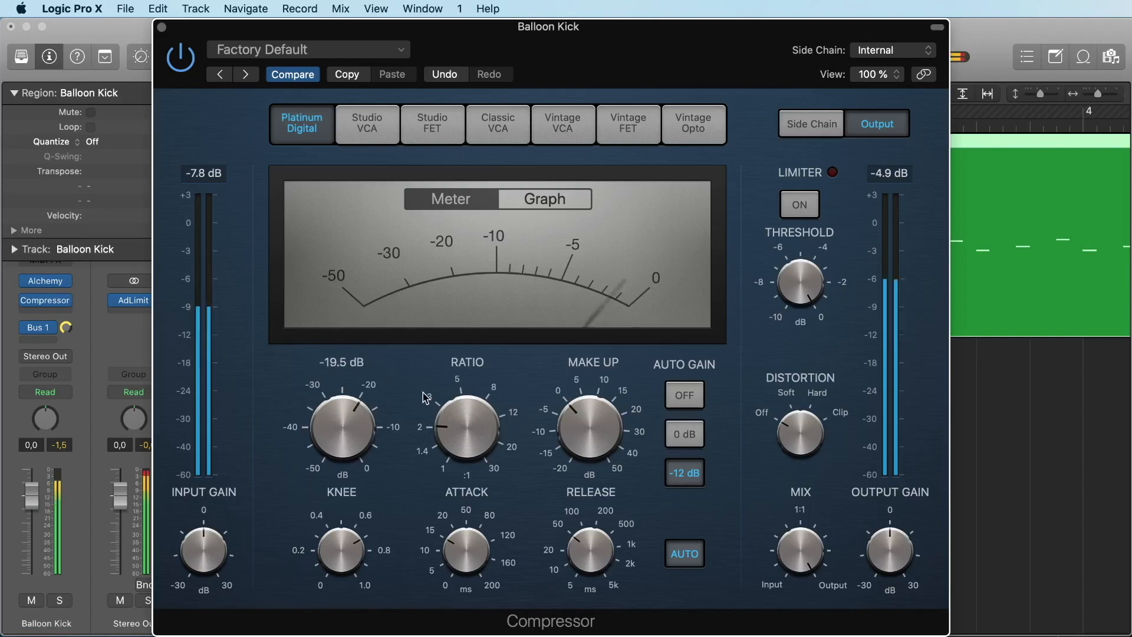
Step: Raise the compression ratio to about 5:1 and fine-tune the threshold to -21.0 dB while auditioning the loop
mouse_move(446, 423)
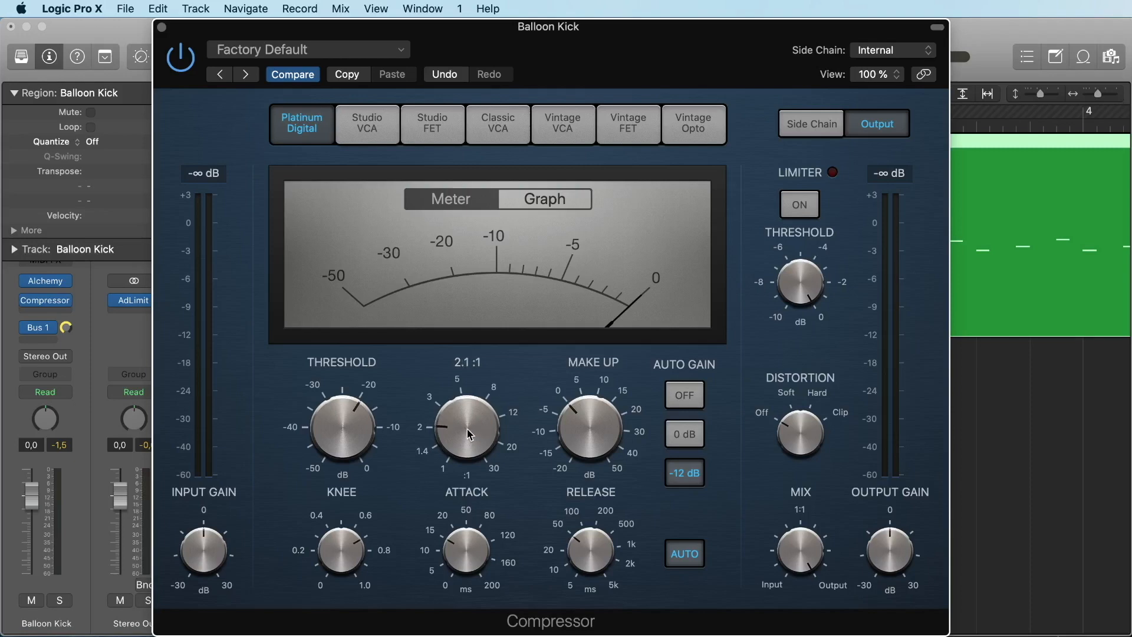
left_click_drag(469, 435, 461, 384)
key("space")
left_click_drag(346, 423, 345, 428)
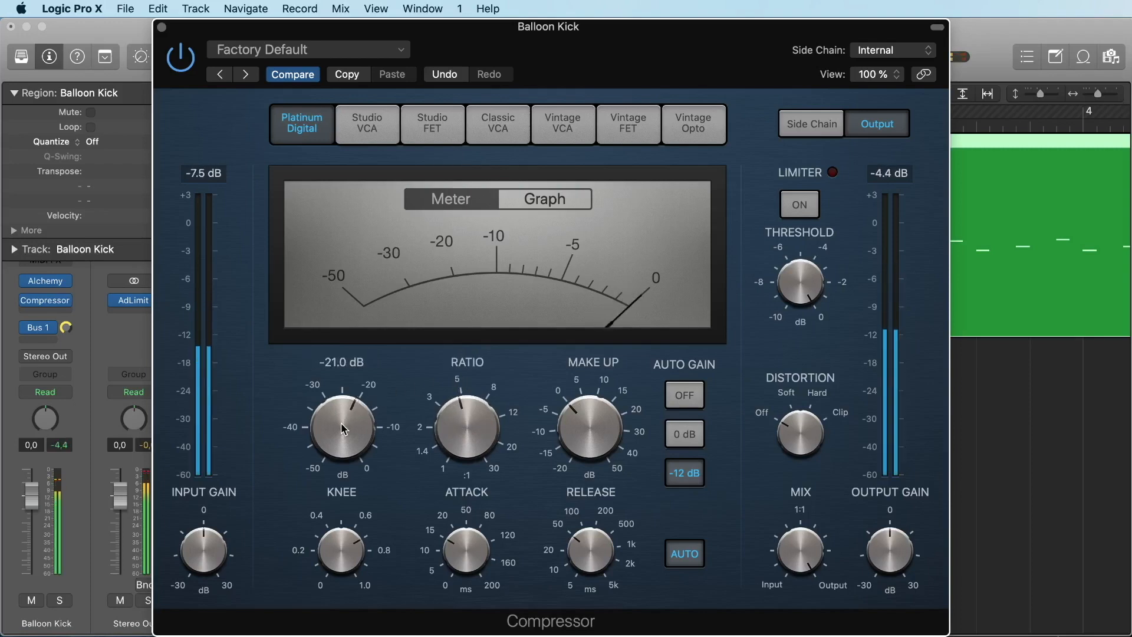
mouse_move(476, 412)
left_mouse_down()
mouse_move(484, 314)
mouse_move(468, 414)
left_mouse_up()
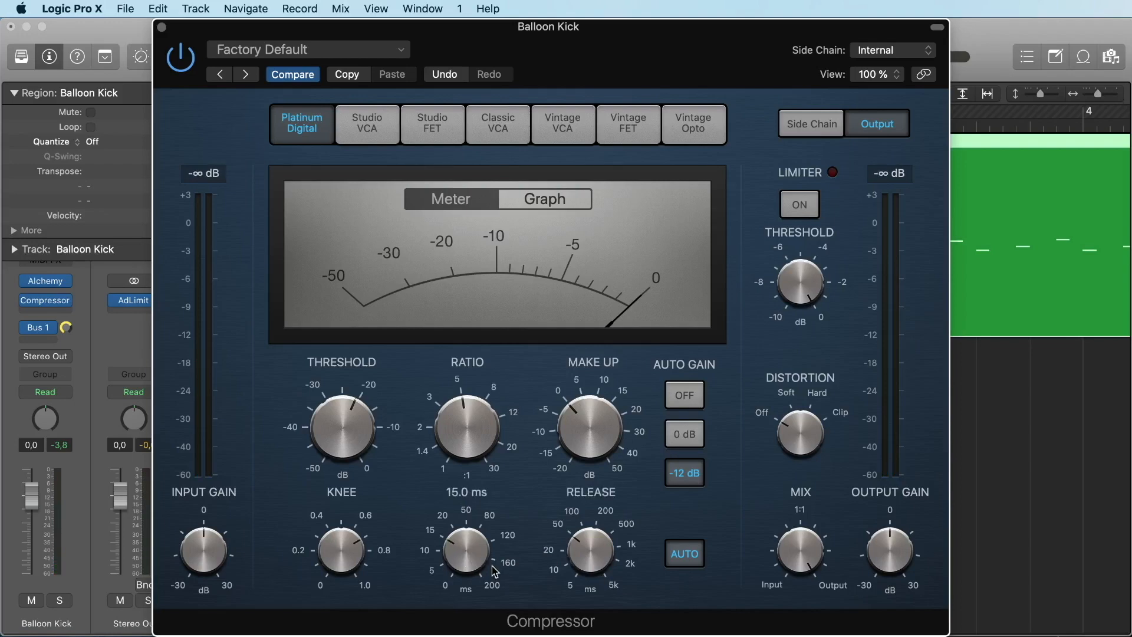
Step: Shorten the Compressor's attack to under 5 ms and its release to about 20 ms
mouse_move(582, 554)
mouse_move(318, 408)
left_click_drag(462, 540, 459, 587)
left_click_drag(585, 554, 581, 572)
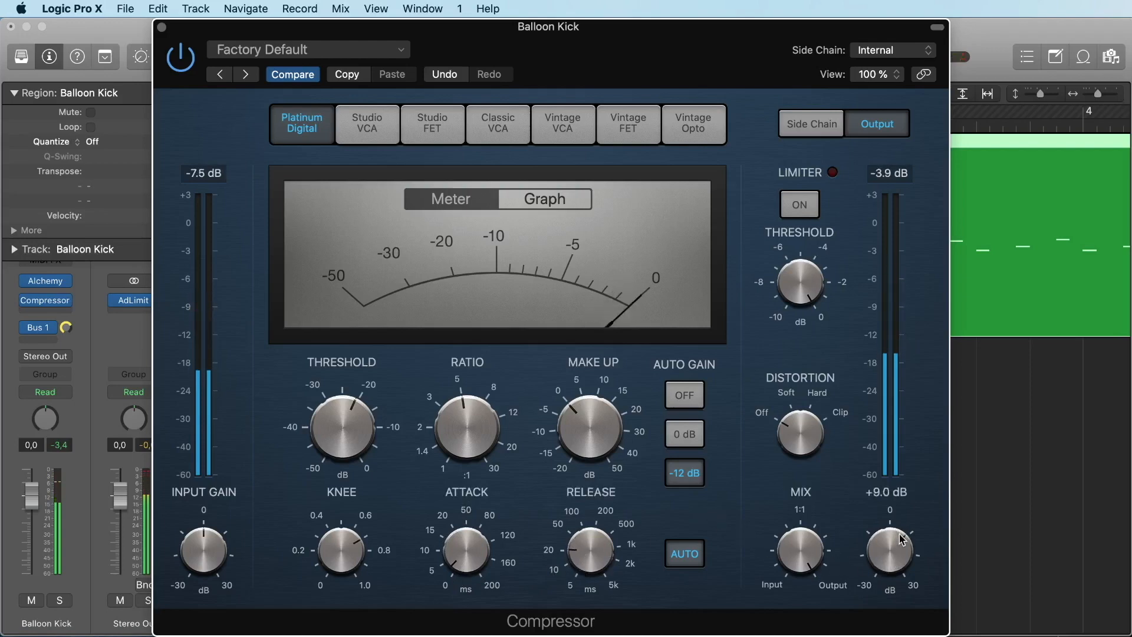
Step: Set the Compressor's output gain slightly above 0 dB and try out the mix and distortion controls
left_click_drag(902, 541, 893, 558)
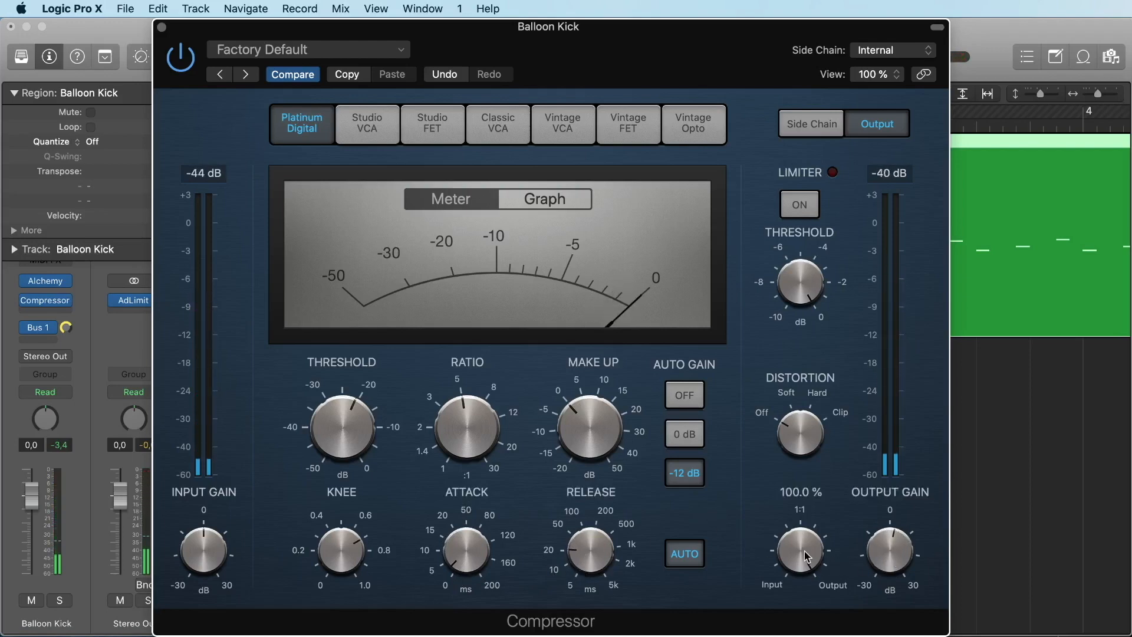
mouse_move(825, 534)
left_mouse_down()
mouse_move(825, 583)
mouse_move(825, 535)
left_mouse_up()
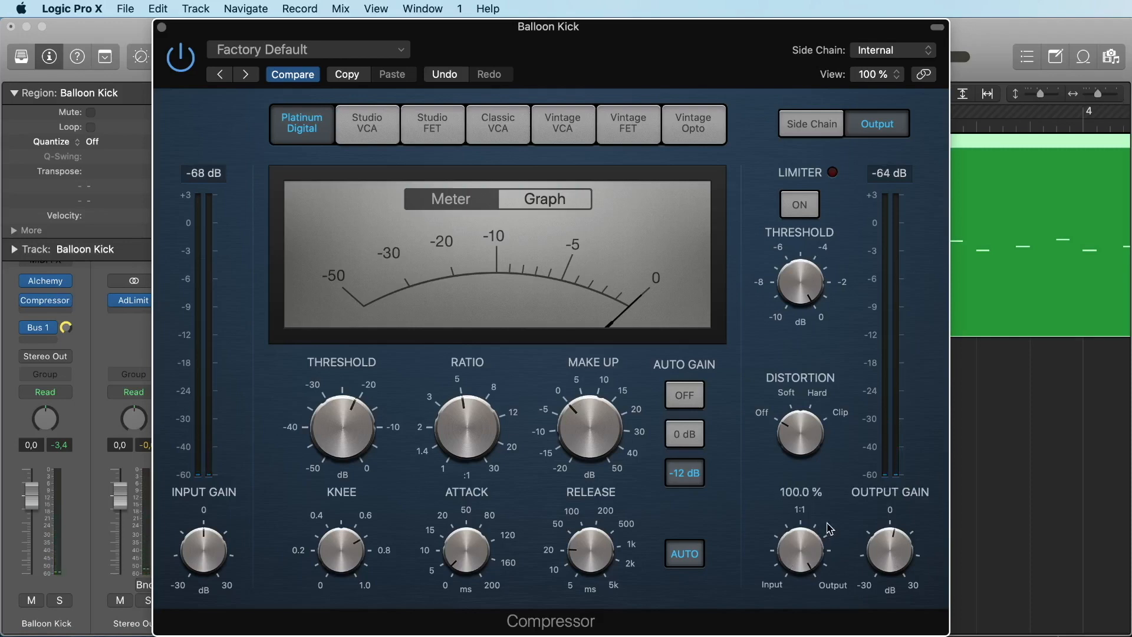
left_click_drag(794, 429, 788, 467)
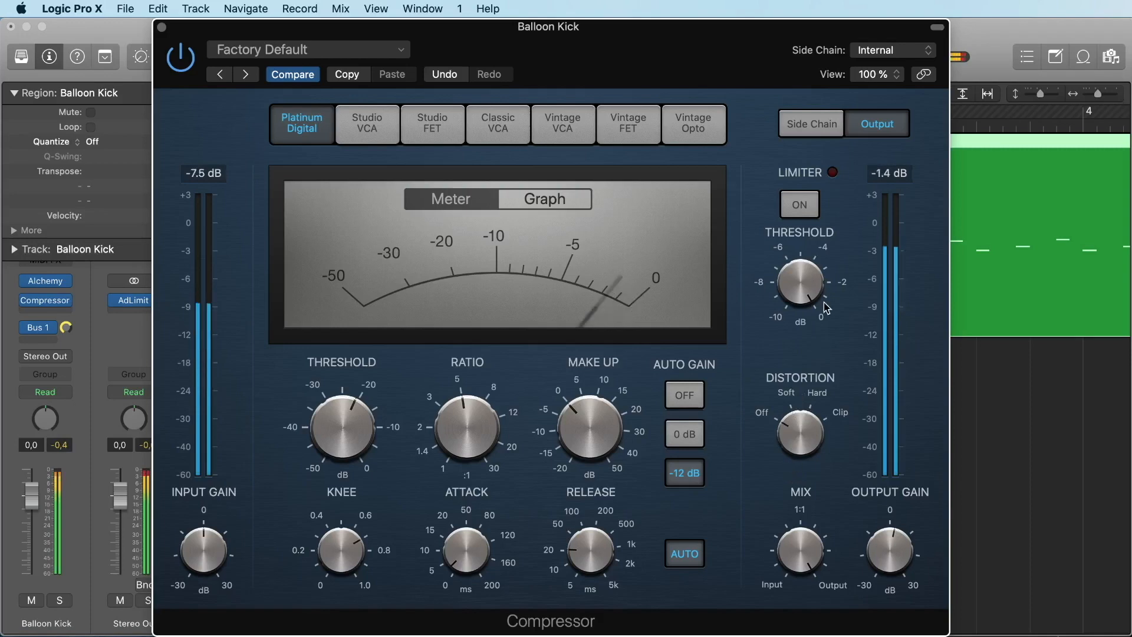
Step: Try the Compressor's limiter, adjusting its threshold to -5.2 dB during playback, and switch the limiter off again
left_click(800, 205)
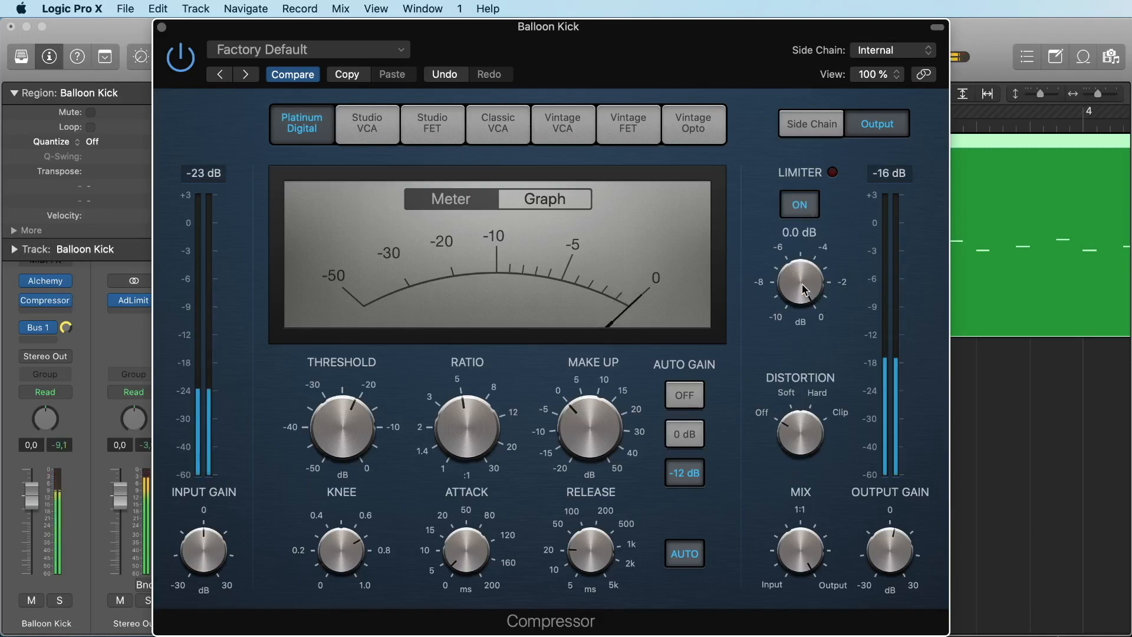
left_click_drag(812, 295, 808, 333)
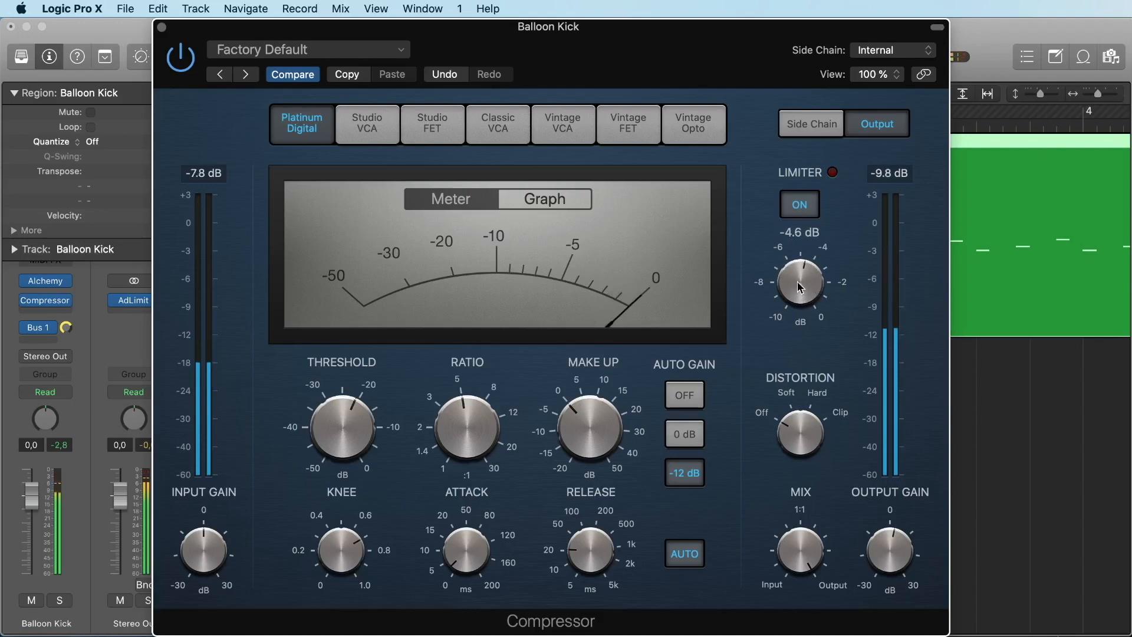
left_click_drag(797, 282, 797, 278)
mouse_move(804, 291)
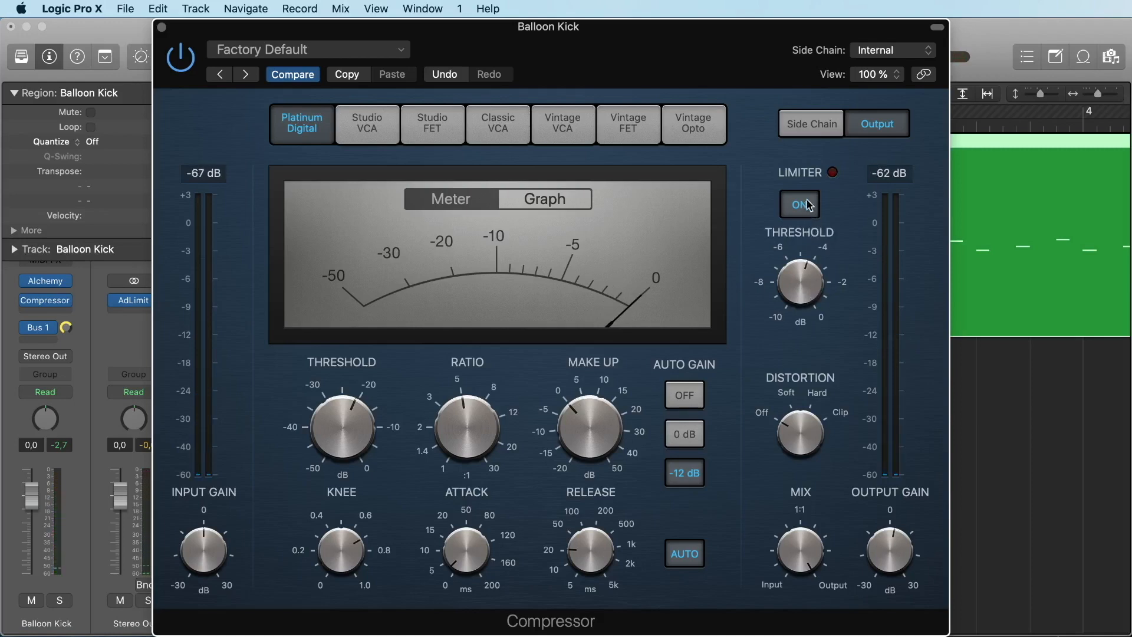
left_click_drag(804, 283, 801, 289)
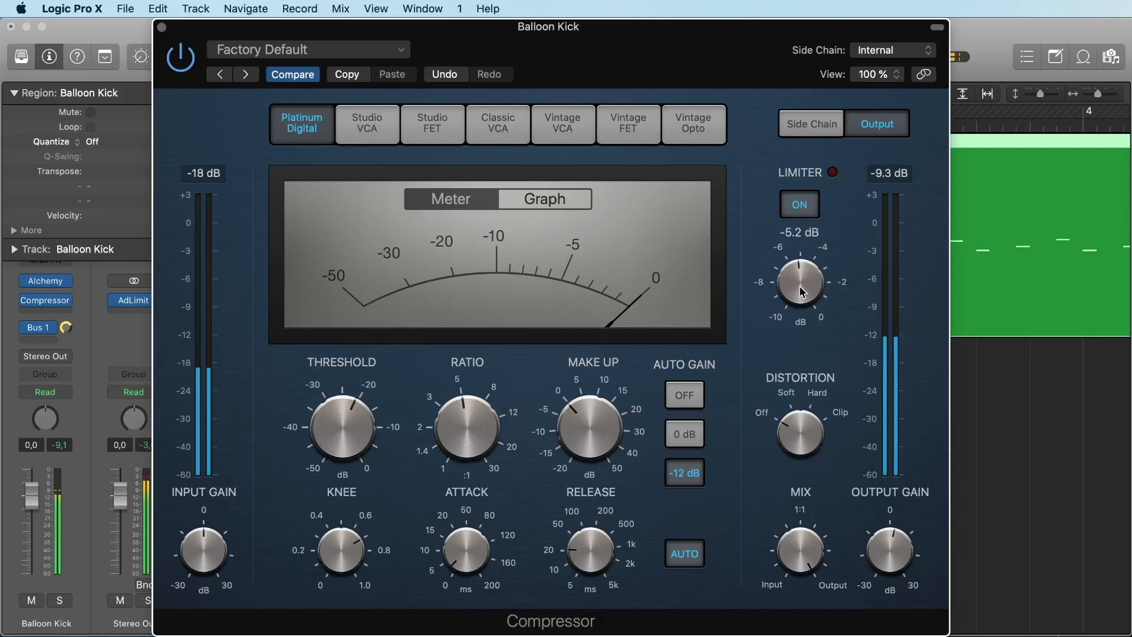
left_click(799, 204)
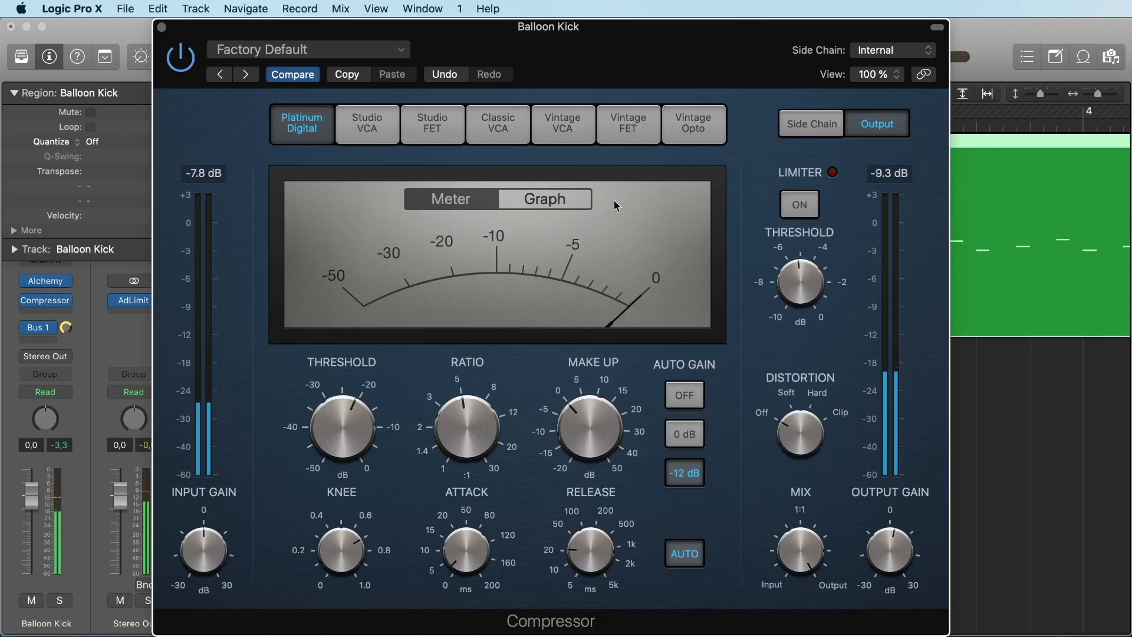
Step: Step through the Compressor's circuit models from Studio VCA onward and select Vintage Opto
left_click(367, 124)
left_click(433, 125)
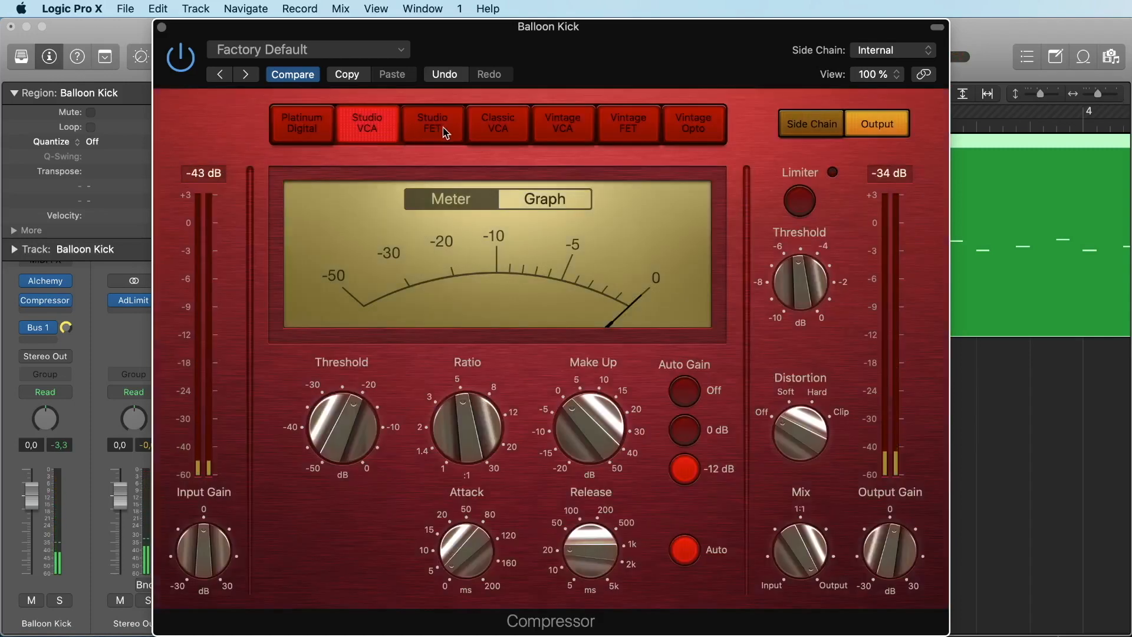
left_click(498, 131)
left_click(547, 134)
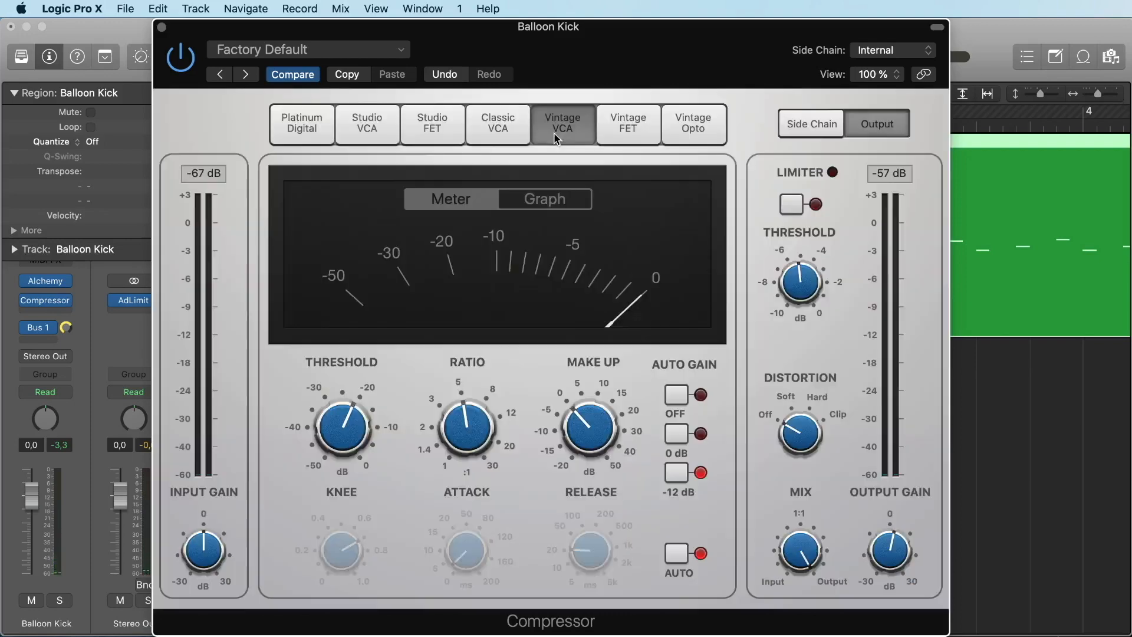
left_click(621, 133)
left_click(683, 135)
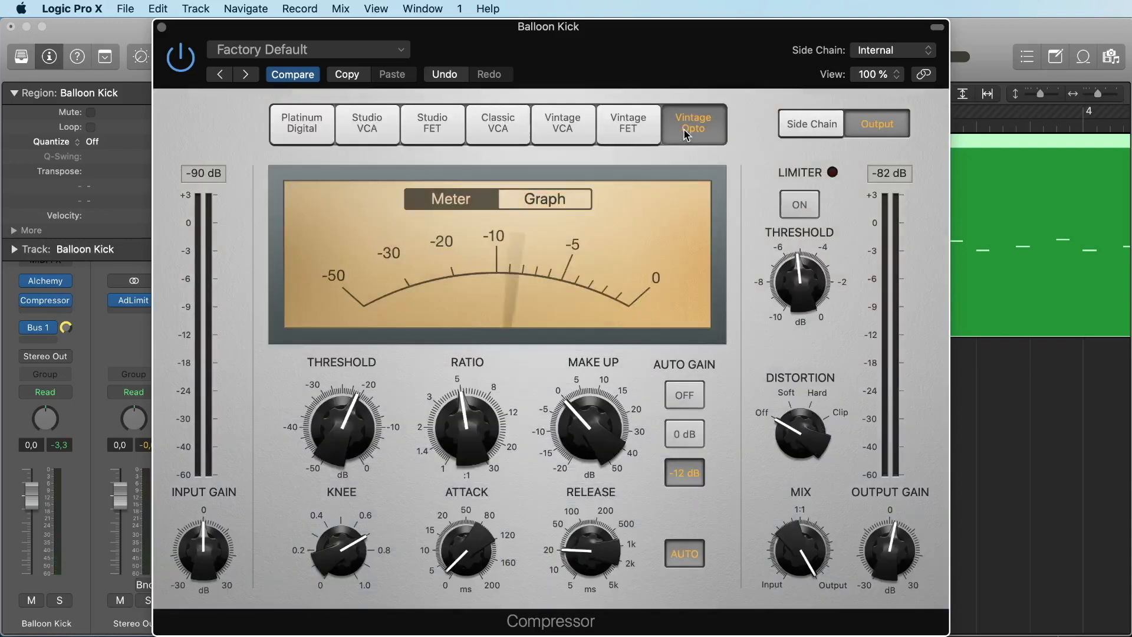
Step: Step the Compressor's circuit models back from Vintage FET to Platinum Digital and up again to Vintage VCA
left_click(652, 133)
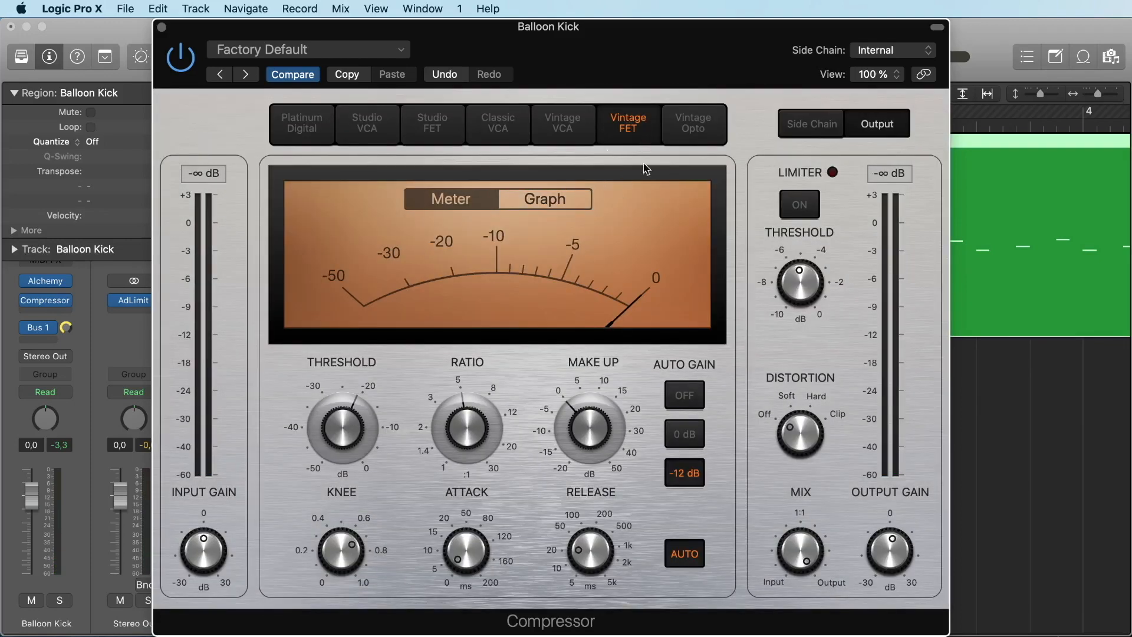
left_click(574, 126)
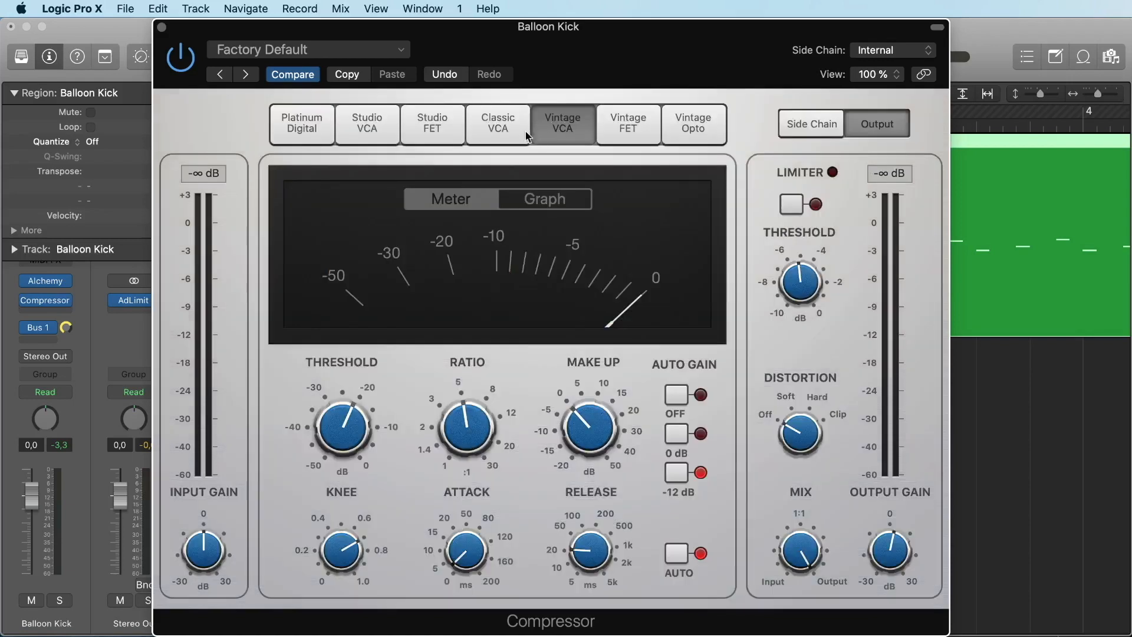
left_click(500, 132)
left_click(416, 139)
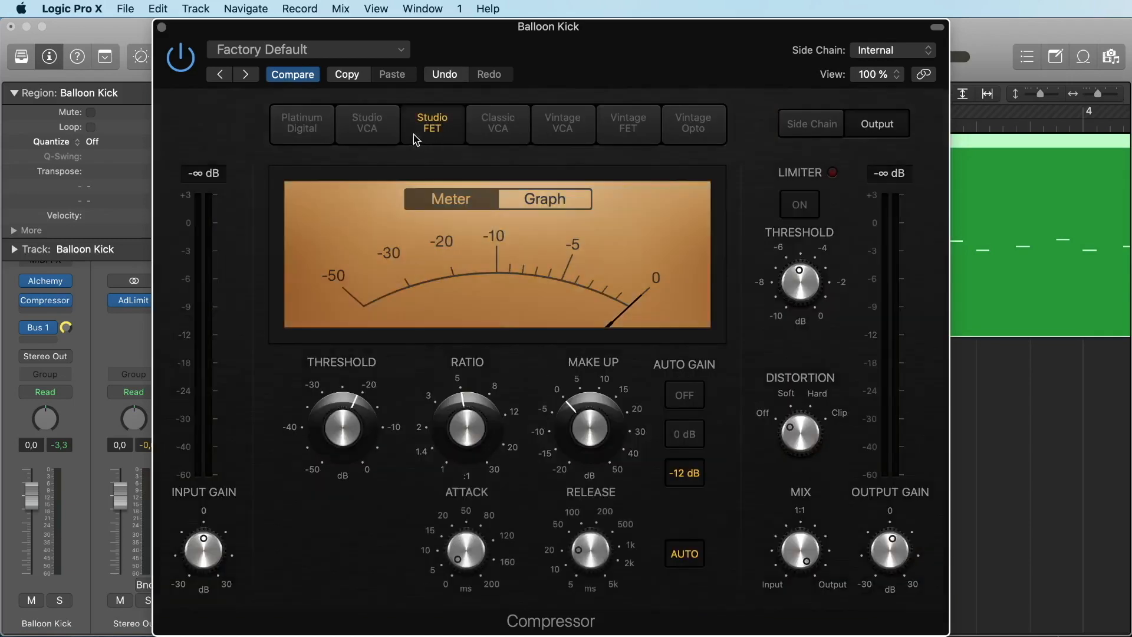
left_click(305, 134)
left_click(386, 135)
left_click(439, 127)
left_click(493, 133)
left_click(557, 133)
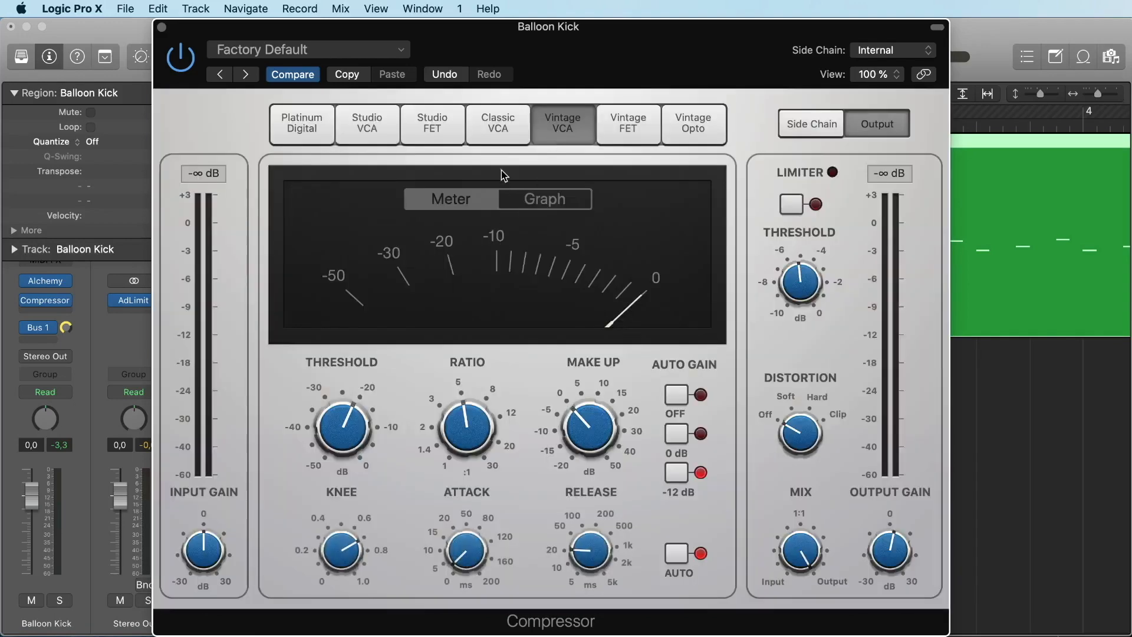
Step: Compare the Studio VCA, Studio FET and Classic VCA models, settle on Studio FET, and close the Compressor
mouse_move(352, 439)
left_click(367, 134)
left_click(432, 128)
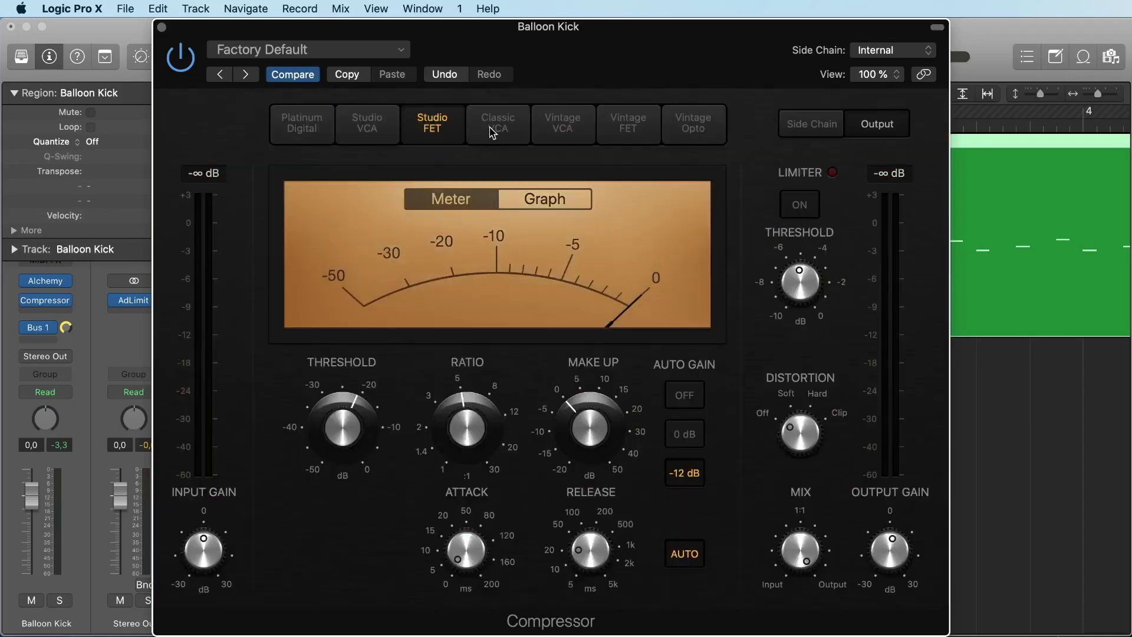
left_click(498, 128)
left_click(432, 129)
left_click(161, 27)
Step: Compare the waveform peaks of the "no Compressor" and "with Compressor" regions on the Audio 1 track
scroll(602, 354, "down", 1)
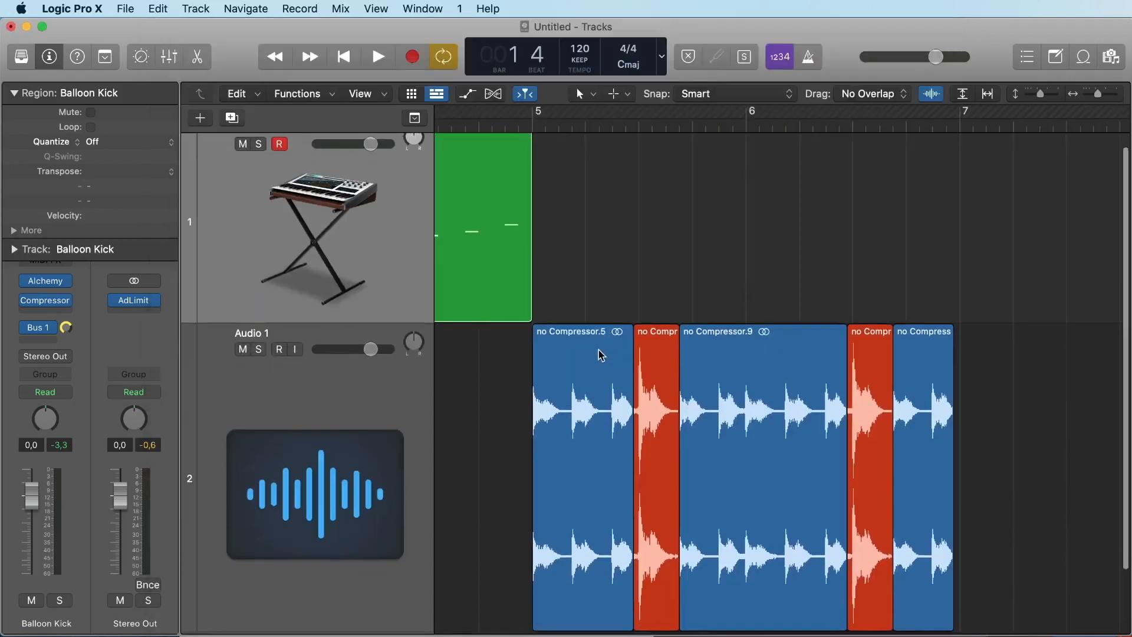
scroll(662, 436, "right", 10)
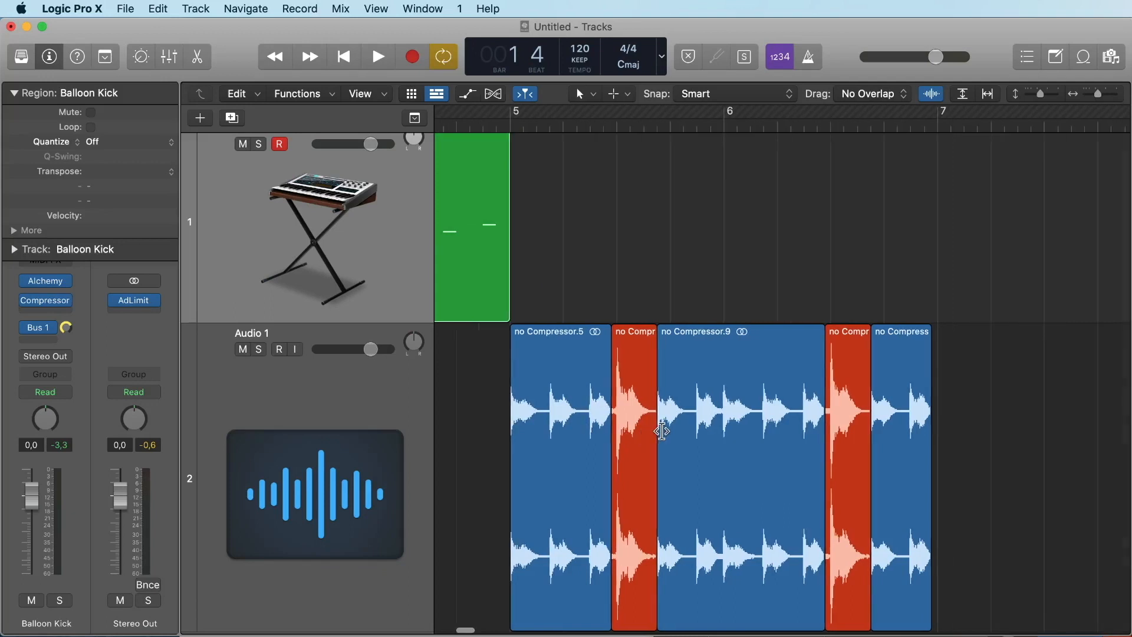
left_click_drag(650, 343, 1022, 453)
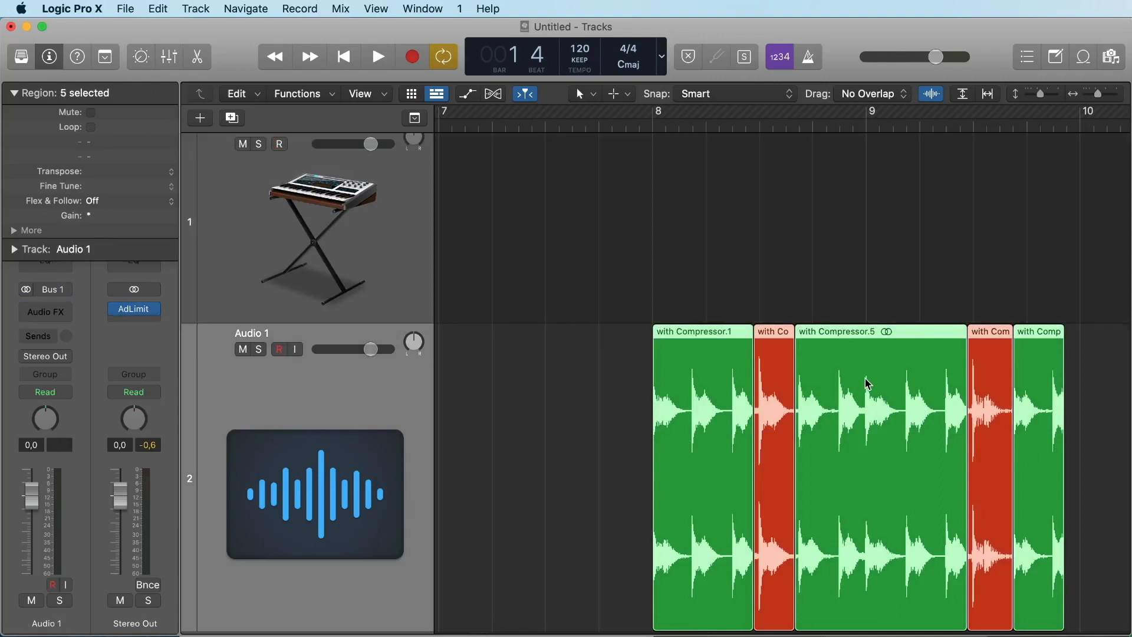
scroll(731, 389, "left", 10)
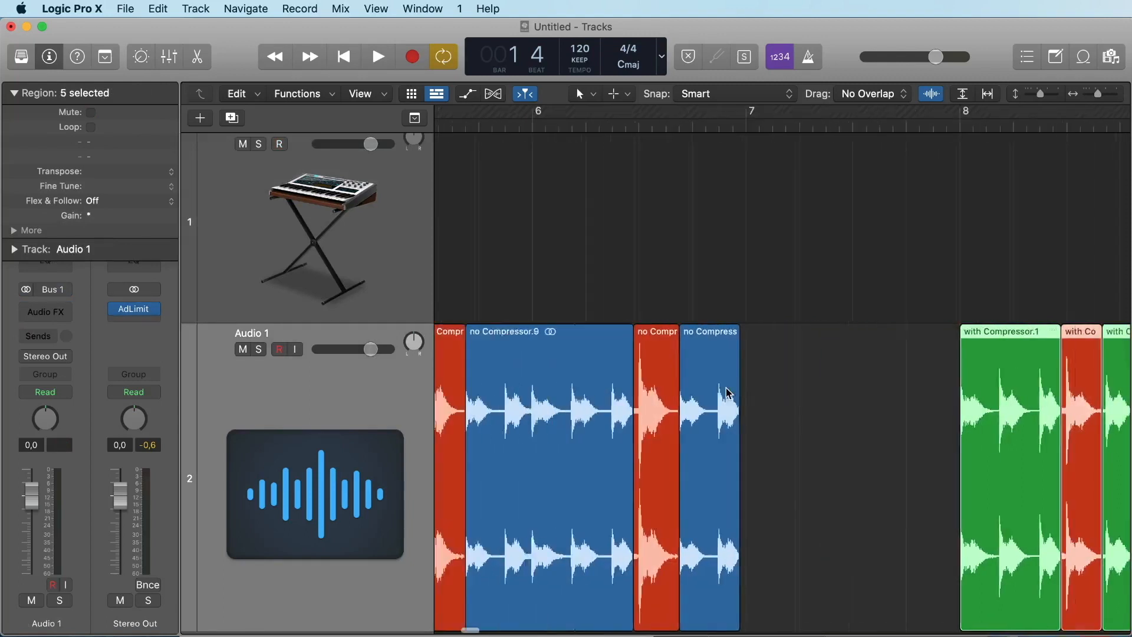
scroll(720, 394, "right", 1)
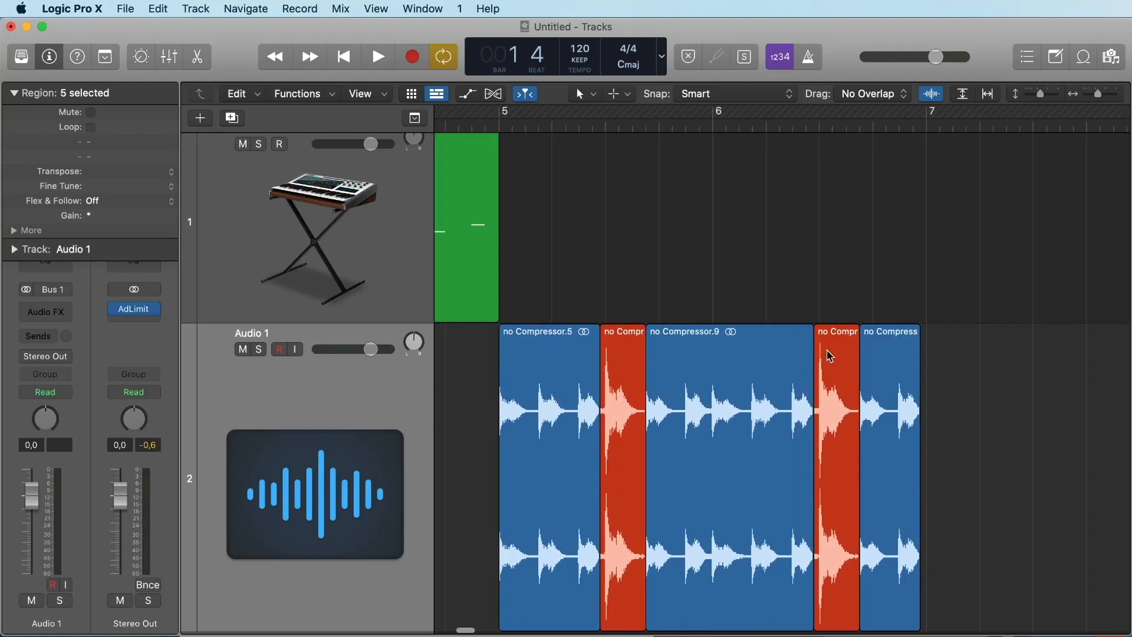
scroll(822, 356, "right", 13)
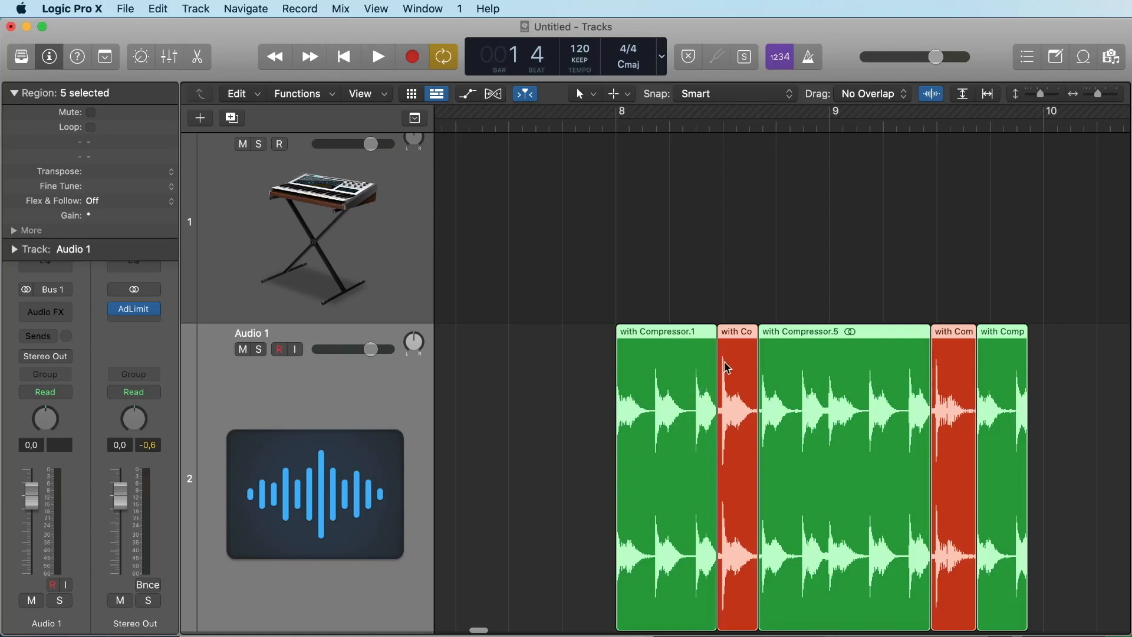
scroll(727, 368, "left", 15)
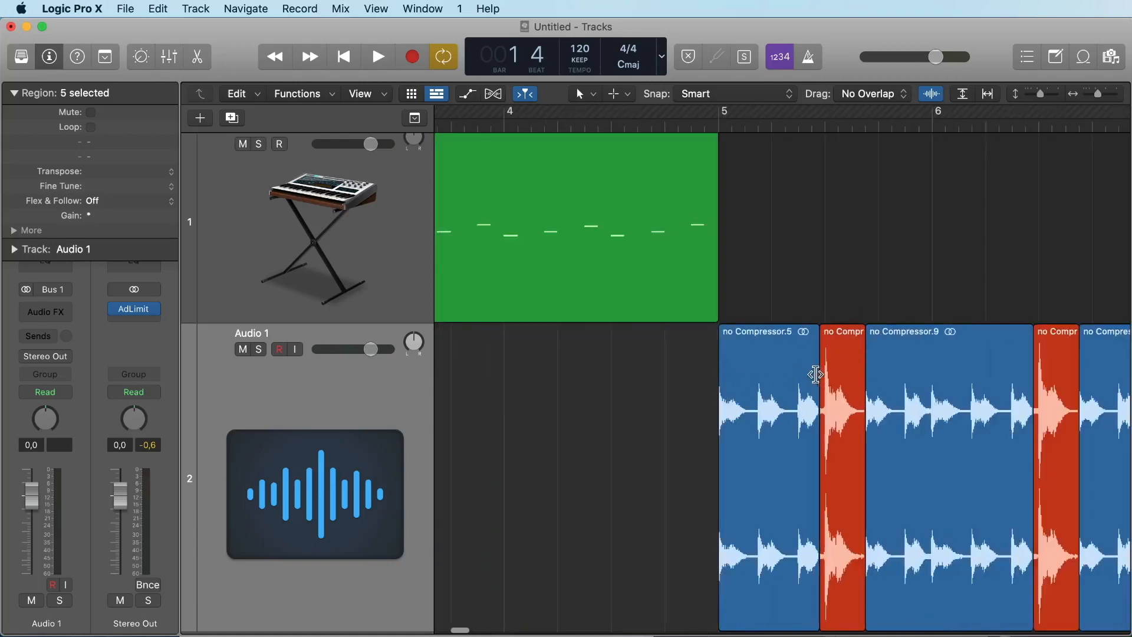
scroll(807, 380, "right", 13)
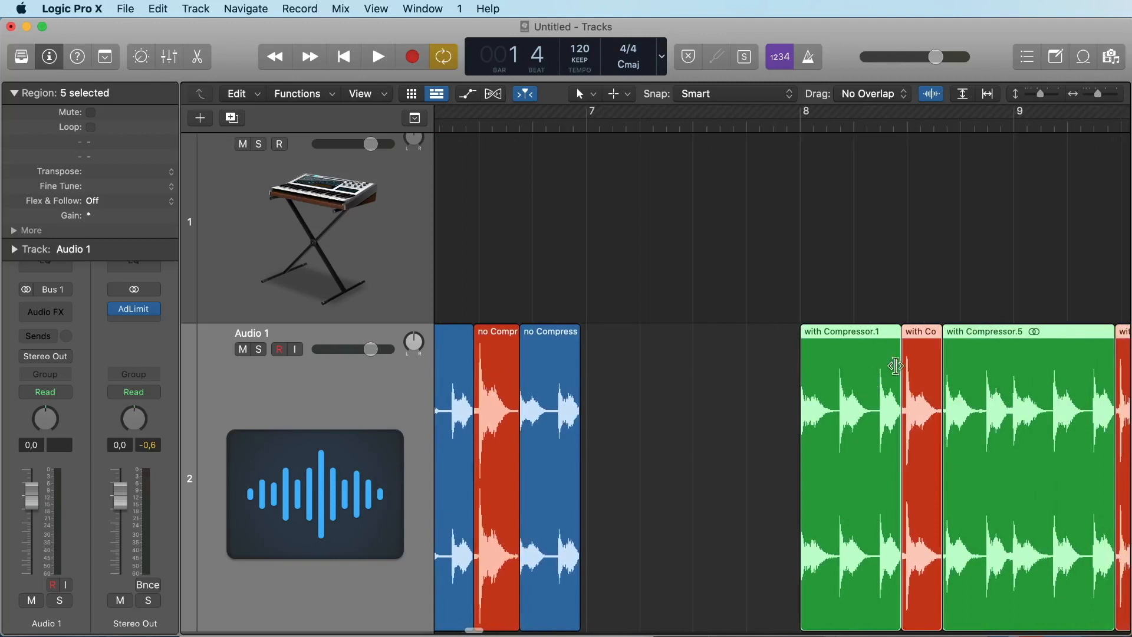
scroll(896, 378, "right", 2)
scroll(865, 380, "right", 3)
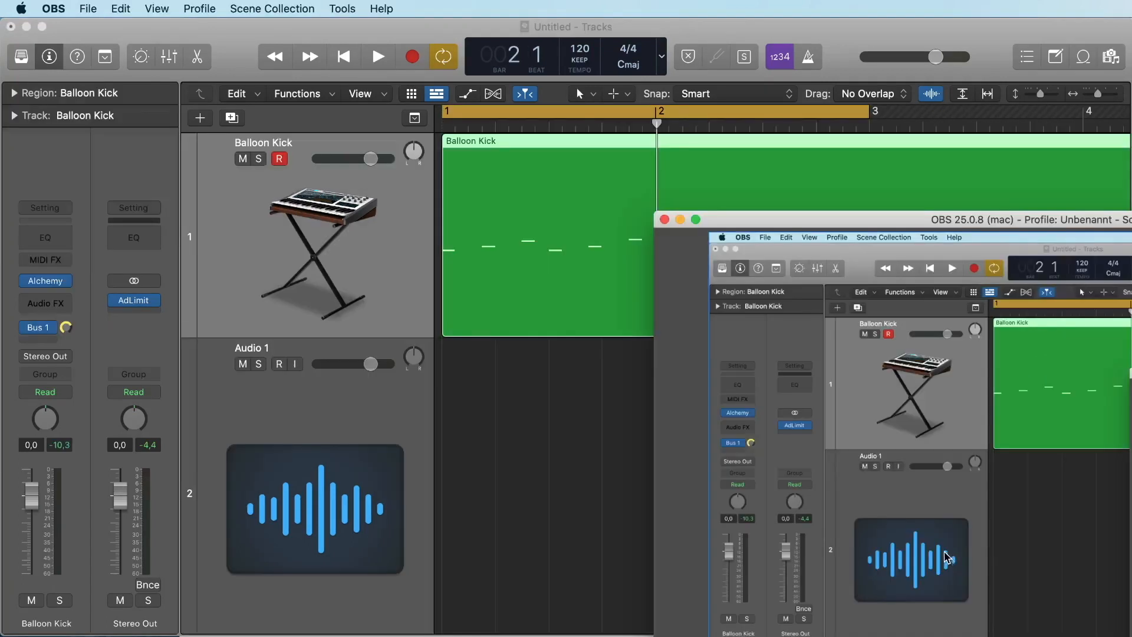
Step: Switch to Logic Pro X and locate Channel EQ among the Balloon Kick track's audio effects without inserting it
left_click(547, 322)
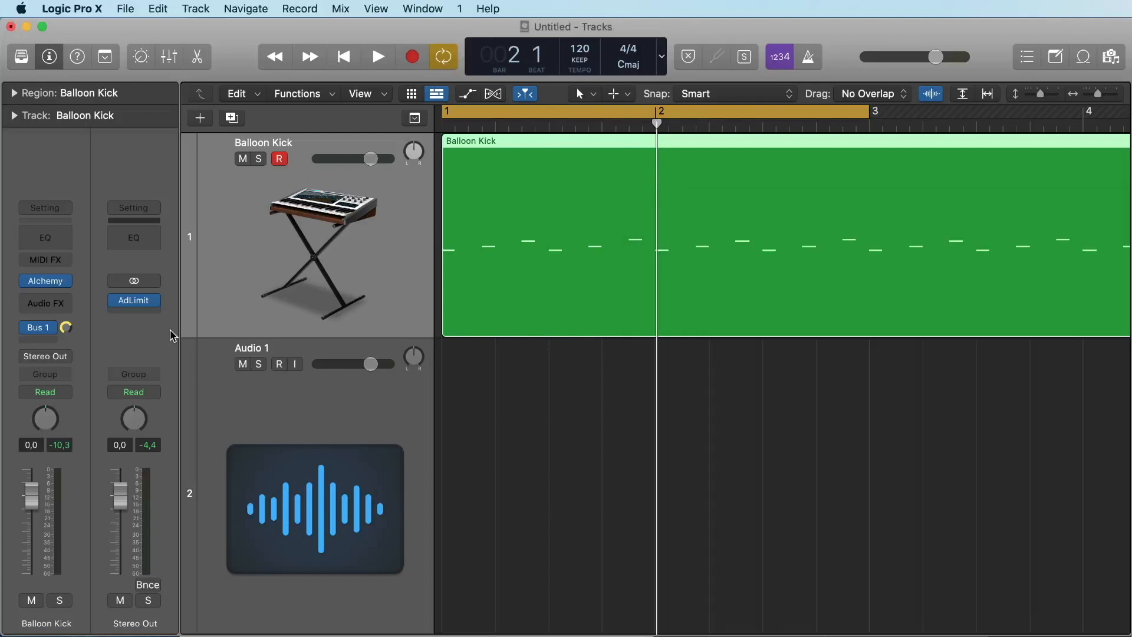
left_click(34, 303)
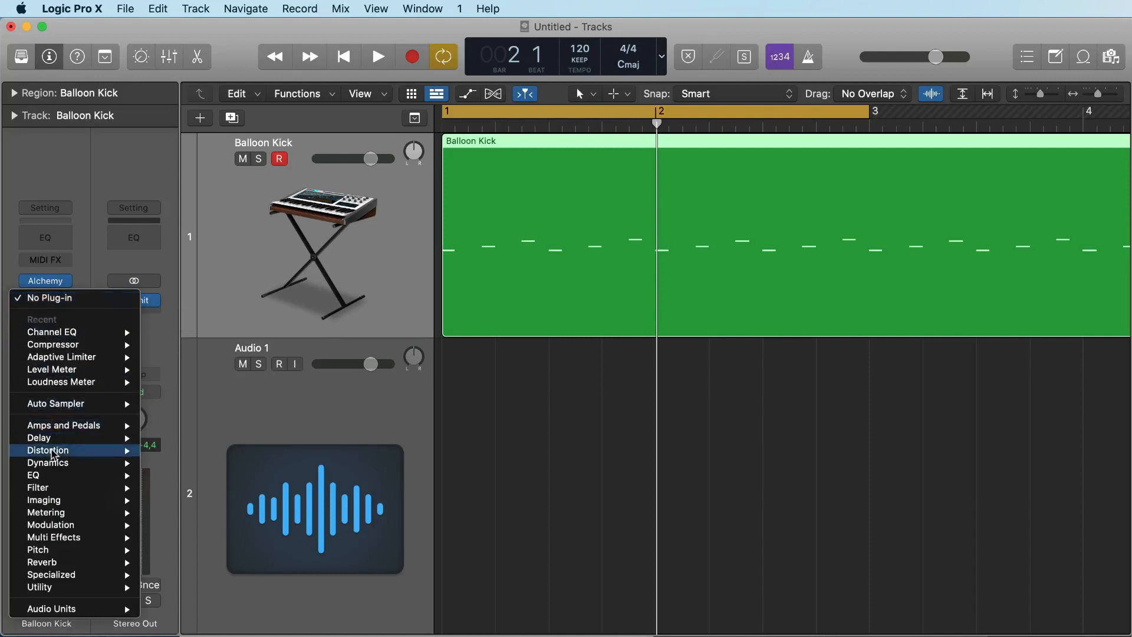
mouse_move(52, 478)
mouse_move(203, 480)
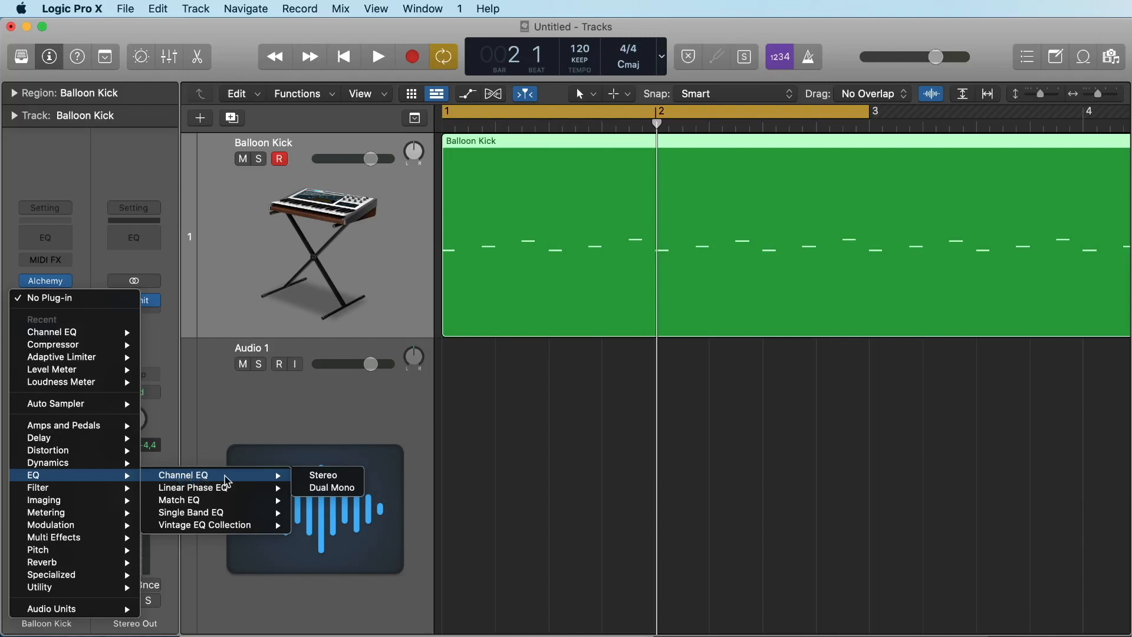
left_click(452, 444)
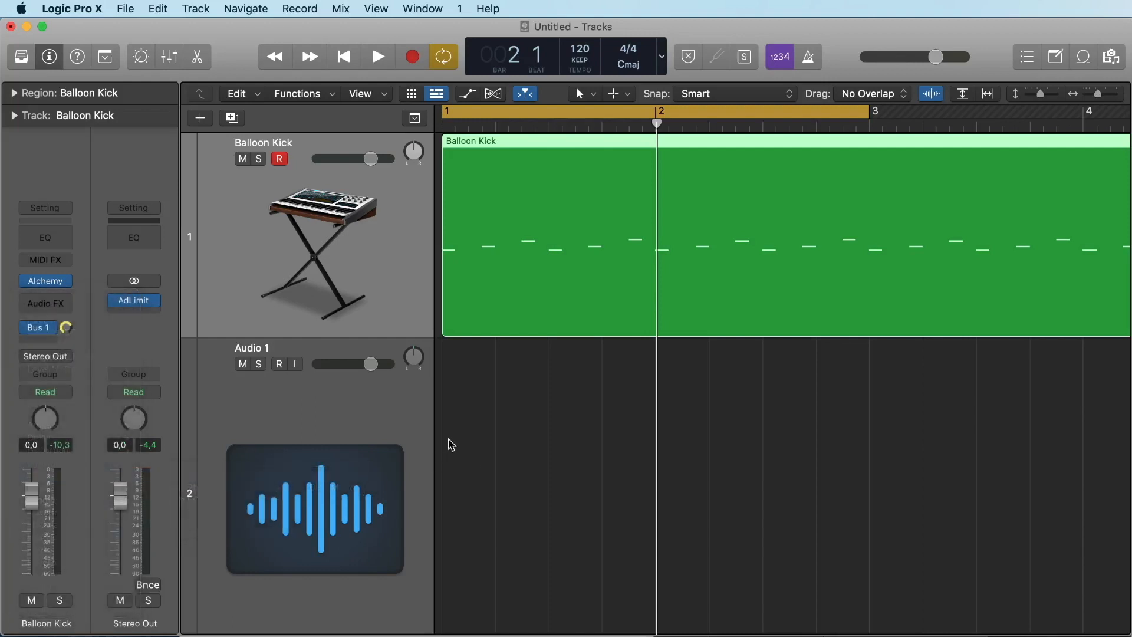
Step: Add a Channel EQ to the Balloon Kick track and move its window so all bands are in view
left_click(51, 239)
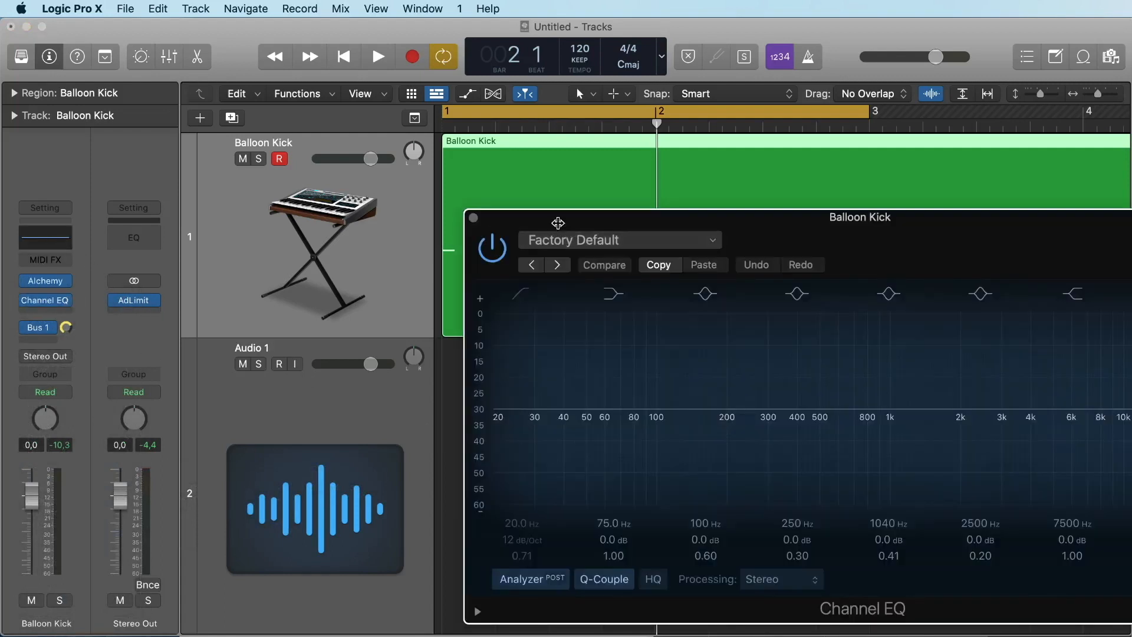
left_click_drag(558, 222, 309, 134)
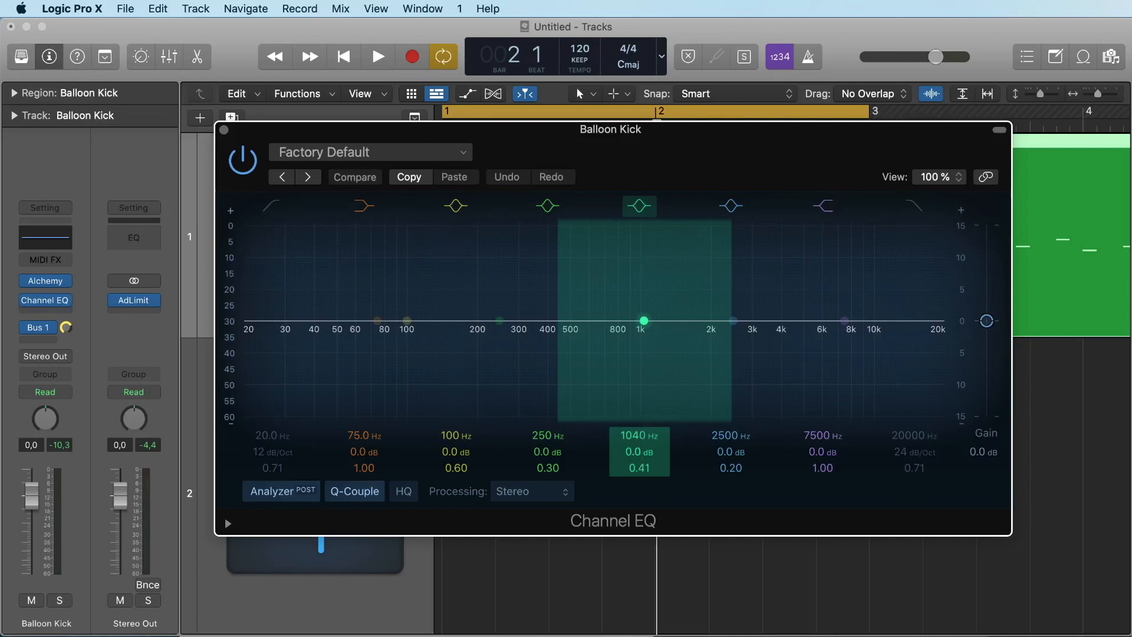
Step: Boost the Channel EQ's 1040 Hz band to +9.9 dB and try out different frequencies, ending at 1000 Hz
left_click_drag(638, 453, 638, 390)
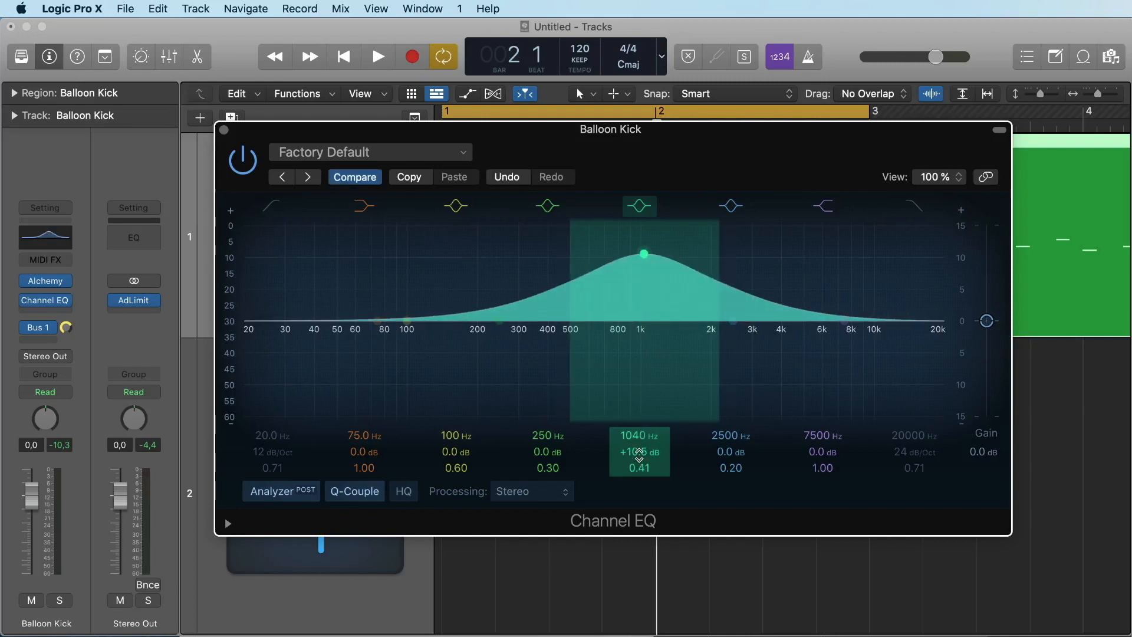
left_click_drag(638, 453, 638, 371)
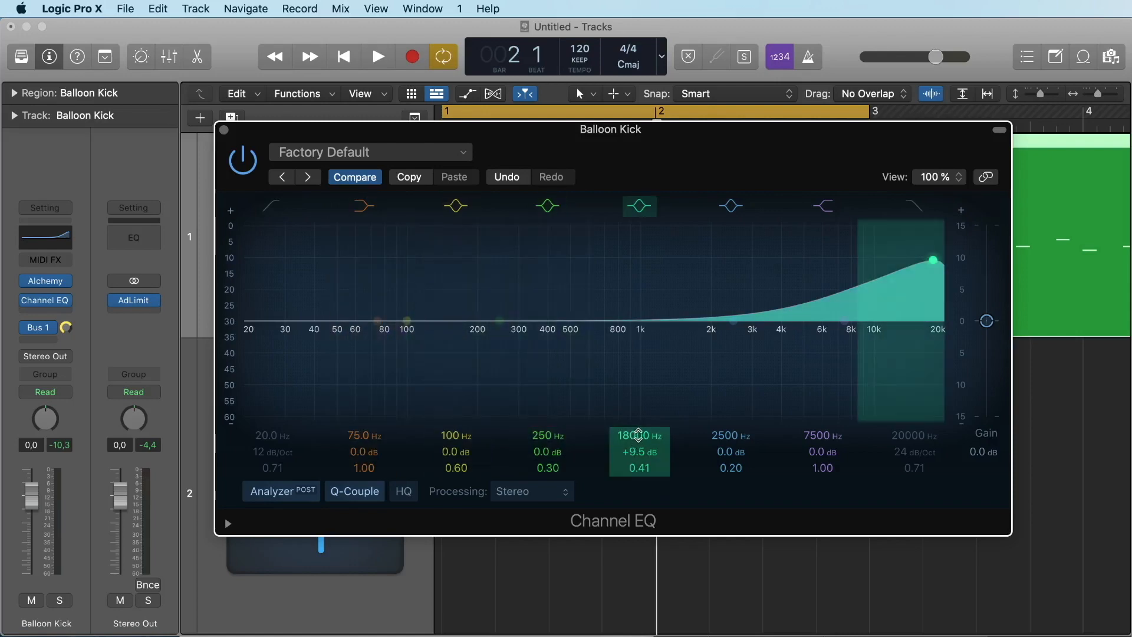
left_click_drag(638, 434, 637, 449)
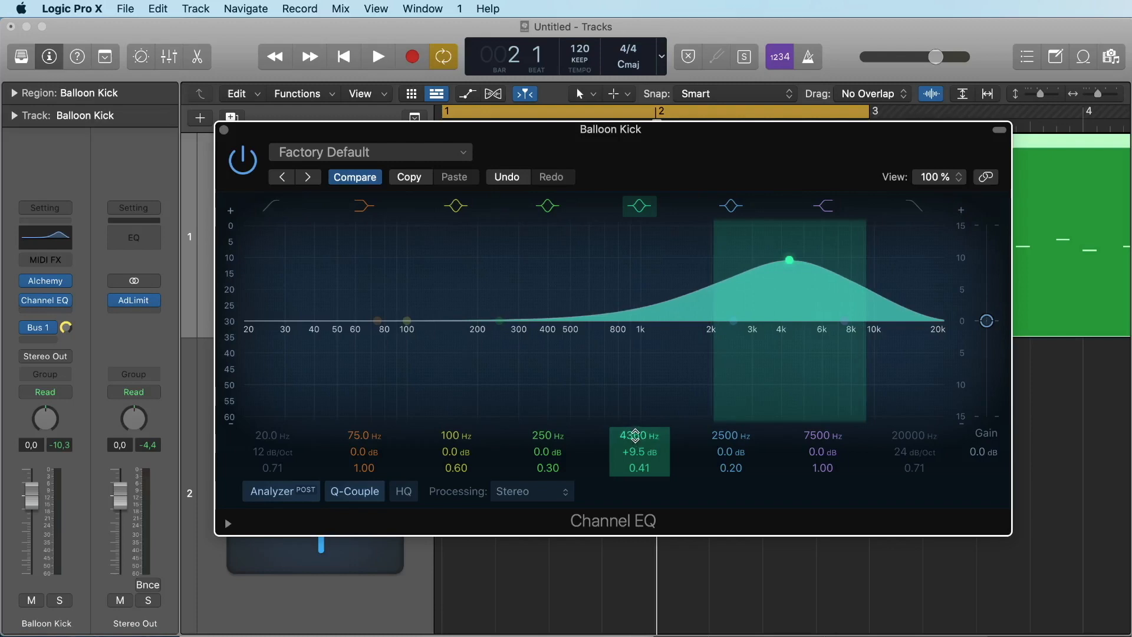
left_click_drag(635, 437, 633, 435)
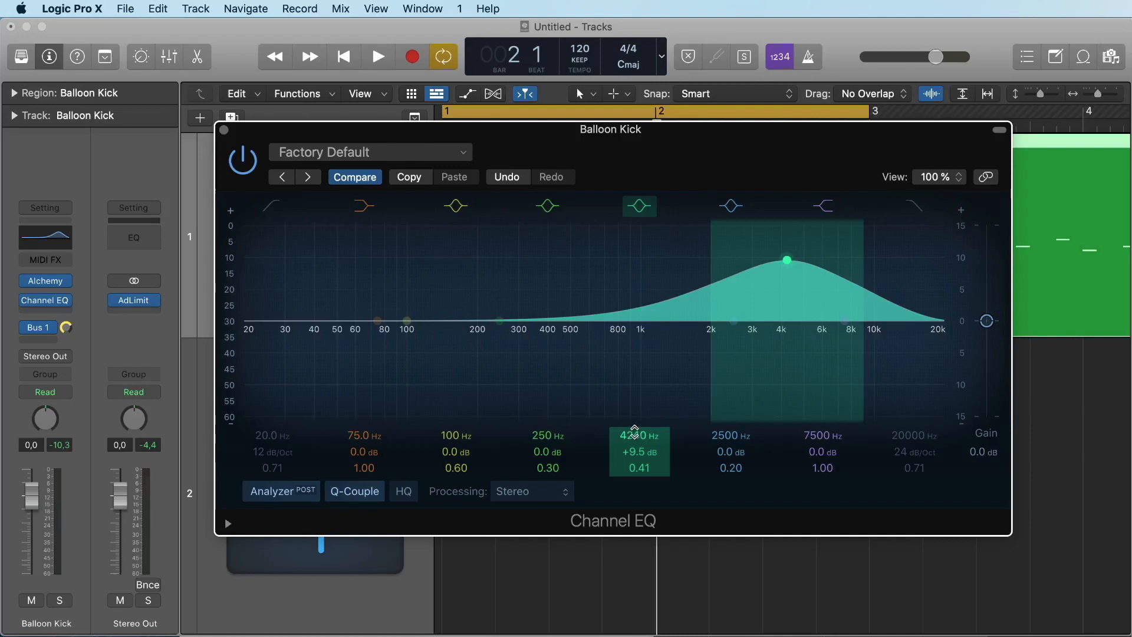
mouse_move(635, 435)
left_mouse_down()
mouse_move(640, 465)
mouse_move(640, 437)
left_mouse_up()
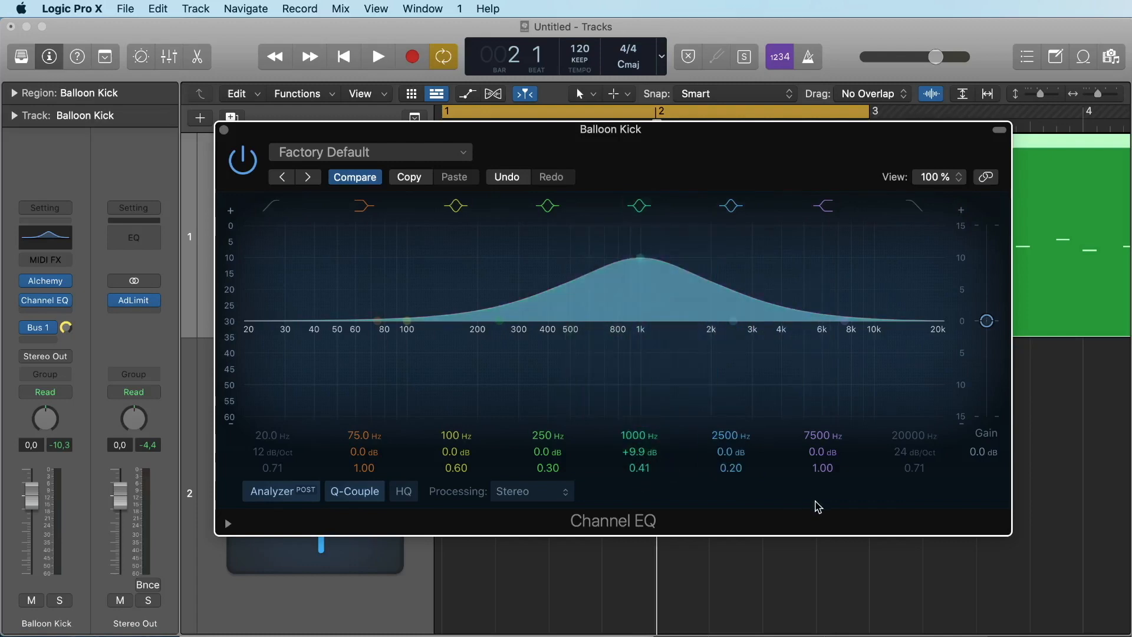
Step: Try a narrow Q of 5.30 on the boosted band, set its Q to 0.98, and lower its frequency to 38.4 Hz
left_click_drag(639, 469, 639, 448)
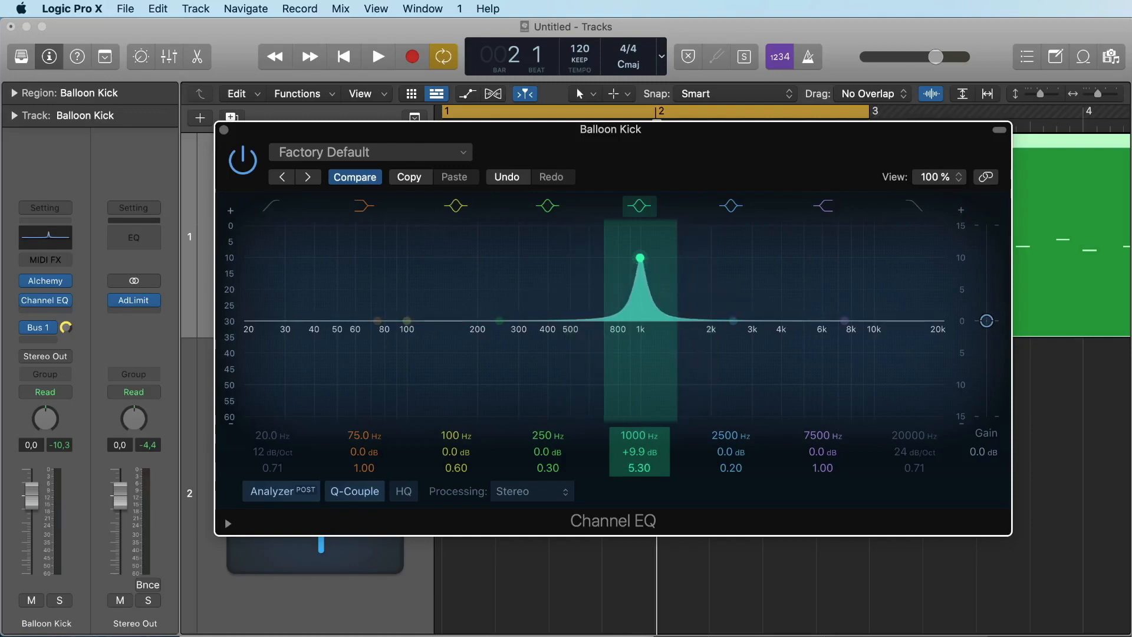
mouse_move(646, 469)
left_mouse_down()
mouse_move(646, 456)
mouse_move(646, 493)
mouse_move(646, 447)
mouse_move(646, 458)
left_mouse_up()
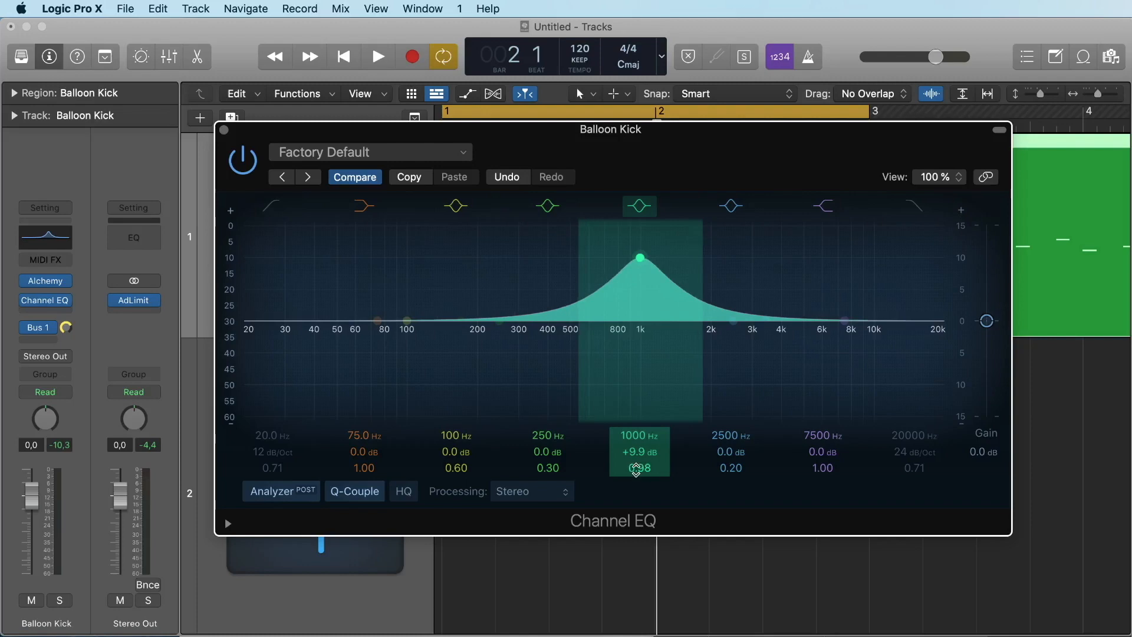
left_click_drag(637, 431, 637, 479)
mouse_move(331, 258)
left_mouse_down()
mouse_move(290, 257)
mouse_move(886, 255)
mouse_move(311, 258)
left_mouse_up()
Step: Play the loop with the 38.4 Hz boost and examine the analyzer curve in the Channel EQ
key("space")
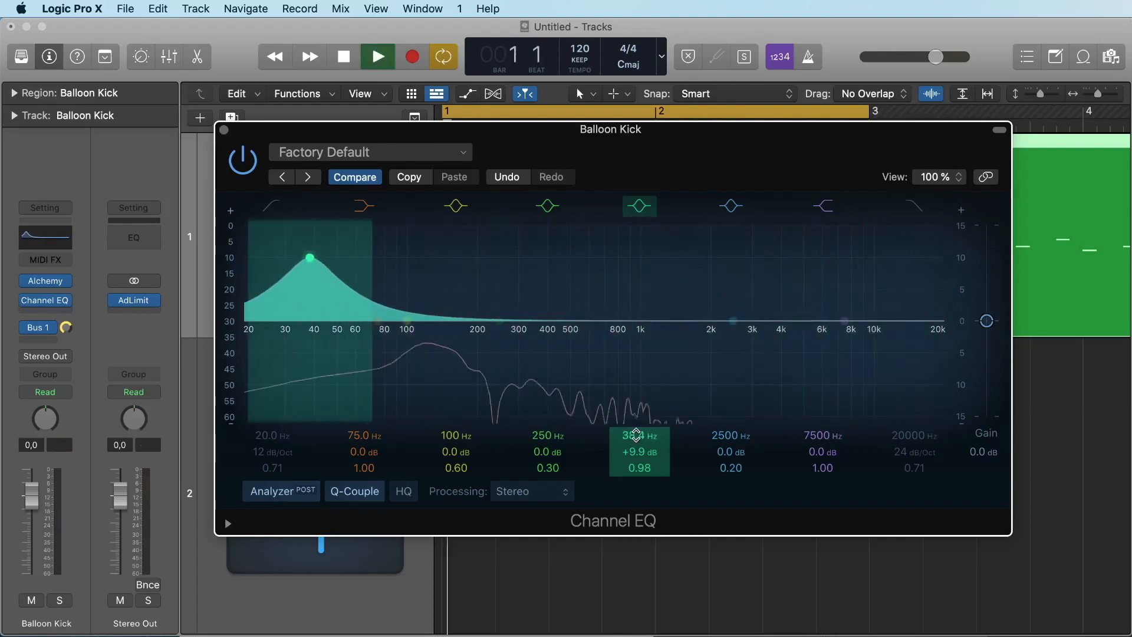
key("space")
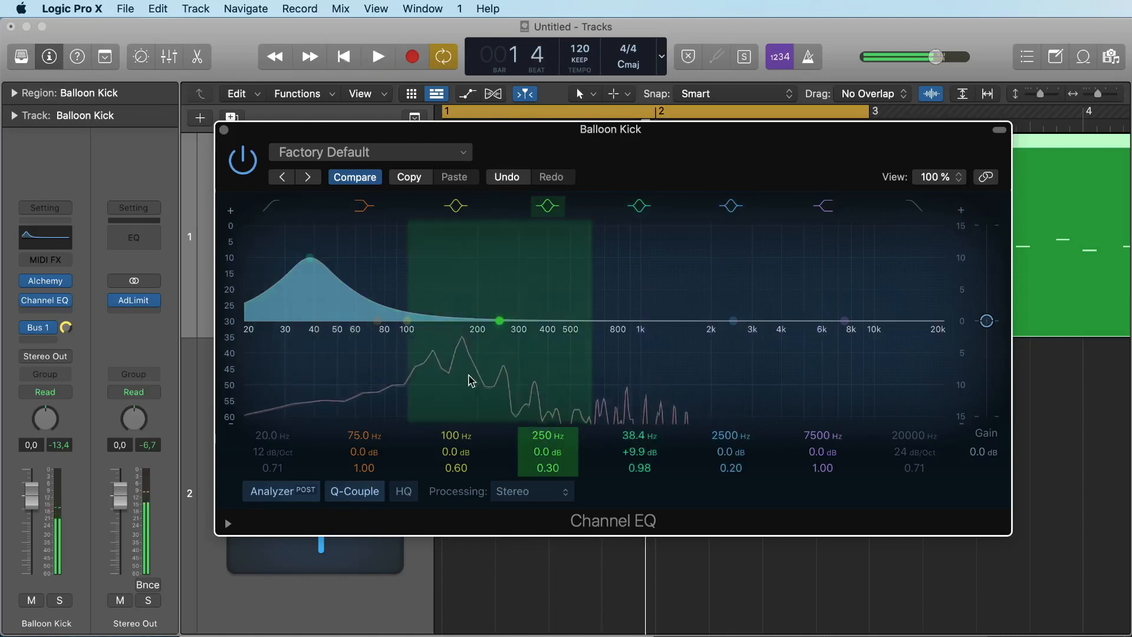
key("space")
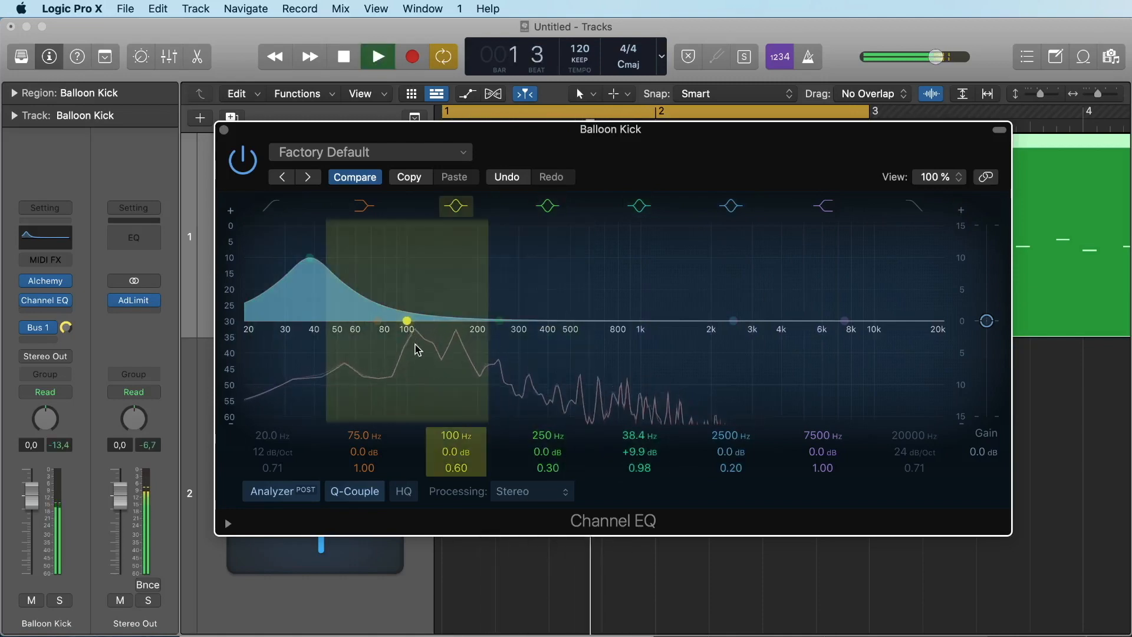
key("space")
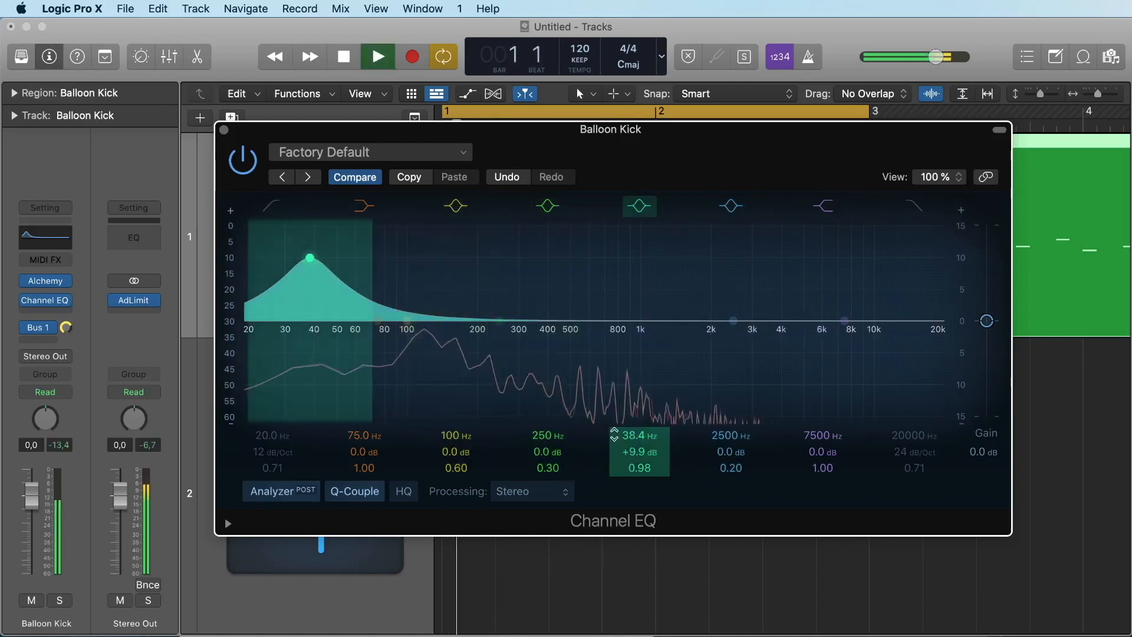
Step: Sweep the boosted band up to 970 Hz and raise its gain to +12.0 dB while auditioning the loop
left_click_drag(639, 439, 638, 401)
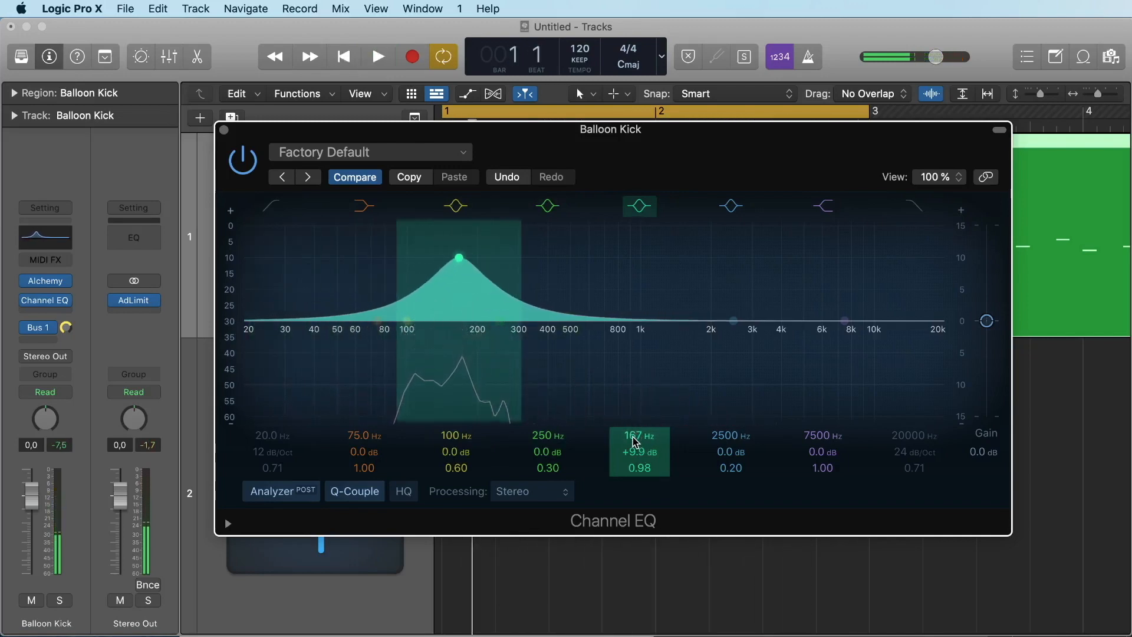
left_click_drag(635, 441, 639, 413)
key("space")
key("space")
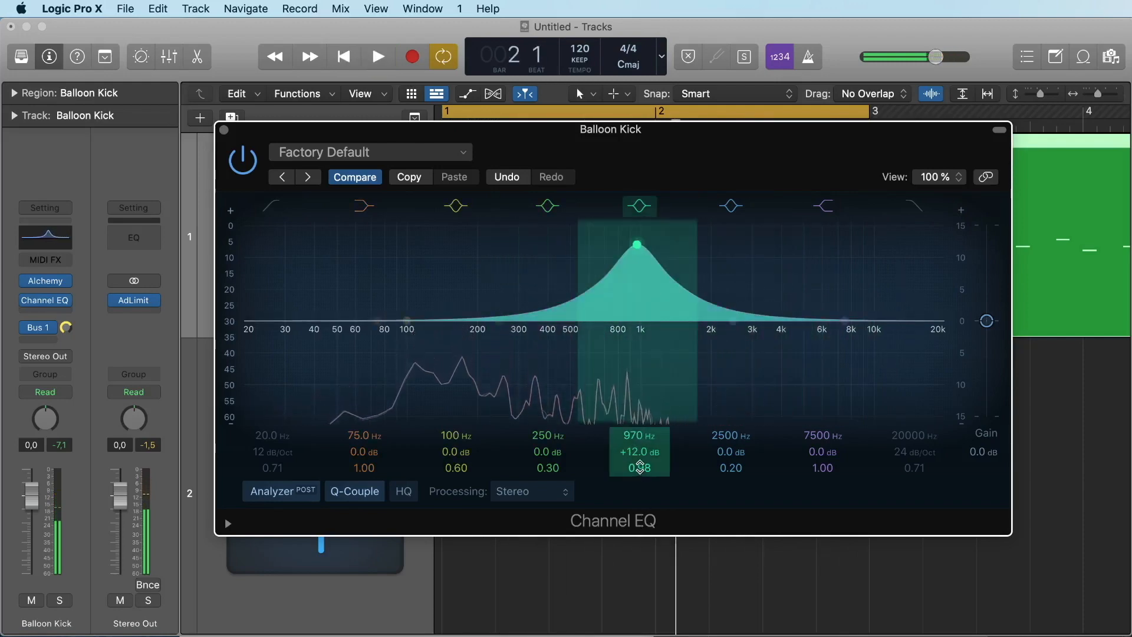
Step: Try a wider Q of 0.43, change the band to a -12.9 dB cut at 1780 Hz with Q 2.60, and play the loop
left_click_drag(639, 467, 639, 474)
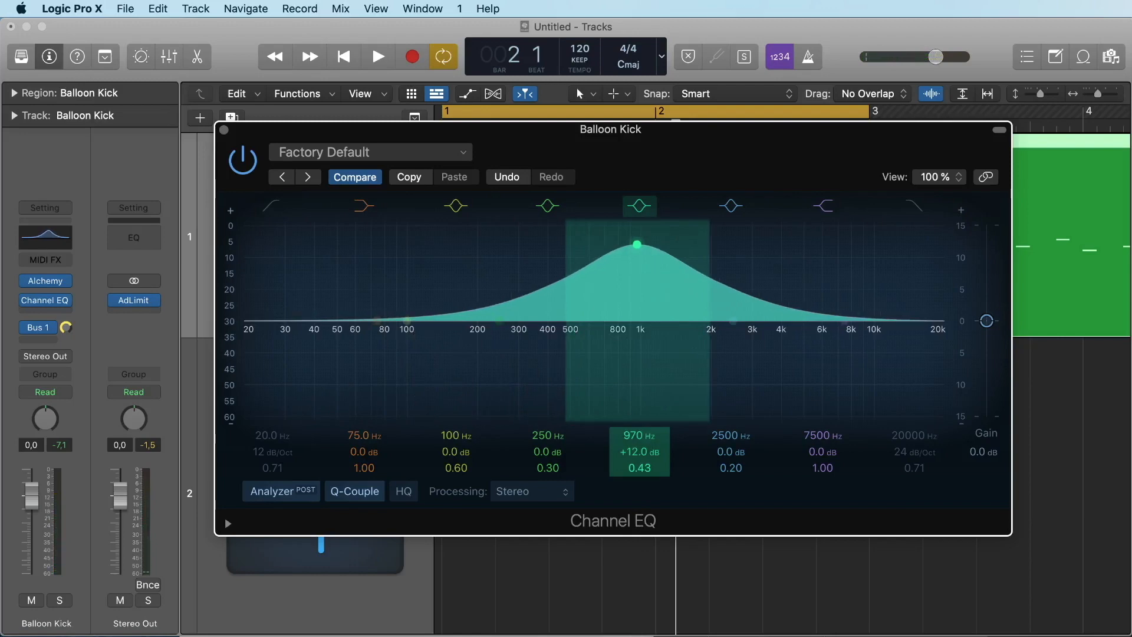
key("space")
left_click_drag(636, 441, 640, 495)
key("space")
key("space")
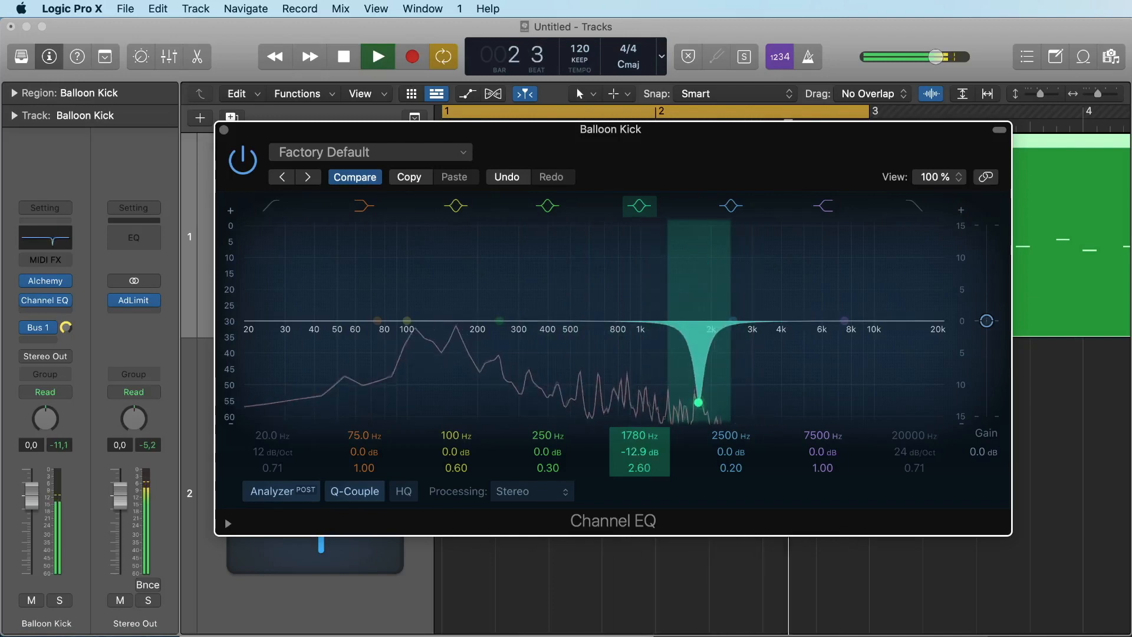
Step: Set the 1780 Hz band to +9.9 dB at 655 Hz and boost the 2500 Hz band to +10.4 dB with Q 3.80, auditioning the loop
mouse_move(640, 436)
left_mouse_down()
mouse_move(640, 494)
mouse_move(639, 419)
left_mouse_up()
key("space")
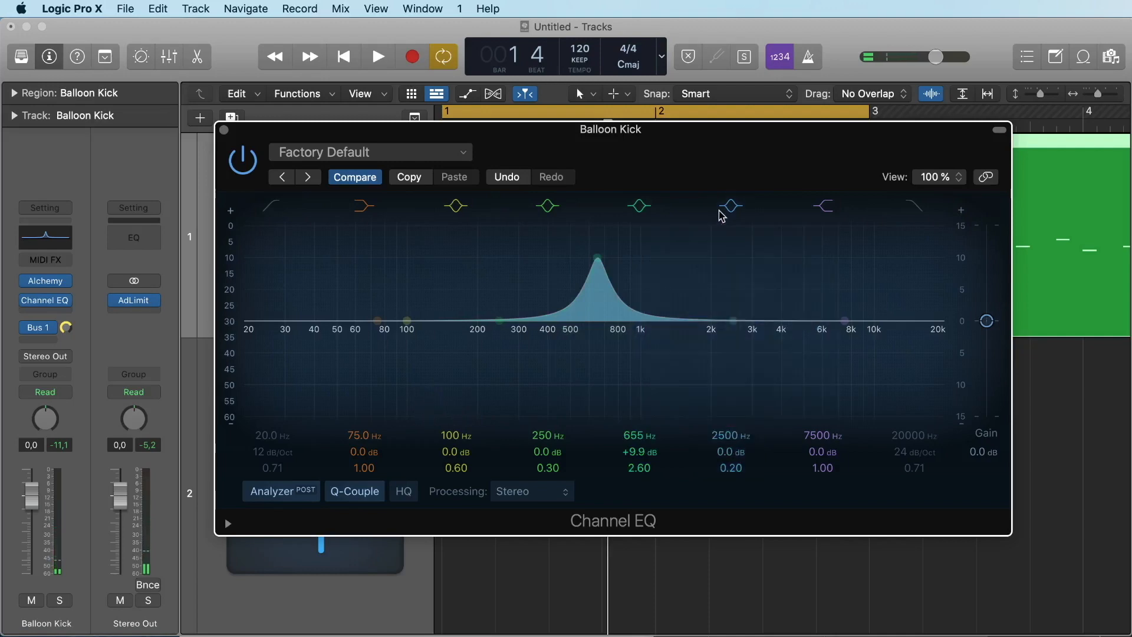
mouse_move(731, 452)
left_mouse_down()
mouse_move(731, 433)
mouse_move(731, 466)
mouse_move(730, 442)
left_mouse_up()
key("space")
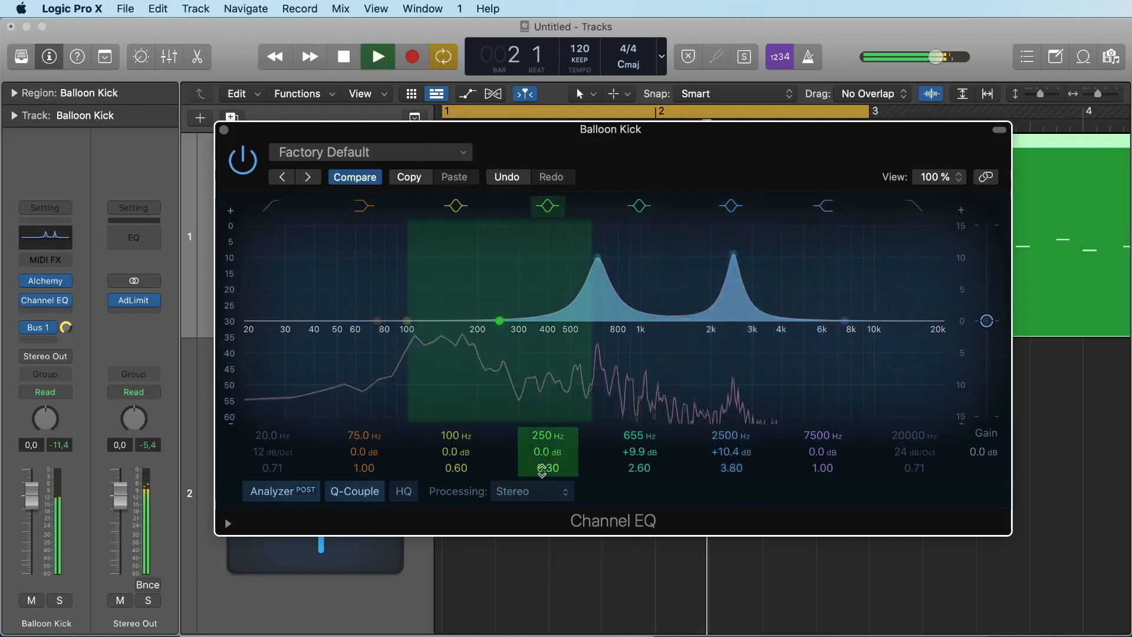
Step: Turn the 250 Hz band into a +11.0 dB boost at 204 Hz with Q 3.20, playing the loop during the adjustments
left_click_drag(536, 452, 536, 436)
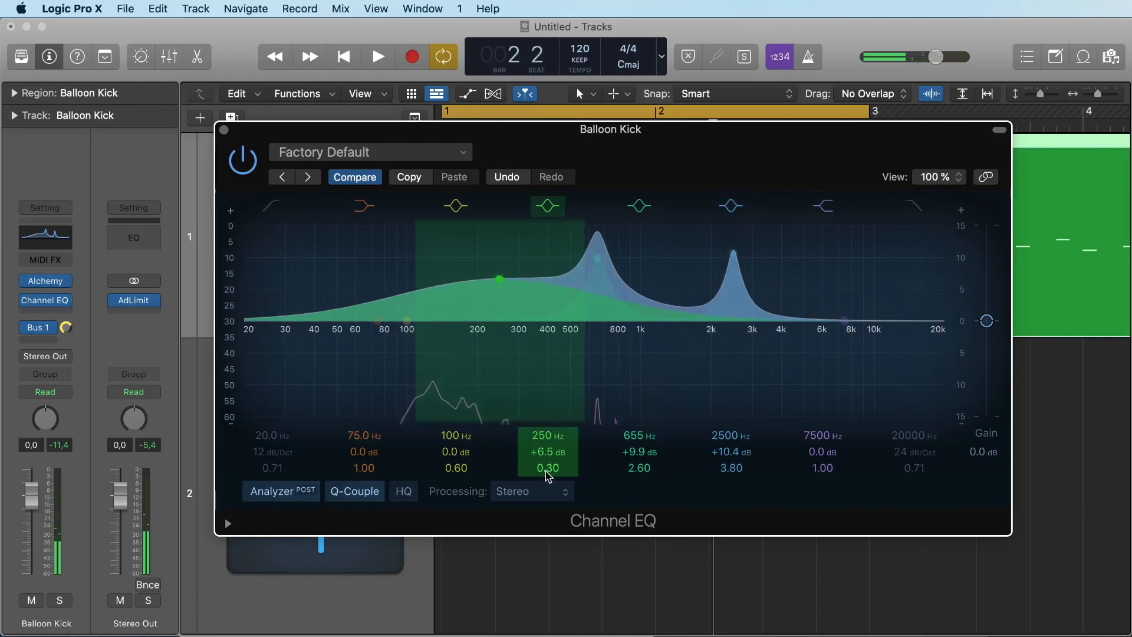
left_click_drag(547, 477, 546, 454)
key("space")
left_click_drag(428, 251, 470, 251)
key("space")
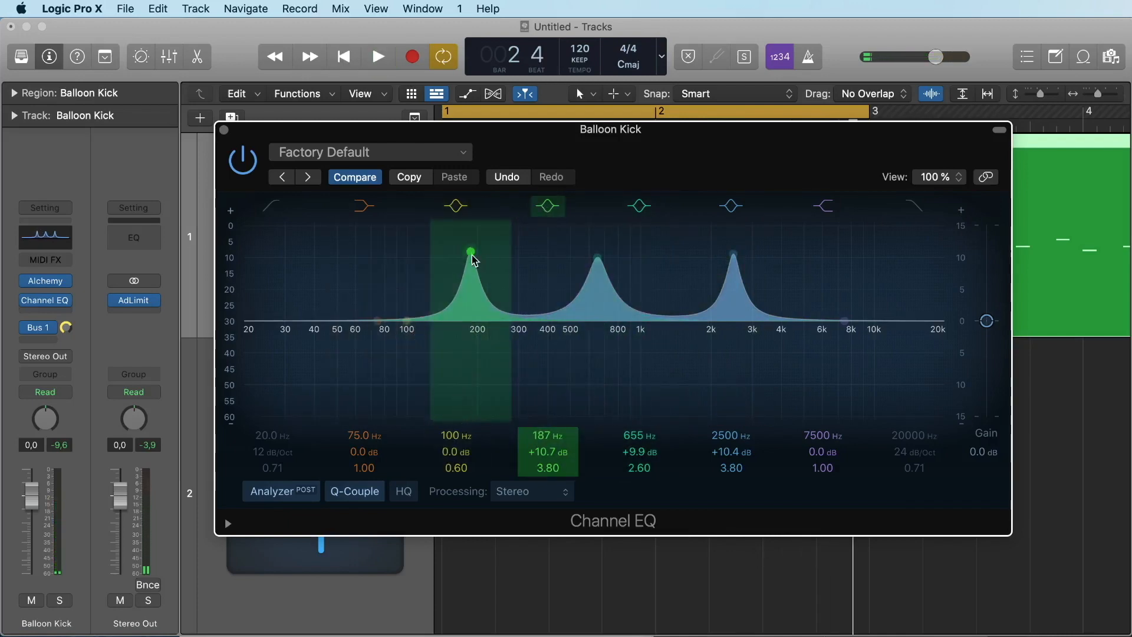
left_click_drag(473, 257, 483, 254)
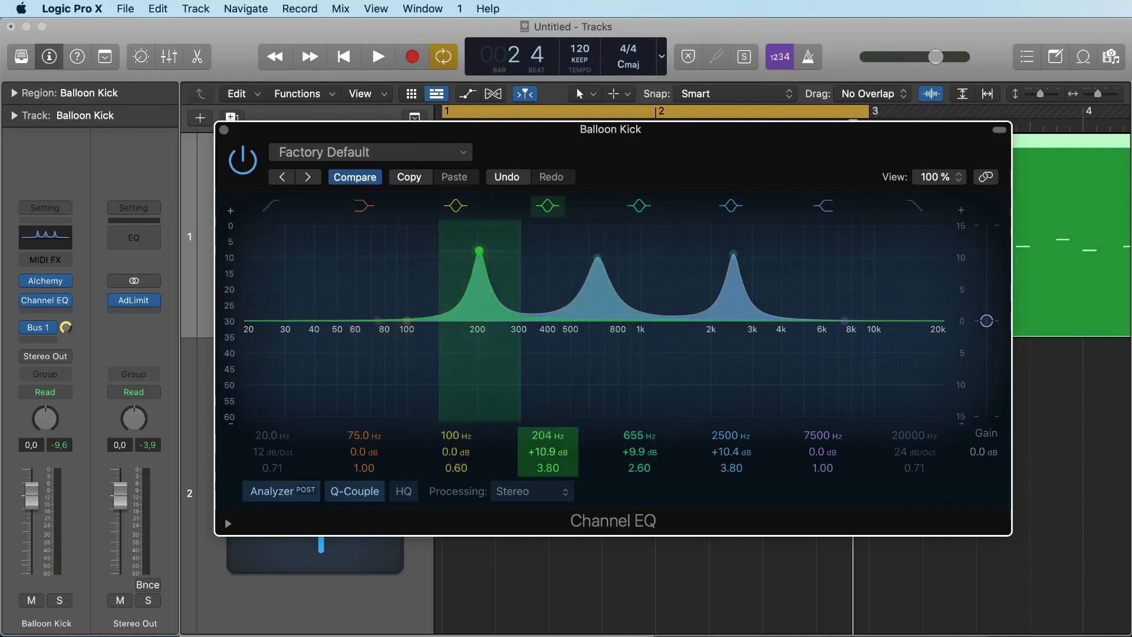
left_click_drag(548, 452, 547, 495)
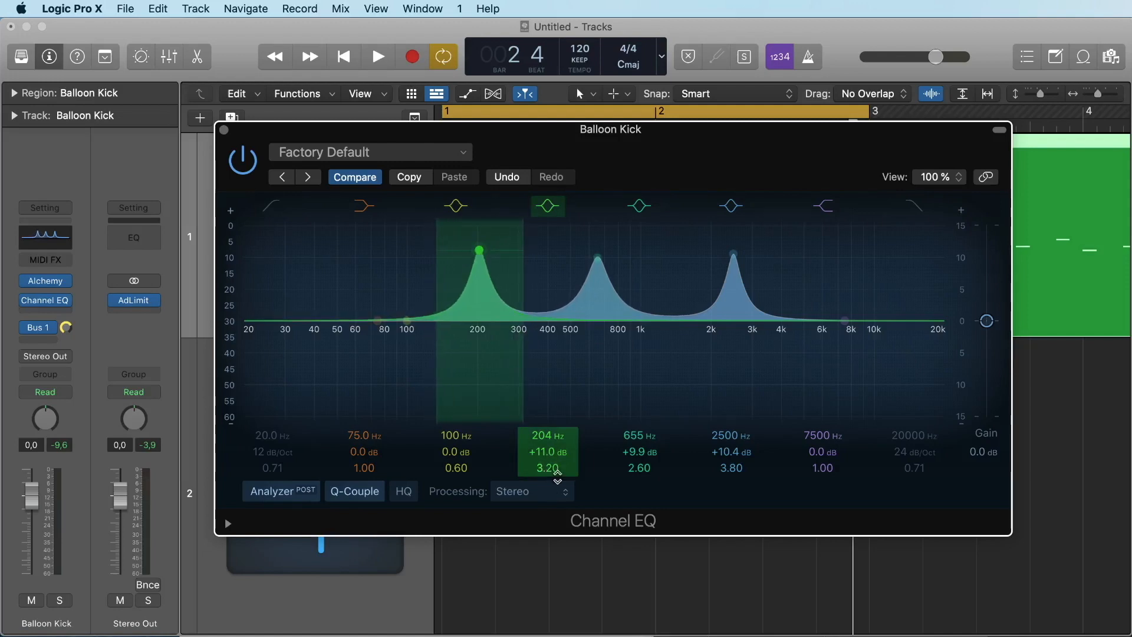
Step: Switch off the three boosted peak bands at 204, 655 and 2500 Hz in the Channel EQ
left_click(551, 206)
left_click(639, 206)
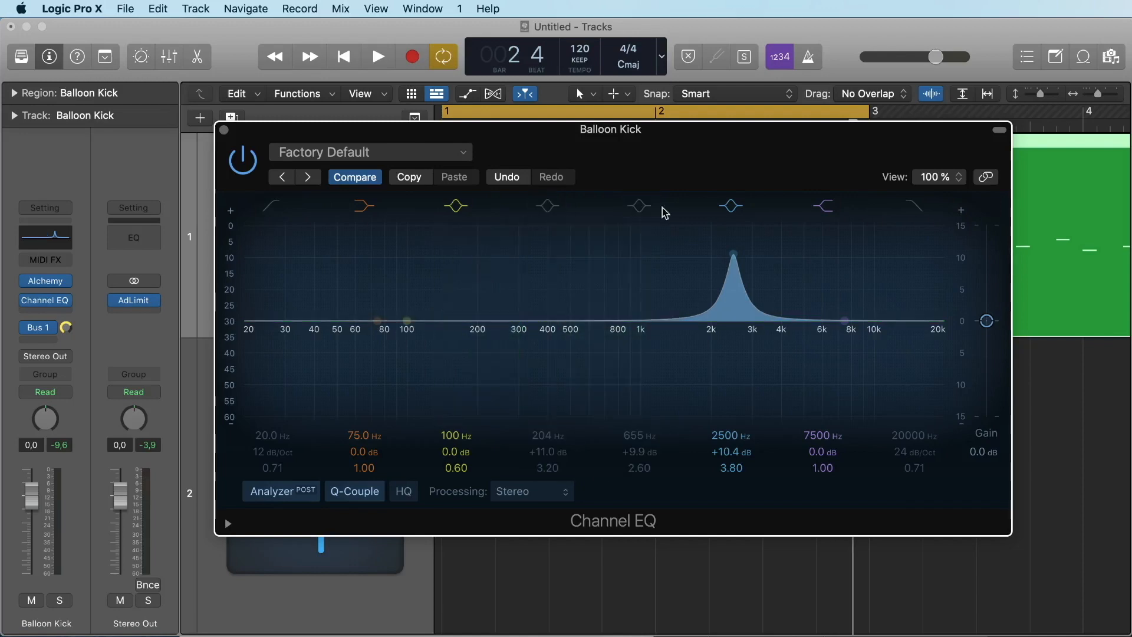
left_click(734, 208)
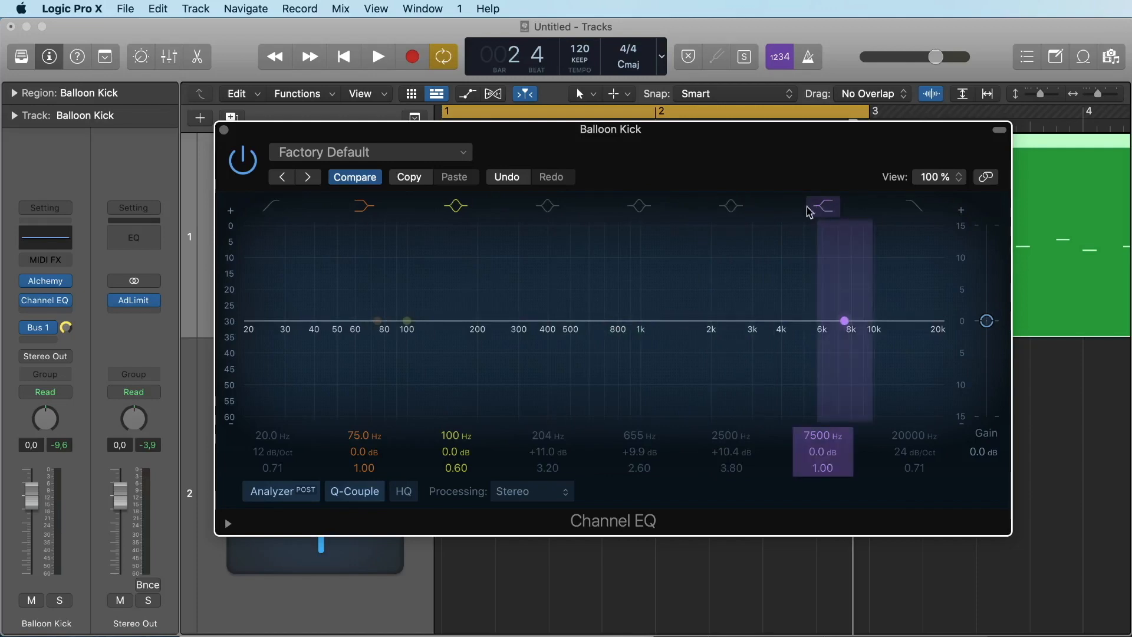
left_click(731, 211)
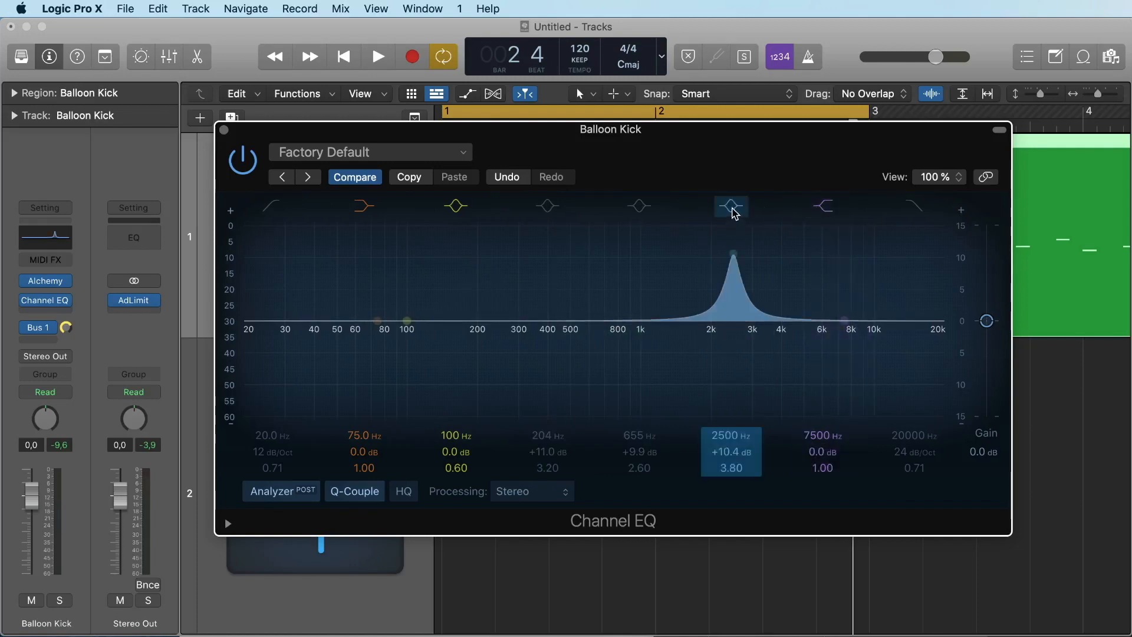
left_click(734, 207)
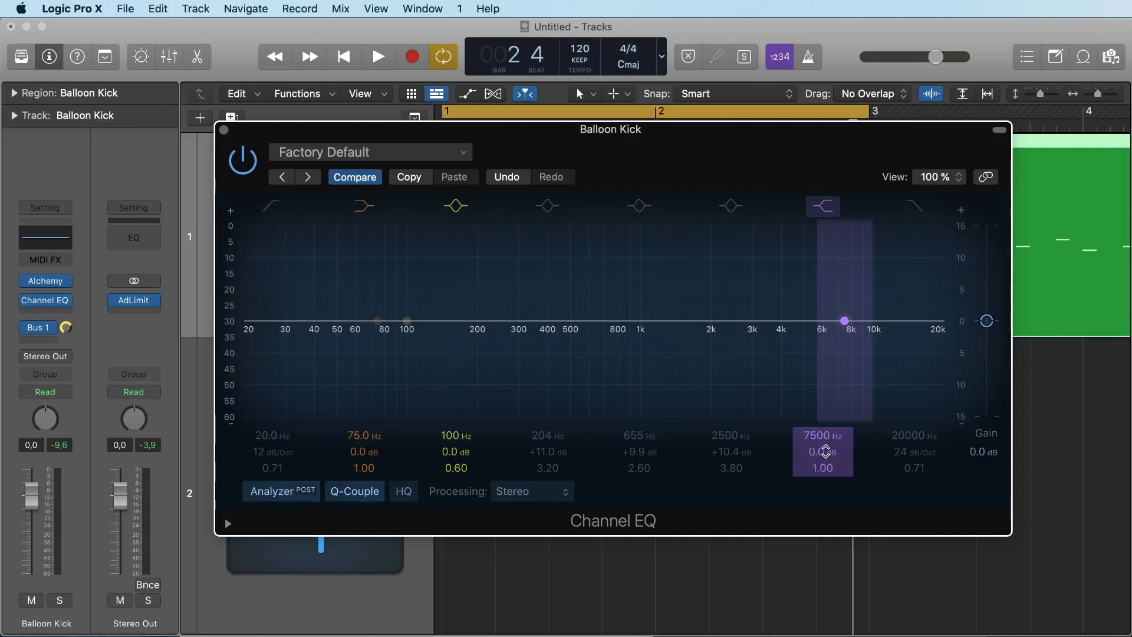
Step: Audition the high shelf band with a +8.6 dB boost at 4320 Hz and Q 0.63, and switch the band off
mouse_move(823, 453)
left_mouse_down()
mouse_move(822, 429)
mouse_move(824, 514)
mouse_move(823, 421)
mouse_move(822, 443)
left_mouse_up()
key("space")
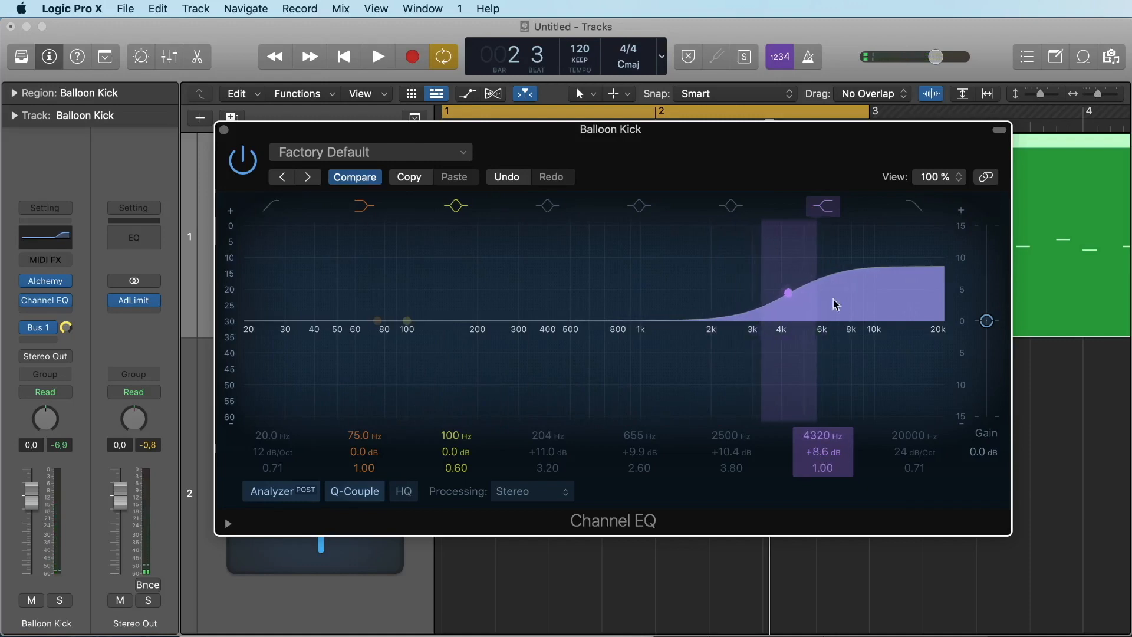
left_click_drag(836, 304, 821, 219)
left_click(819, 204)
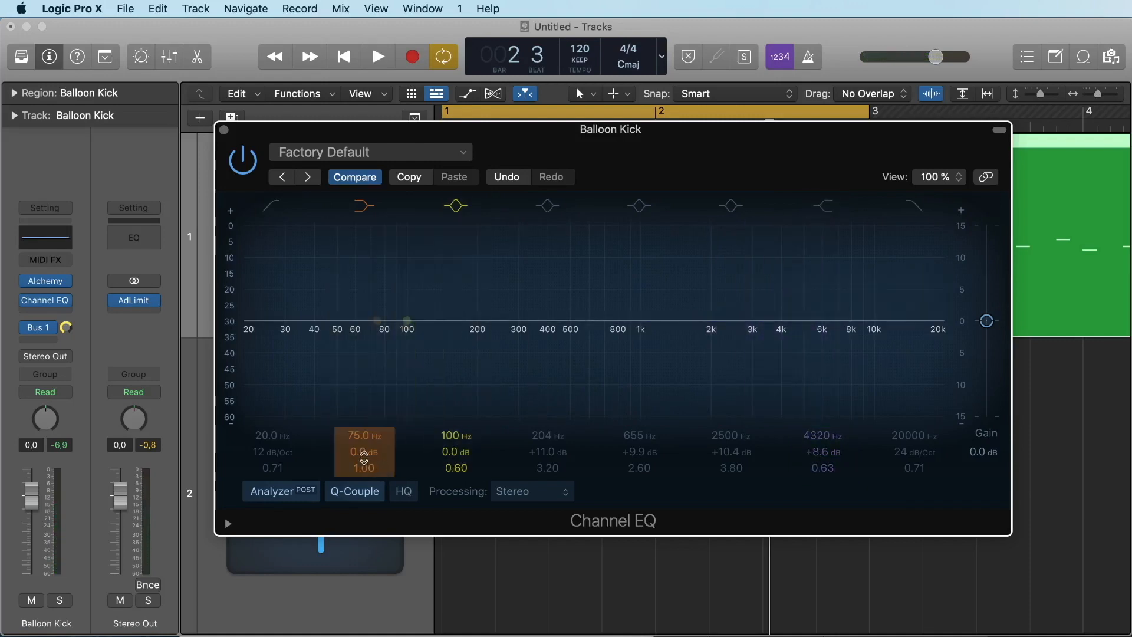
Step: Audition the low shelf band with a +7.4 dB boost at 438 Hz and Q 0.53, and switch the band off
left_click_drag(363, 456, 363, 407)
key("space")
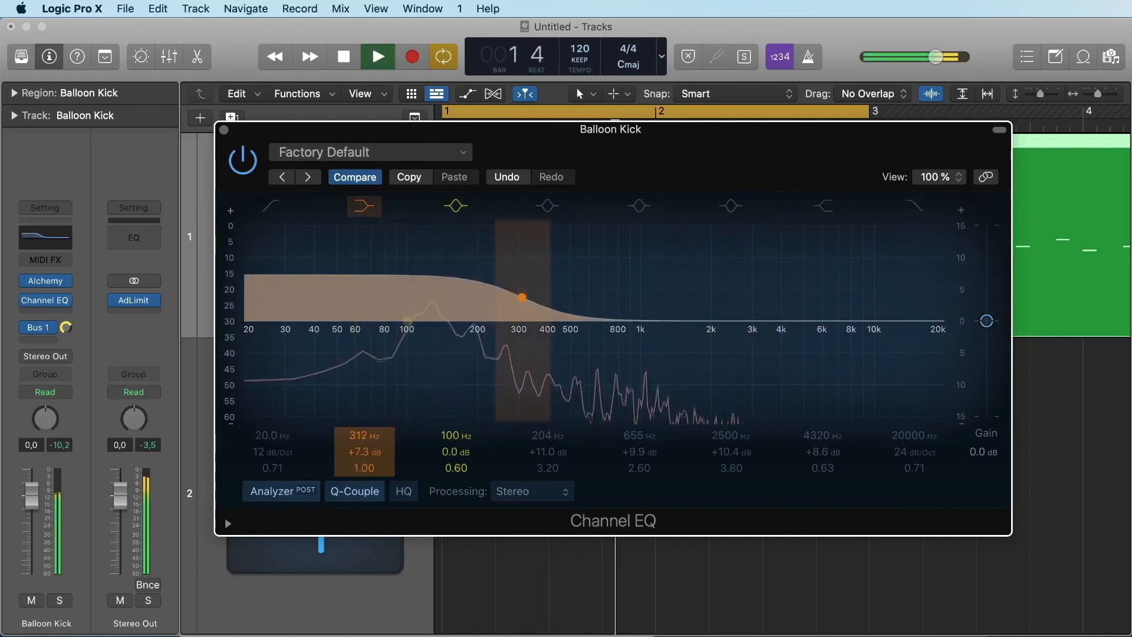
key("space")
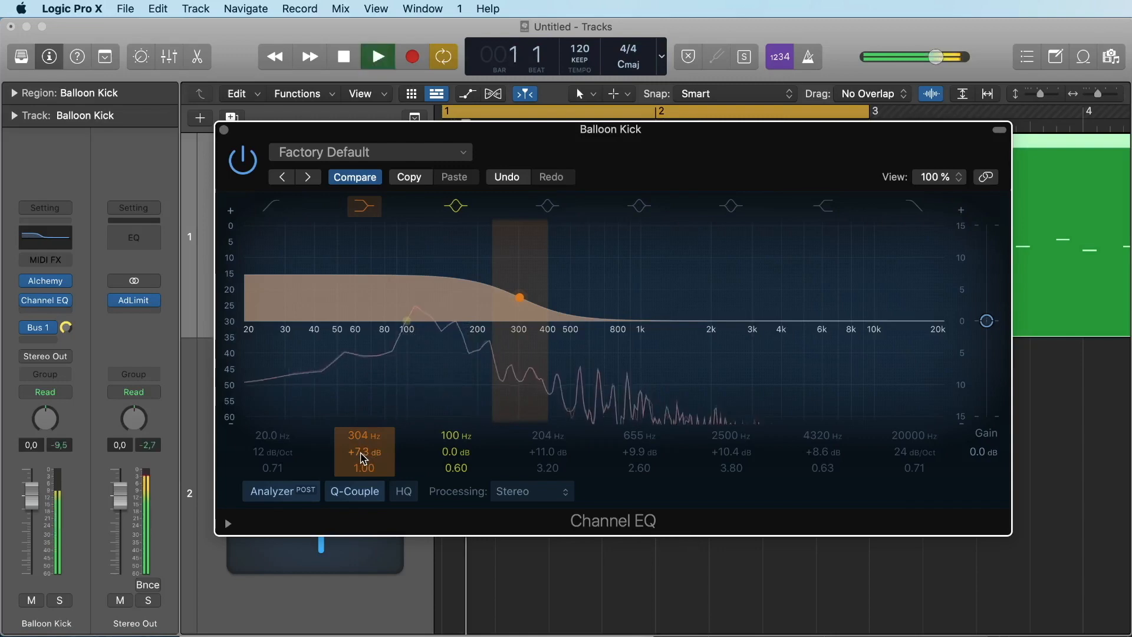
mouse_move(364, 458)
left_mouse_down()
mouse_move(363, 495)
mouse_move(361, 418)
mouse_move(365, 491)
mouse_move(364, 454)
mouse_move(363, 477)
left_mouse_up()
key("space")
left_click(365, 213)
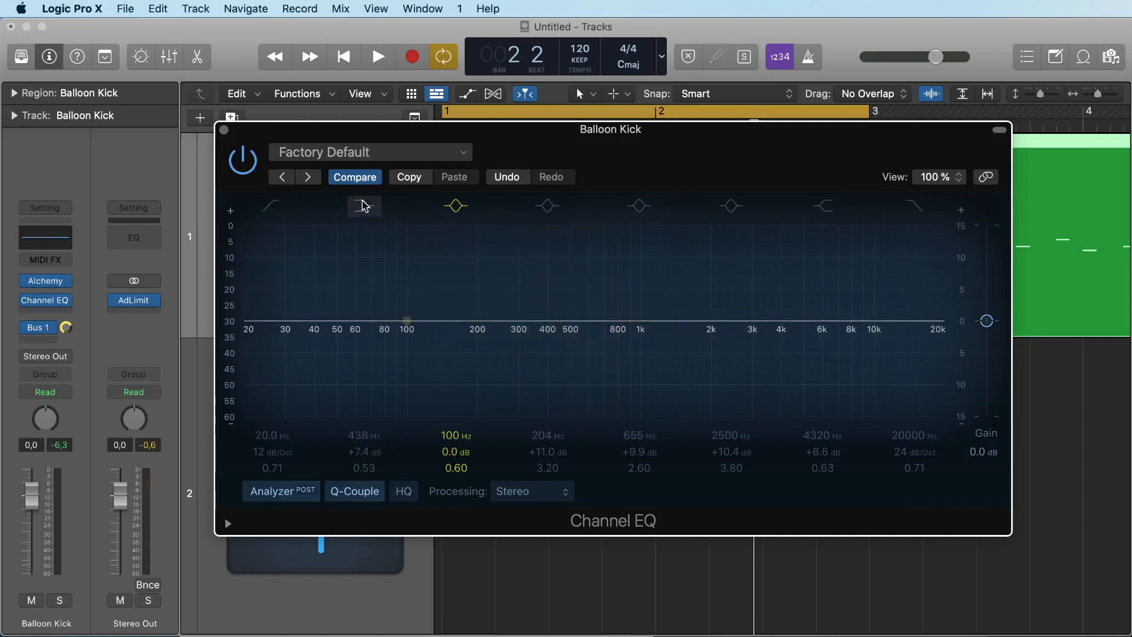
Step: Enable the low cut filter, raise its frequency and set its Q to 1.20 while auditioning the loop
left_click(277, 212)
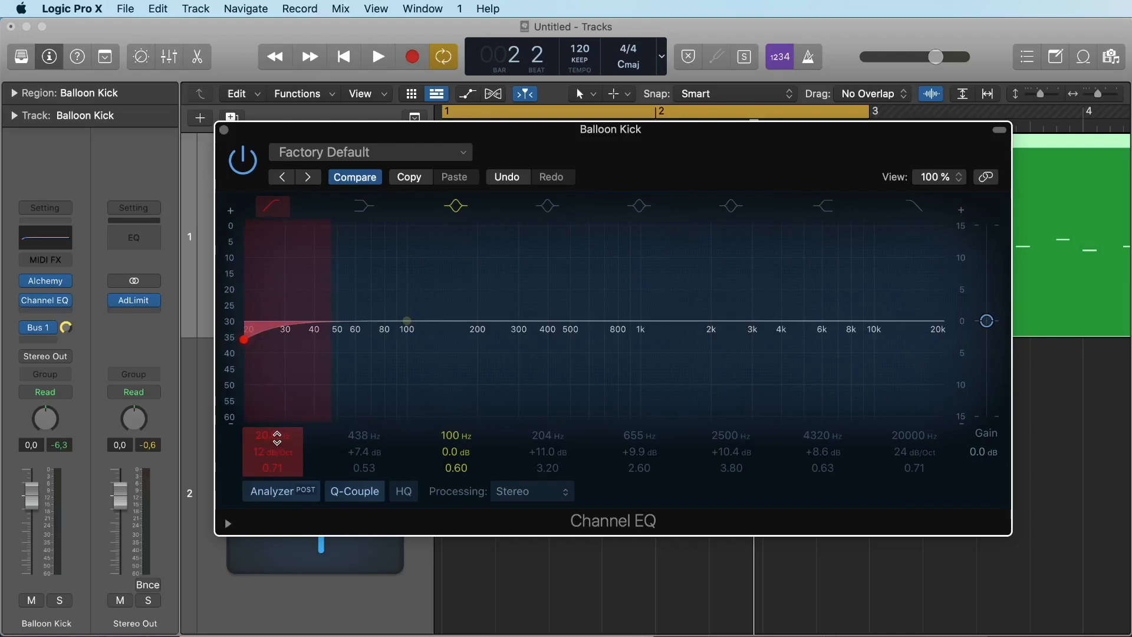
left_click_drag(265, 437, 275, 463)
key("space")
key("space")
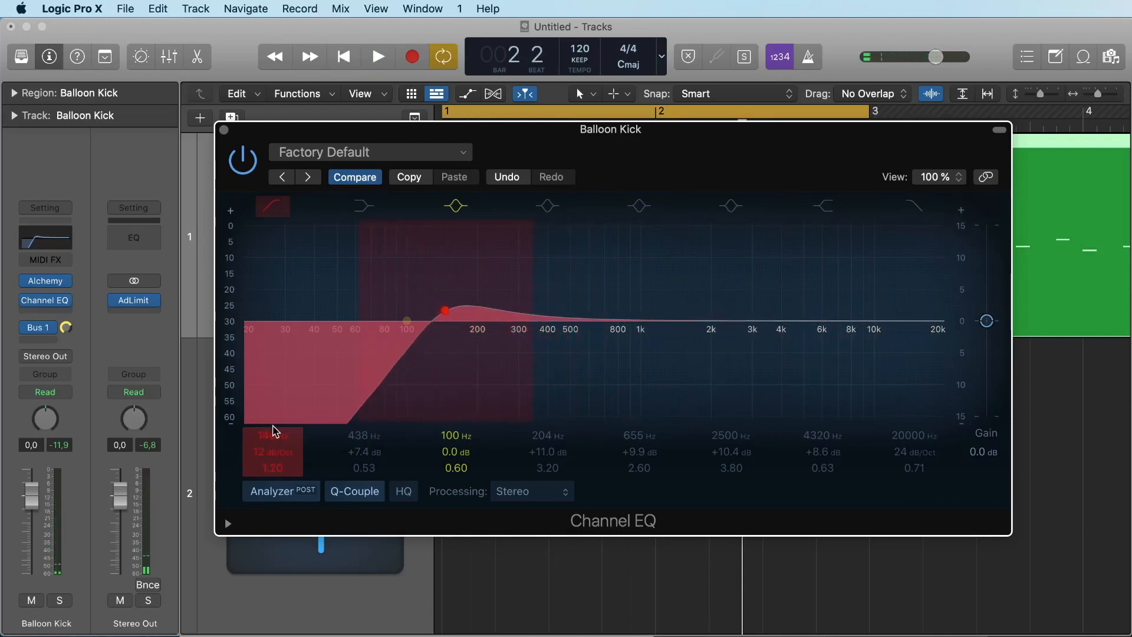
Step: Raise the low cut frequency to 570 Hz during playback and switch the filter off
key("space")
mouse_move(271, 439)
left_mouse_down()
mouse_move(272, 353)
mouse_move(272, 401)
left_mouse_up()
key("space")
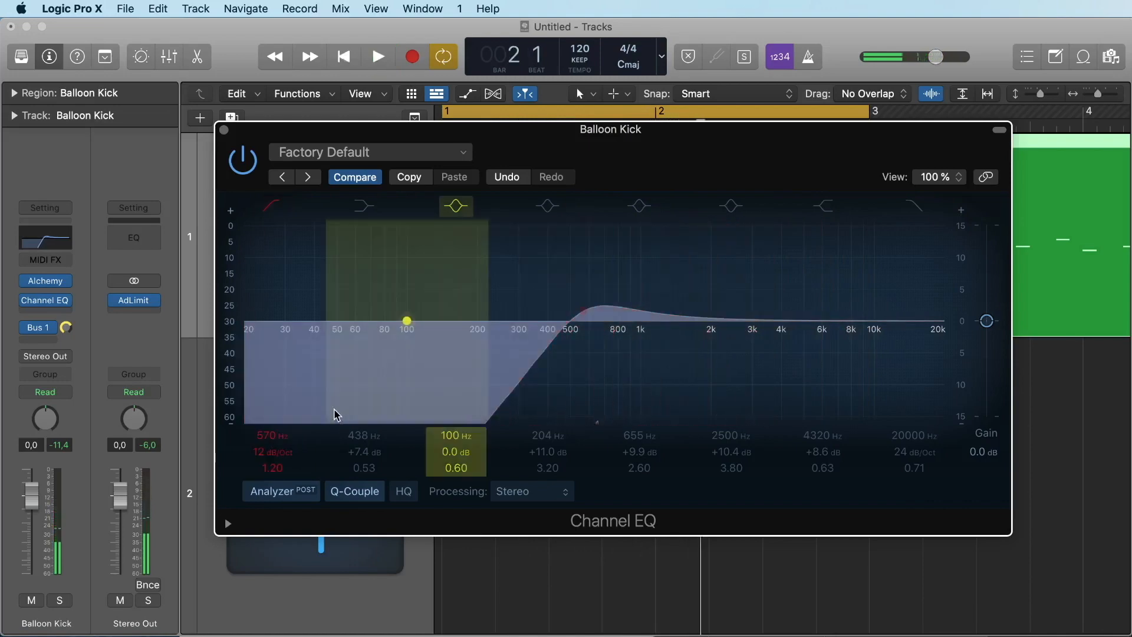
left_click(271, 205)
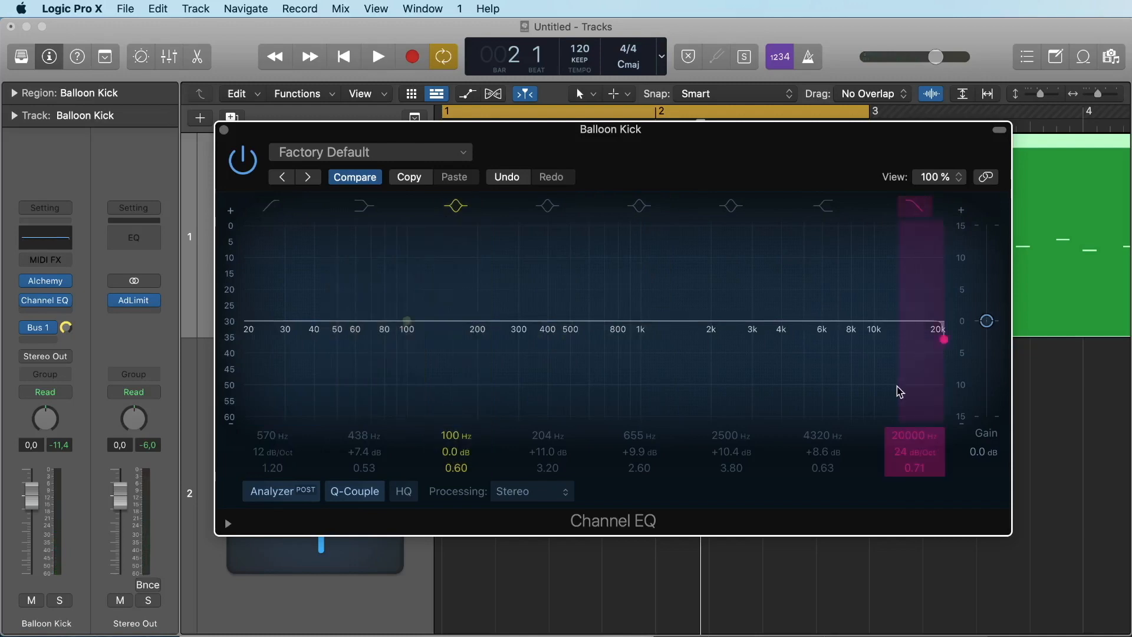
Step: Enable the 24 dB/Oct high cut filter, sweep its frequency down past 2 kHz and raise its Q to 2.90 while auditioning the loop
mouse_move(923, 470)
left_mouse_down()
mouse_move(910, 451)
mouse_move(911, 552)
mouse_move(911, 452)
mouse_move(910, 488)
left_mouse_up()
key("space")
key("space")
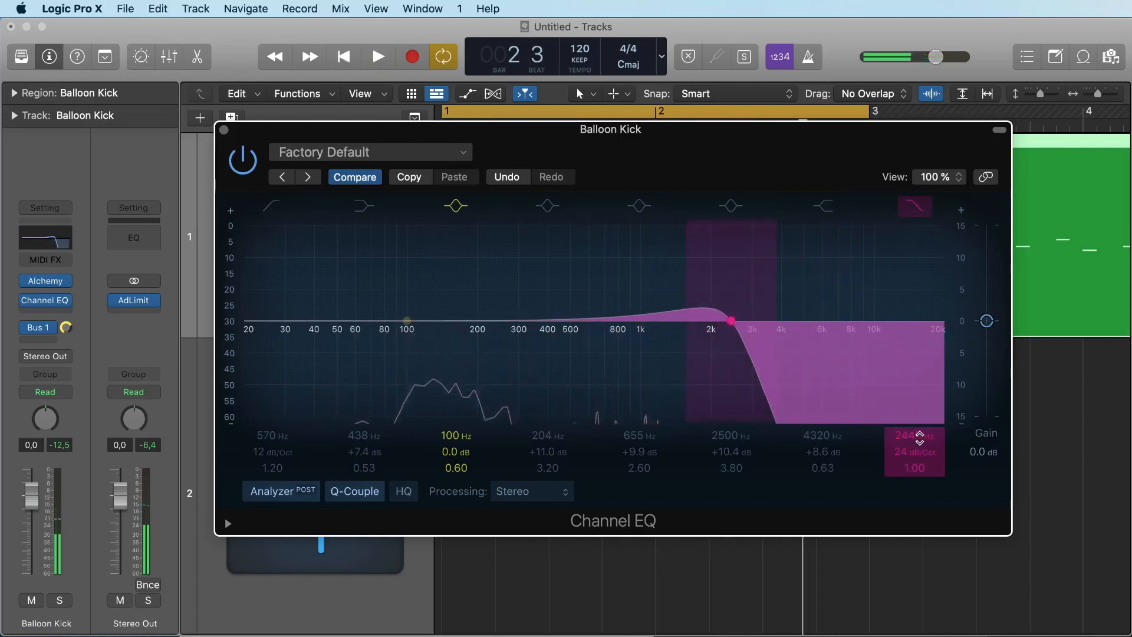
mouse_move(919, 437)
left_mouse_down()
mouse_move(919, 419)
mouse_move(915, 463)
mouse_move(914, 438)
left_mouse_up()
key("space")
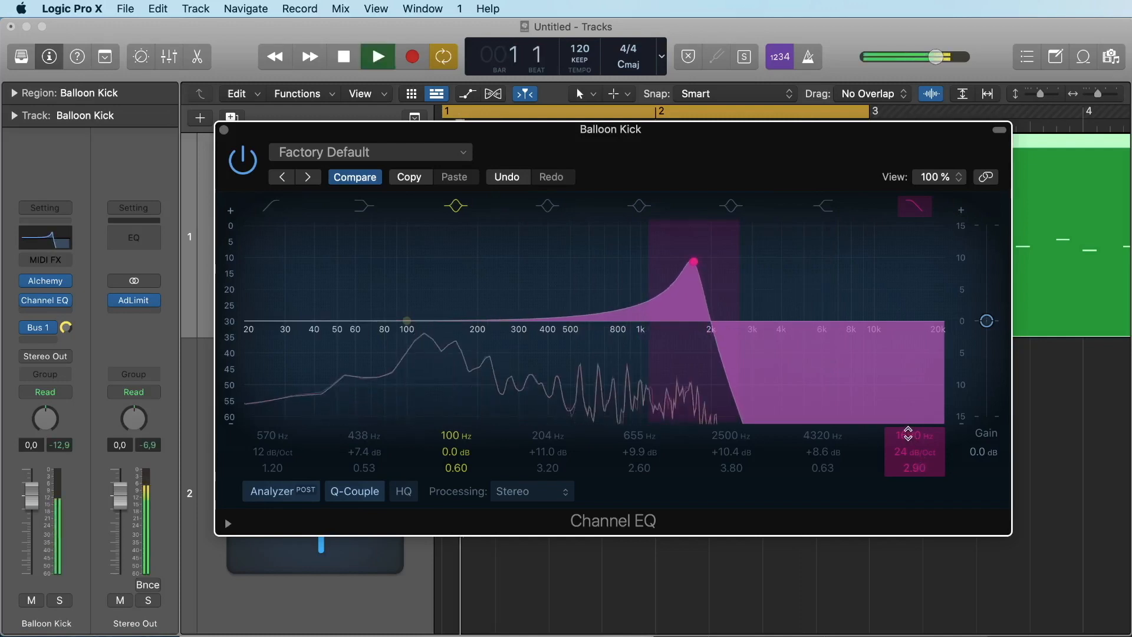
Step: Set the high cut filter to 1310 Hz with Q 0.48, audition the loop and sweep its frequency
left_click_drag(908, 434, 922, 490)
key("space")
key("space")
key("space")
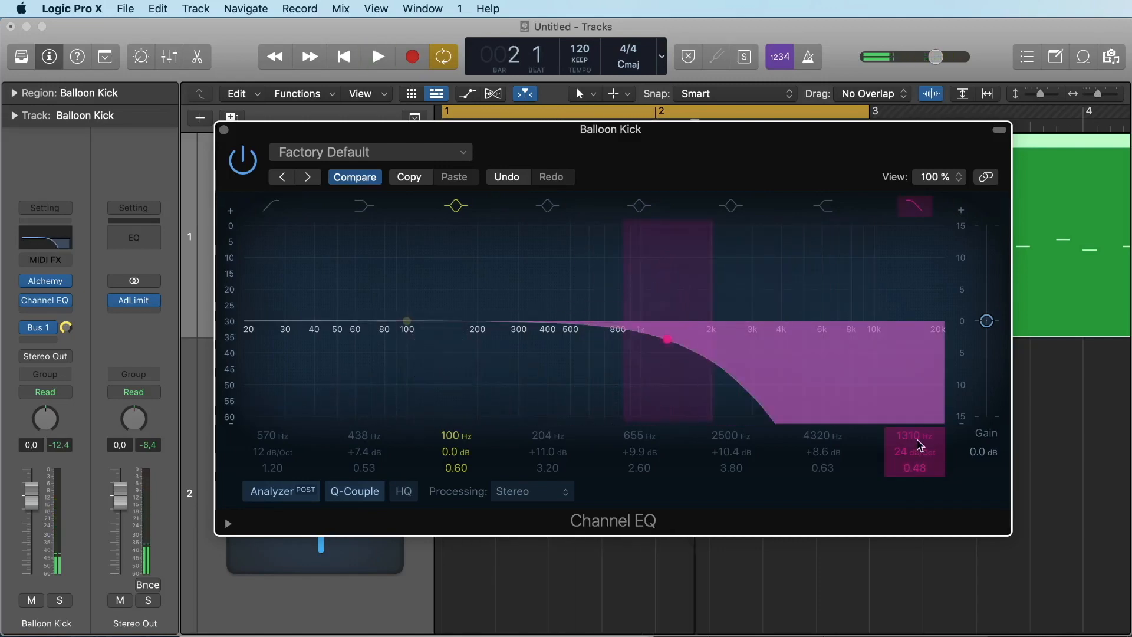
key("space")
left_click_drag(917, 443, 918, 425)
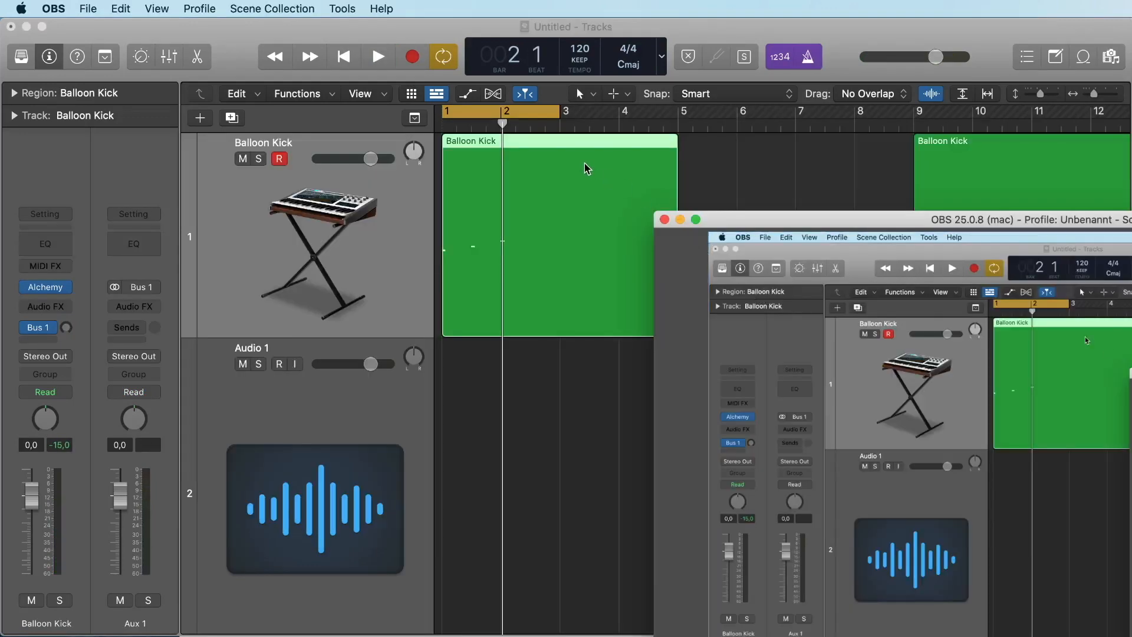
Step: Switch back to Logic Pro X and insert a stereo Tape Delay on the Balloon Kick track
left_click(587, 169)
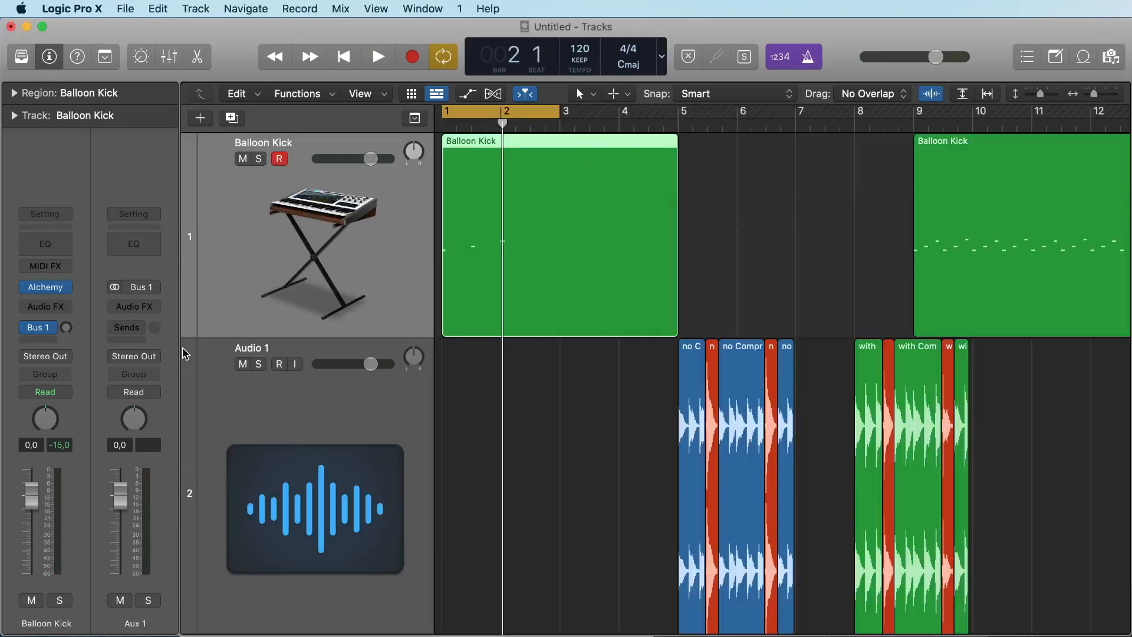
left_click(52, 308)
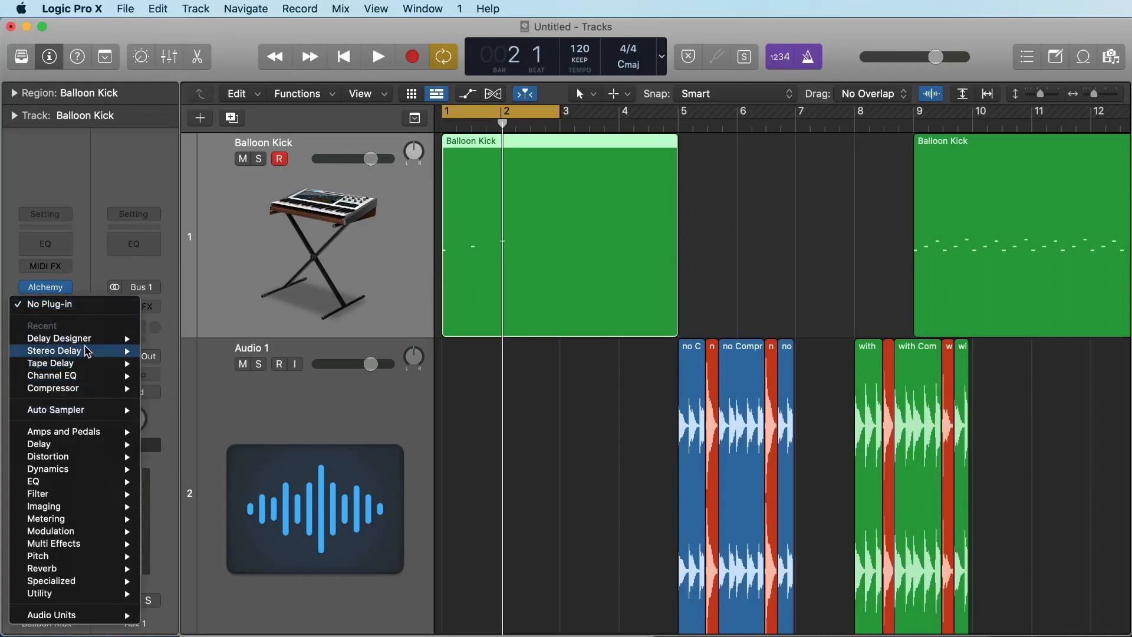
mouse_move(82, 370)
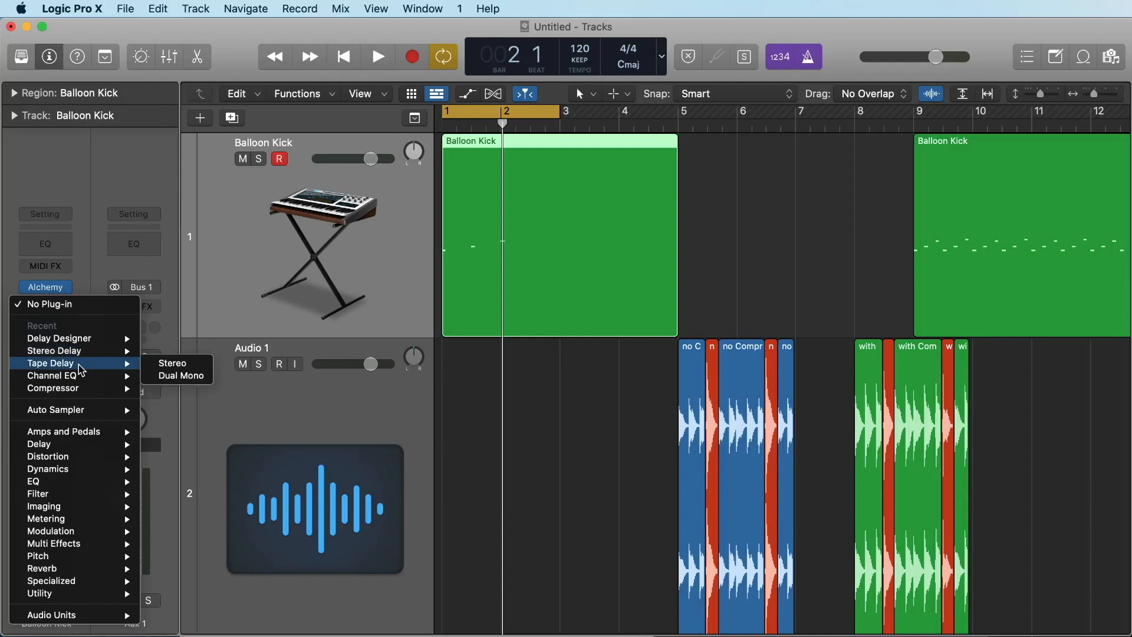
mouse_move(38, 448)
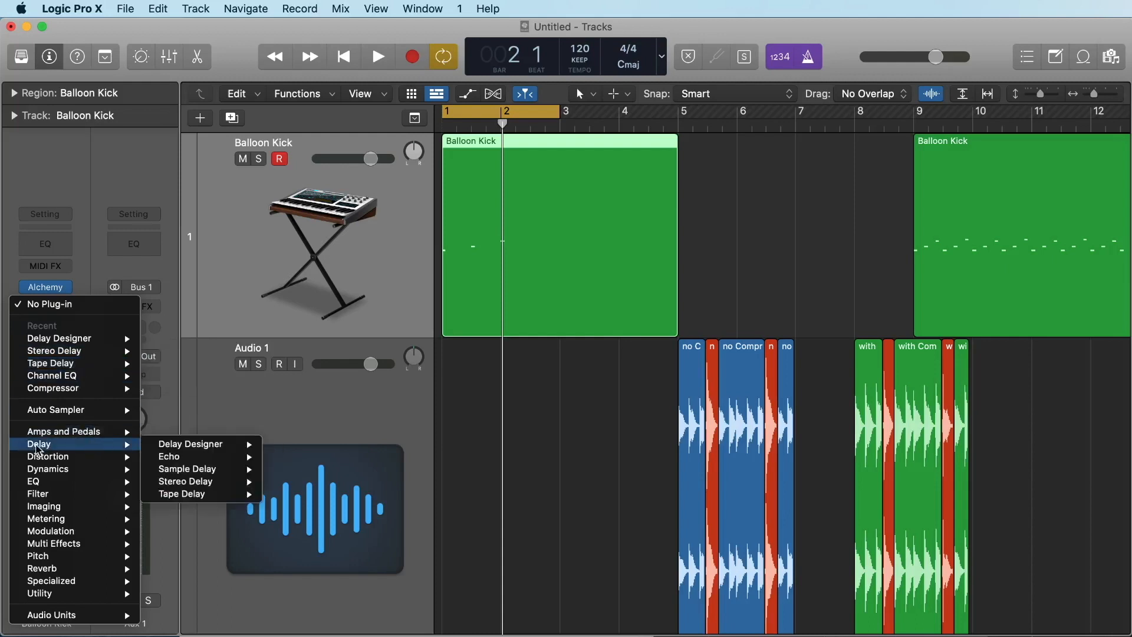
mouse_move(202, 498)
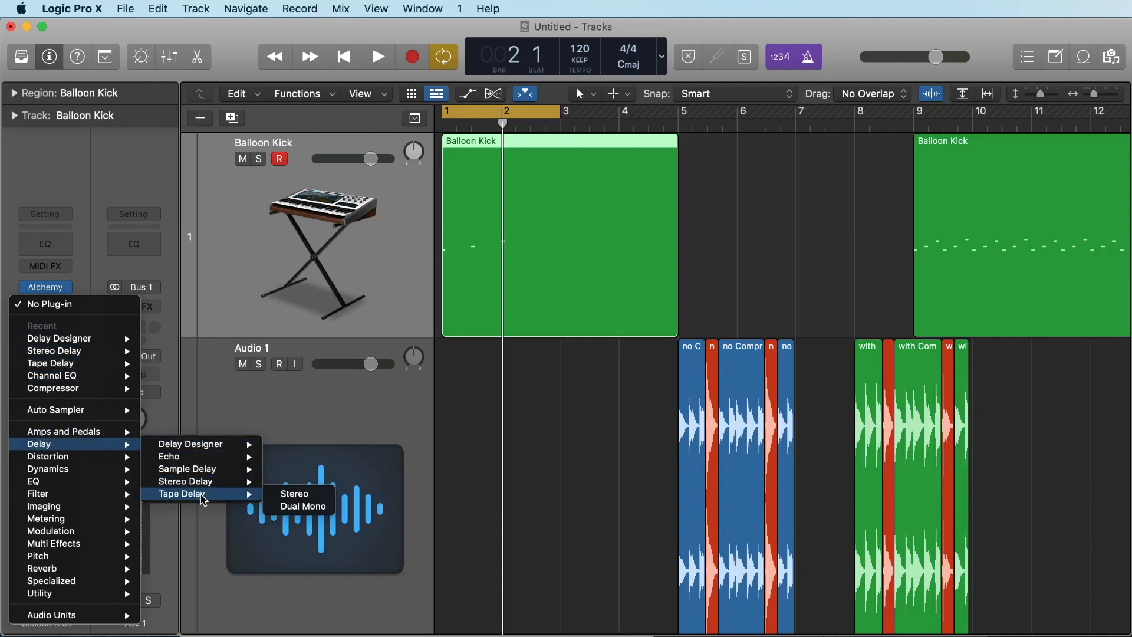
left_click(294, 494)
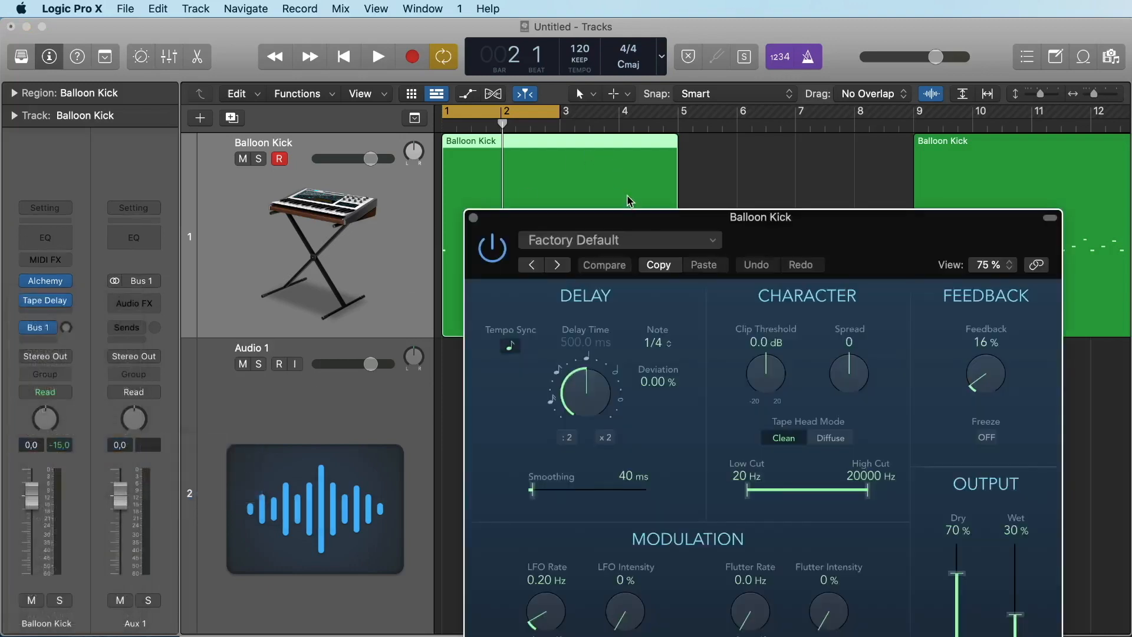
Step: Turn off Tempo Sync in the Tape Delay and set the delay time to 997.8 ms
left_click_drag(675, 212, 449, 58)
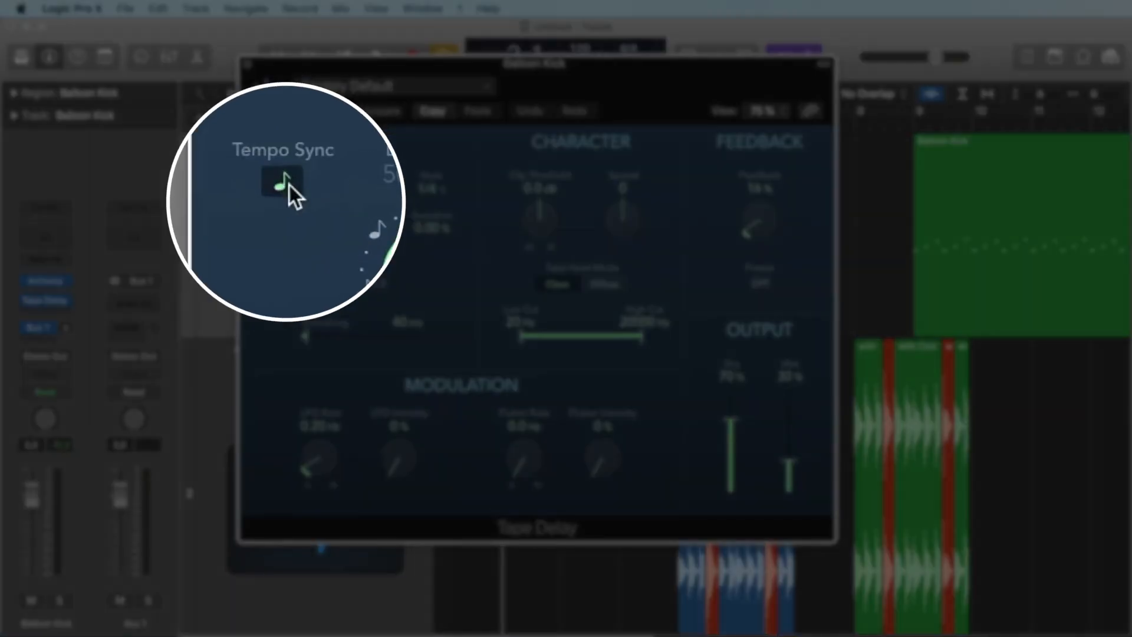
left_click(285, 193)
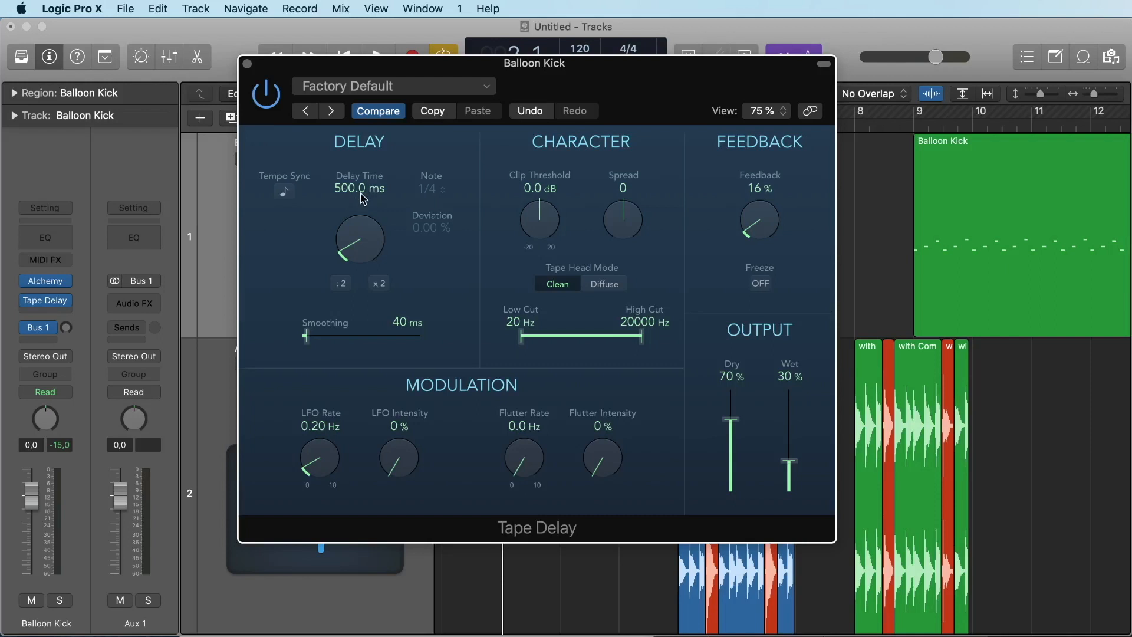
mouse_move(358, 247)
left_mouse_down()
mouse_move(361, 218)
mouse_move(358, 227)
left_mouse_up()
Step: Set the Tape Delay's wet output to 46% and dry output to 100%, playing the track to hear the mix
mouse_move(792, 464)
left_mouse_down()
mouse_move(793, 518)
mouse_move(794, 445)
left_mouse_up()
key("space")
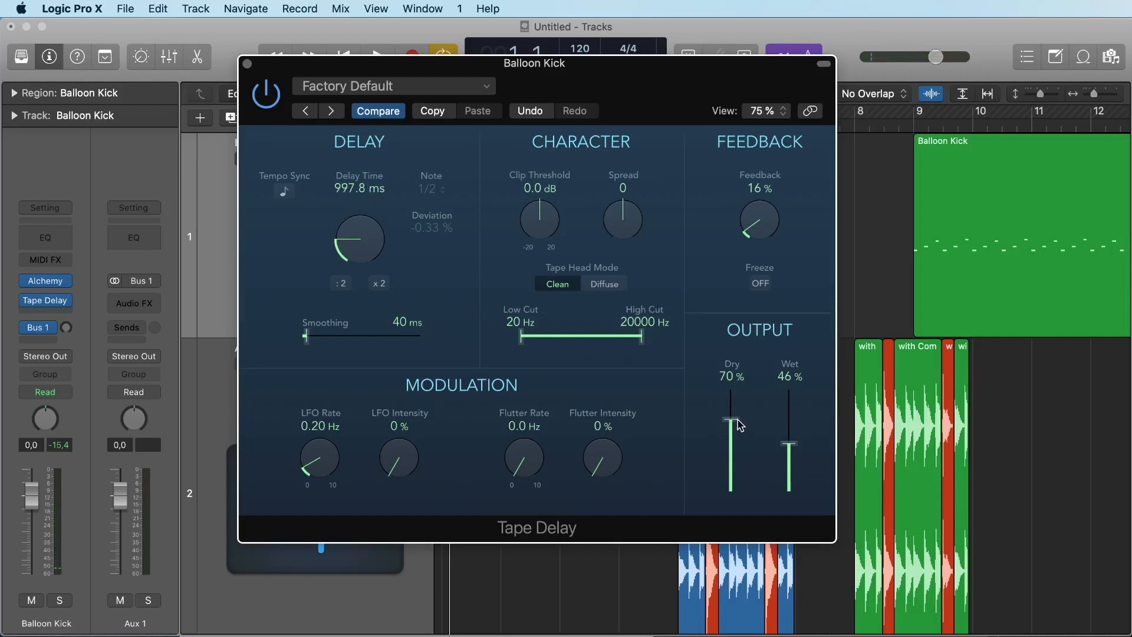
left_click_drag(740, 424, 739, 382)
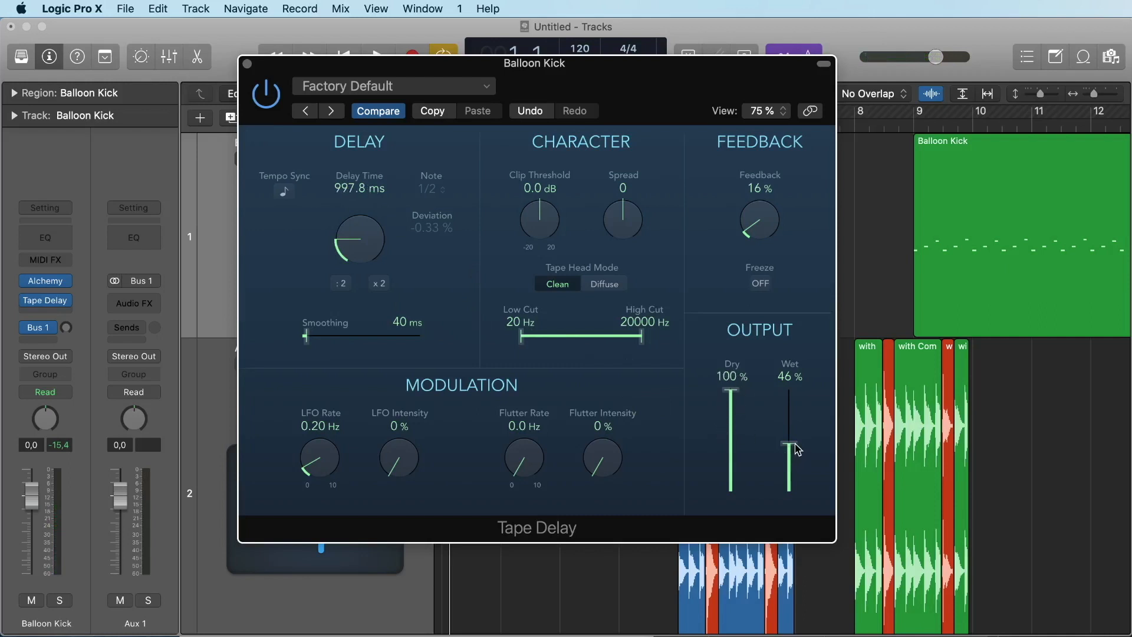
Step: Lower the Tape Delay's delay time to 548.9 ms while auditioning the track
mouse_move(365, 244)
left_mouse_down()
mouse_move(368, 235)
mouse_move(353, 242)
left_mouse_up()
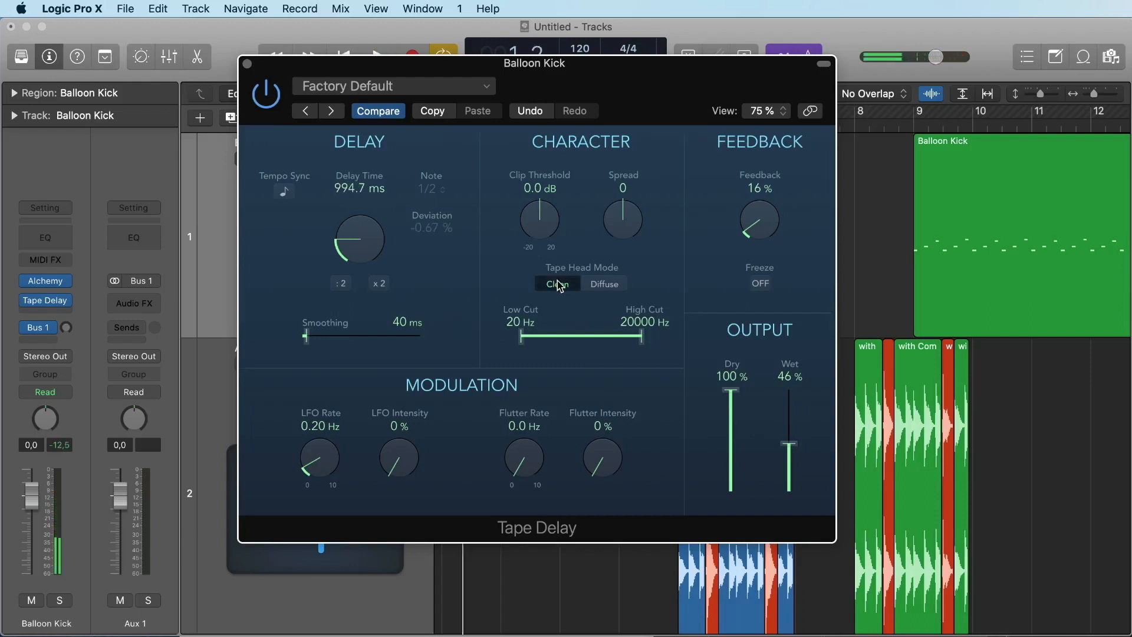
left_click_drag(364, 237, 352, 257)
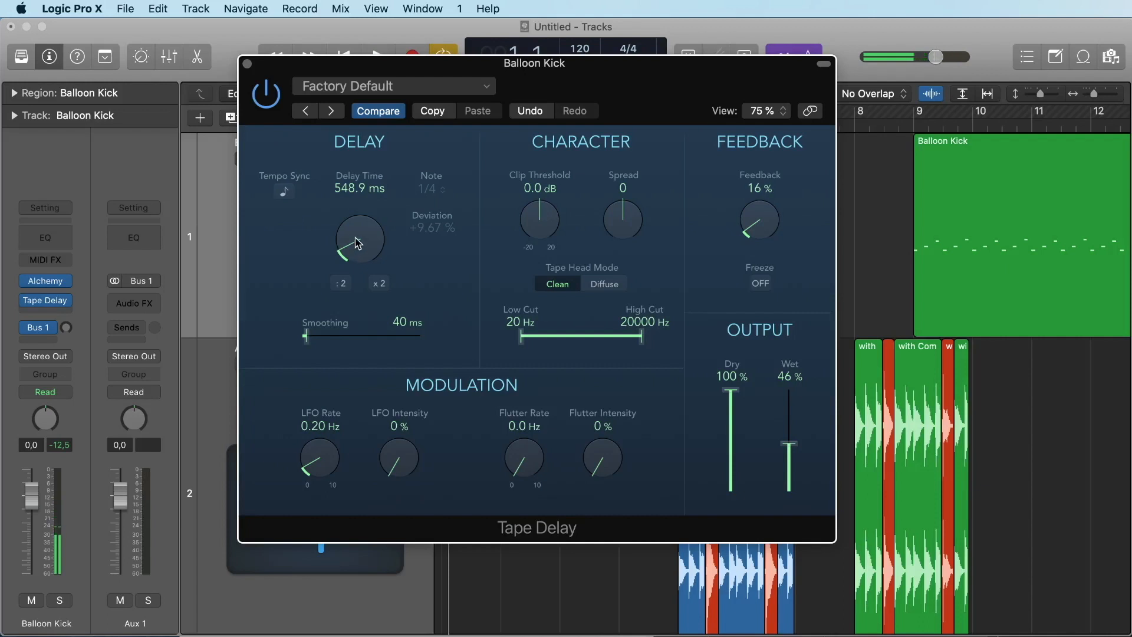
Step: Set the Tape Delay's feedback to 0% and sweep the delay time down to 5.4 ms and up to 1944.7 ms while listening
left_click_drag(356, 242, 356, 257)
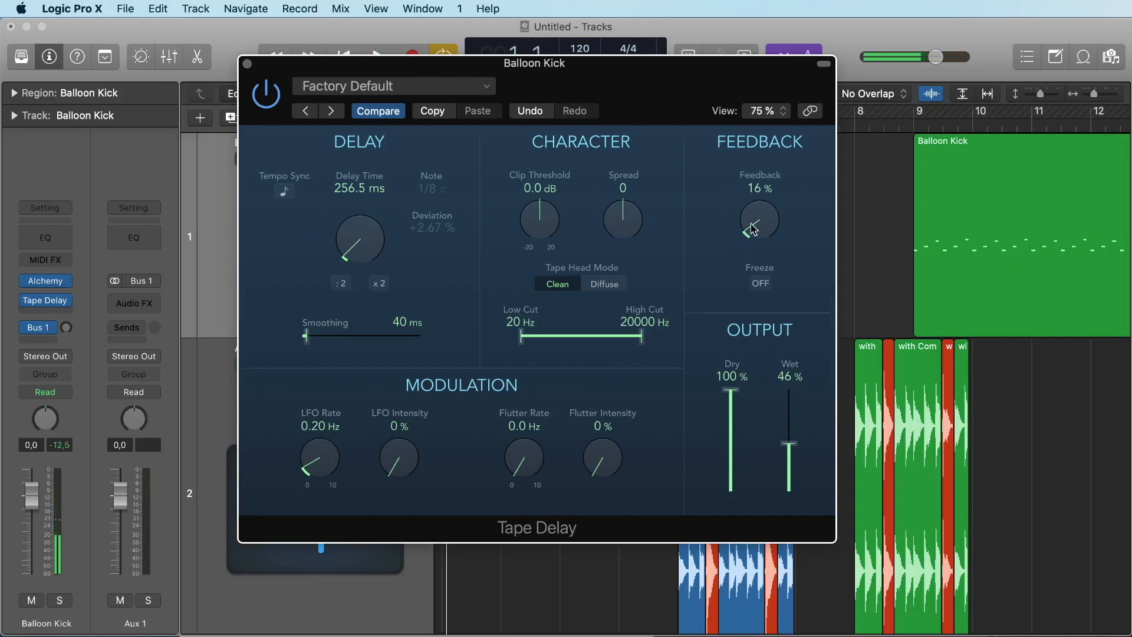
left_click_drag(753, 228, 753, 253)
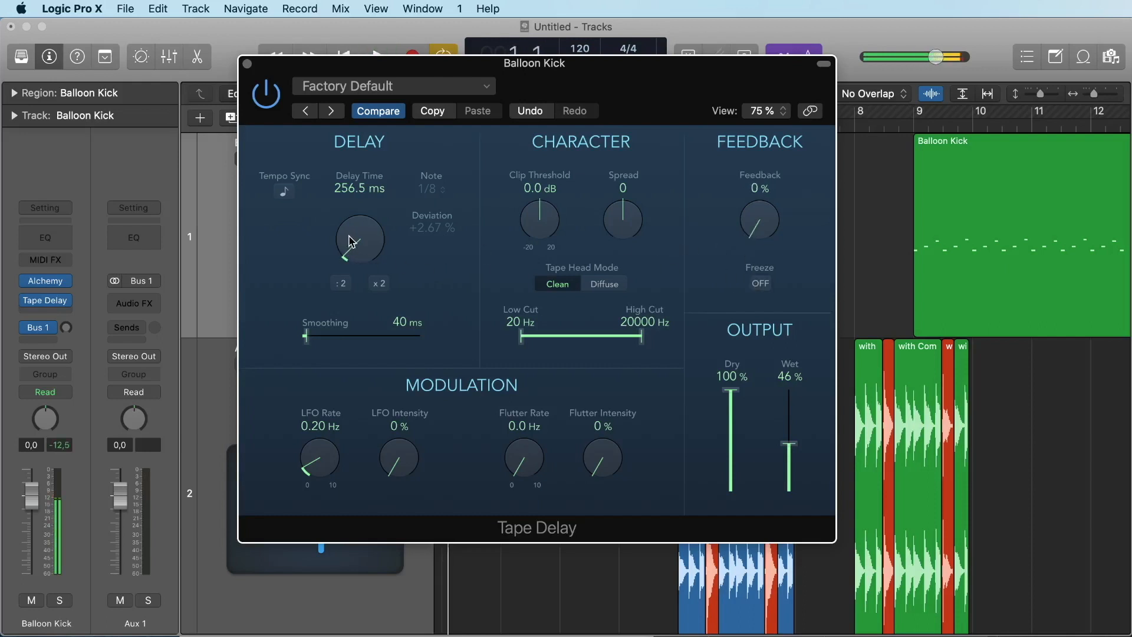
left_click_drag(350, 238, 354, 248)
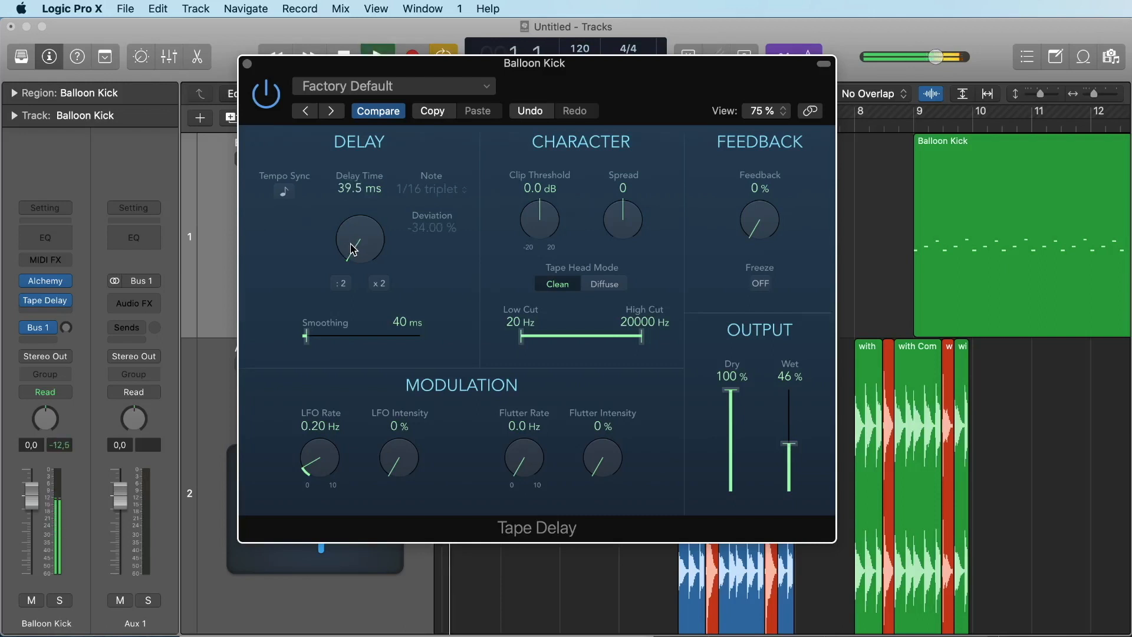
left_click_drag(352, 248, 353, 249)
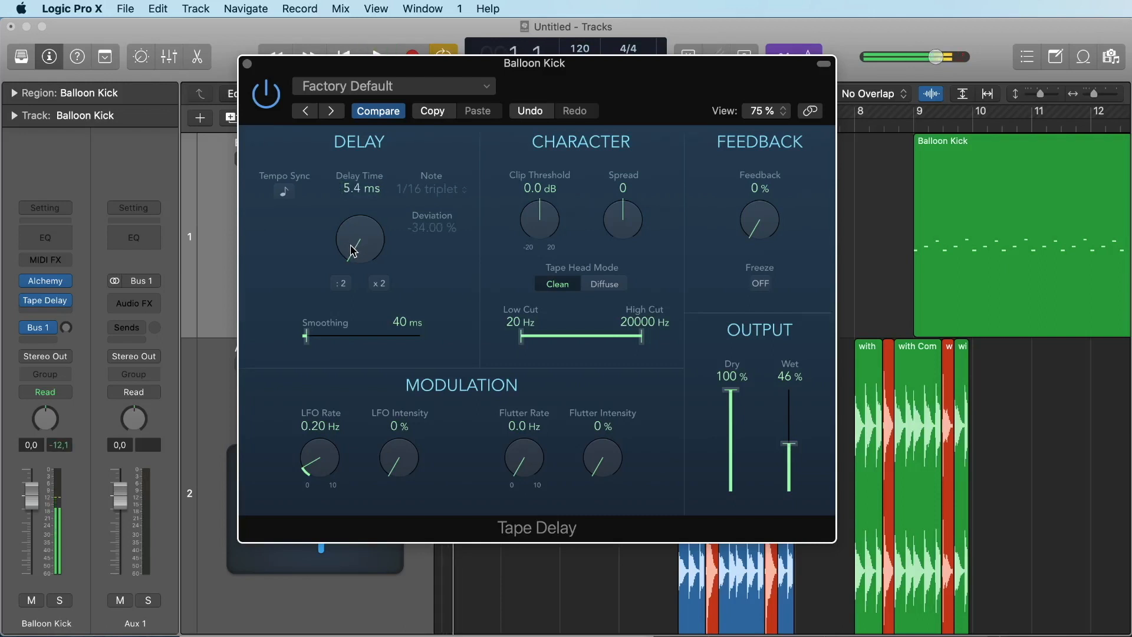
left_click_drag(352, 251, 355, 174)
left_click_drag(363, 248, 356, 254)
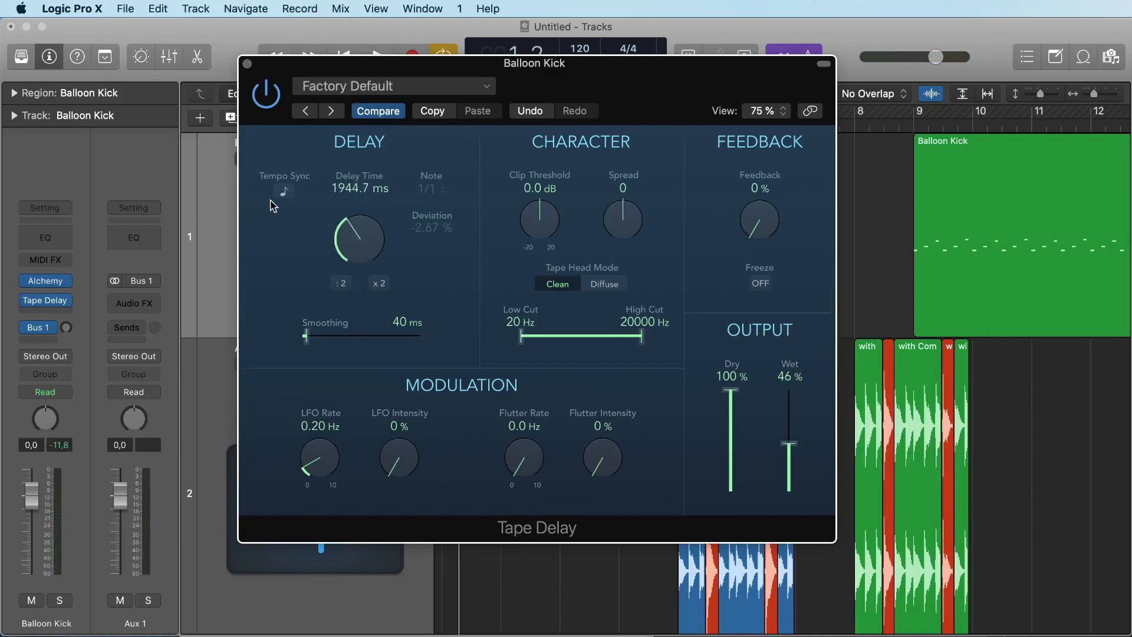
Step: Turn on Tempo Sync in the Tape Delay and set the delay note value to 1/4
left_click(284, 192)
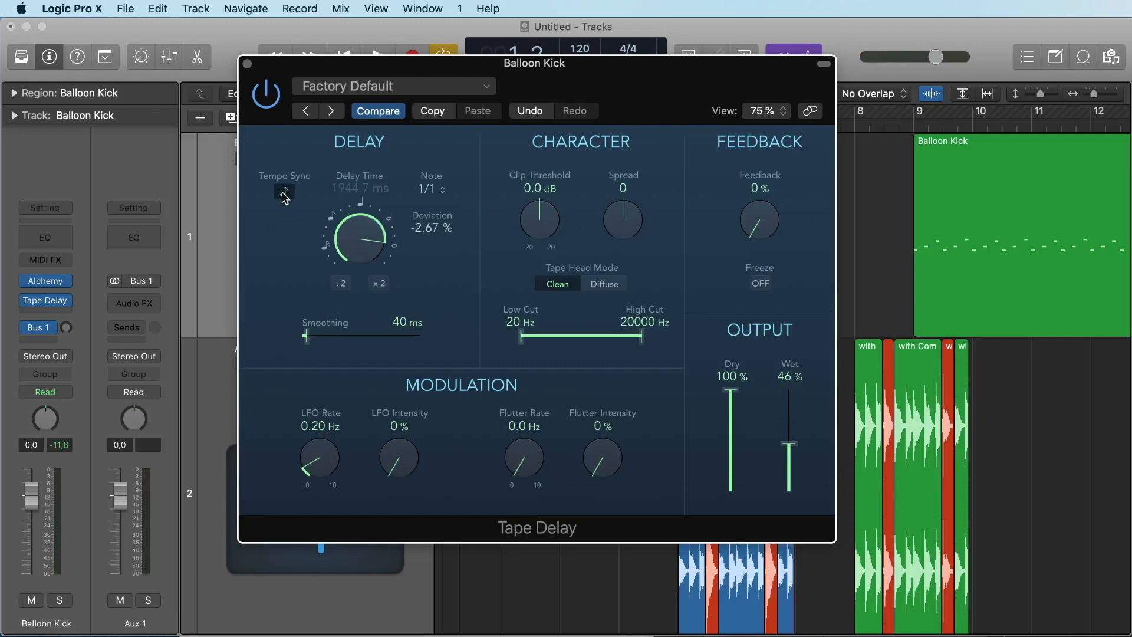
left_click_drag(359, 230, 364, 308)
left_click(450, 192)
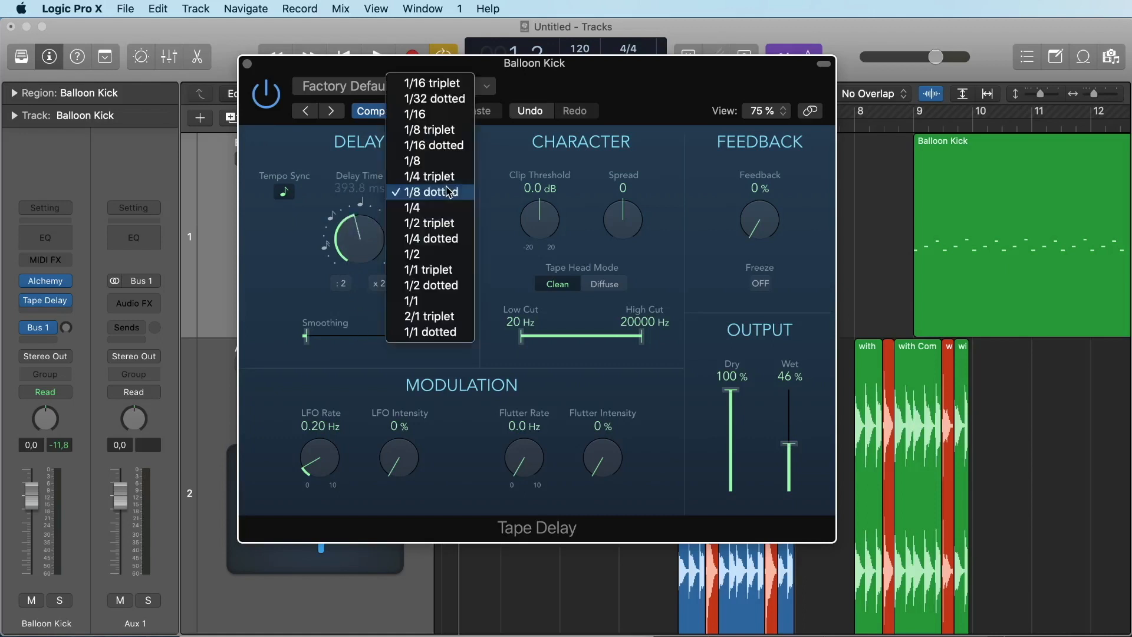
left_click(429, 210)
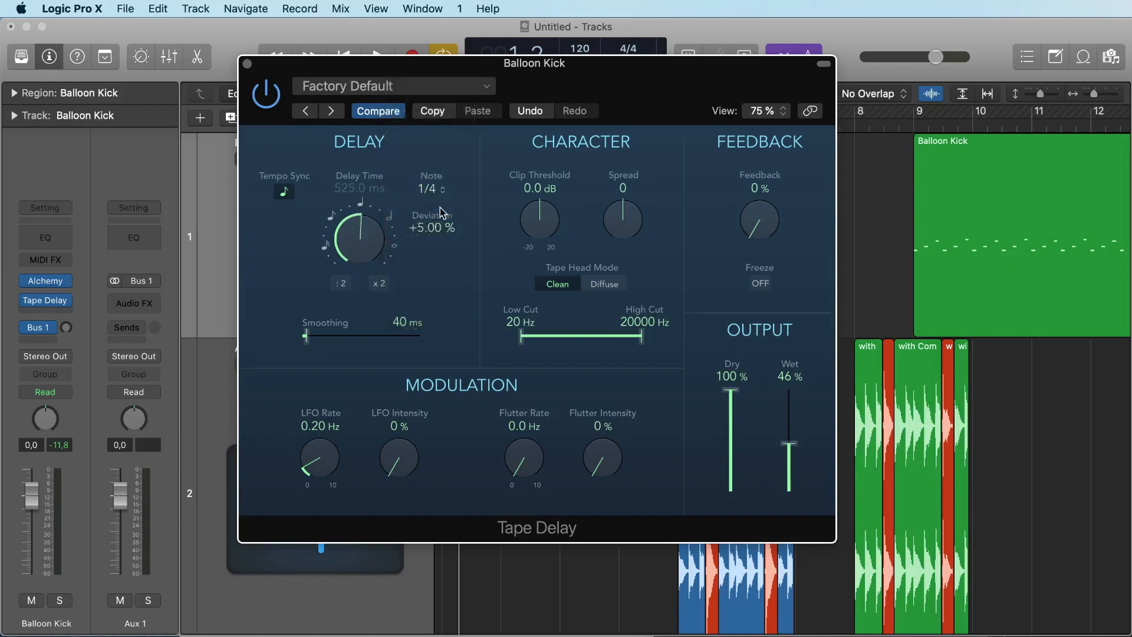
Step: Move the Tape Delay window clear of the transport controls and play the loop to hear the quarter-note delay
left_click_drag(405, 73, 408, 133)
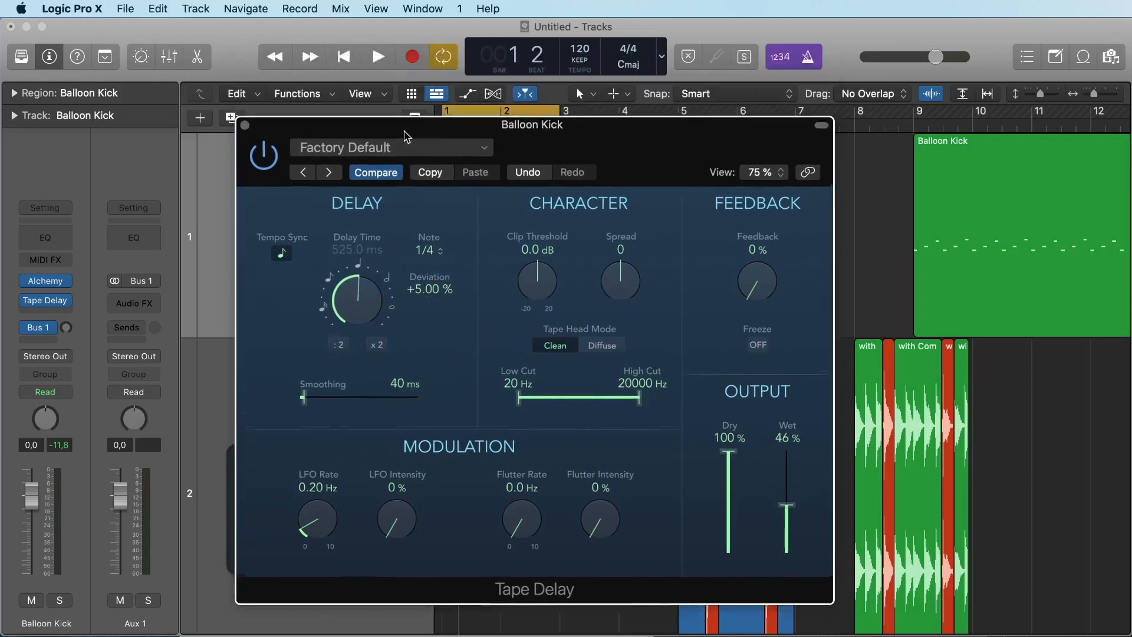
key("space")
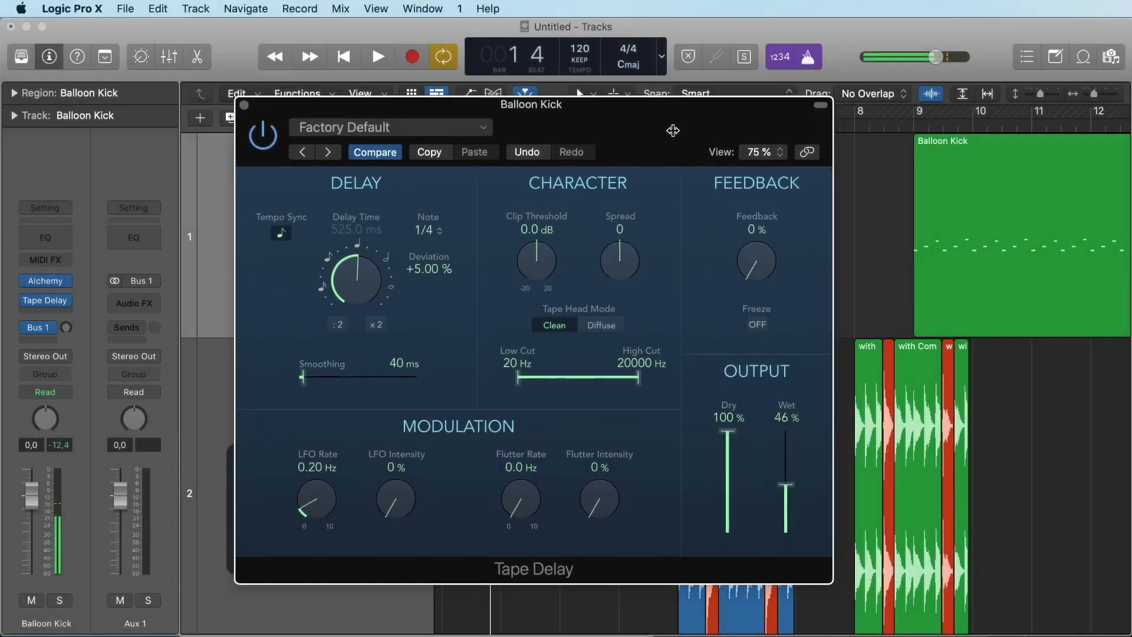
mouse_move(678, 149)
left_mouse_down()
mouse_move(884, 192)
mouse_move(714, 169)
mouse_move(677, 152)
left_mouse_up()
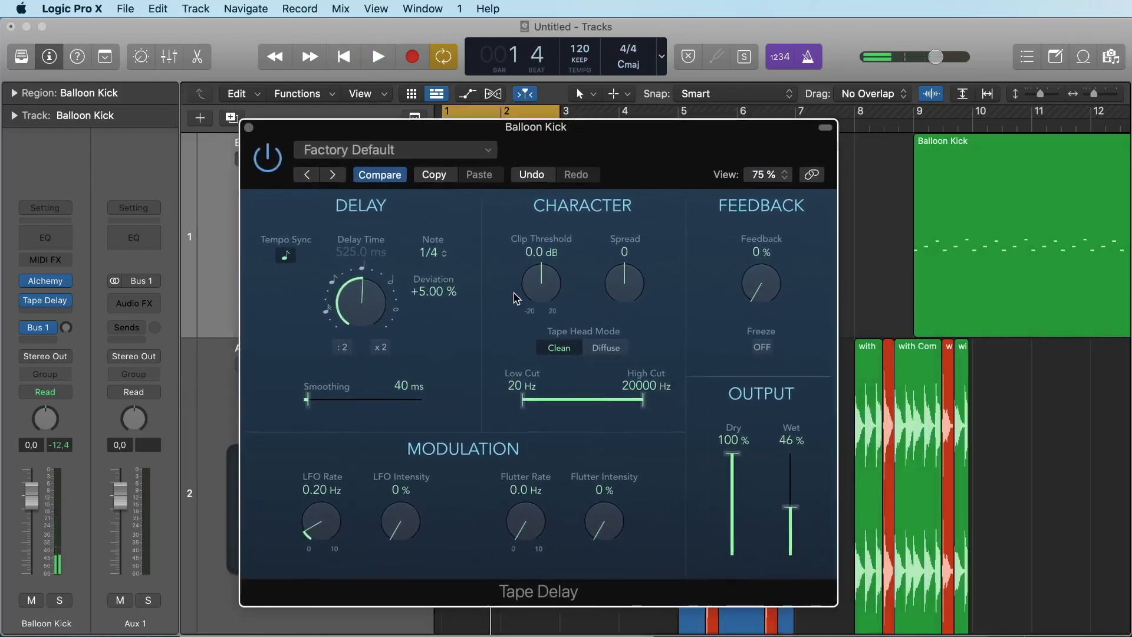
key("space")
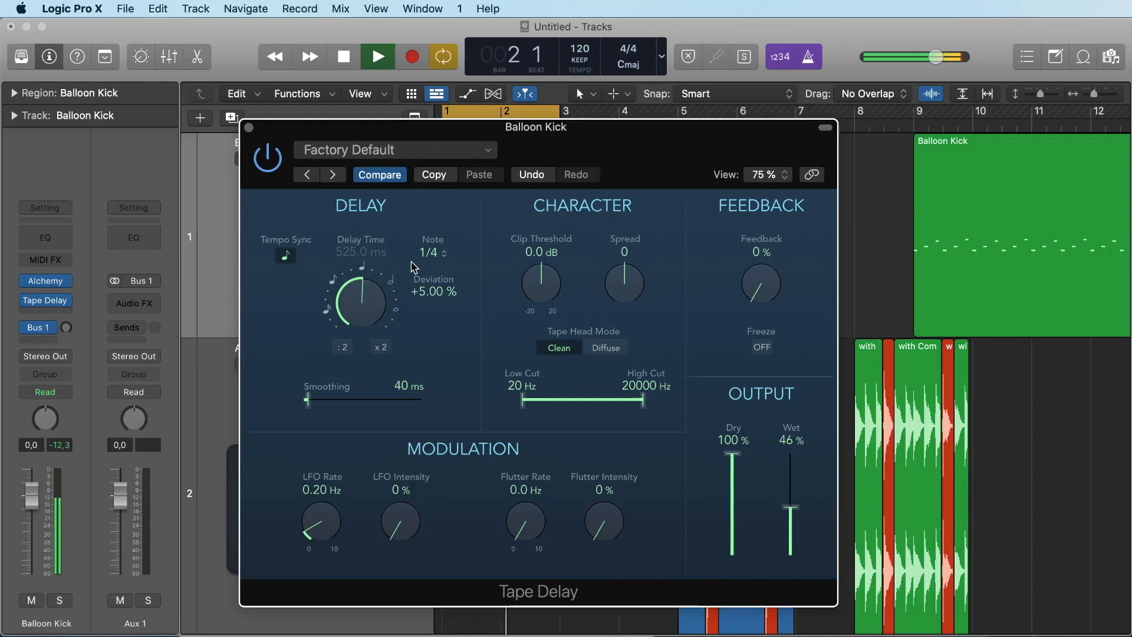
key("space")
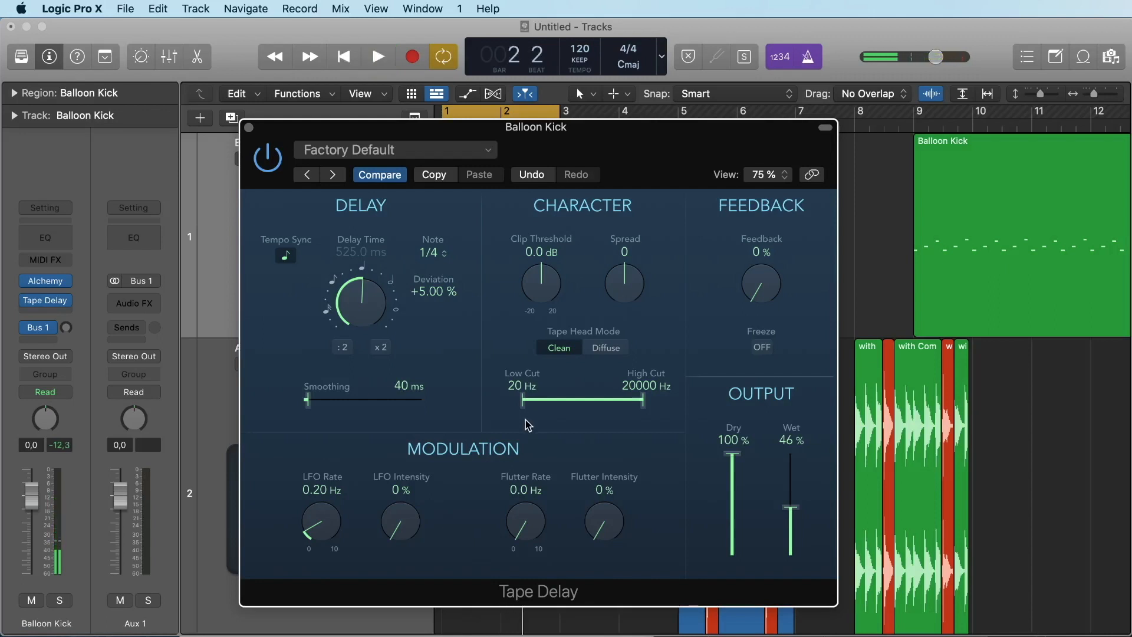
Step: Set the Tape Delay's low cut to 550 Hz and high cut to 4200 Hz, auditioning the filtered repeats
left_click_drag(522, 402, 613, 407)
key("space")
key("space")
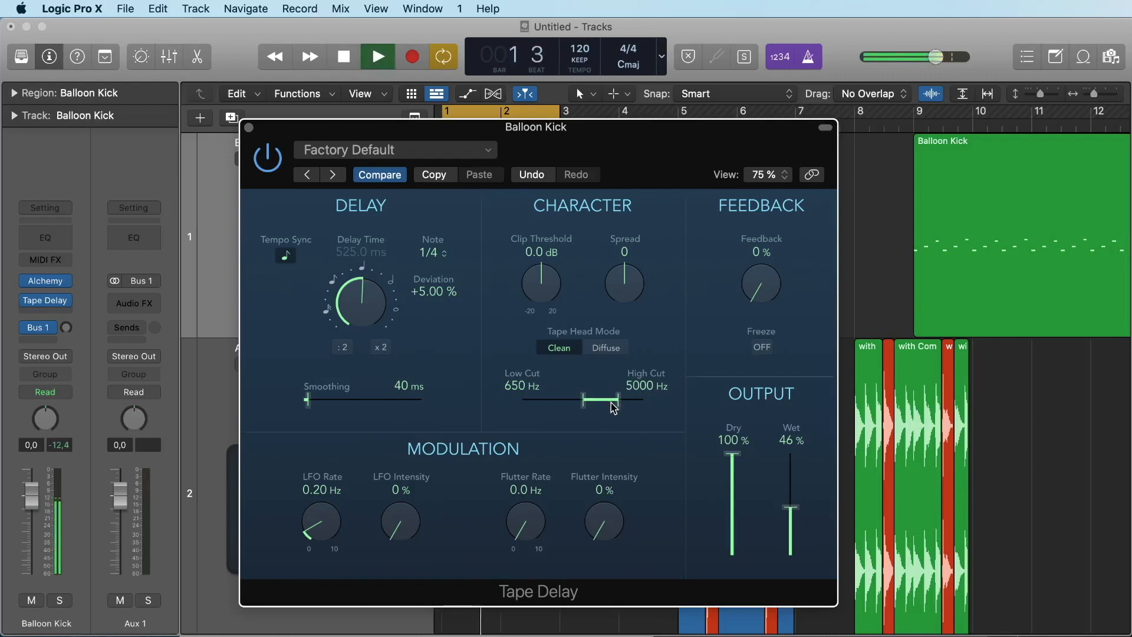
key("space")
left_click_drag(596, 403, 592, 402)
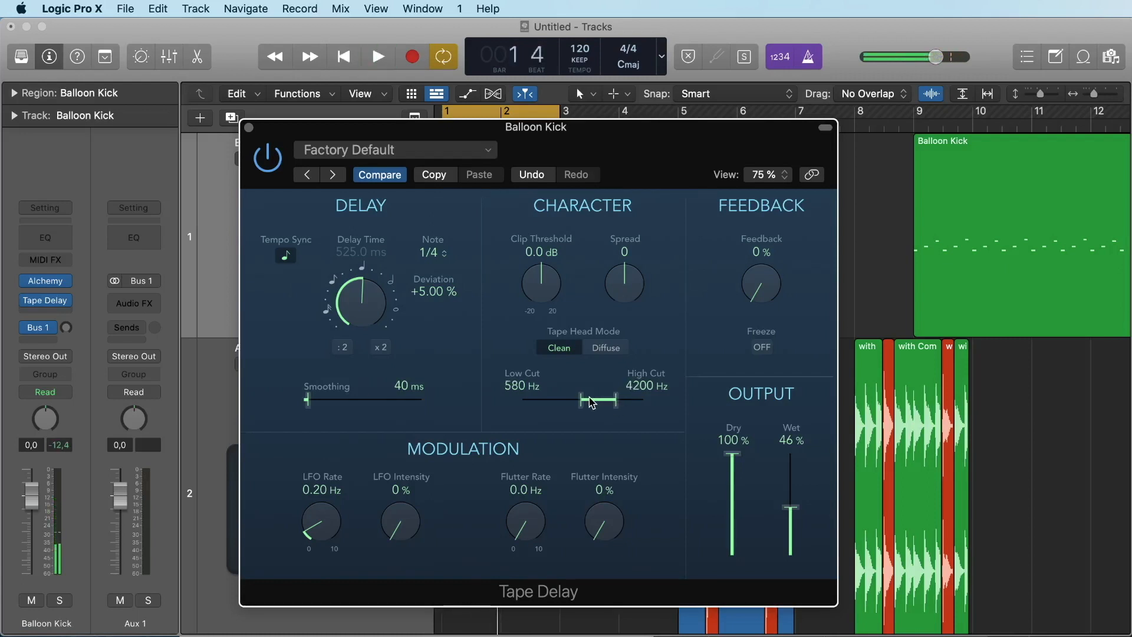
key("space")
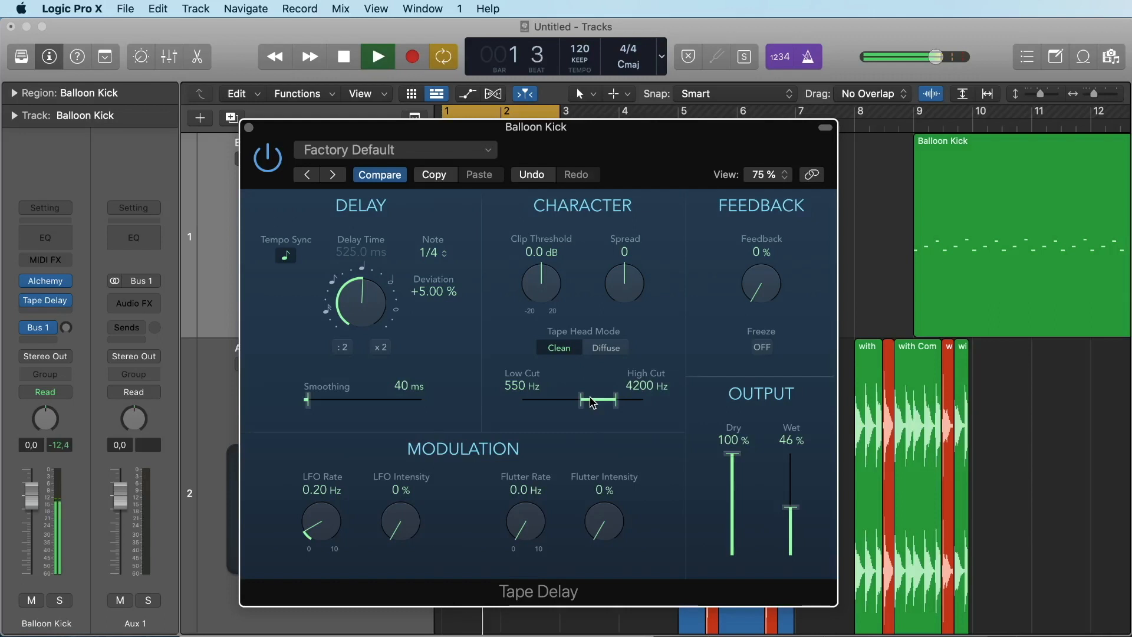
key("space")
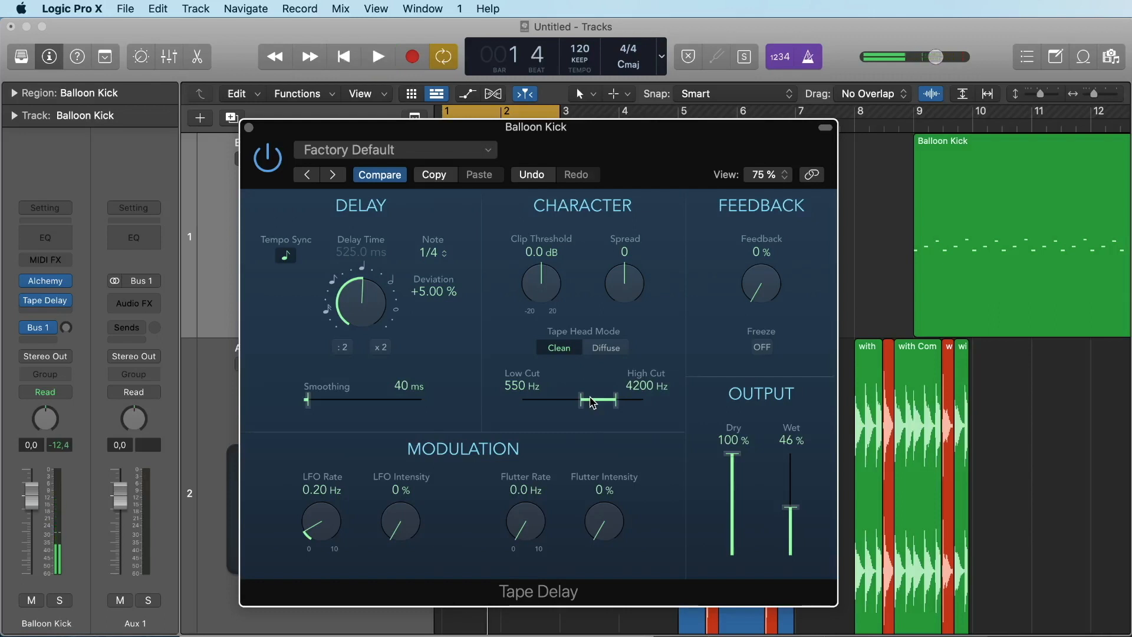
key("space")
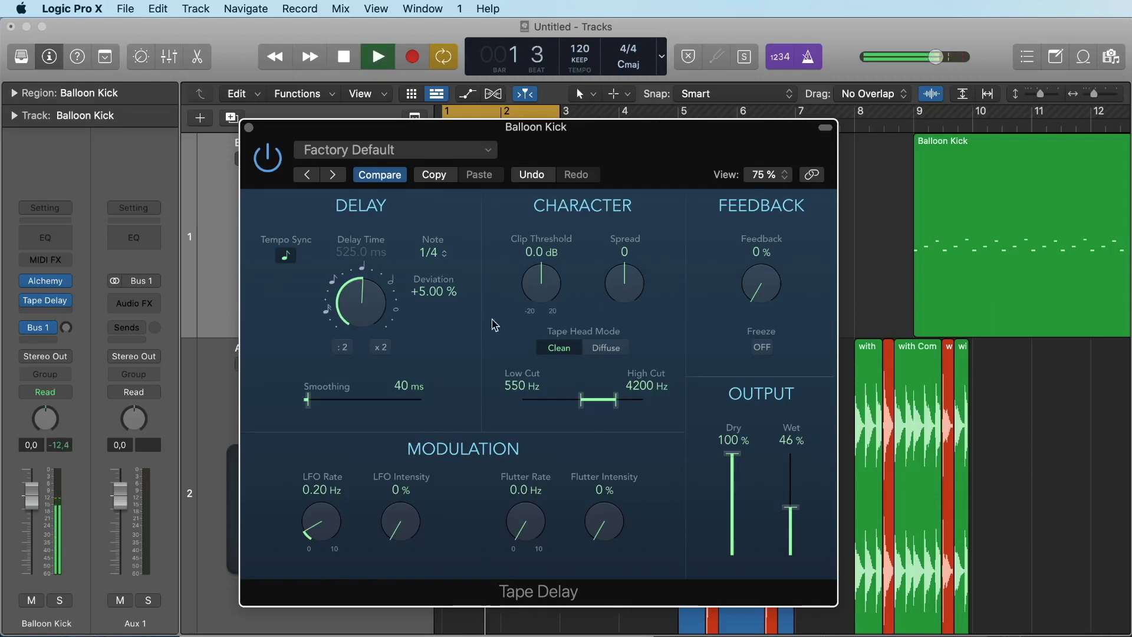
key("space")
Step: Change the synced delay note value to 1/8 and play the loop to hear it
left_click(436, 255)
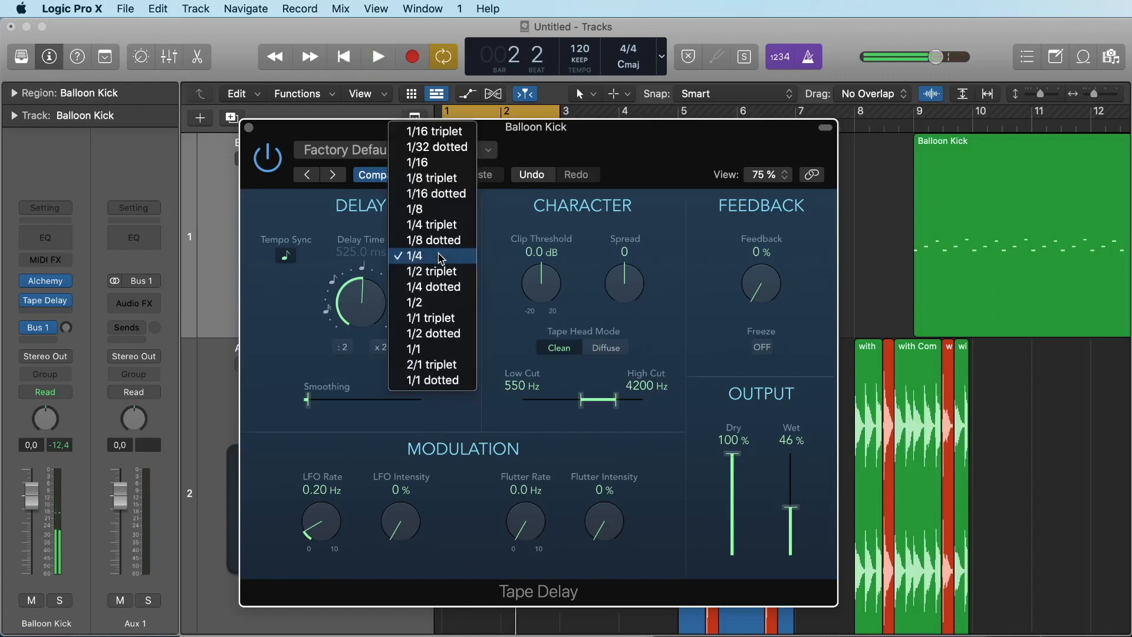
left_click(432, 211)
key("space")
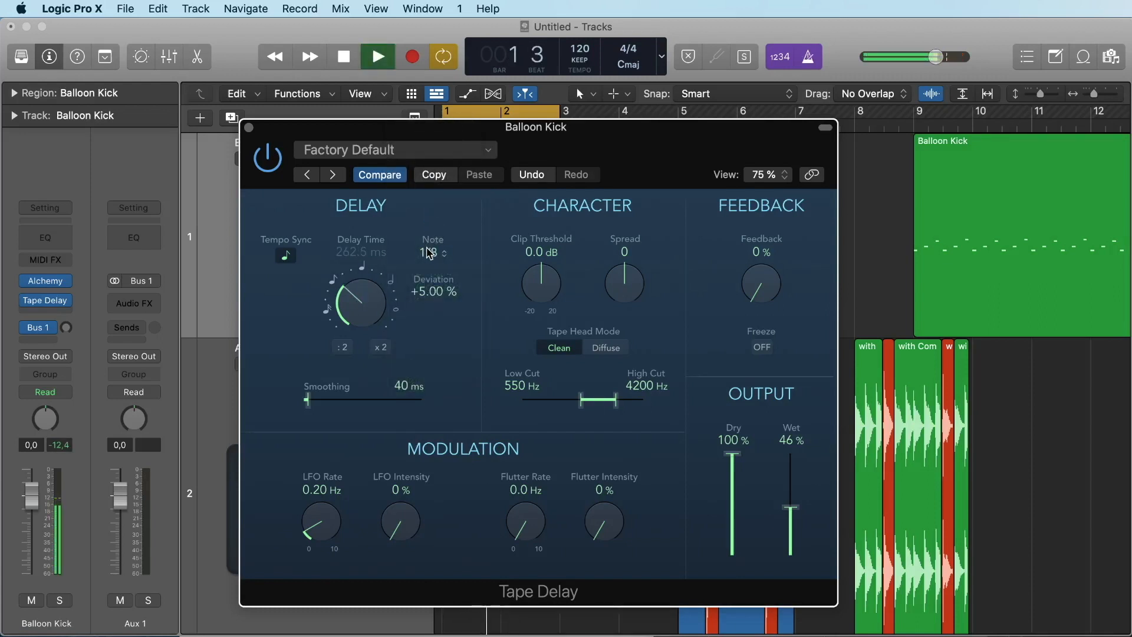
key("space")
Step: Change the synced delay note value to 1/16 and audition the loop
left_click(429, 253)
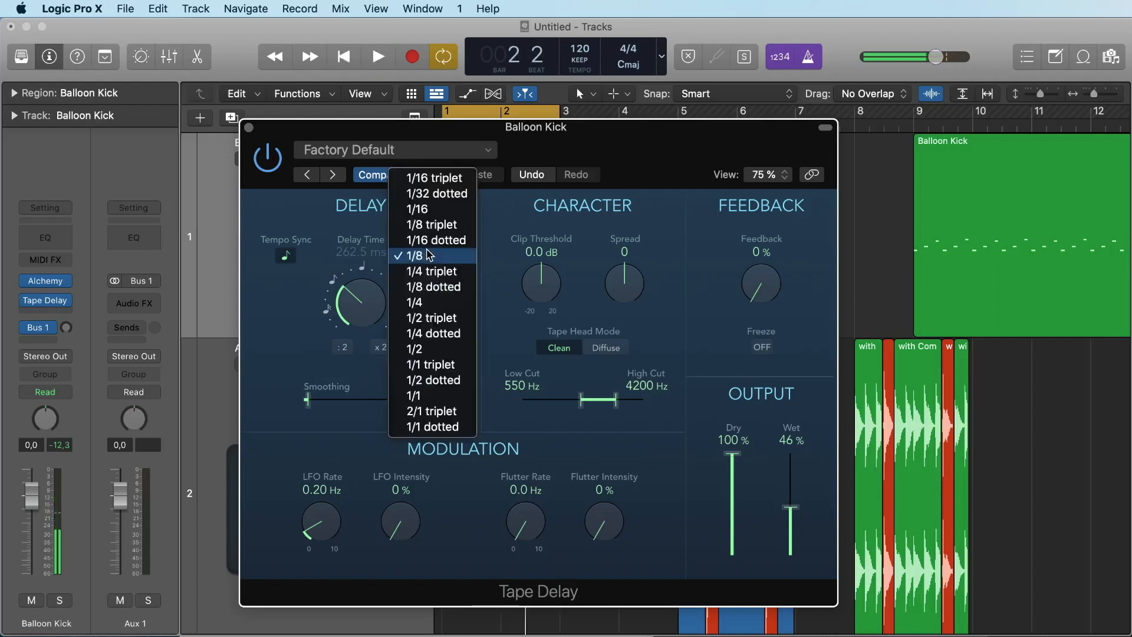
left_click(427, 210)
key("space")
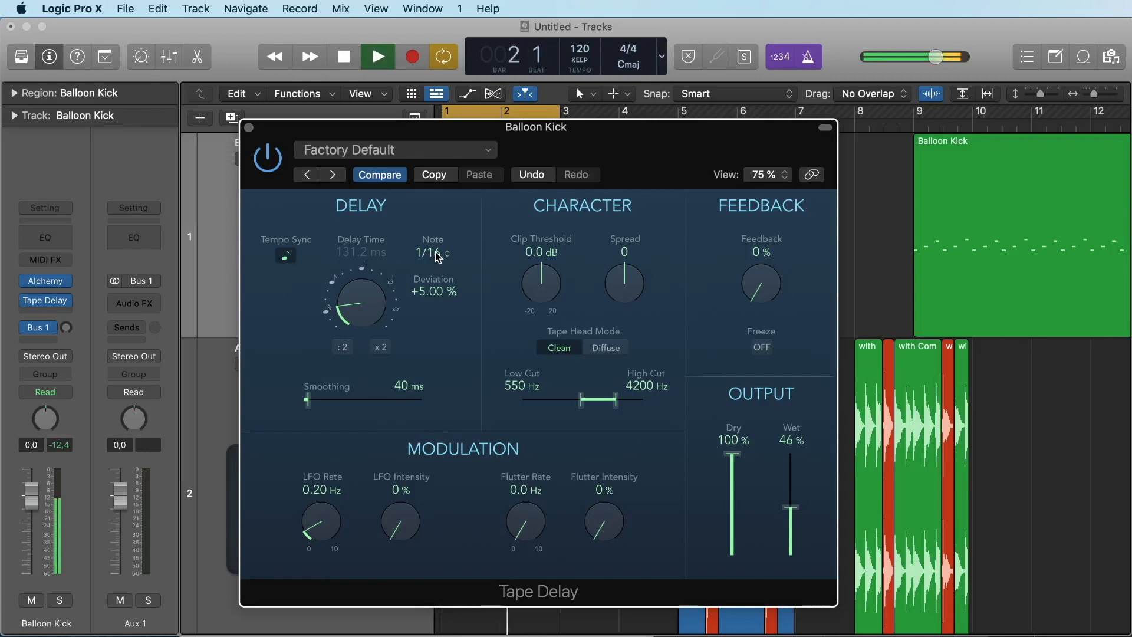
key("space")
Step: Change the synced delay note value to 1/2 and play back the loop
left_click(436, 253)
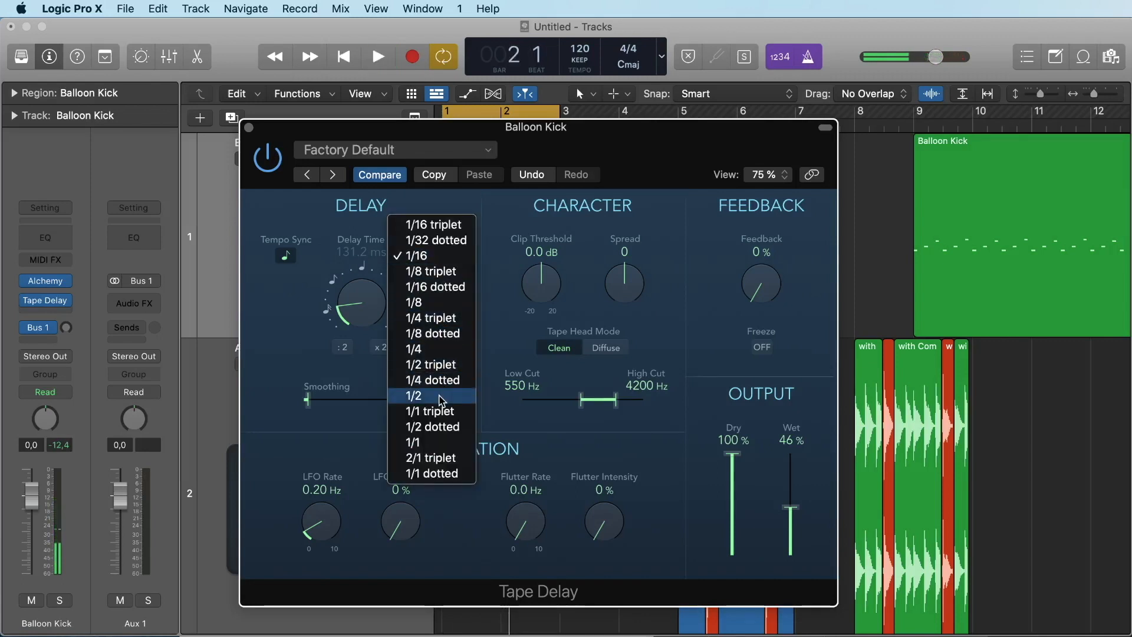
left_click(439, 396)
key("space")
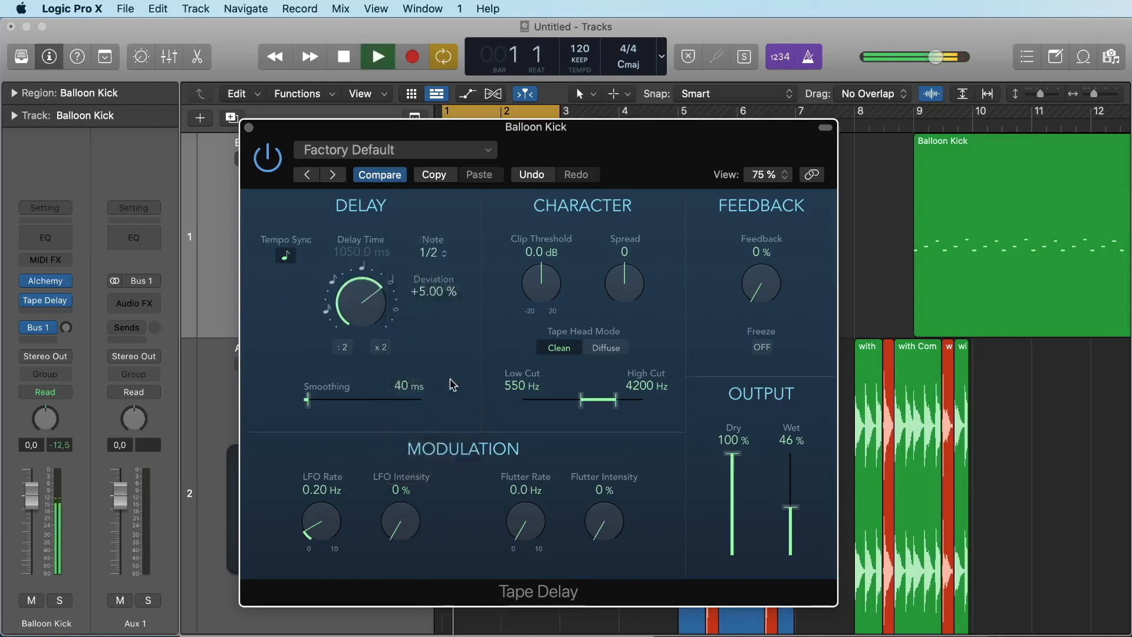
key("space")
Step: Try the 1/8 dotted note value for the synced delay and audition the loop twice
left_click(439, 255)
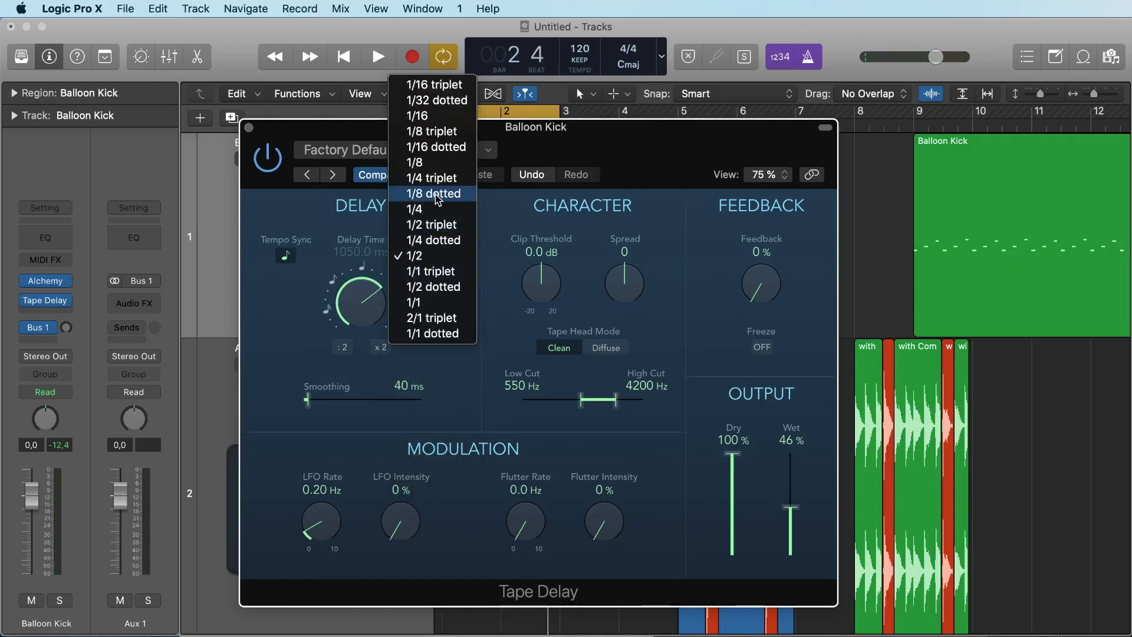
left_click(437, 195)
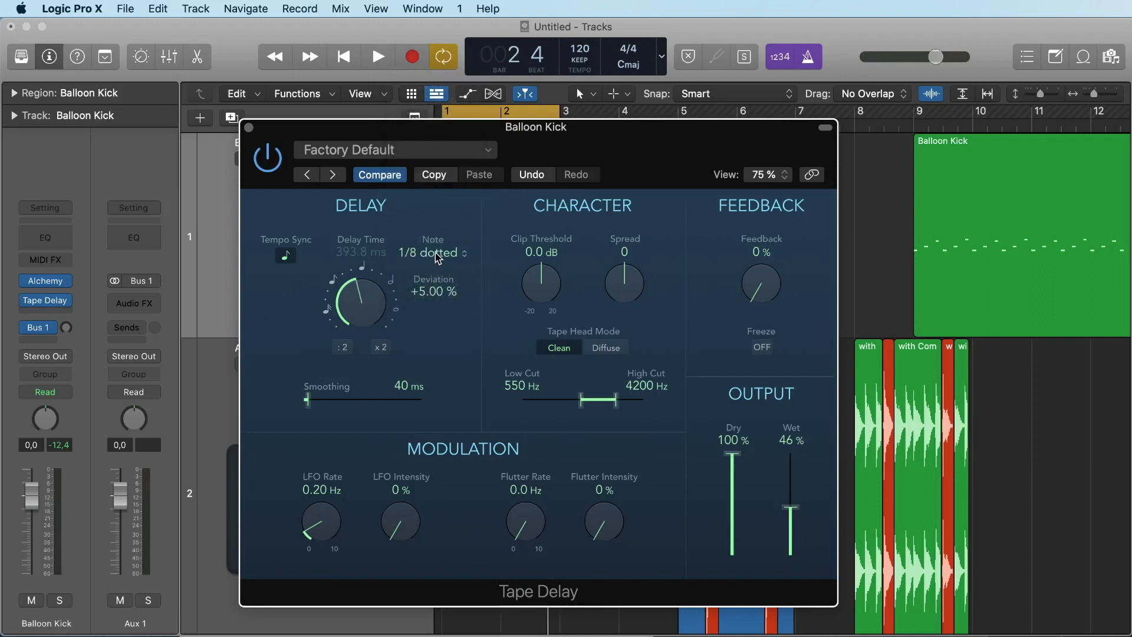
key("space")
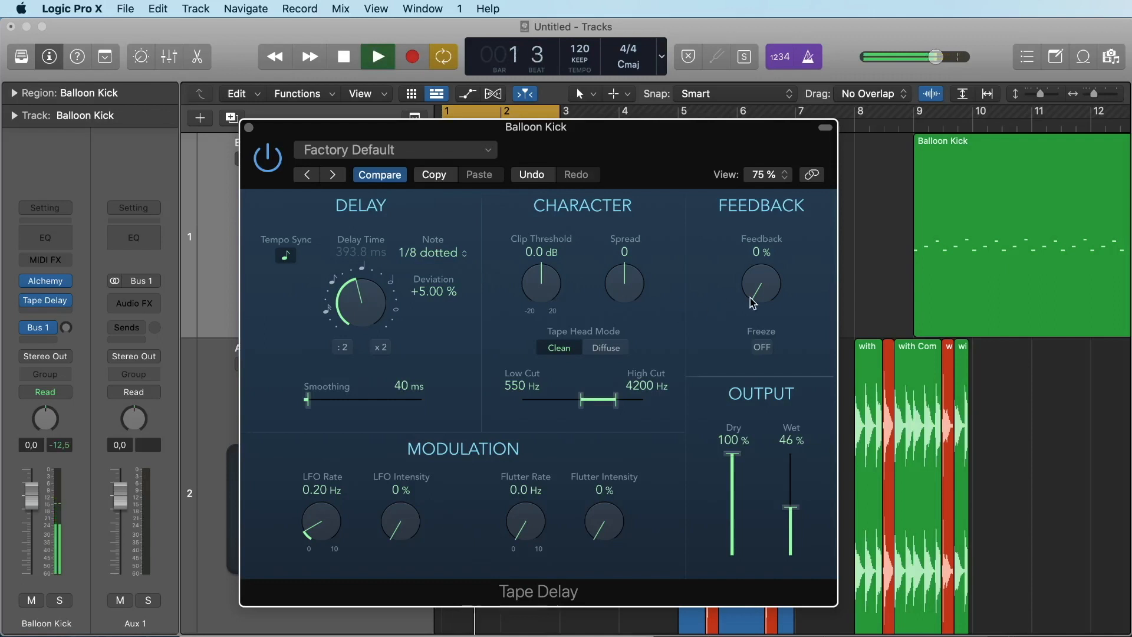
key("space")
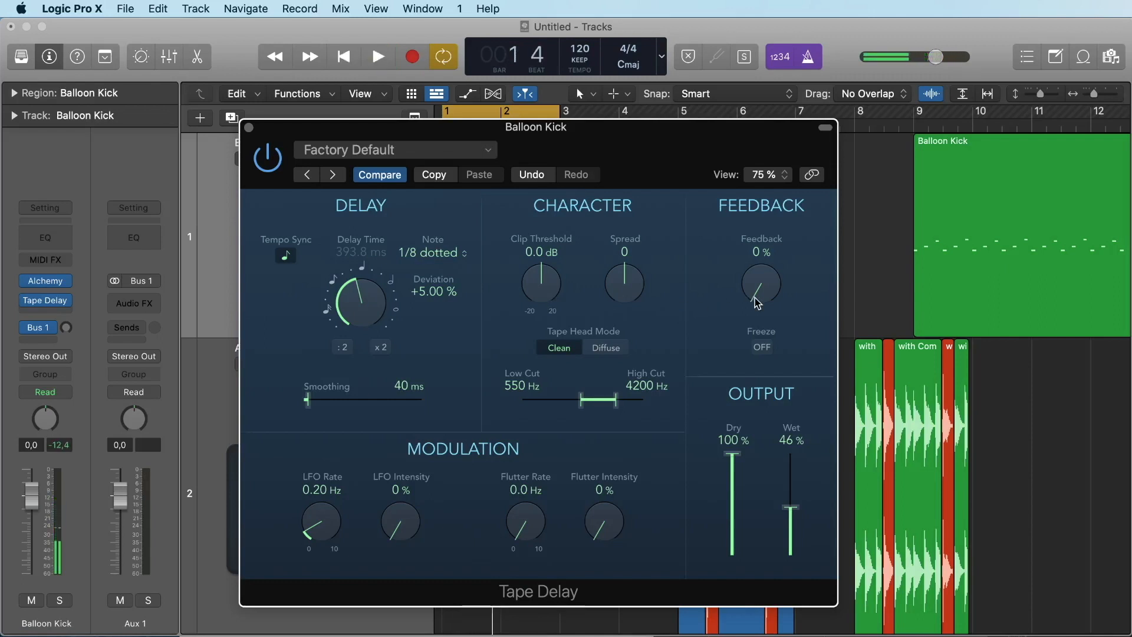
key("space")
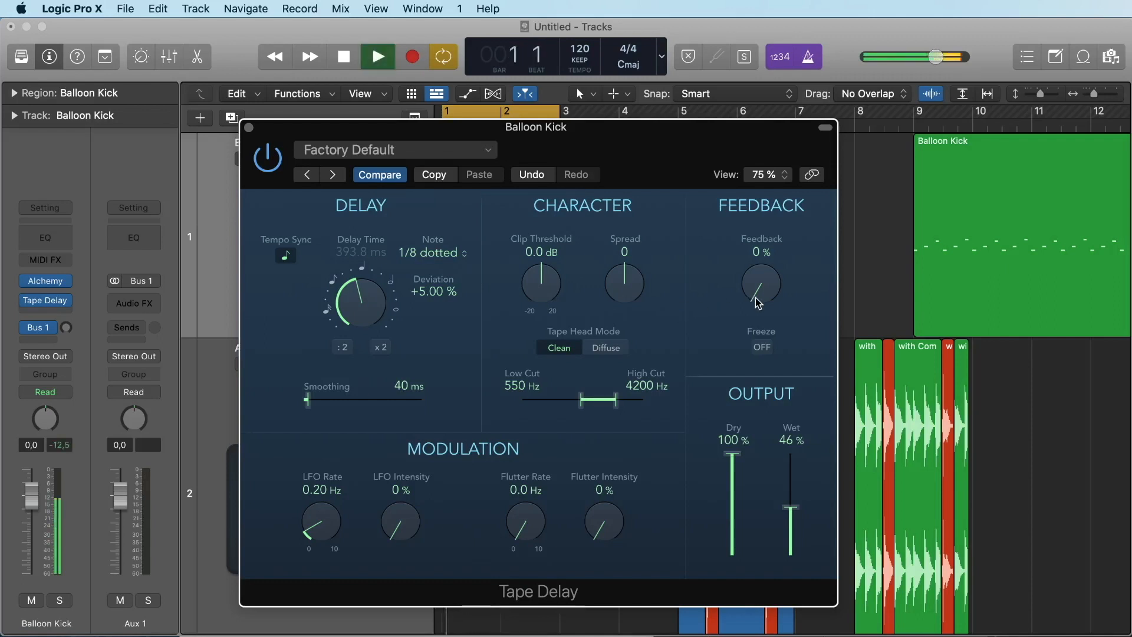
key("space")
Step: Set the delay note value to 1/8 and the feedback to 65%, and play the loop
left_click(440, 260)
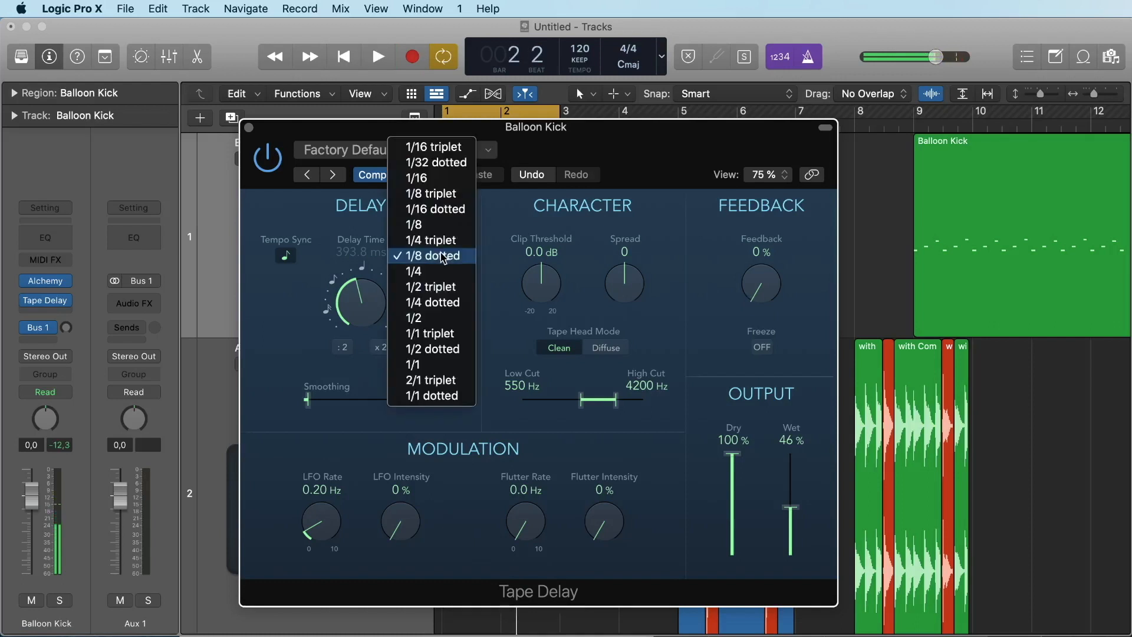
left_click(430, 224)
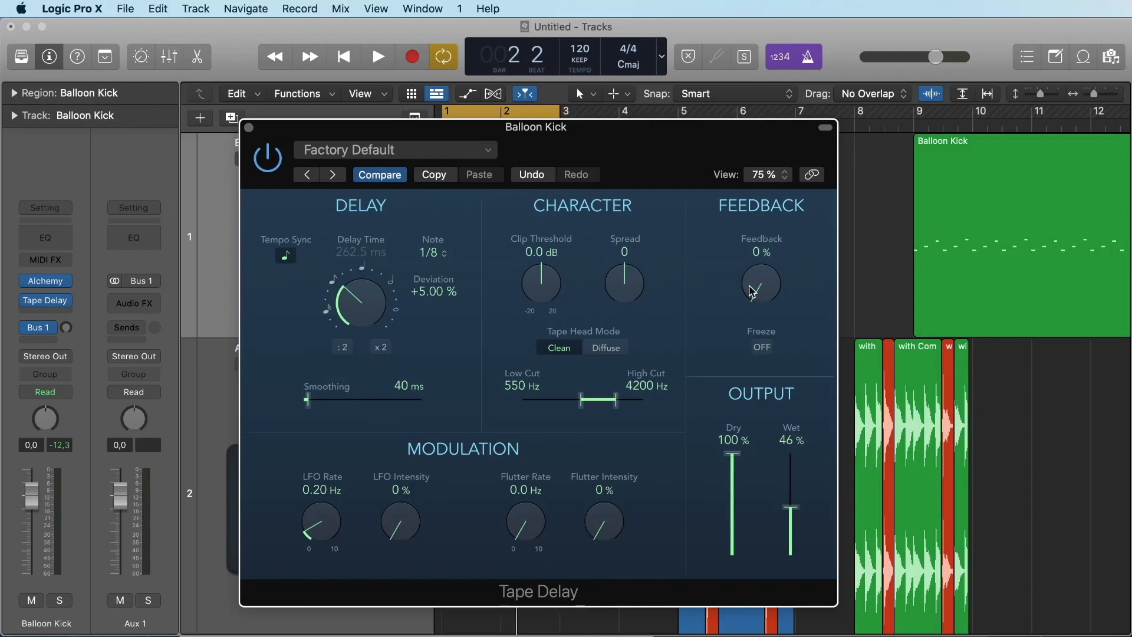
left_click_drag(752, 290, 757, 215)
key("space")
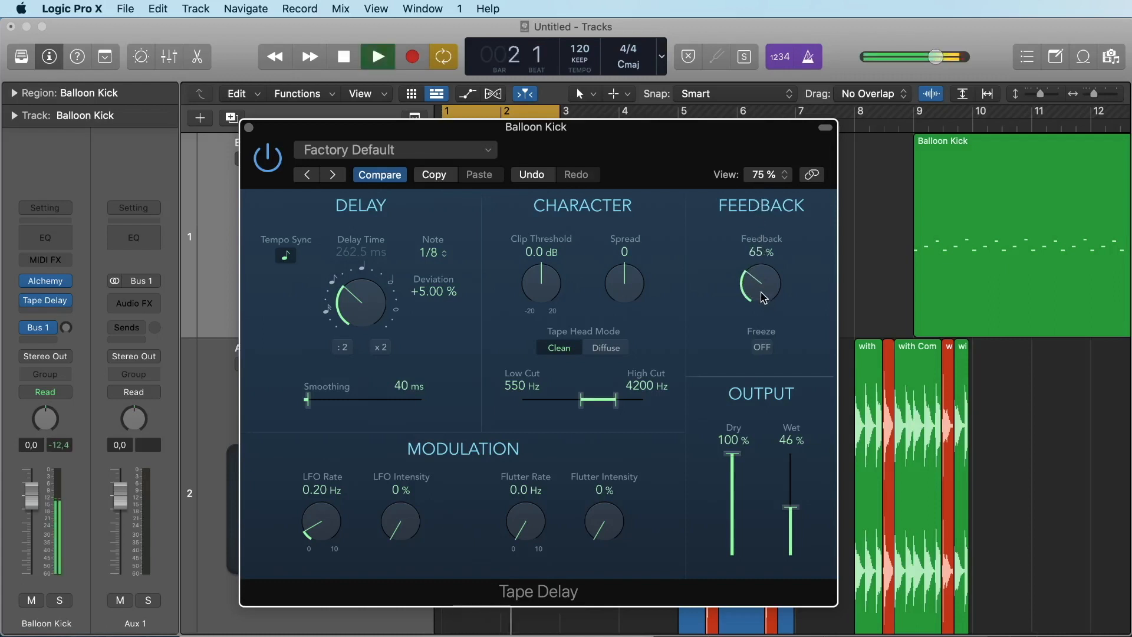
Step: Push the feedback up to 300% during playback, stop the loop, and bring the feedback down to 56%
left_click_drag(763, 293, 760, 195)
key("space")
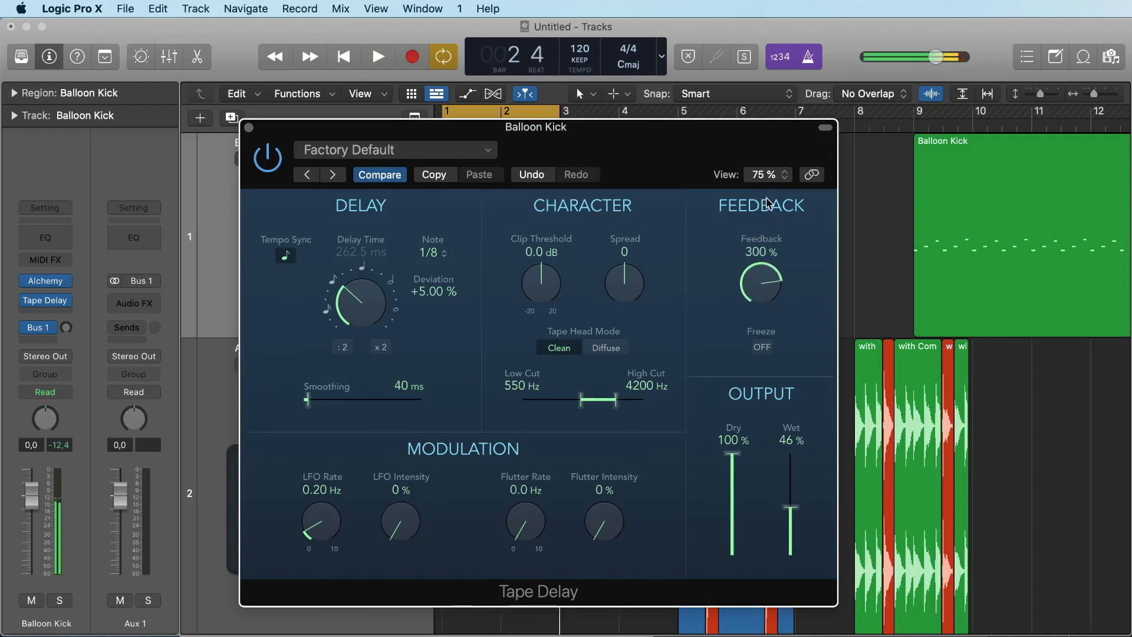
left_click_drag(759, 286, 757, 386)
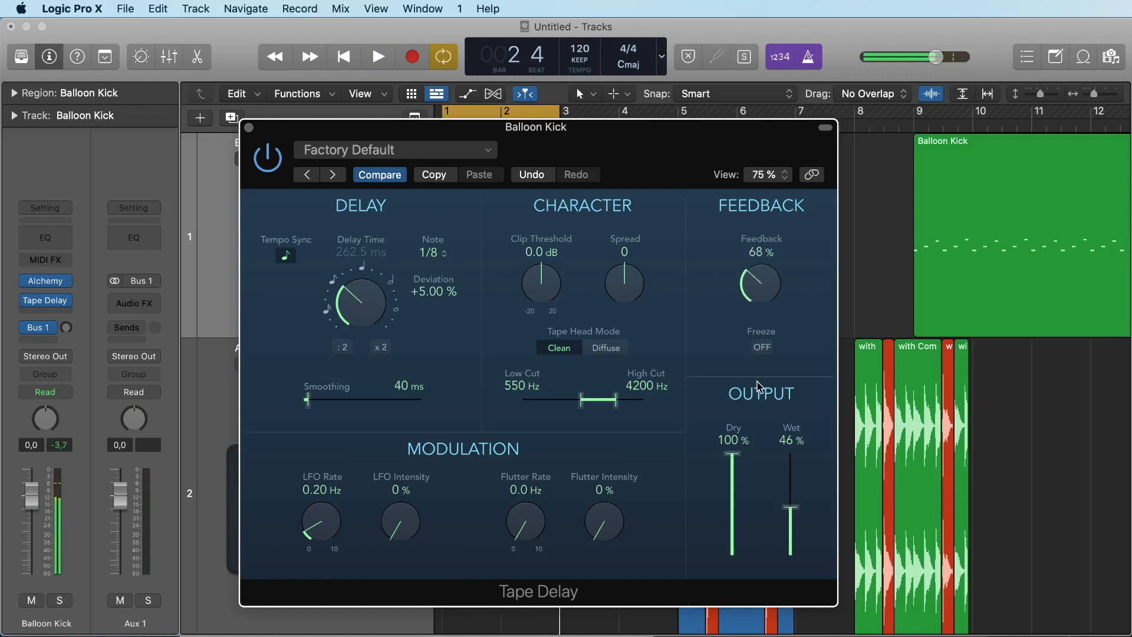
mouse_move(761, 287)
left_mouse_down()
mouse_move(762, 227)
mouse_move(758, 296)
left_mouse_up()
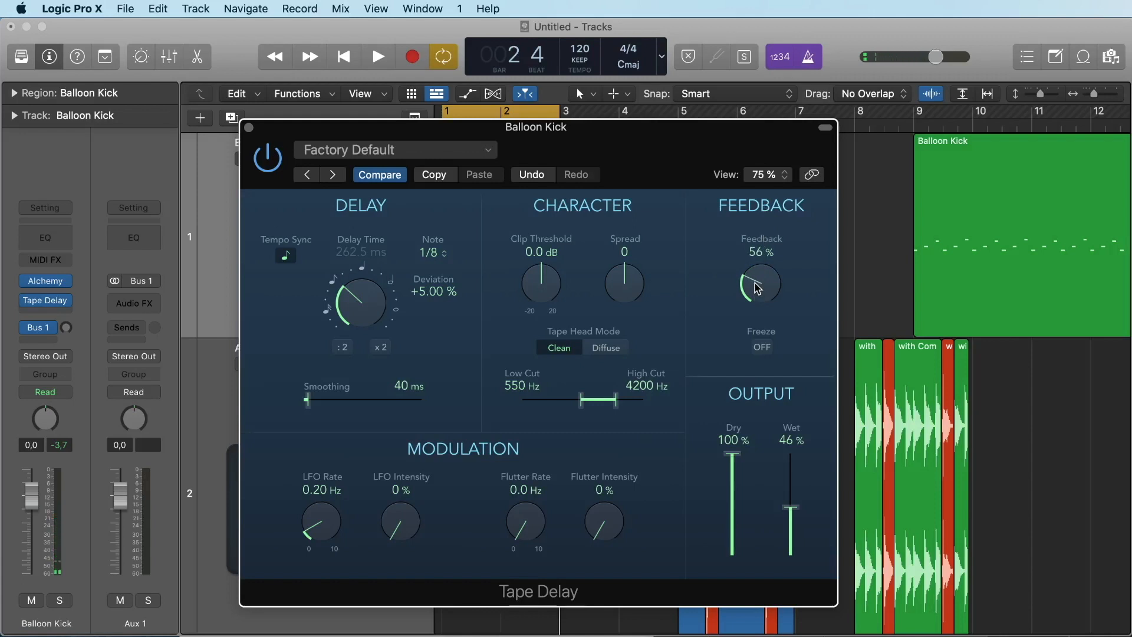
Step: Raise the feedback to 88% around loop playback and switch Freeze on and back off
key("space")
left_click_drag(757, 288, 760, 272)
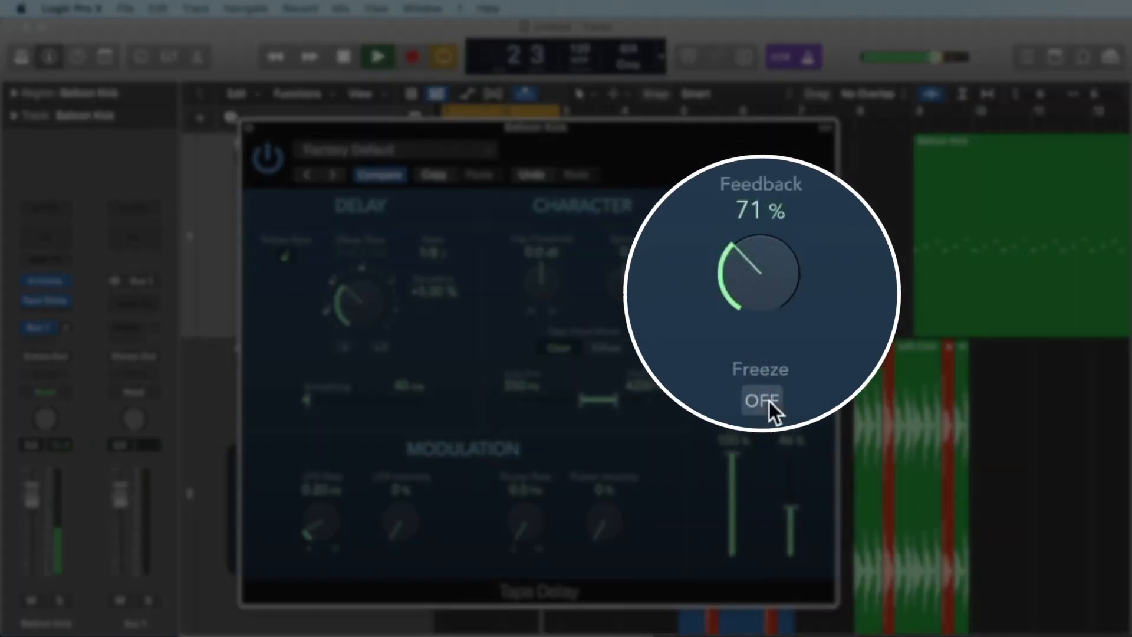
left_click(764, 346)
key("space")
left_click_drag(762, 312, 758, 244)
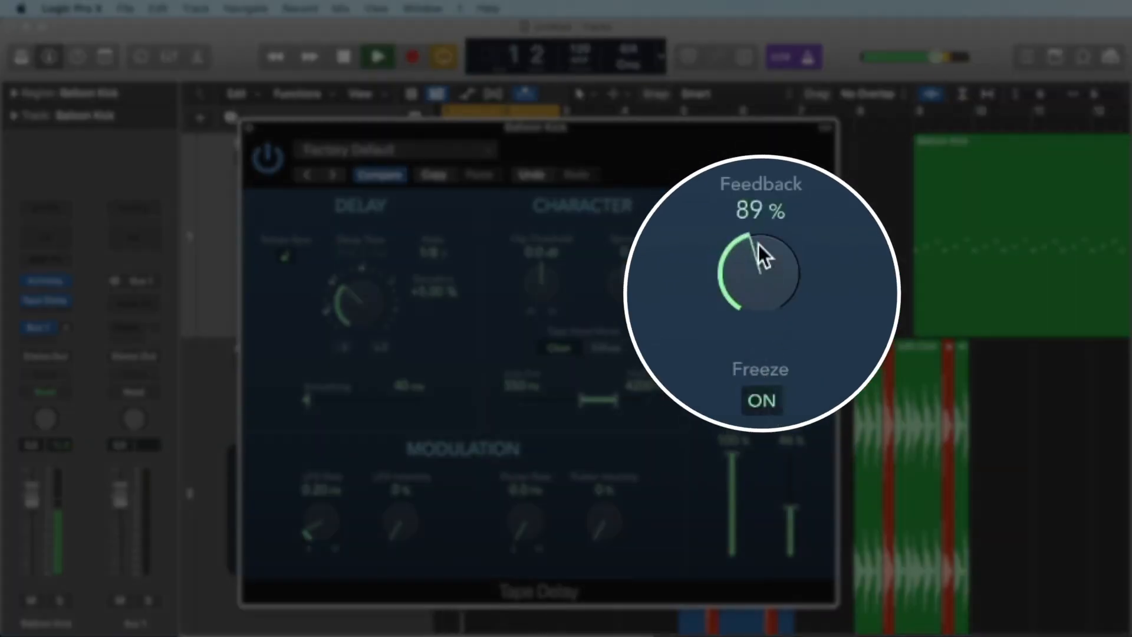
left_click(761, 347)
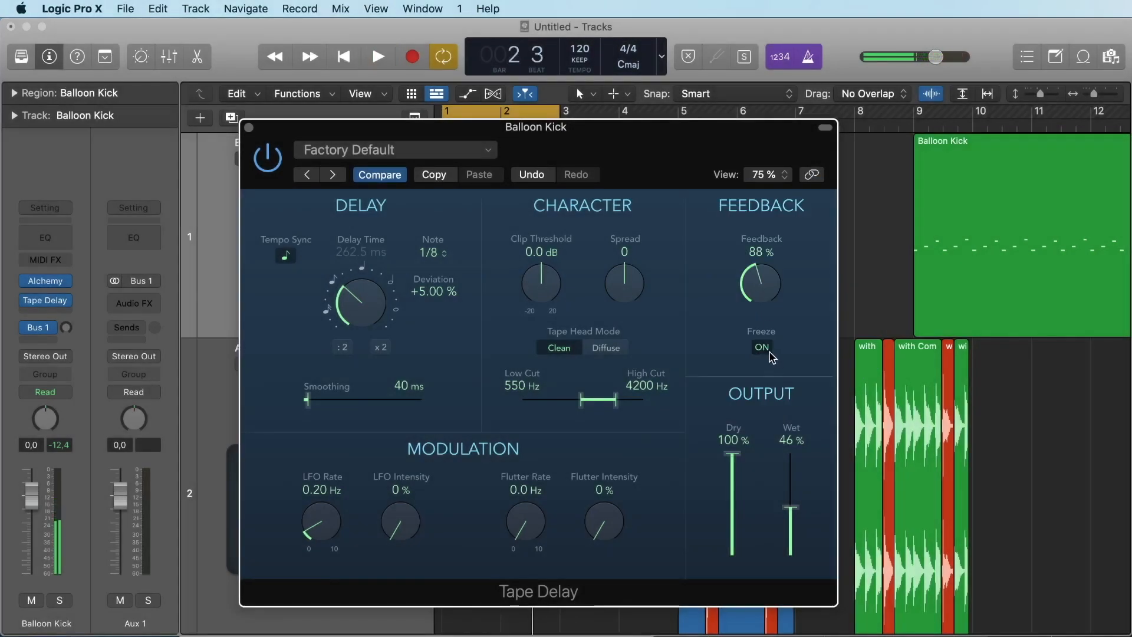
left_click(765, 347)
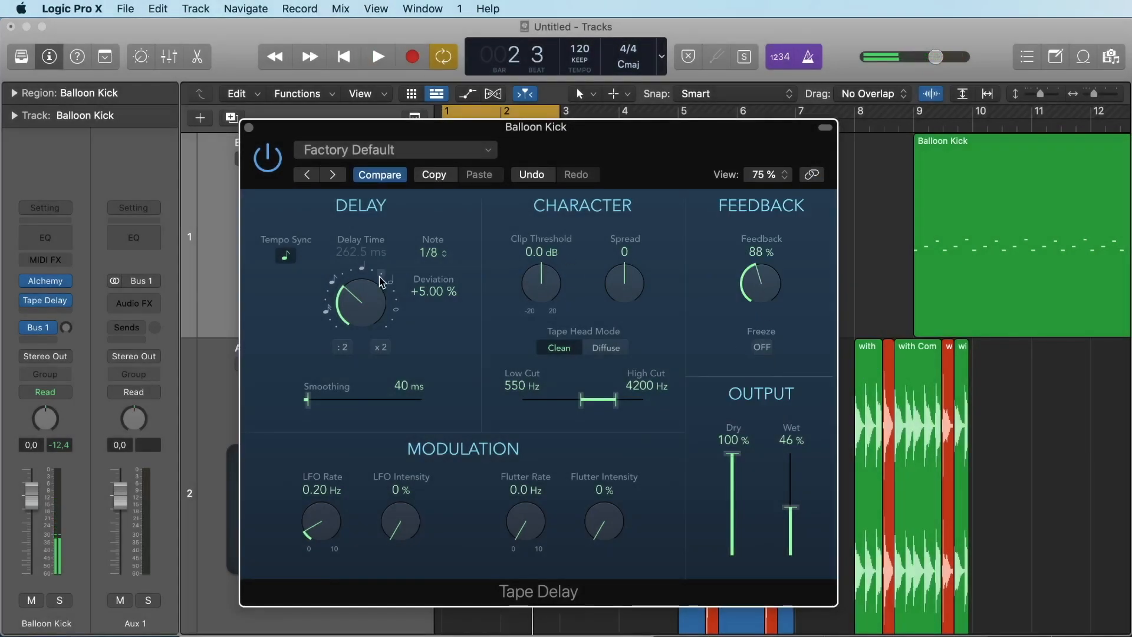
Step: Set the delay note value to 1/8 dotted, the feedback to 72% and the high cut to 3900 Hz while auditioning the loop
left_click(445, 255)
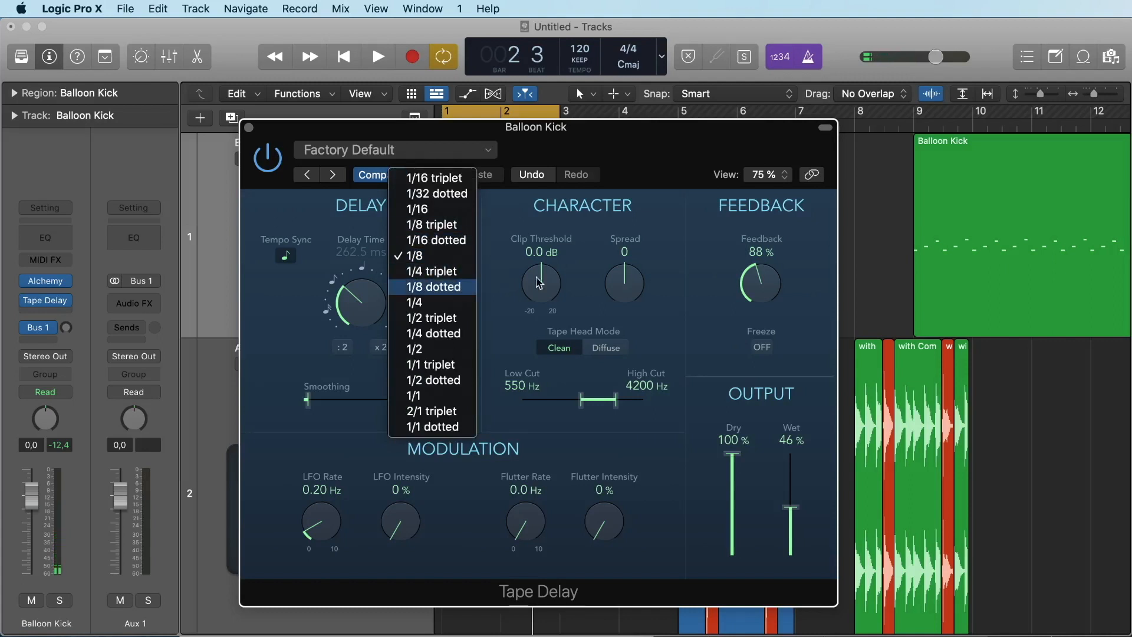
key("Return")
left_click_drag(757, 289, 755, 295)
key("space")
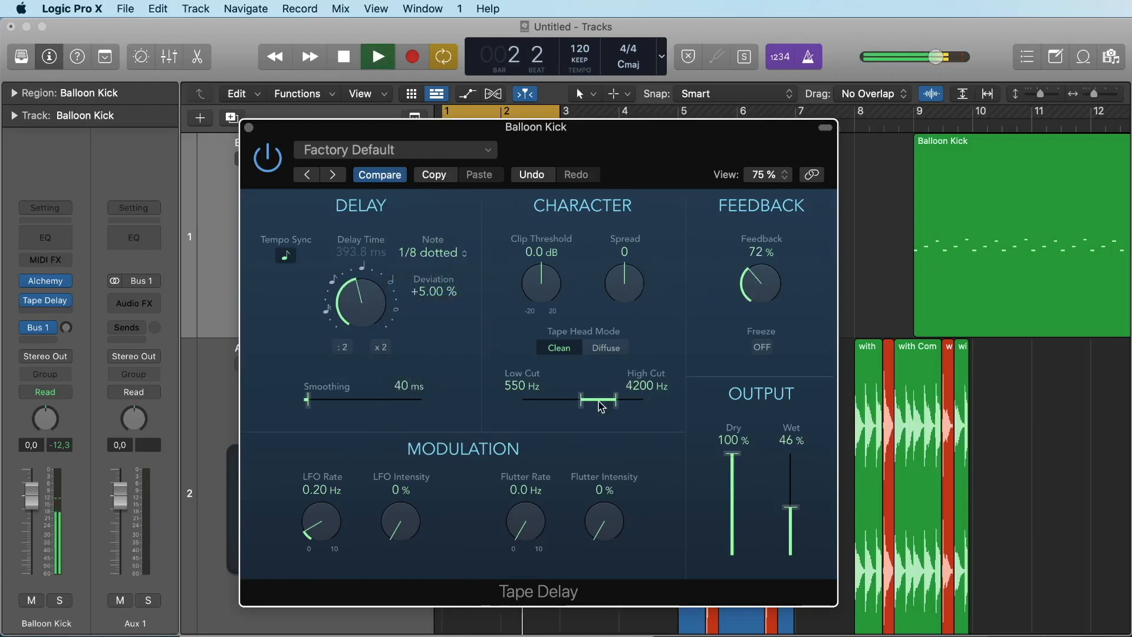
left_click_drag(598, 402, 597, 402)
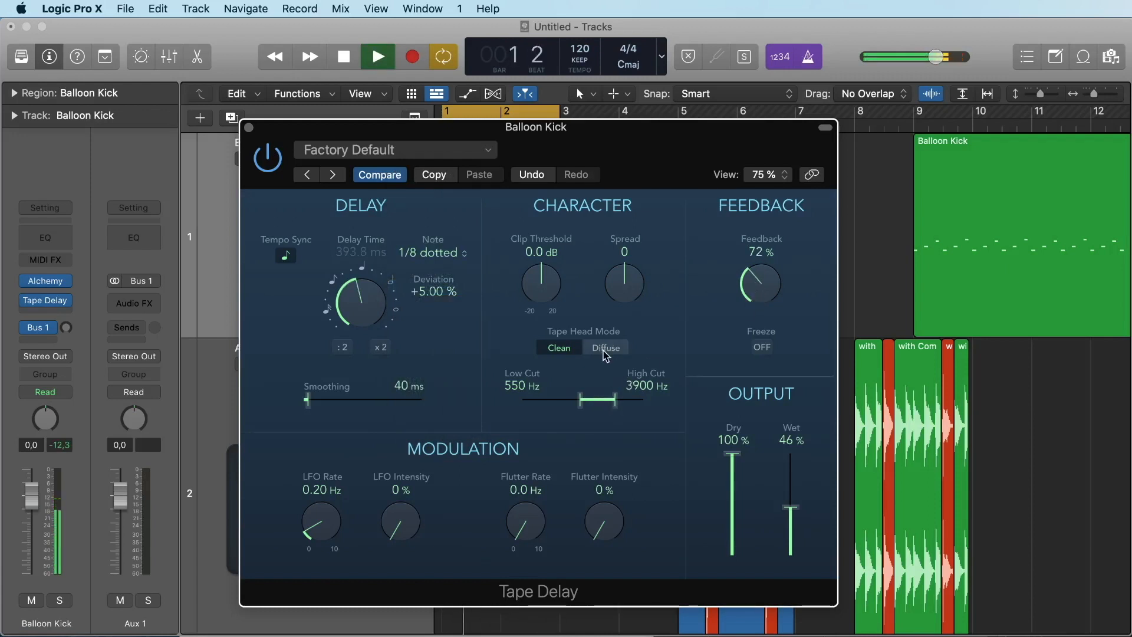
key("space")
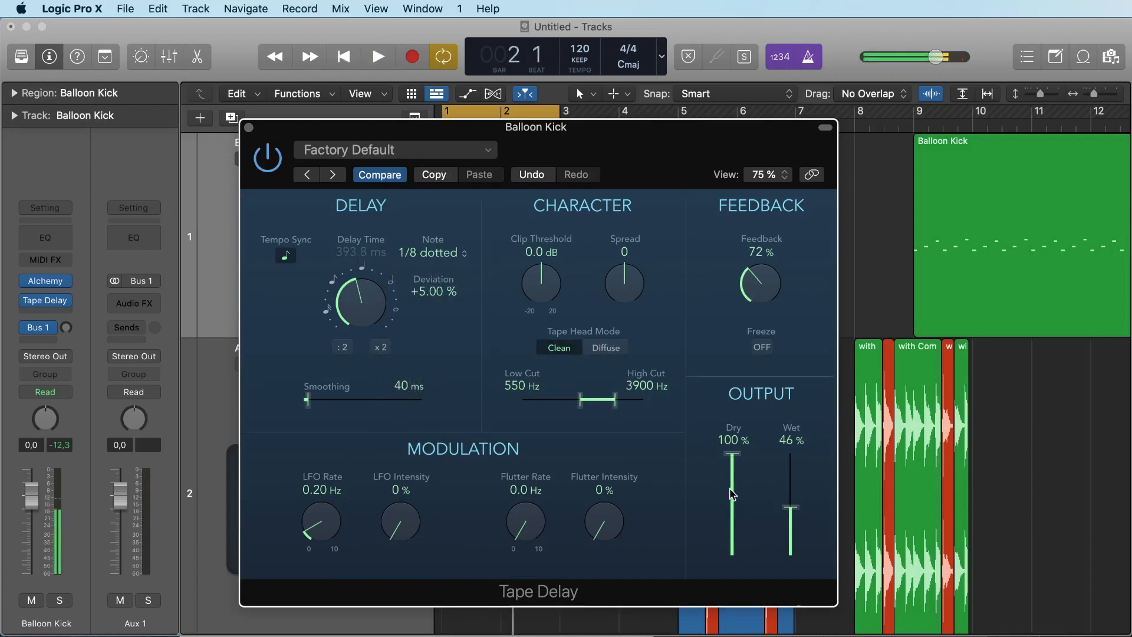
left_click(421, 252)
left_click(640, 319)
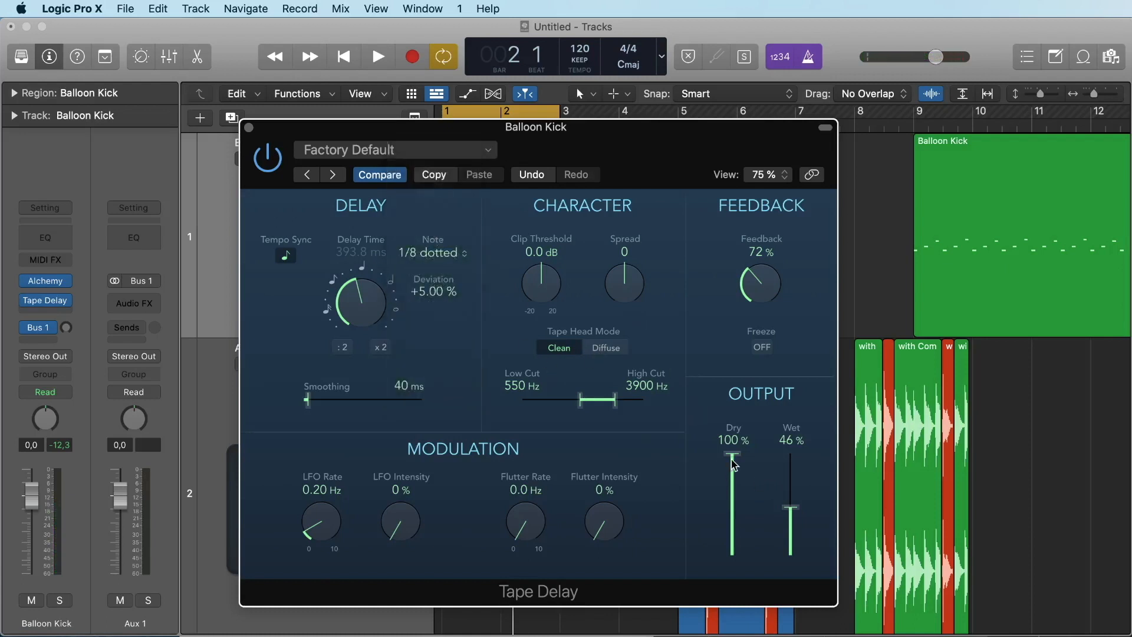
Step: Audition the loop with the wet level pulled fully down, and again with it set to 45%
left_click_drag(787, 511, 786, 595)
key("space")
key("space")
left_click_drag(790, 547, 789, 508)
key("space")
key("space")
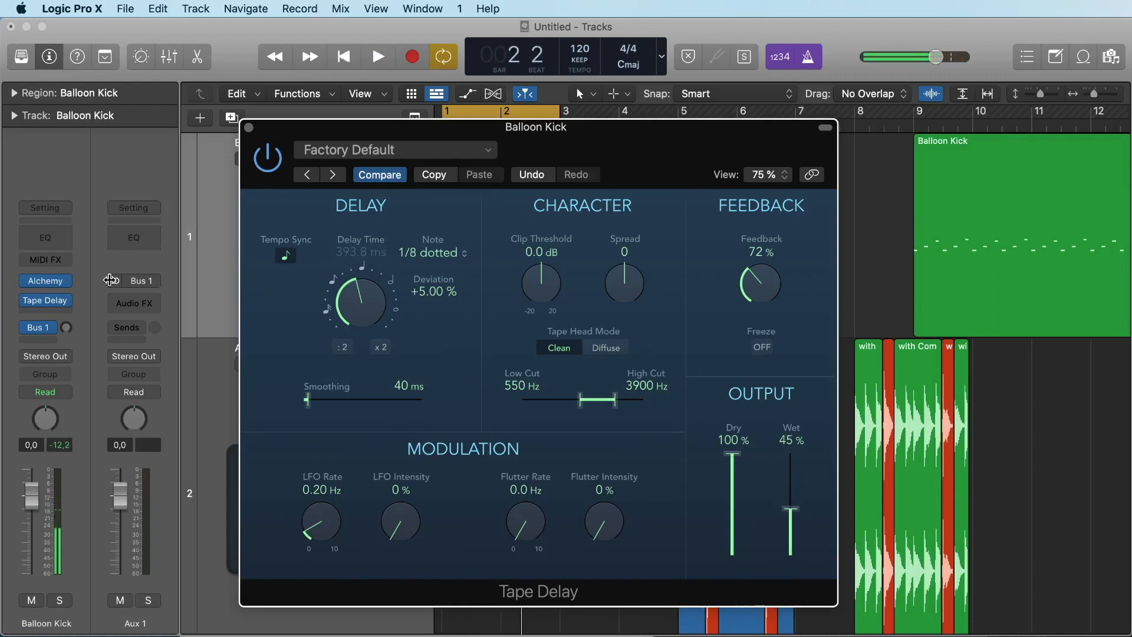
Step: Replace the Tape Delay on Balloon Kick with a stereo Stereo Delay and move its window higher
left_click(66, 300)
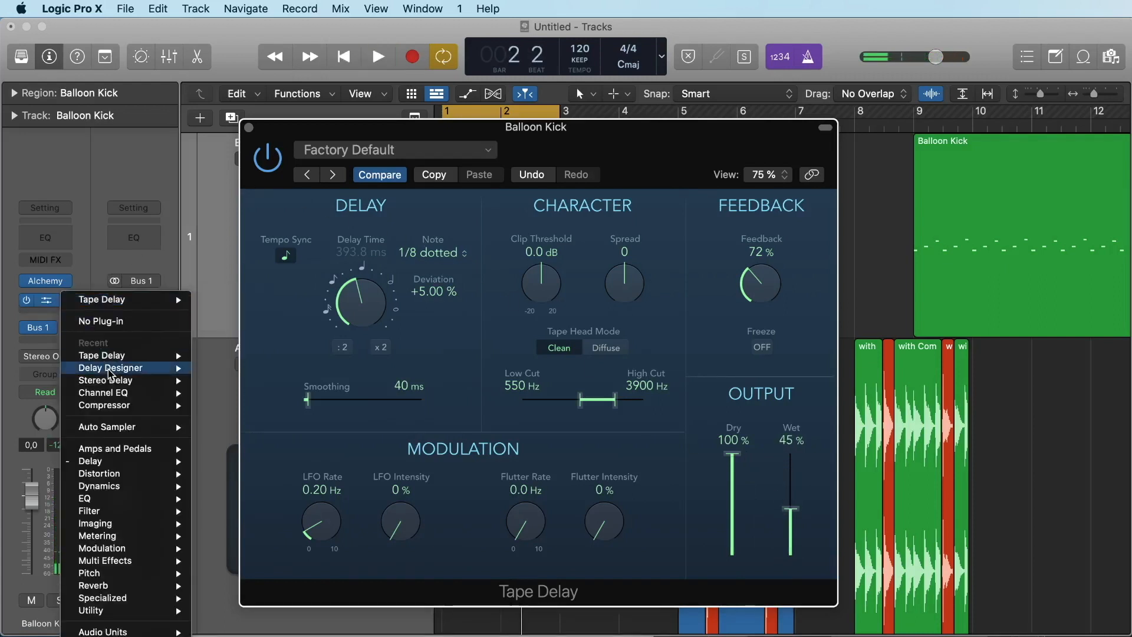
mouse_move(115, 460)
mouse_move(275, 499)
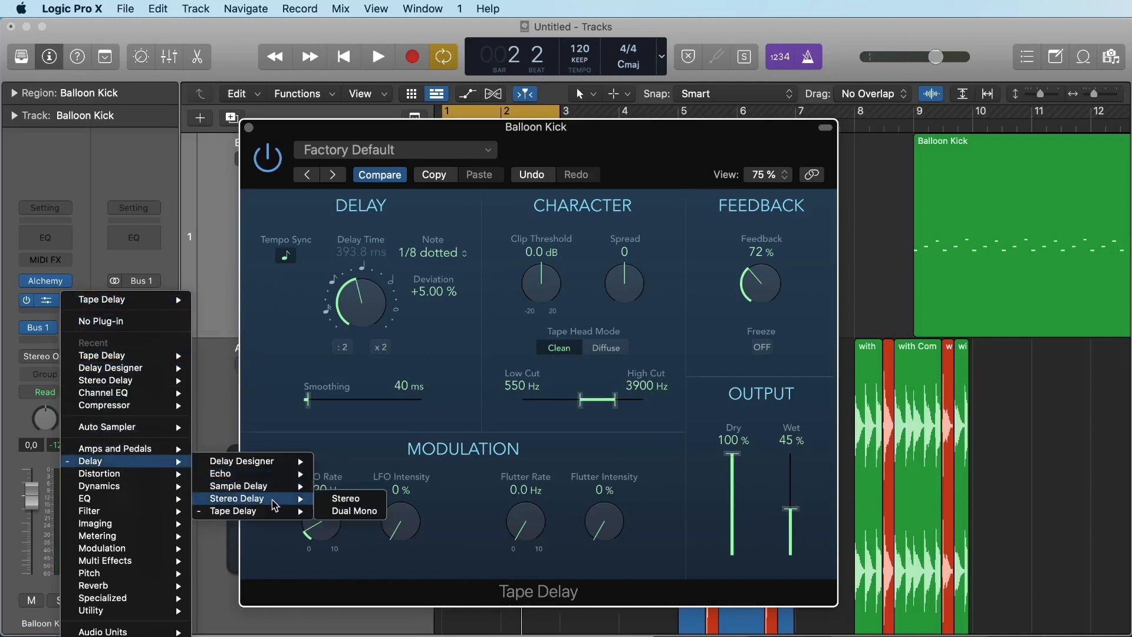
left_click(345, 498)
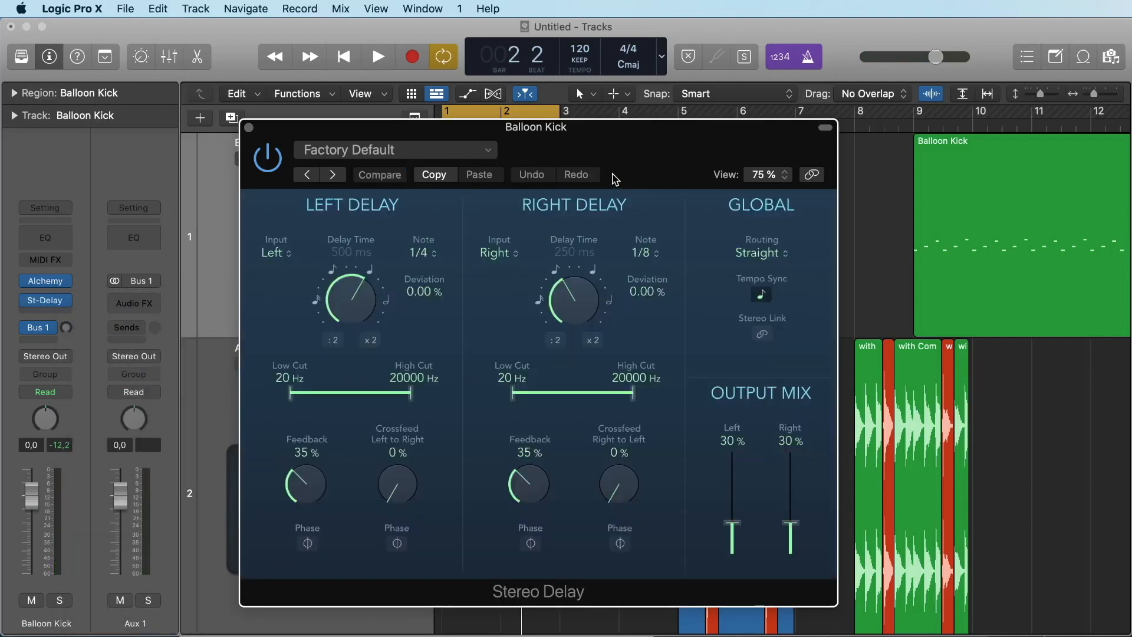
left_click_drag(593, 146, 565, 97)
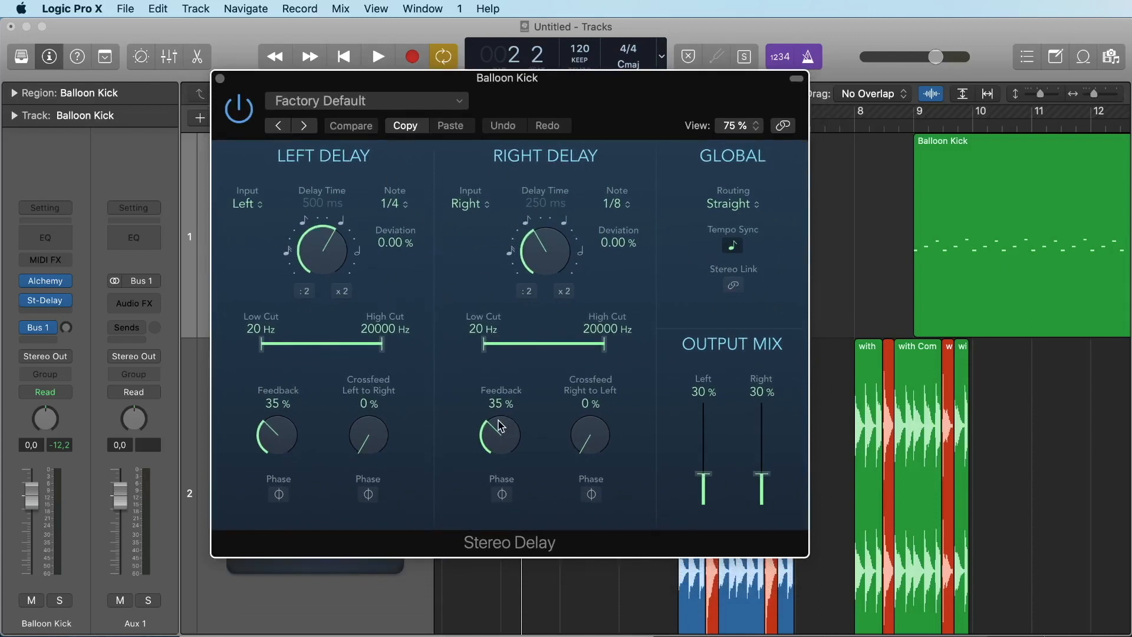
Step: Set the left and right feedback to 0% and both output mix levels to 41%, and play the loop
left_click_drag(504, 446, 504, 577)
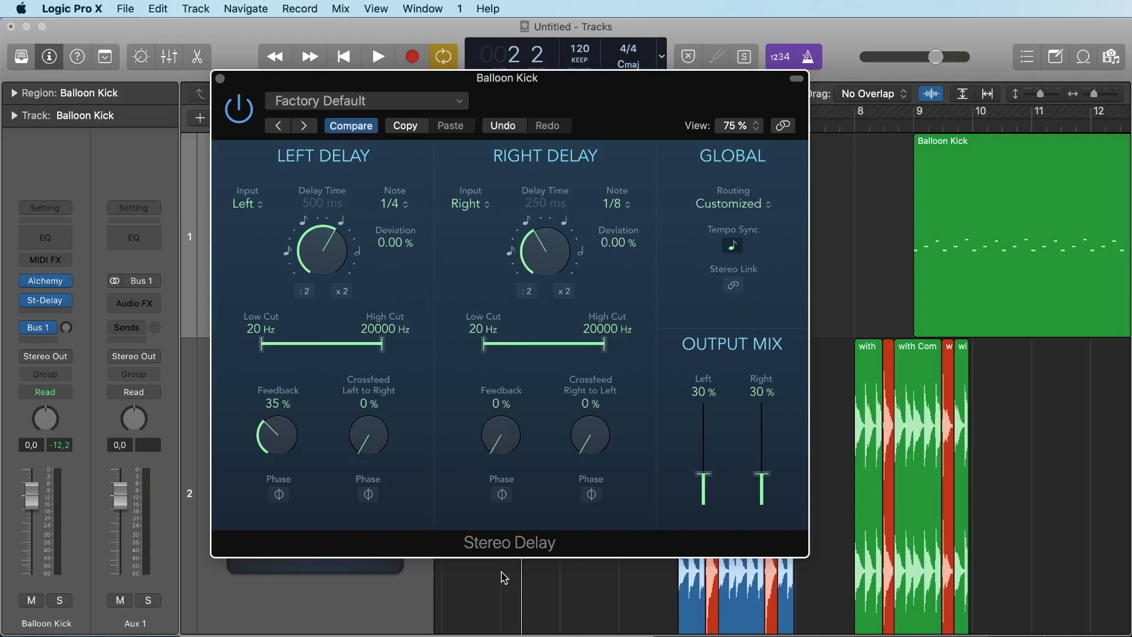
left_click_drag(294, 449, 280, 595)
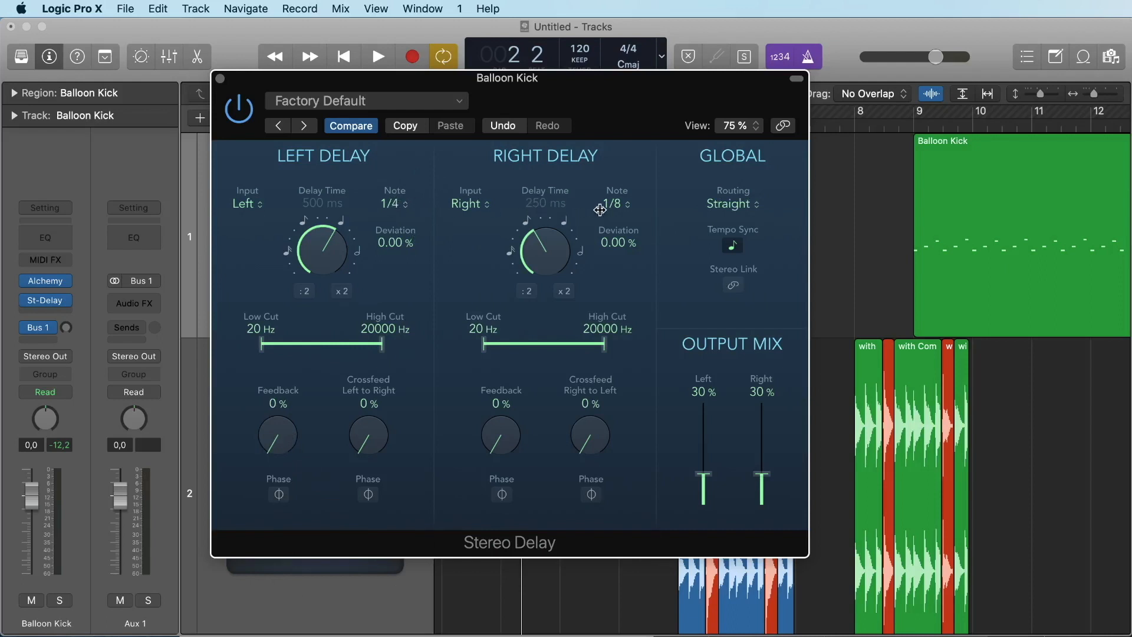
left_click_drag(703, 475, 766, 463)
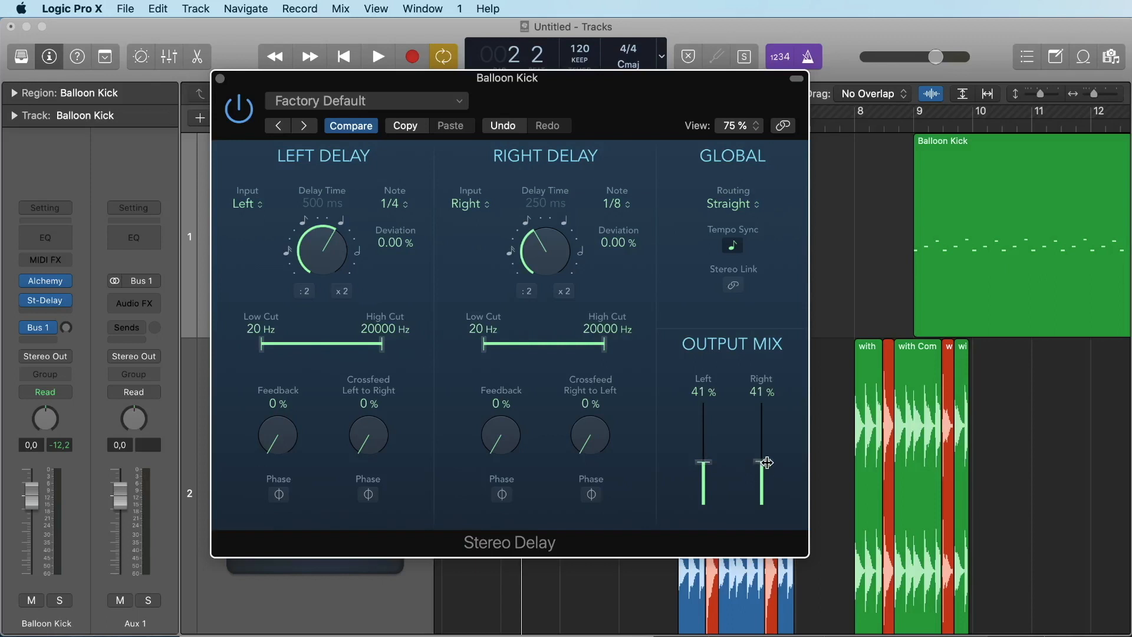
key("space")
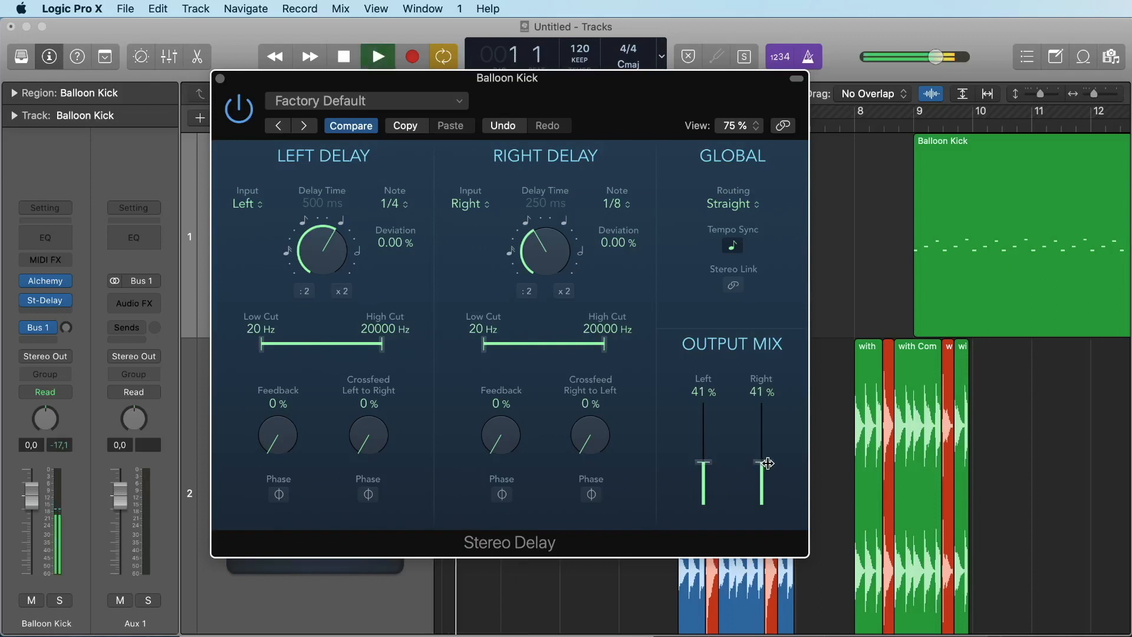
key("space")
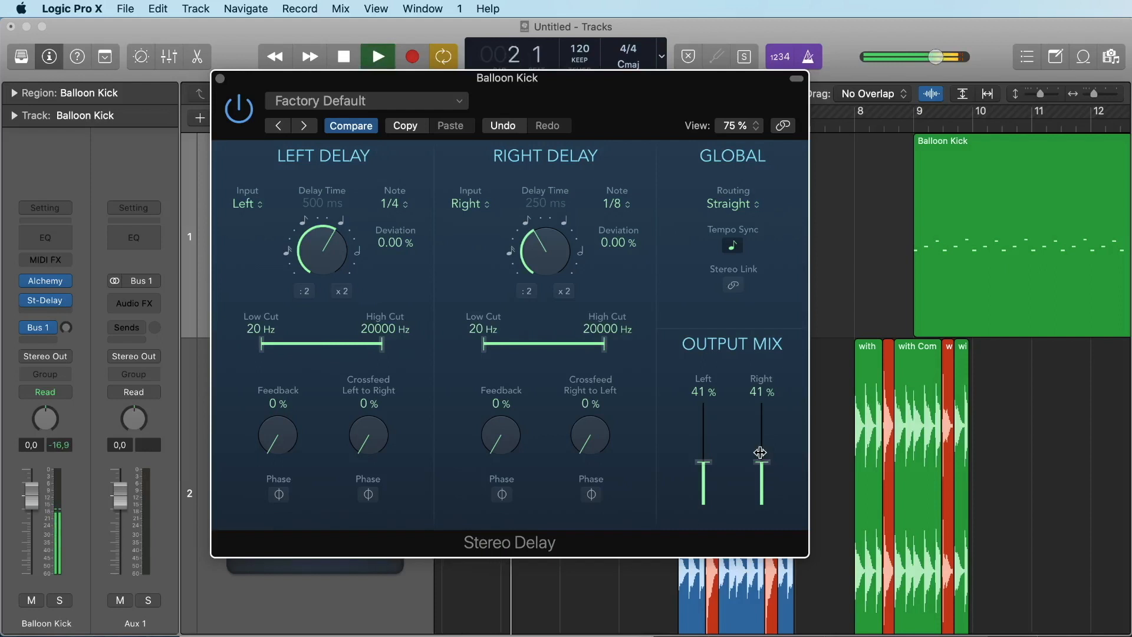
key("space")
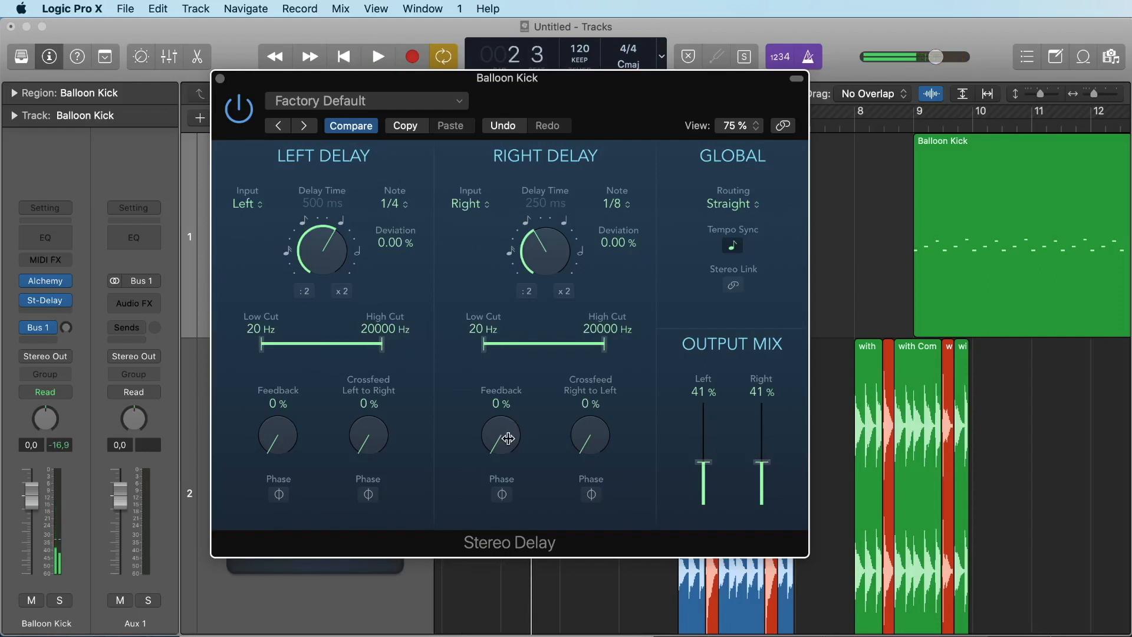
Step: Try raising only the right delay's feedback to 34%, and reset it to 0%
left_click_drag(508, 436, 516, 357)
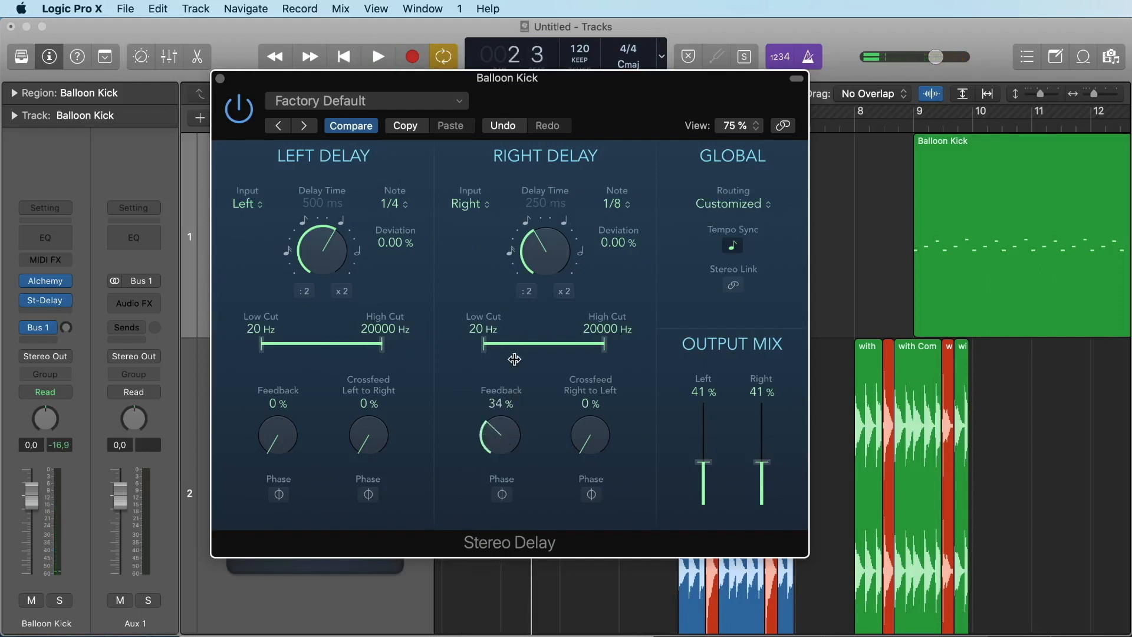
left_click_drag(509, 429, 504, 411)
left_click(494, 435, "alt")
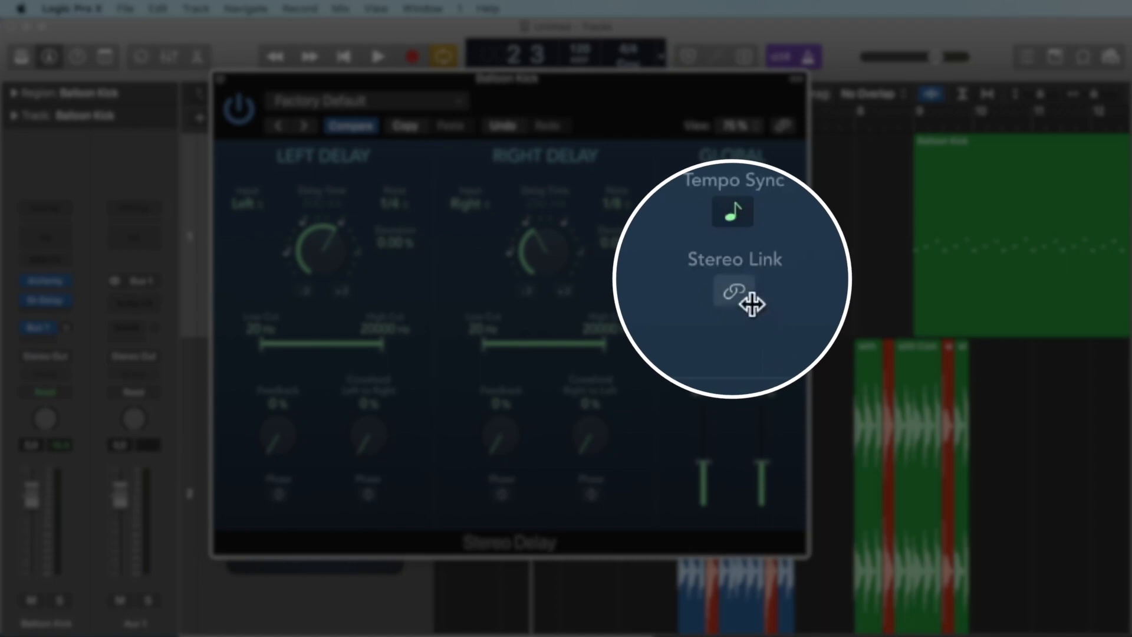
Step: Turn on Stereo Link and raise the feedback of both delays to 51% while auditioning the loop
left_click(729, 285)
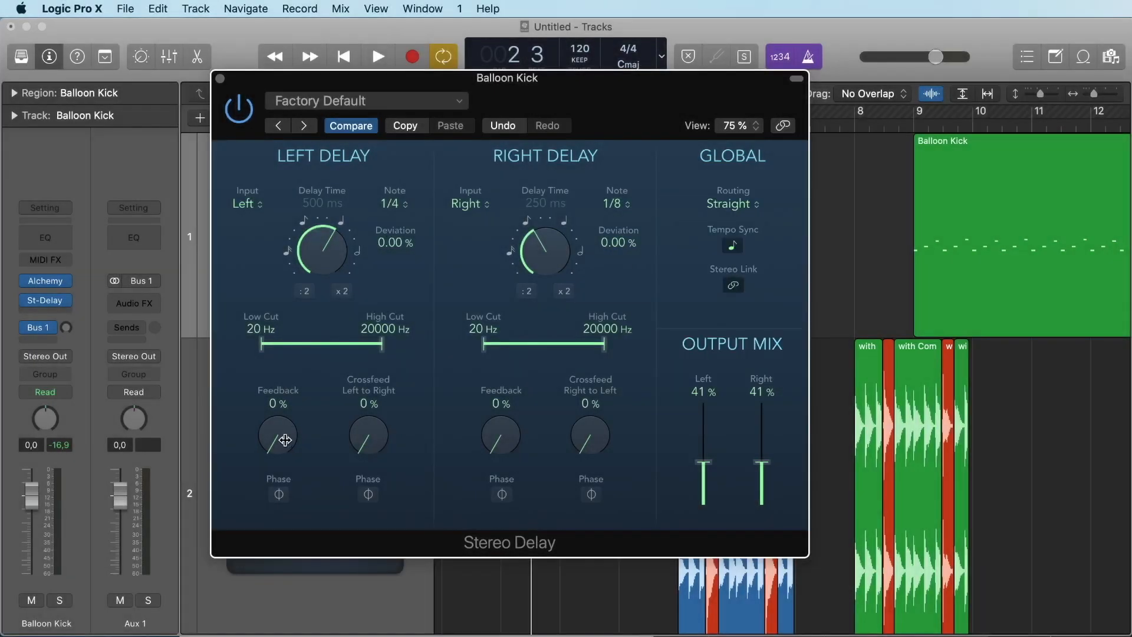
left_click_drag(288, 377, 270, 429)
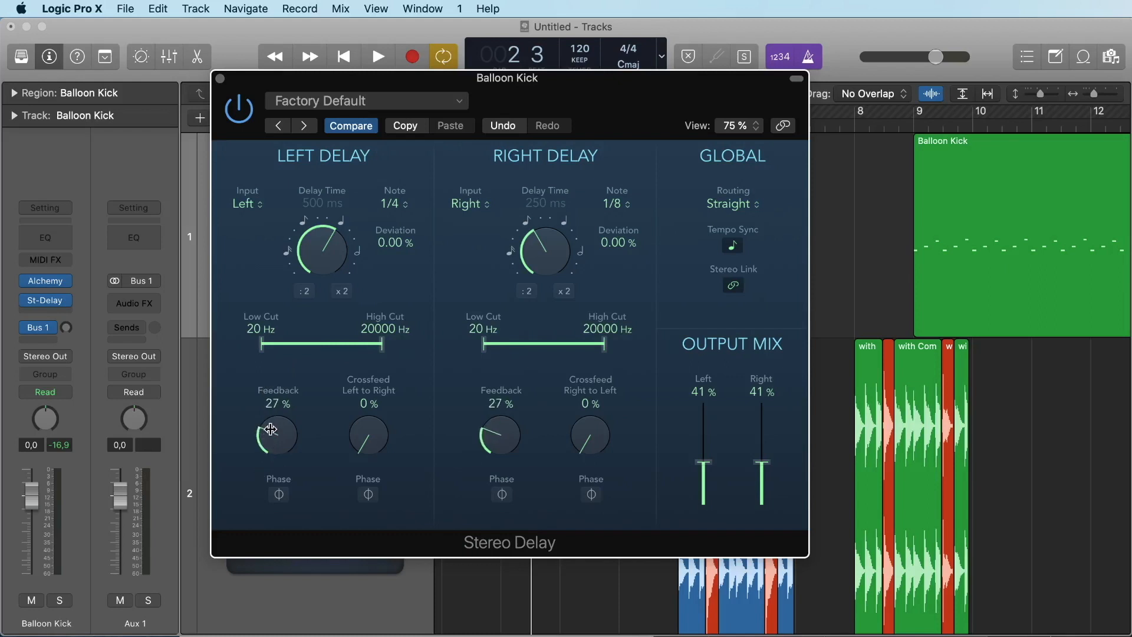
left_click_drag(495, 431, 497, 422)
key("space")
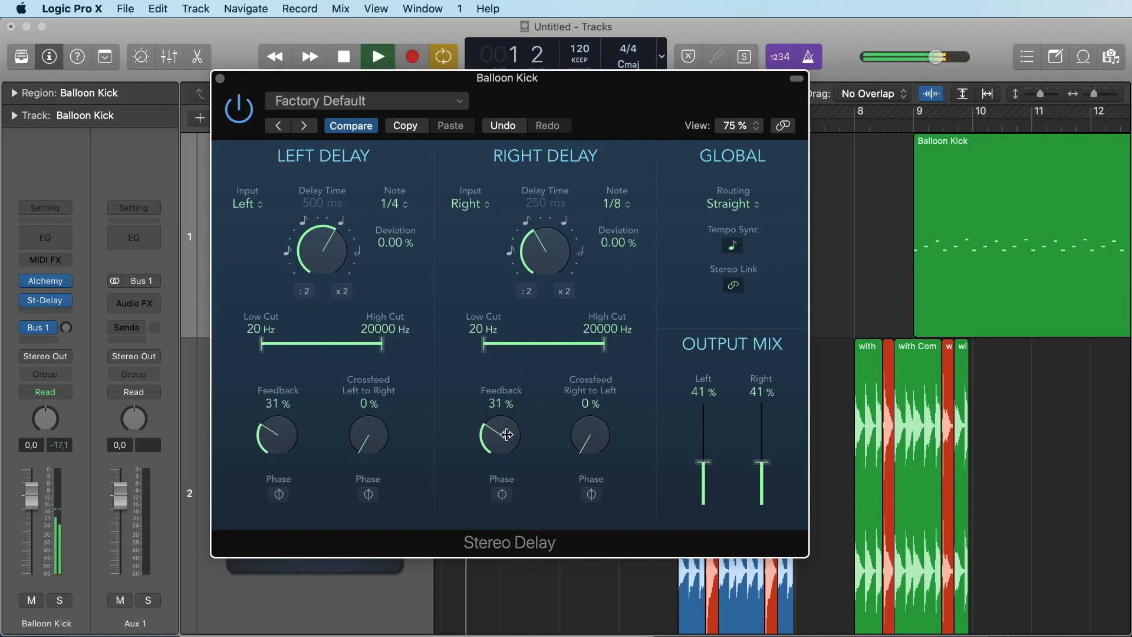
mouse_move(506, 434)
left_mouse_down()
mouse_move(483, 406)
mouse_move(501, 422)
left_mouse_up()
key("space")
key("space")
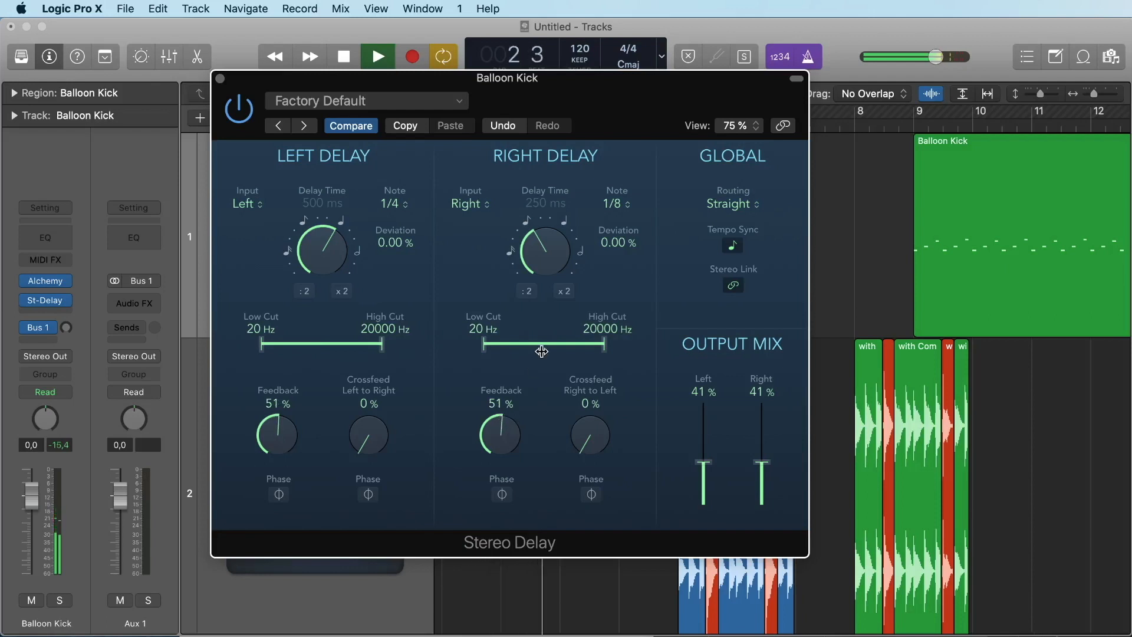
key("space")
Step: Set both delays' low cut to 550 Hz, high cut to 5600 Hz and feedback to 58%, auditioning the loop
left_click_drag(485, 341, 584, 346)
key("space")
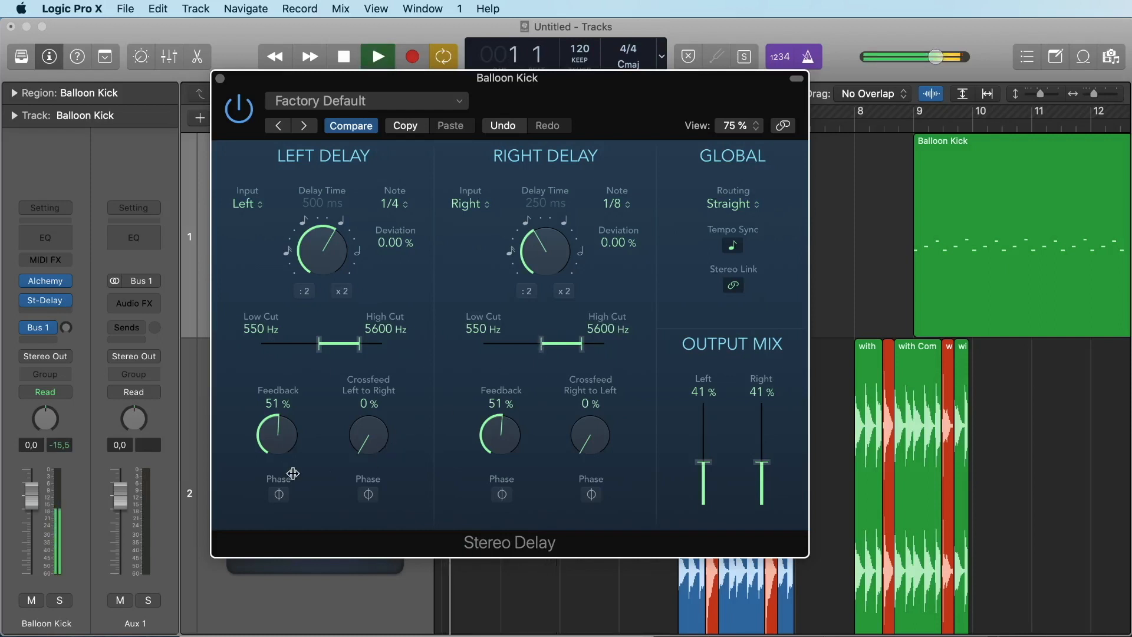
left_click_drag(274, 434, 274, 422)
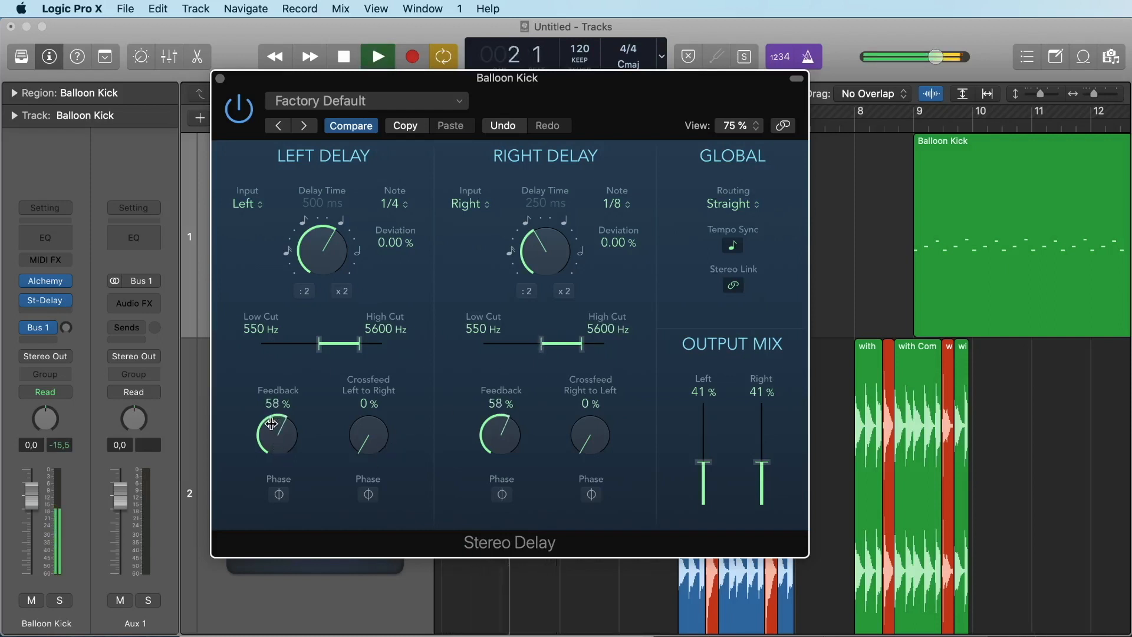
key("space")
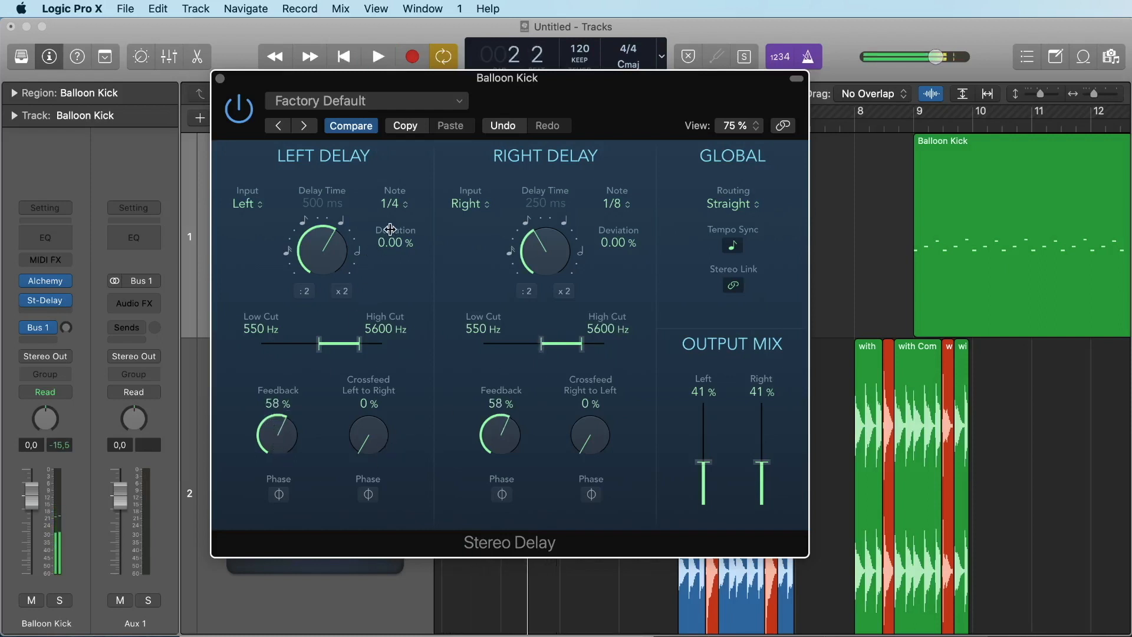
Step: Set the left note to 1/8 dotted and, with Stereo Link off, the right note to 1/8, and play the loop
left_click(407, 203)
left_click(408, 192)
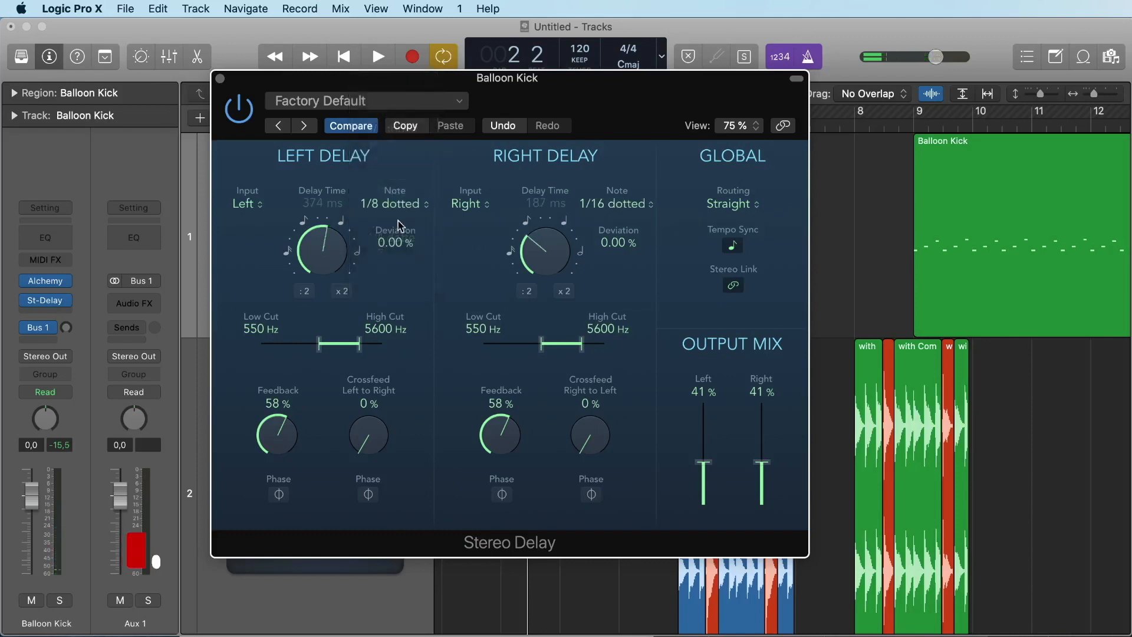
left_click(735, 287)
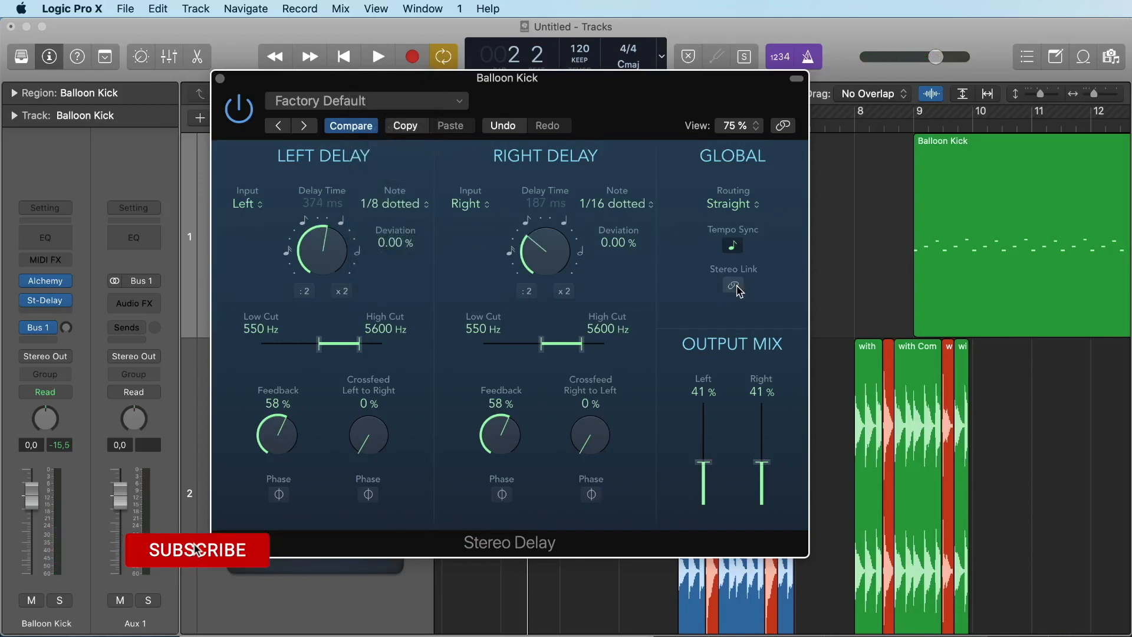
left_click(632, 203)
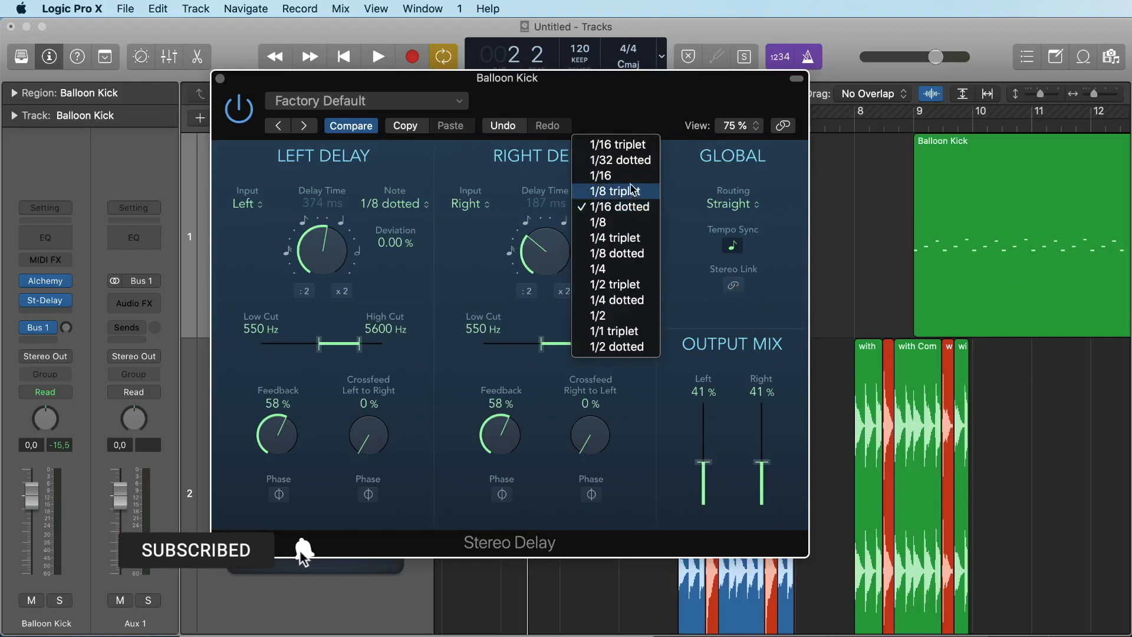
left_click(626, 222)
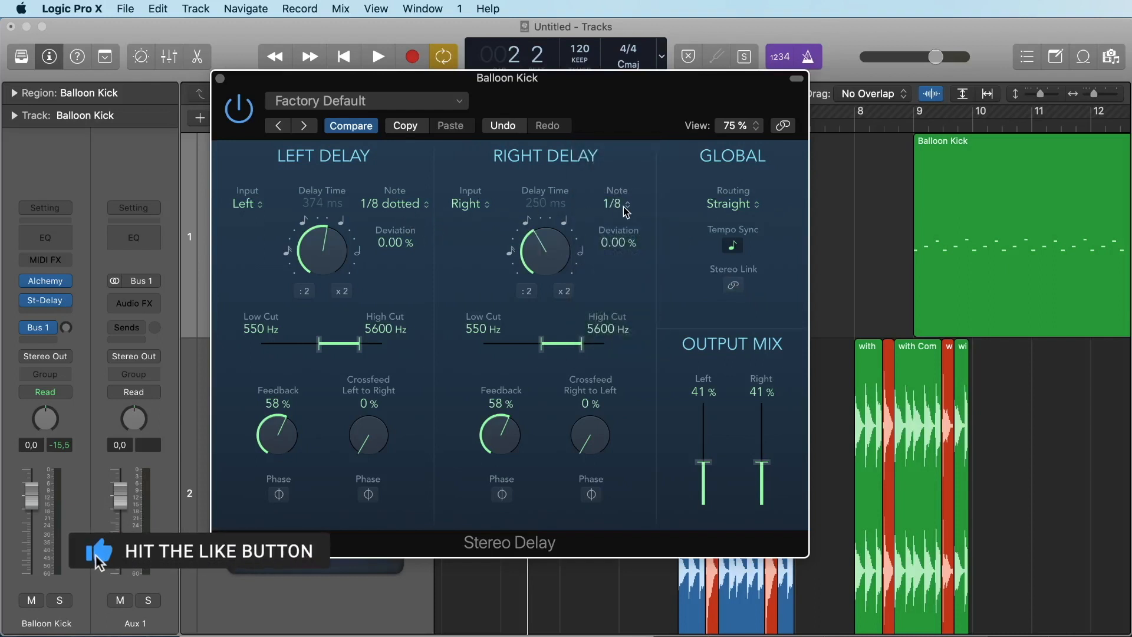
key("space")
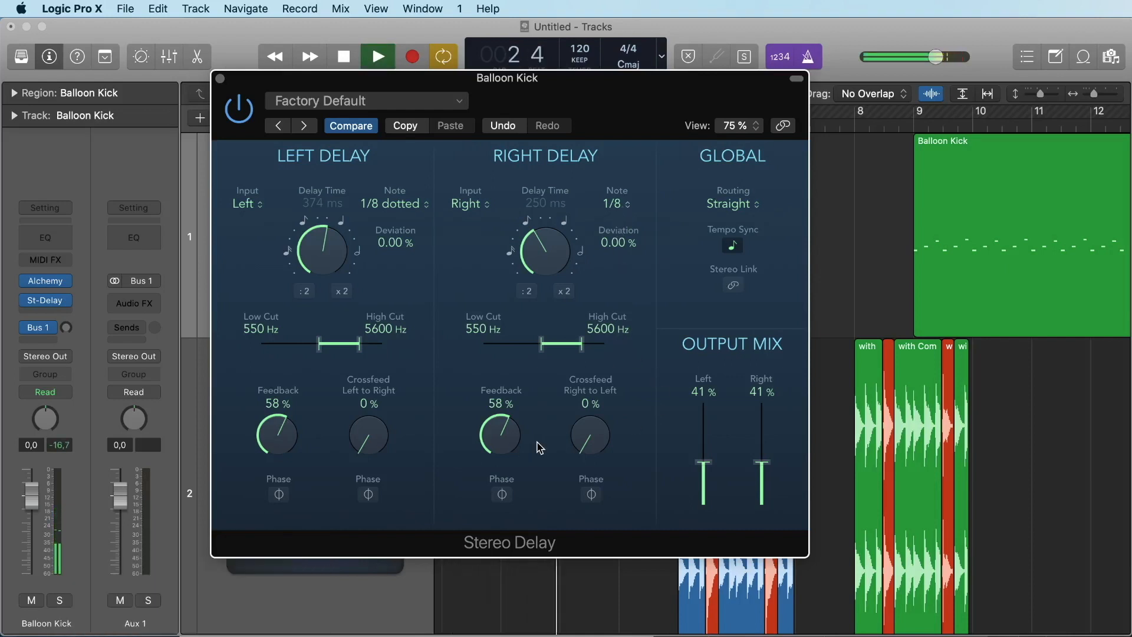
key("space")
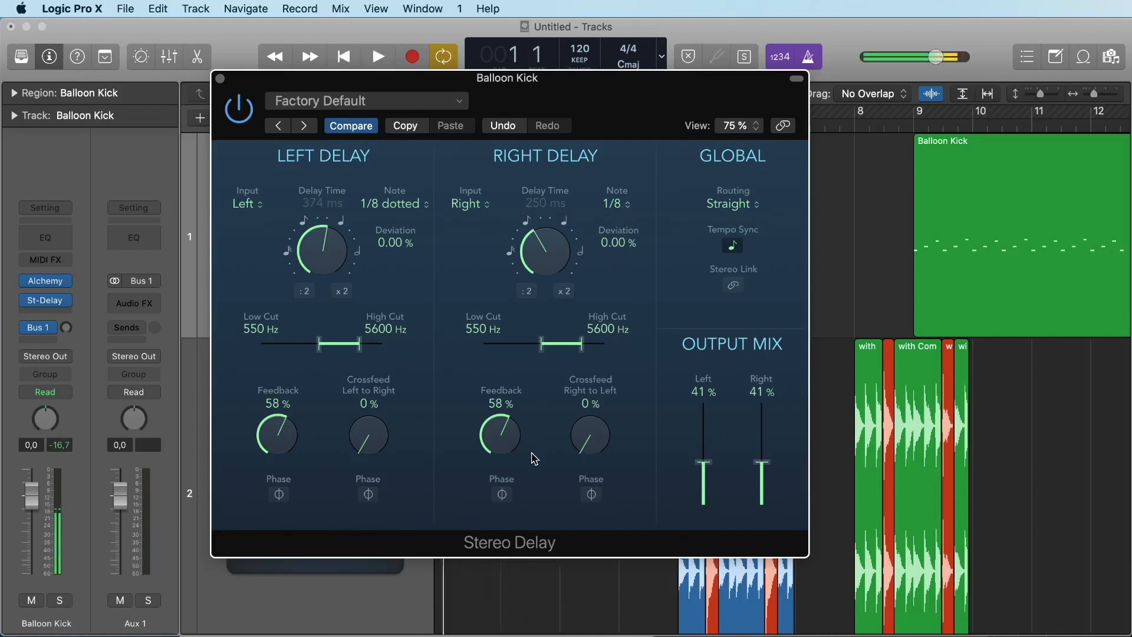
Step: Close the Stereo Delay and replace it on the Balloon Kick channel with a stereo Delay Designer
left_click(220, 78)
left_click(69, 300)
mouse_move(128, 463)
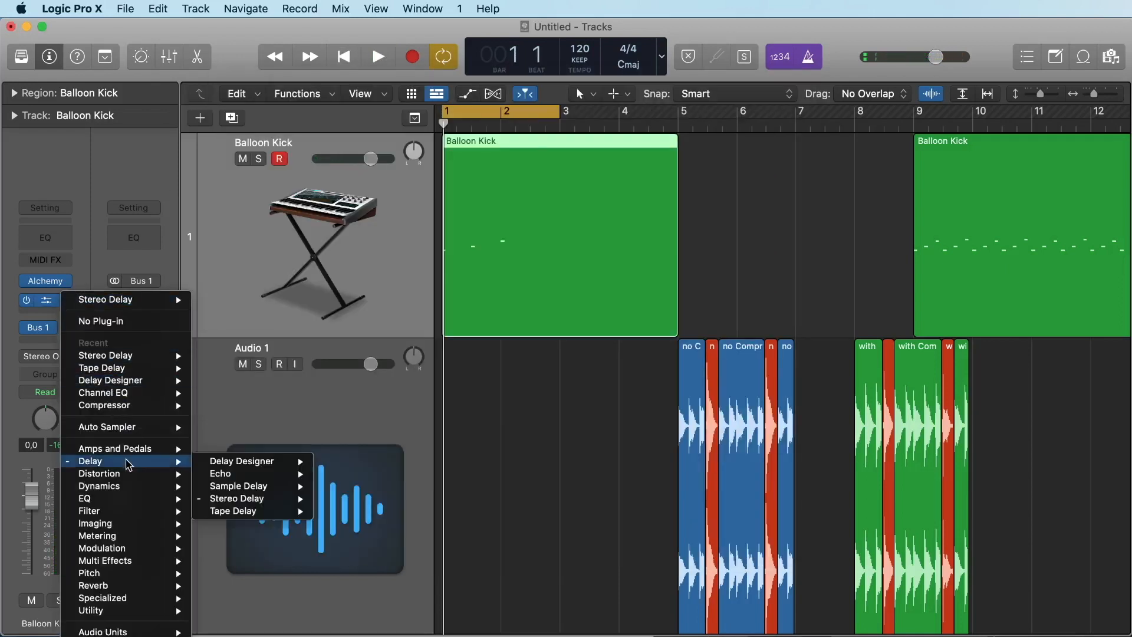
mouse_move(260, 461)
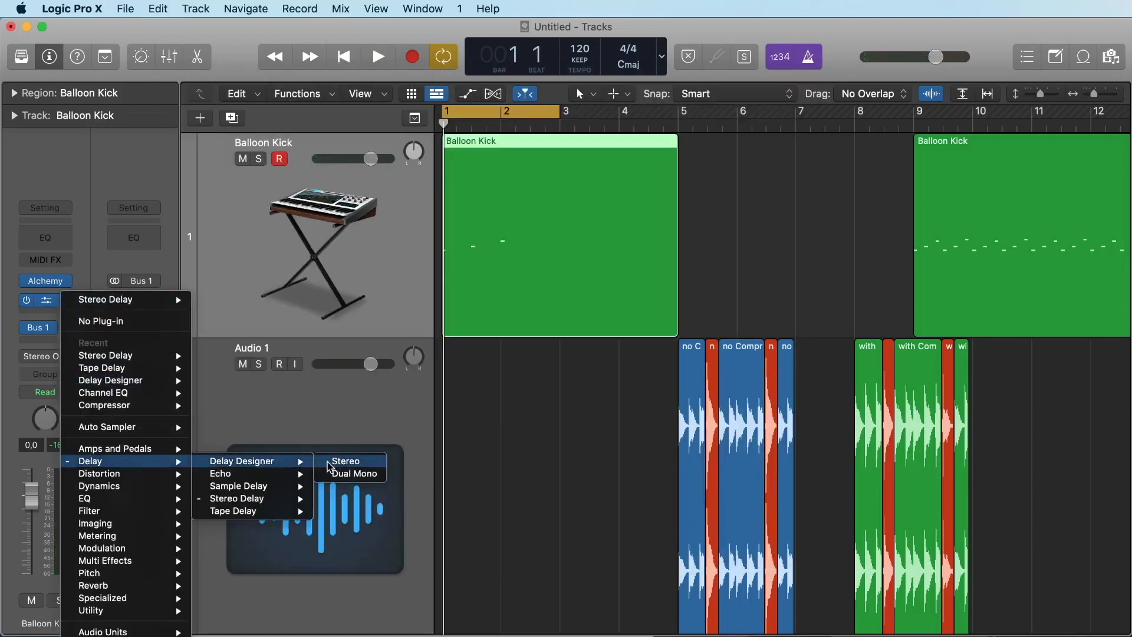
left_click(348, 461)
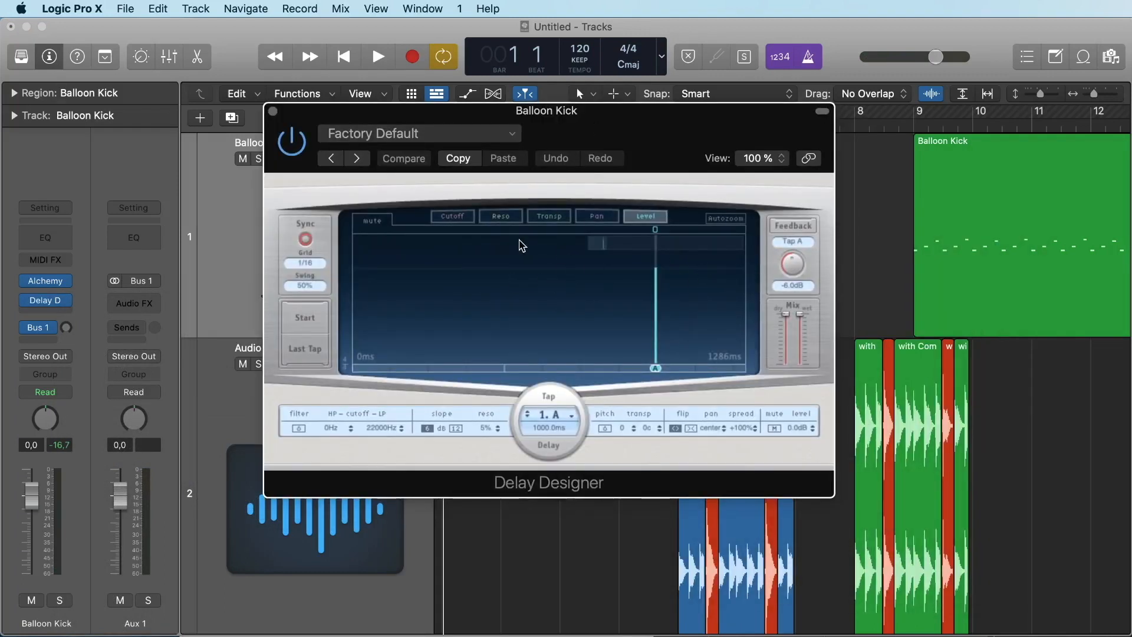
Step: Look through the Delay Designer's Cutoff, Reso, Transp, Pan and Level views for the tap
left_click(451, 217)
left_click(500, 217)
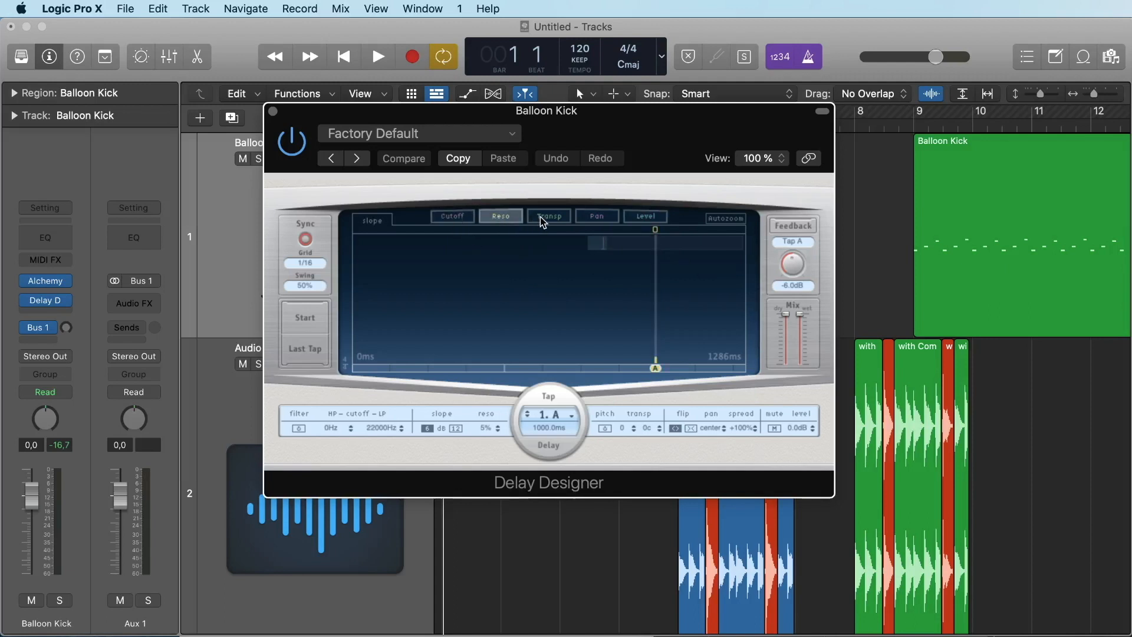
left_click(548, 216)
left_click(599, 217)
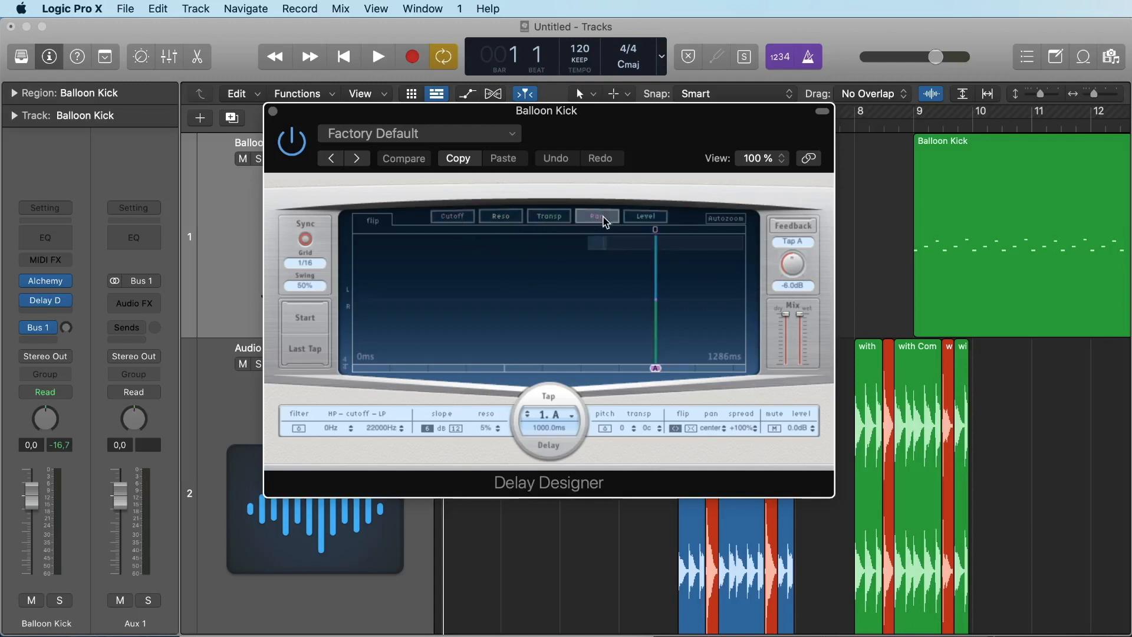
left_click(550, 217)
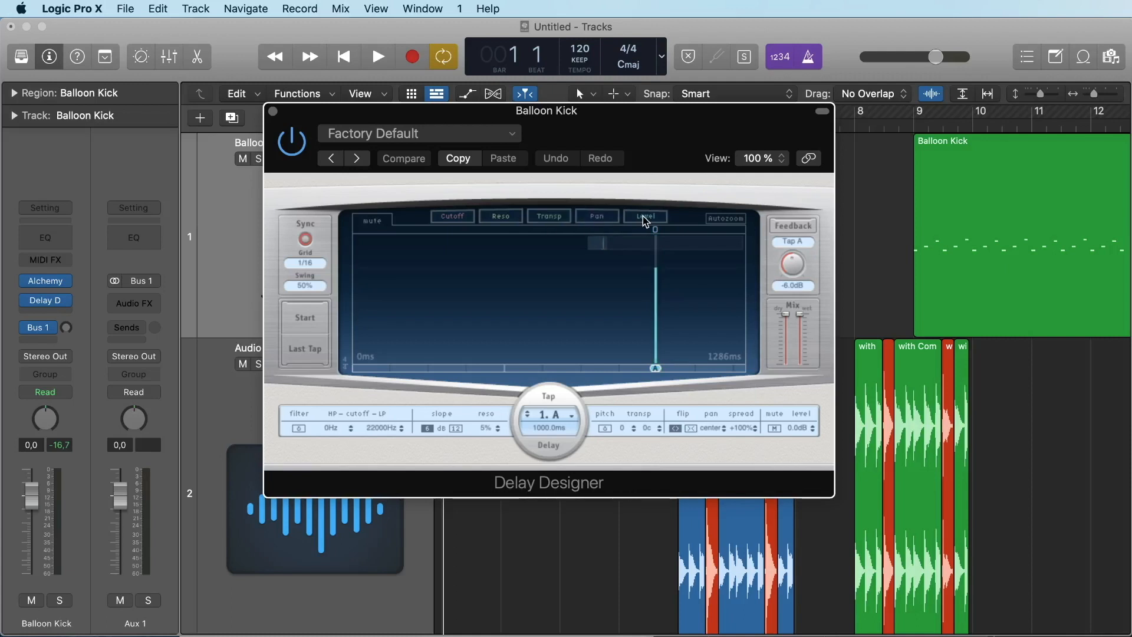
left_click(602, 216)
left_click(508, 216)
left_click(465, 218)
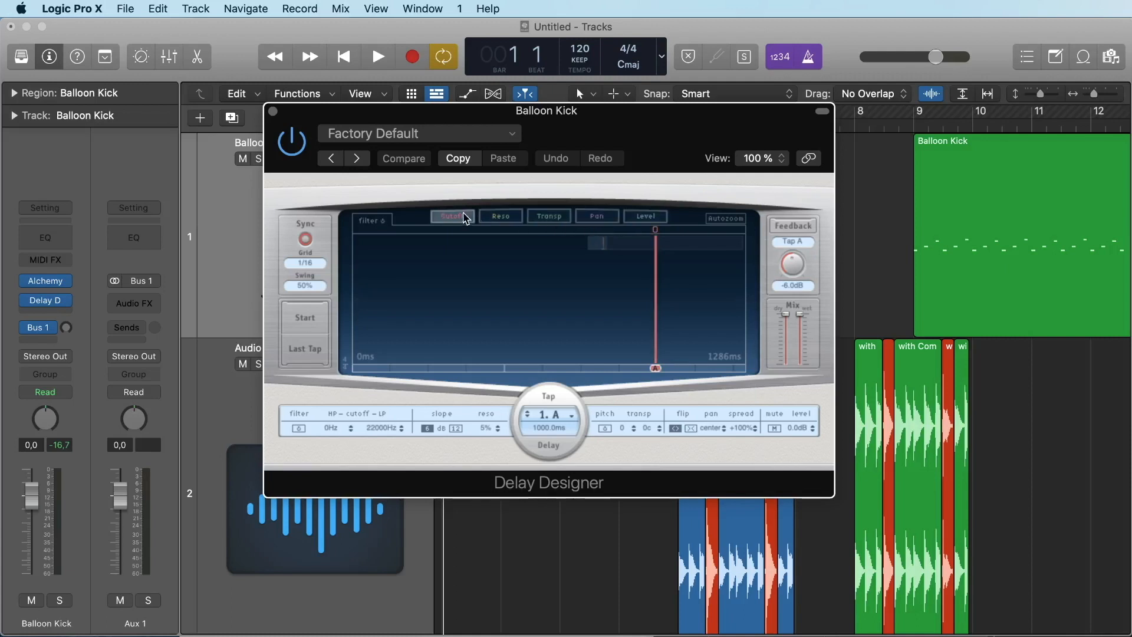
left_click(503, 218)
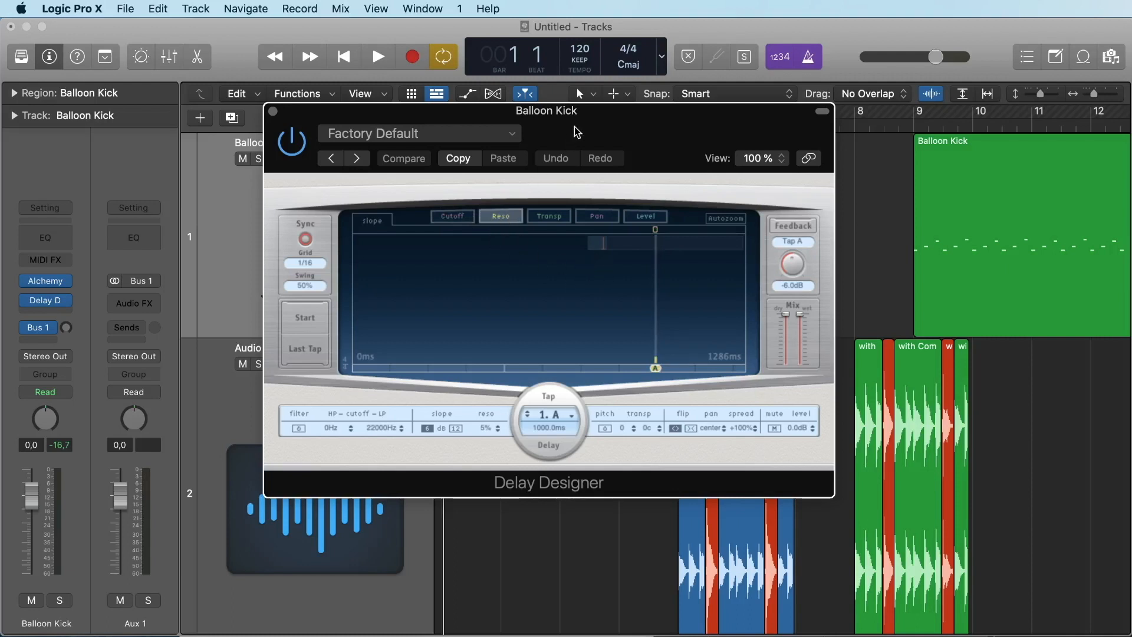
Step: Load the 1\8 Slow Pan preset from the 01 Simple group into the Delay Designer and play the loop
left_click_drag(577, 132, 547, 109)
left_click(445, 109)
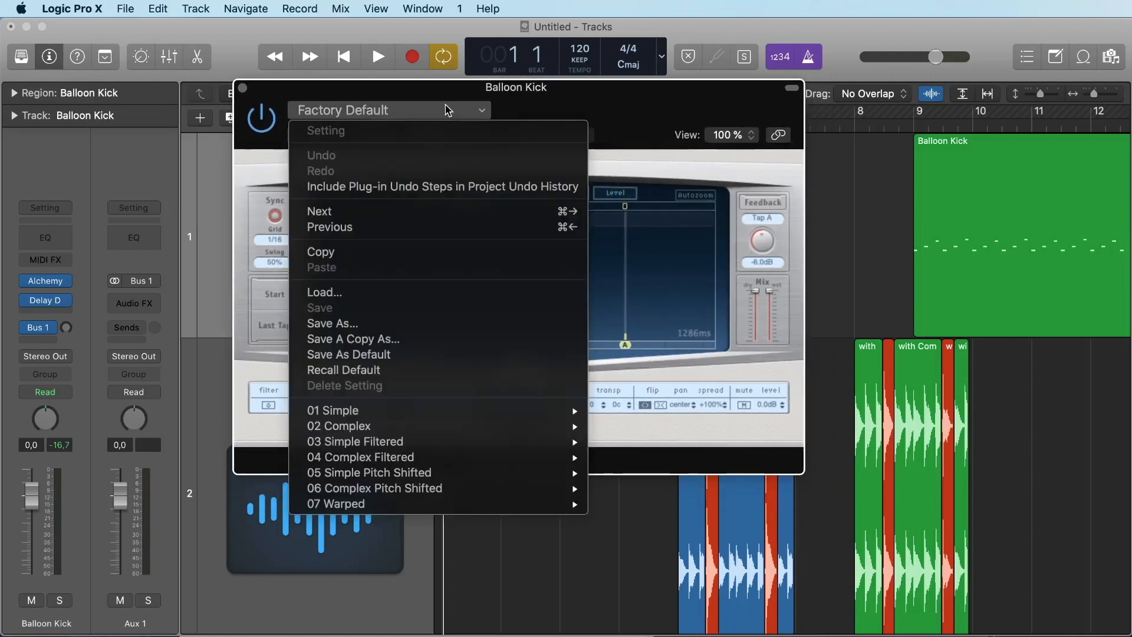
mouse_move(411, 417)
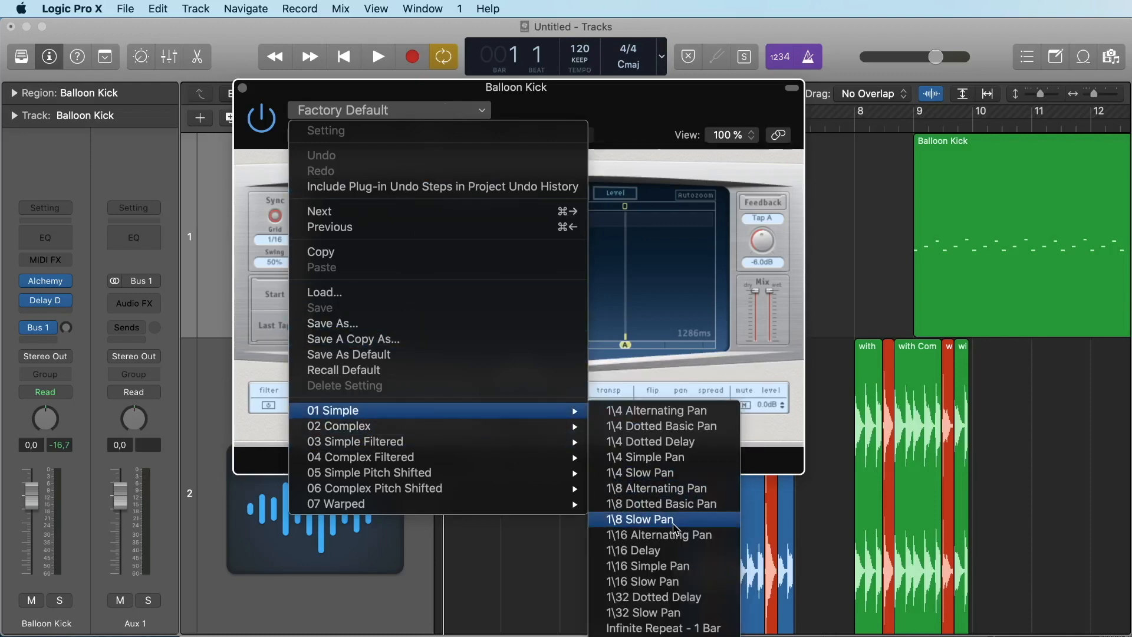
left_click(673, 524)
key("space")
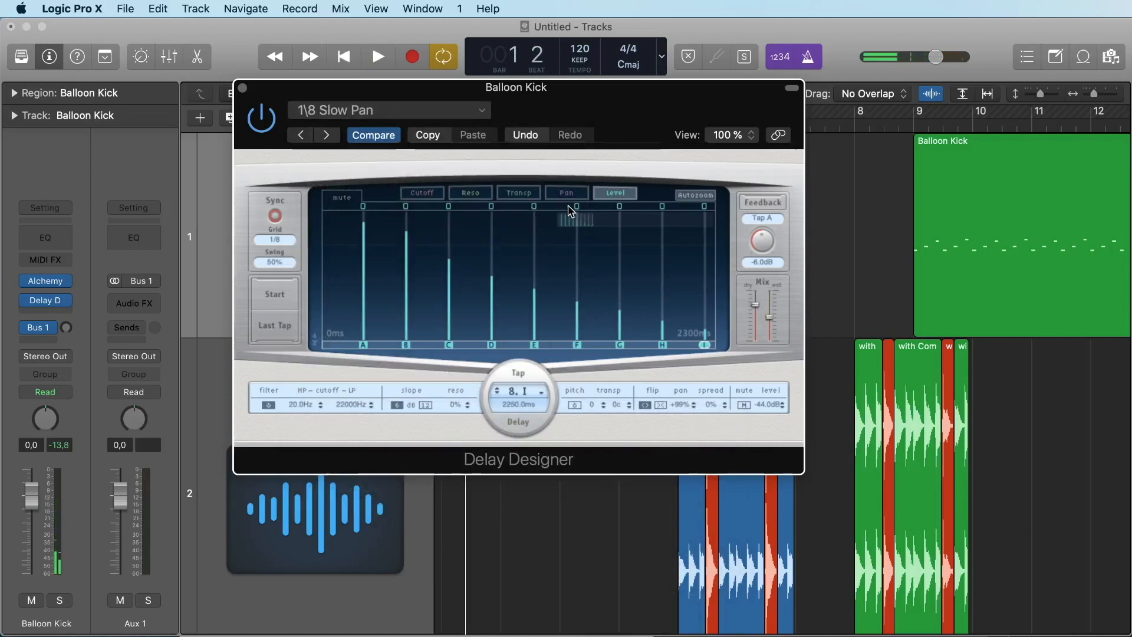
Step: Transpose taps D and B by +4 semitones and tap C by -4 semitones, auditioning the loop
left_click(529, 196)
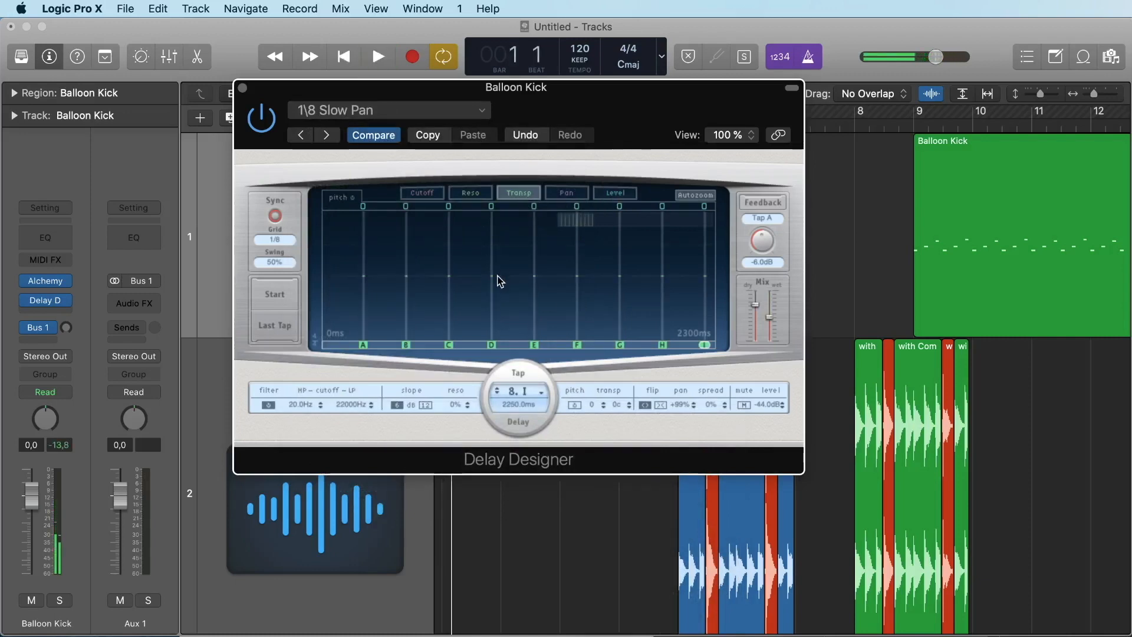
mouse_move(491, 276)
left_mouse_down()
mouse_move(492, 220)
mouse_move(490, 259)
left_mouse_up()
key("space")
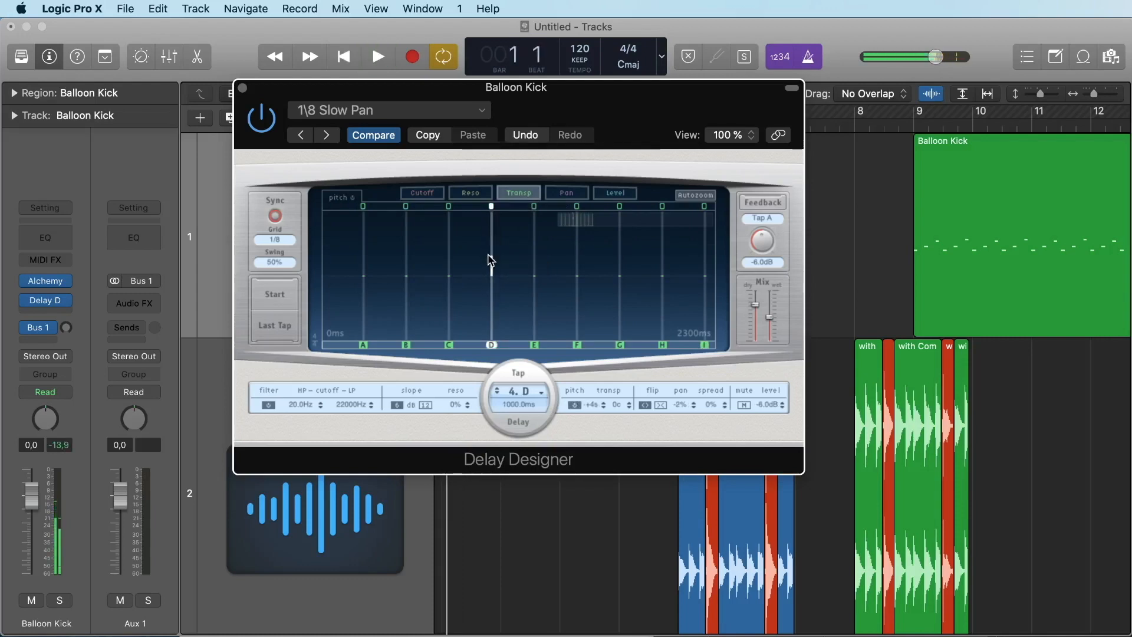
mouse_move(490, 260)
left_mouse_down()
mouse_move(450, 305)
mouse_move(446, 330)
left_mouse_up()
left_click_drag(409, 263, 412, 227)
key("space")
key("space")
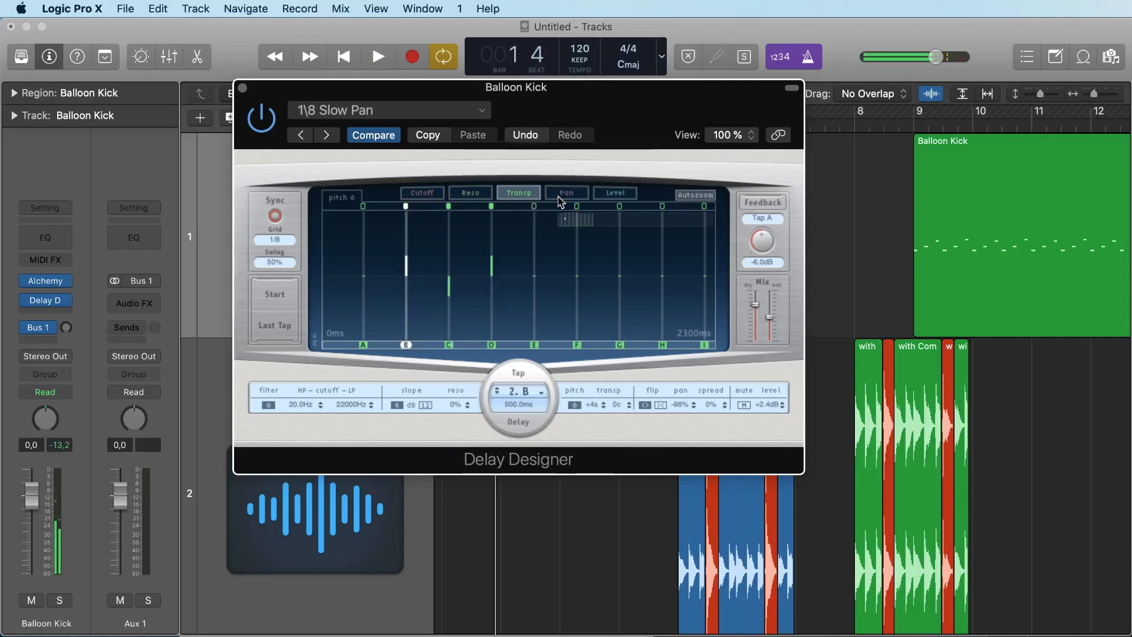
Step: Set tap B's level to -18.5 dB and tap C's level to +3.4 dB, and audition the loop
left_click(616, 195)
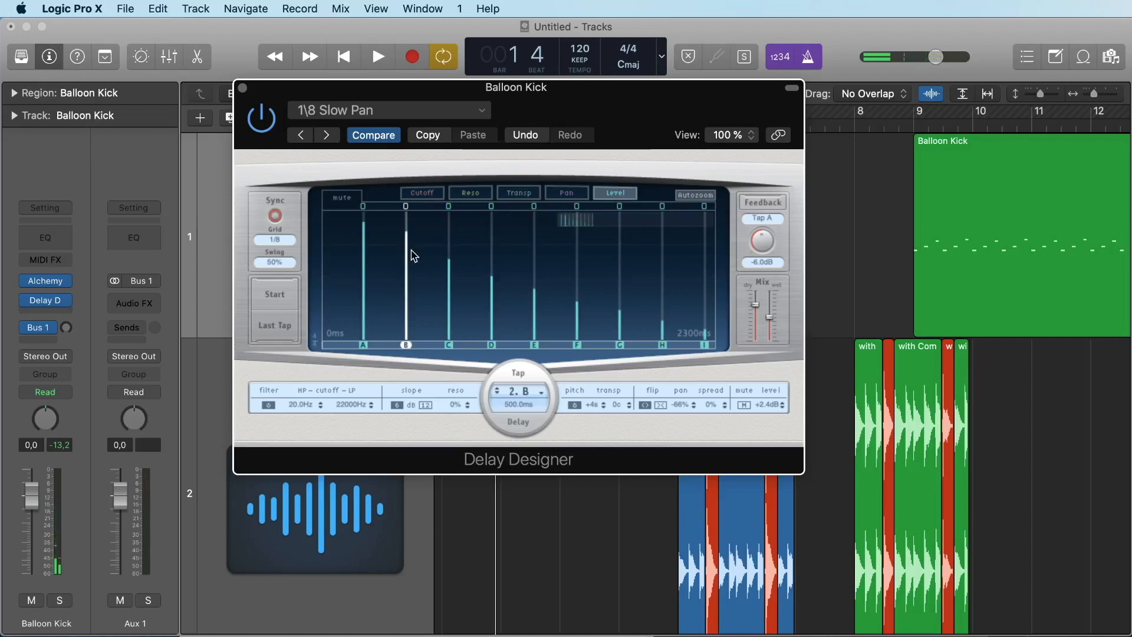
left_click_drag(414, 255, 407, 325)
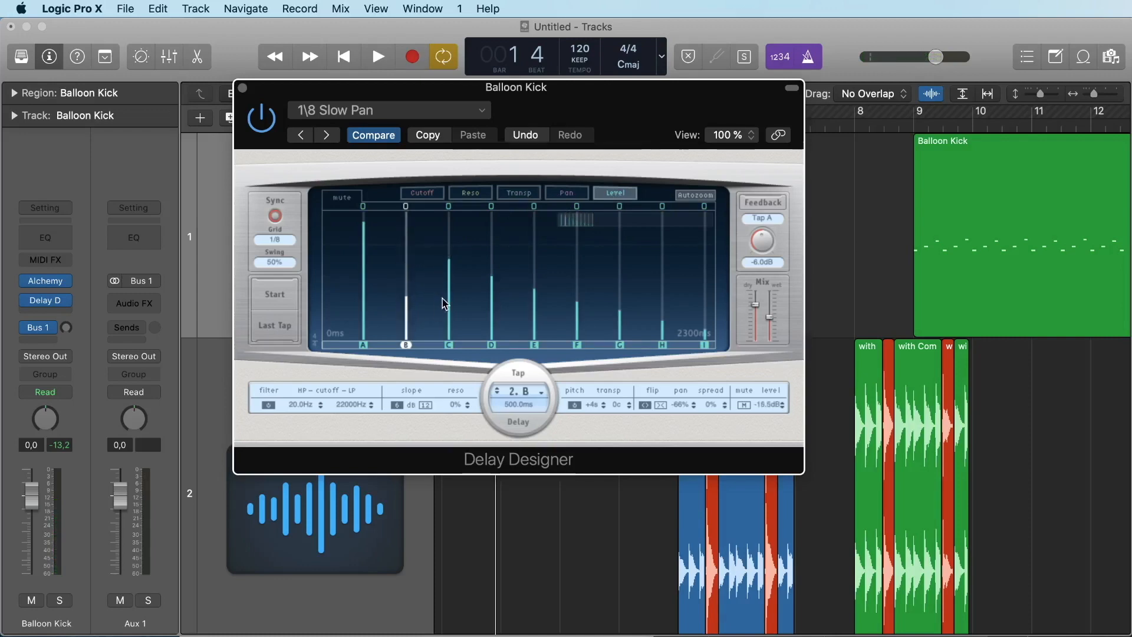
left_click(450, 295)
left_click_drag(452, 265, 452, 264)
key("space")
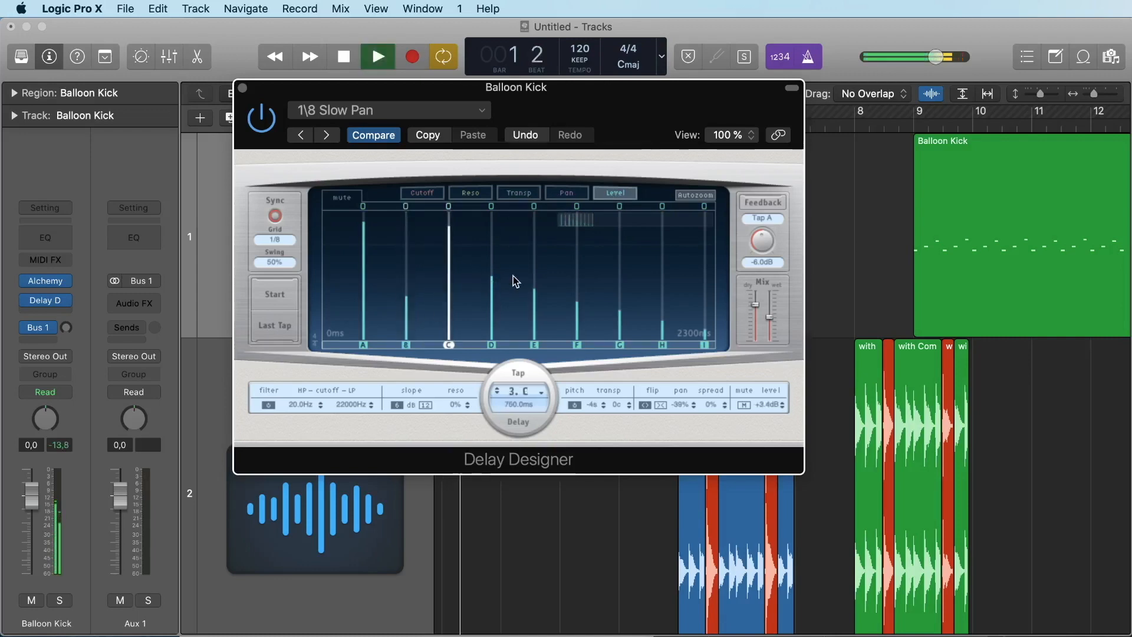
key("space")
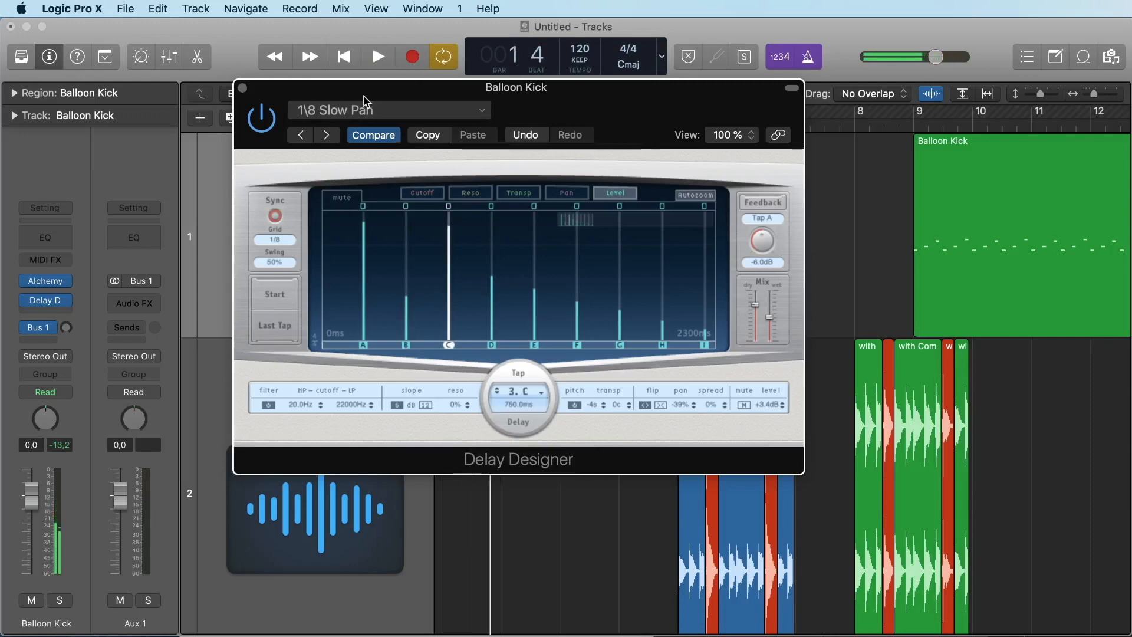
Step: Audition the Filter Up 1 Bar preset from 04 Complex Filtered, followed by the Hearing Doubles preset
left_click(361, 111)
mouse_move(458, 461)
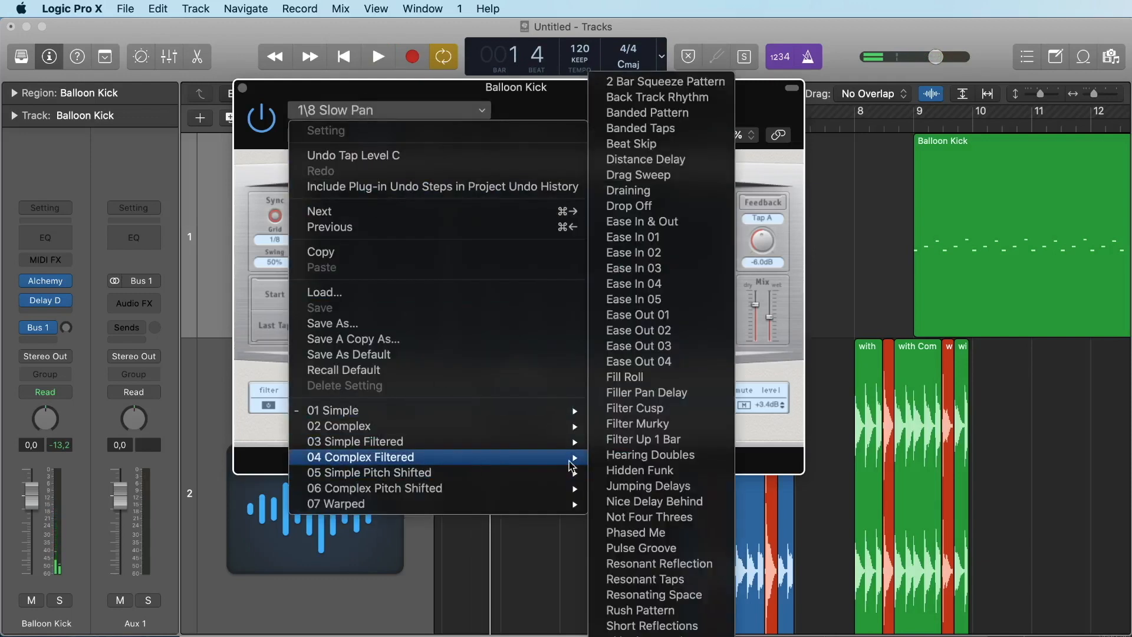
left_click(626, 439)
key("space")
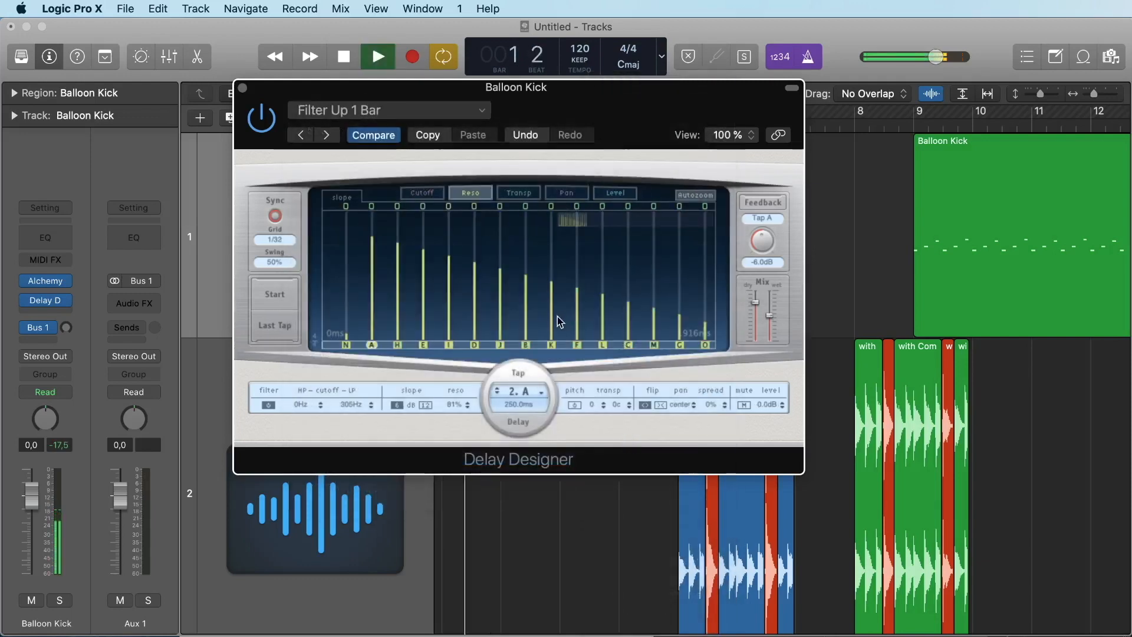
left_click(326, 135)
Step: Load and audition the Flash Forward preset from 06 Complex Pitch Shifted, check its Cutoff view, and close the Delay Designer
left_click(344, 111)
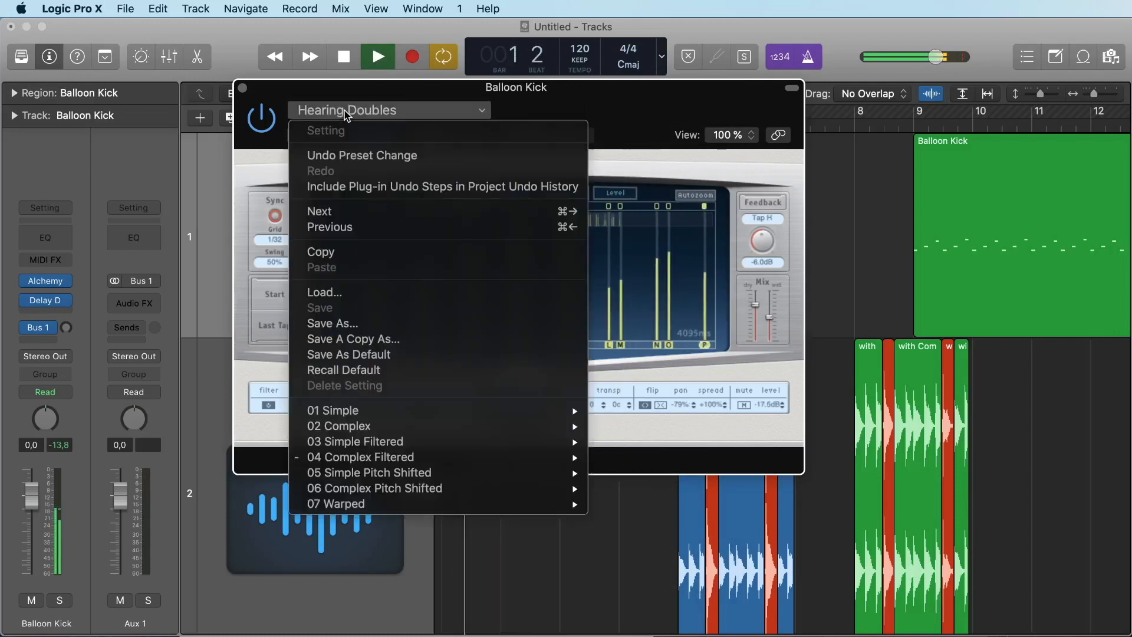
mouse_move(473, 495)
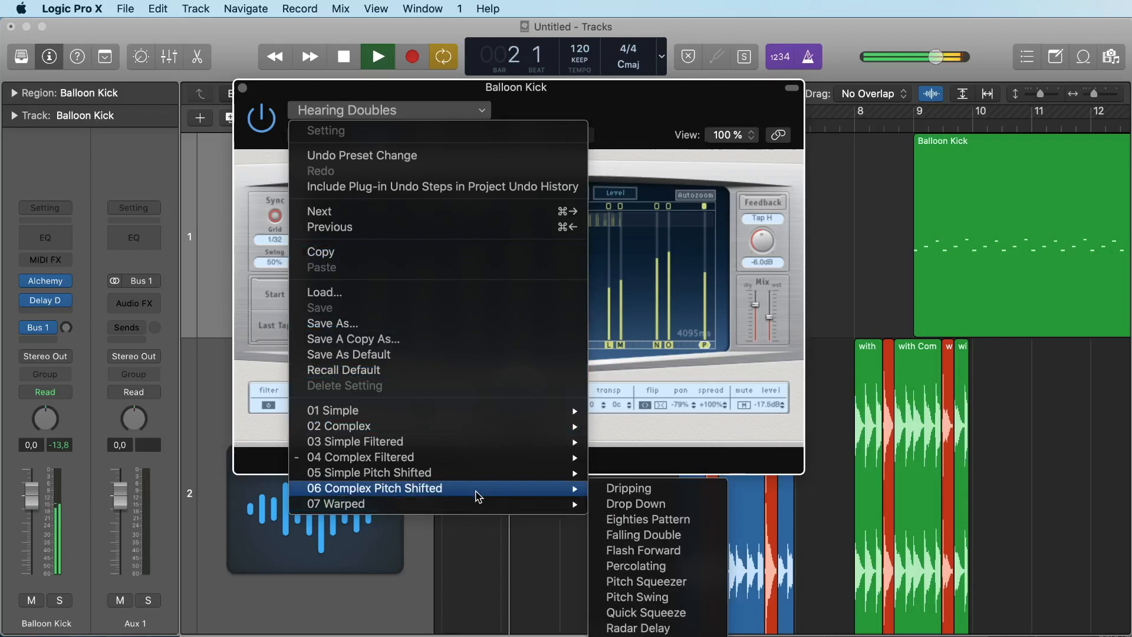
left_click(628, 550)
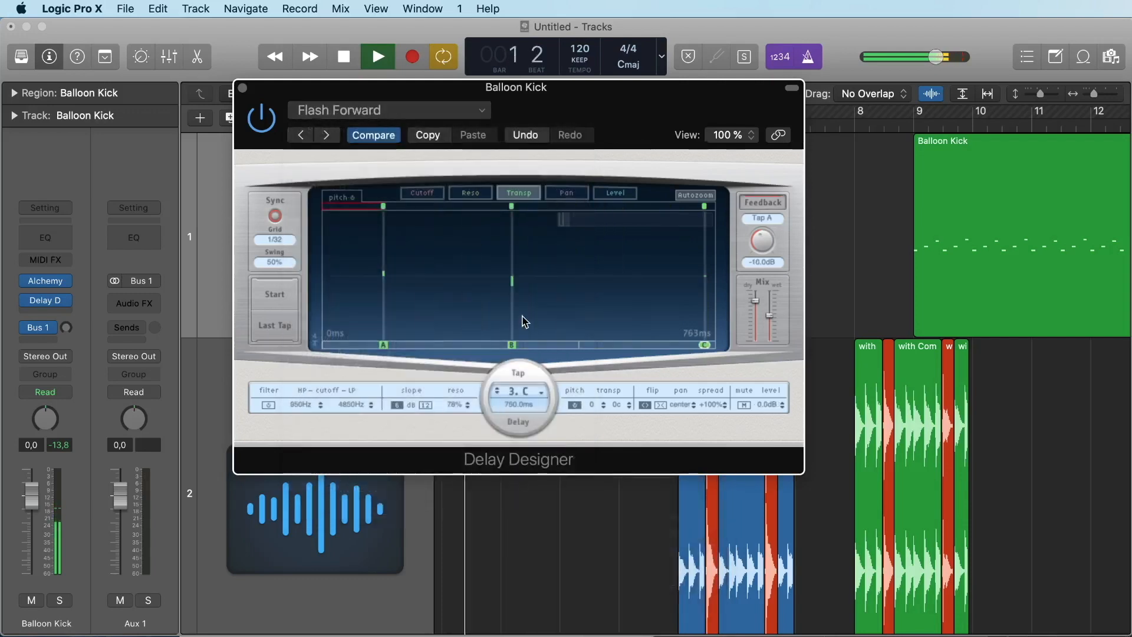
key("space")
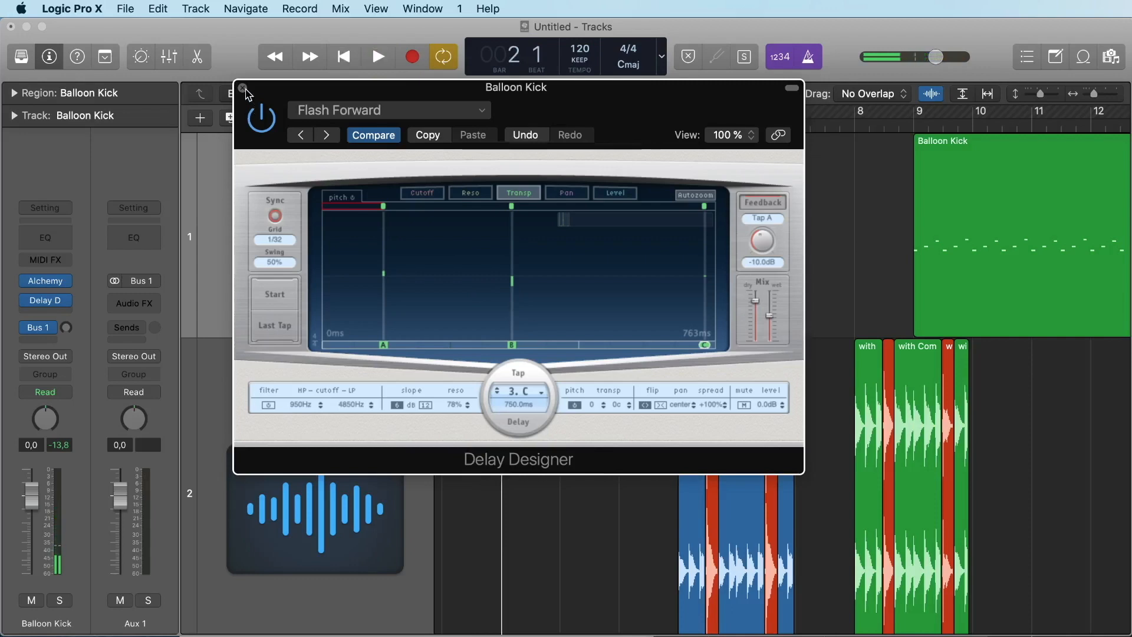
left_click(438, 196)
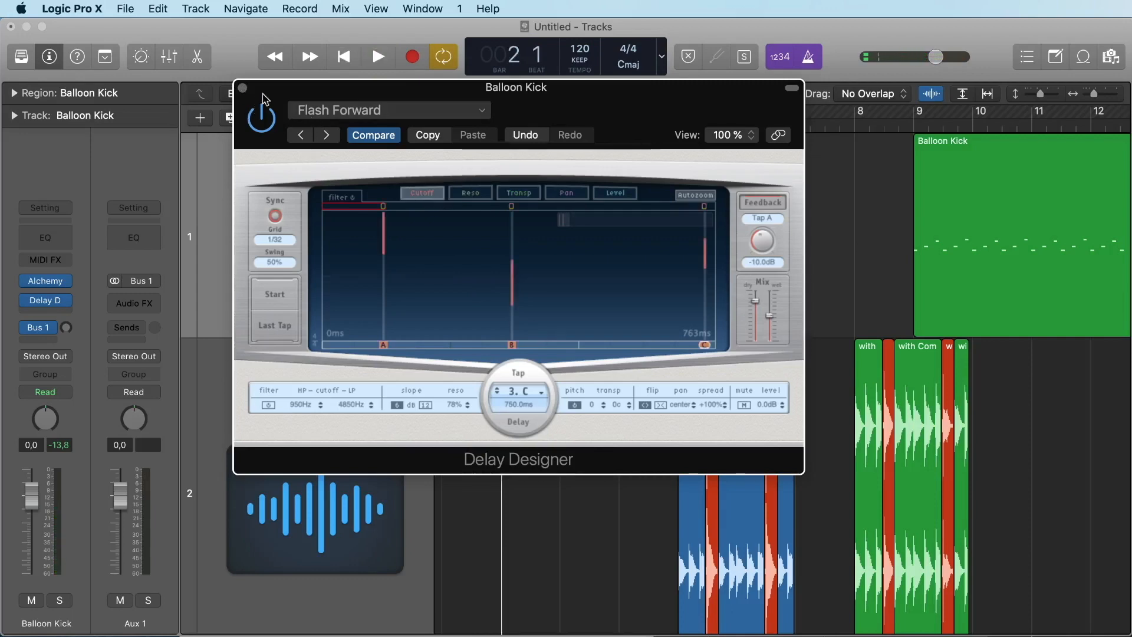
left_click(242, 88)
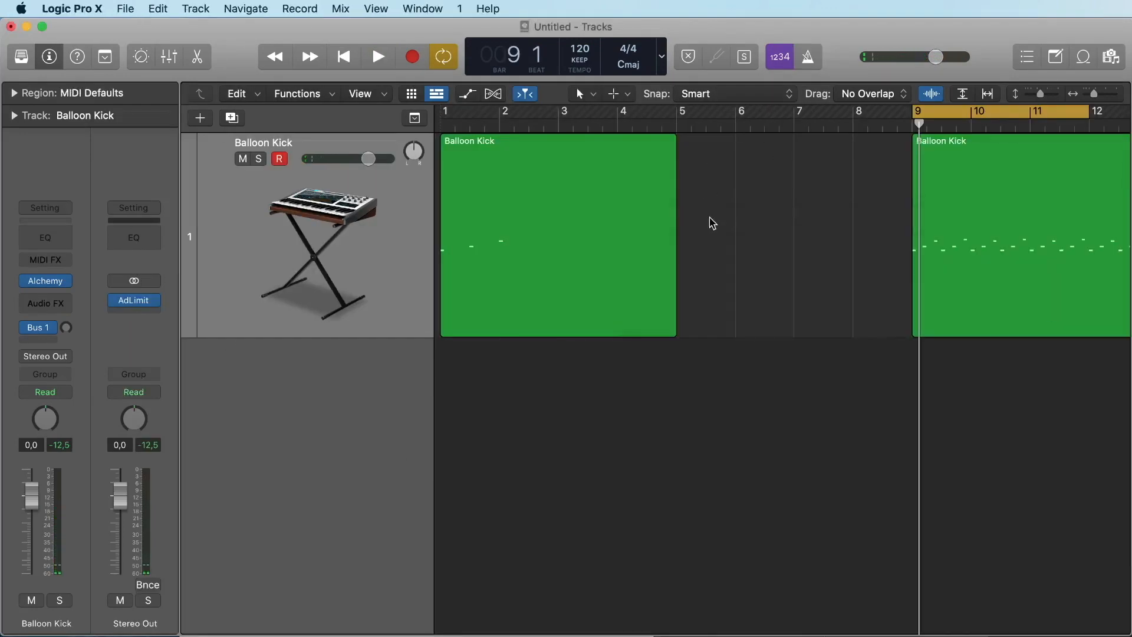
Step: Insert the Pedalboard from Amps and Pedals into the Balloon Kick channel's empty audio effect slot
left_click(55, 303)
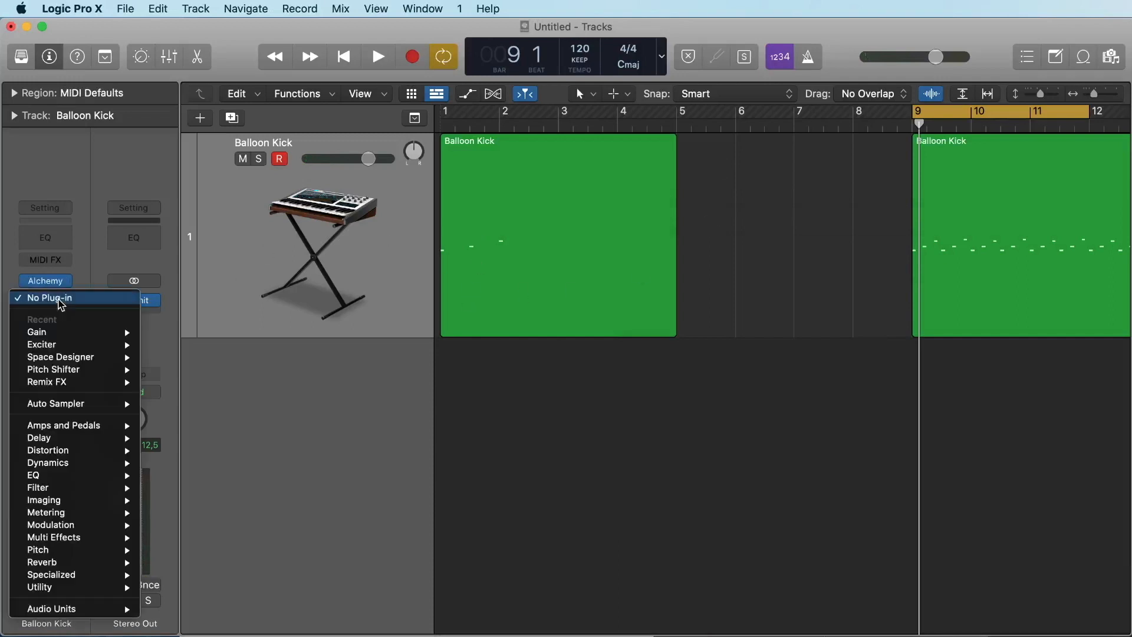
mouse_move(96, 427)
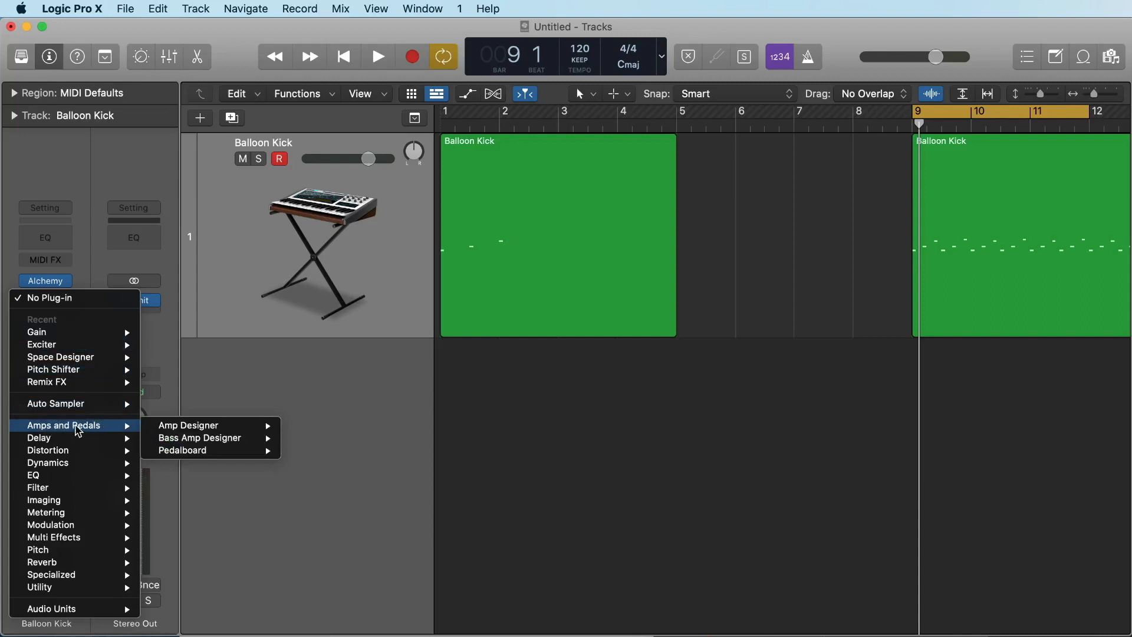
mouse_move(180, 431)
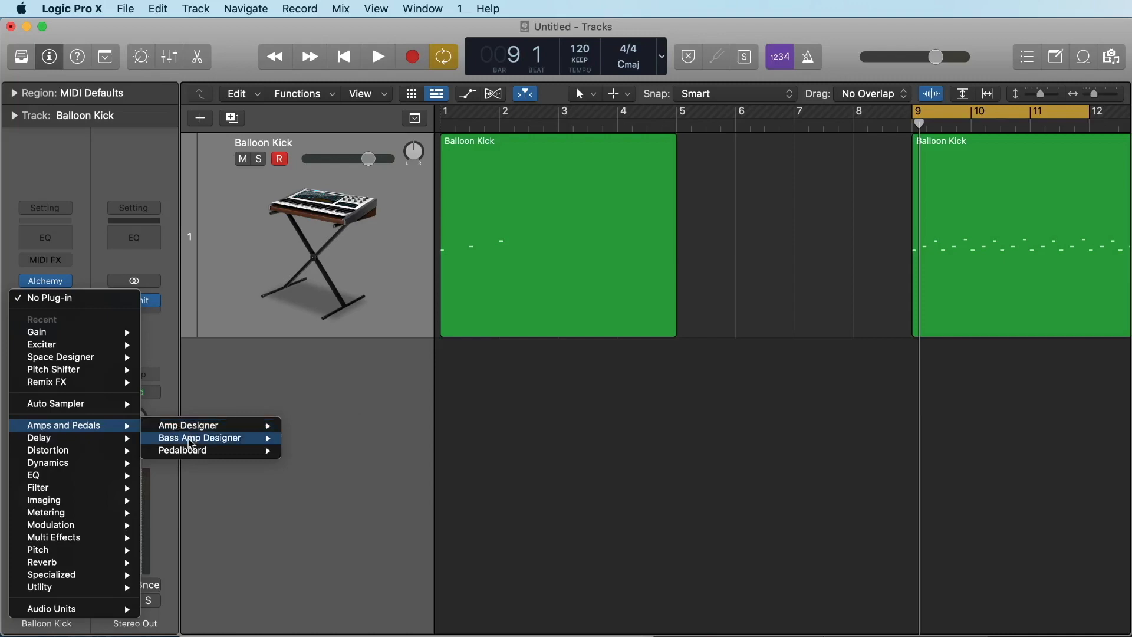
mouse_move(207, 450)
left_click(307, 453)
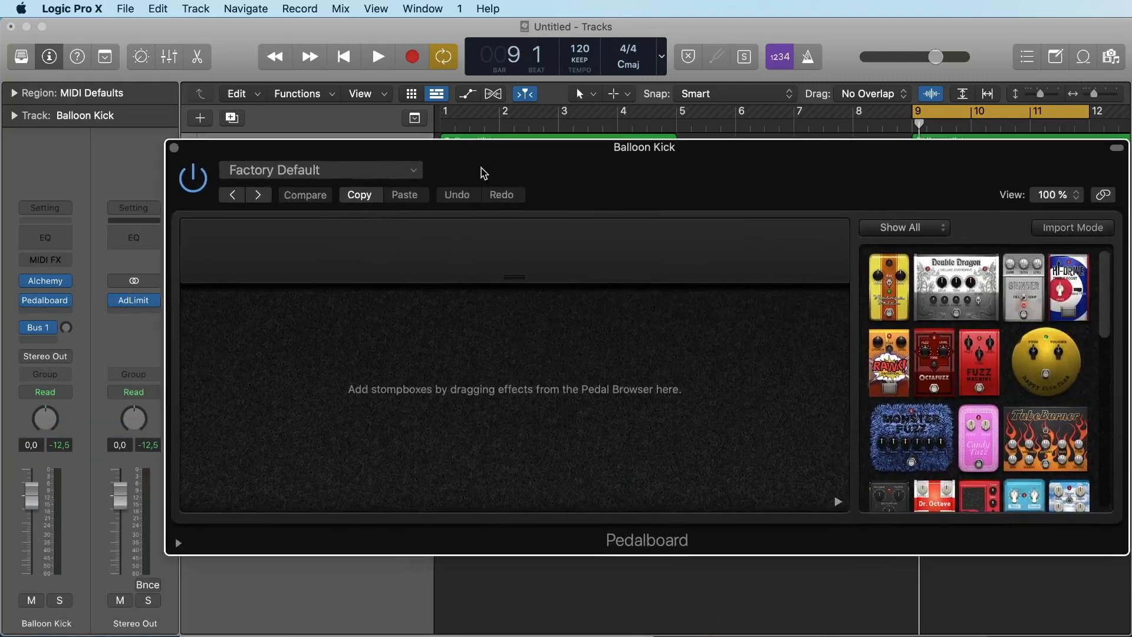
Step: Load the Bright Vintage Drive preset from the Overdrive group into the Pedalboard
left_click(302, 170)
mouse_move(254, 468)
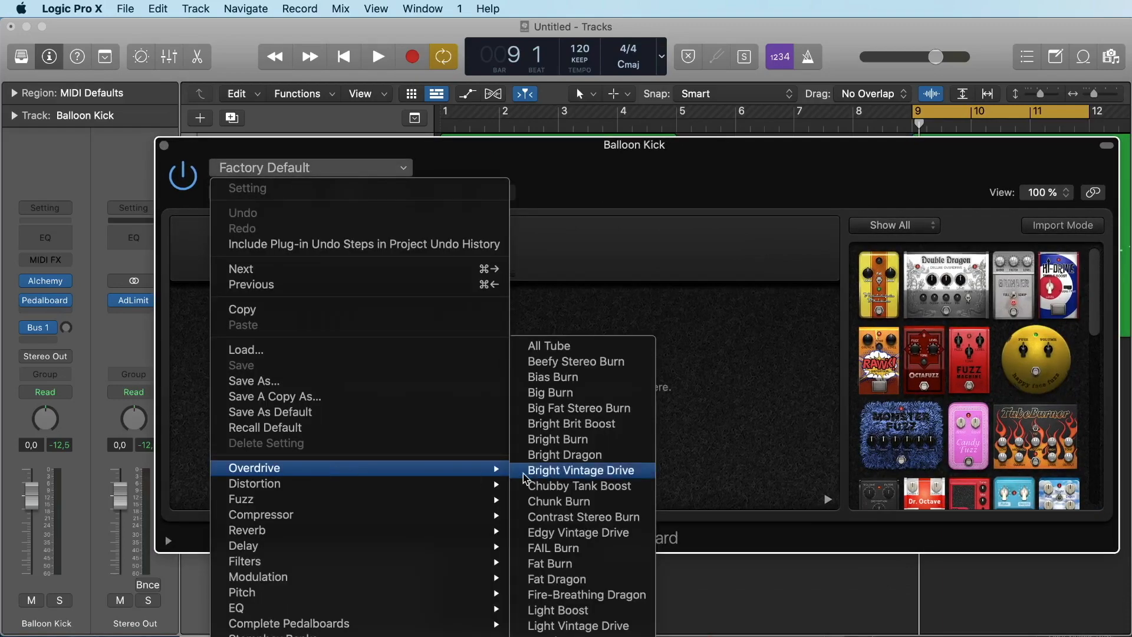
left_click(566, 467)
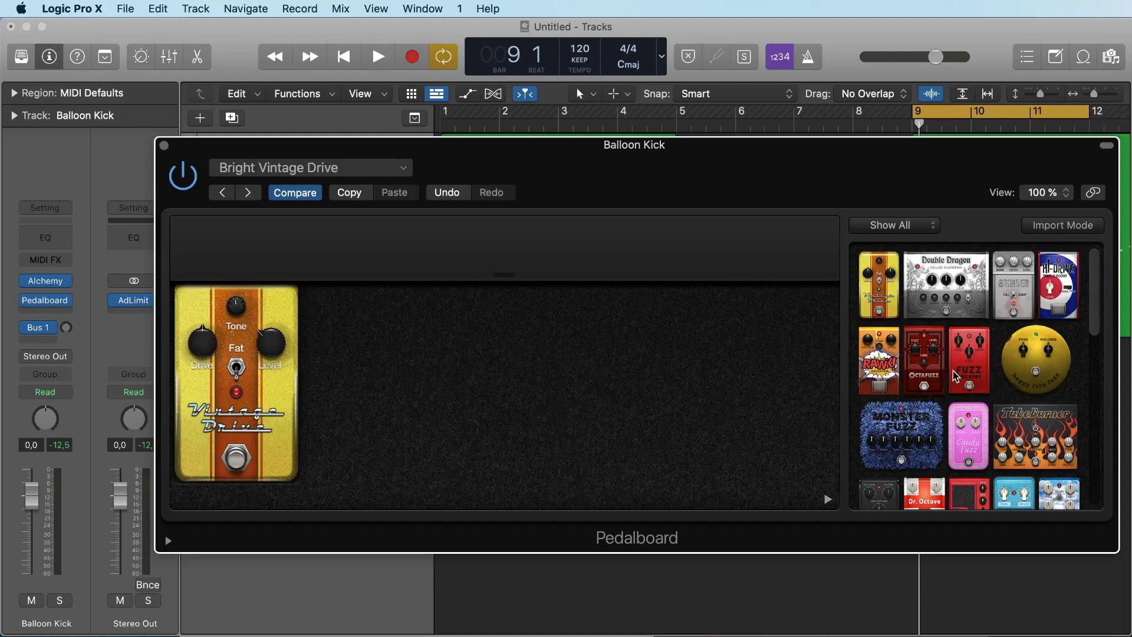
Step: Add the Octafuzz and Monster Fuzz pedals after Vintage Drive, play the loop, and select Monster Fuzz
left_click_drag(924, 360, 598, 372)
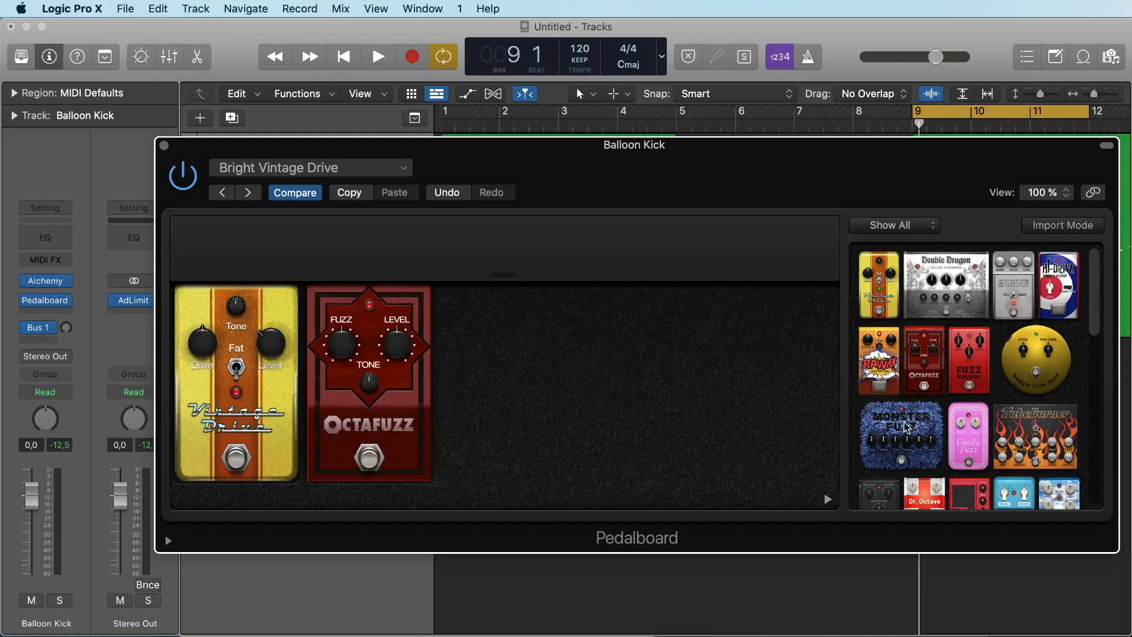
left_click_drag(906, 428, 601, 401)
key("space")
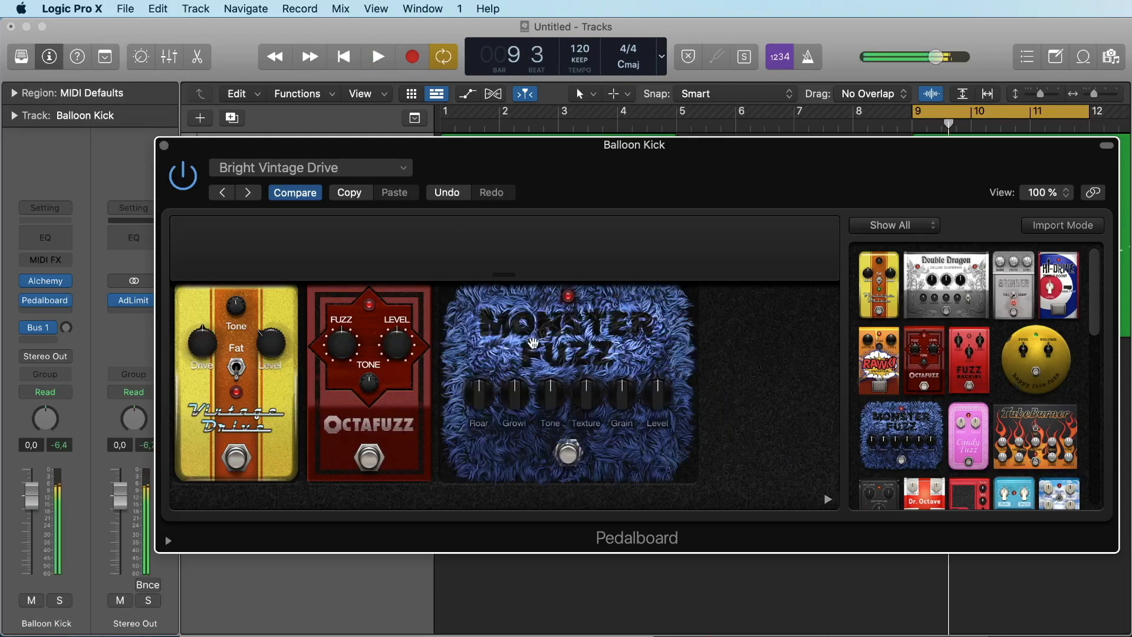
left_click(567, 320)
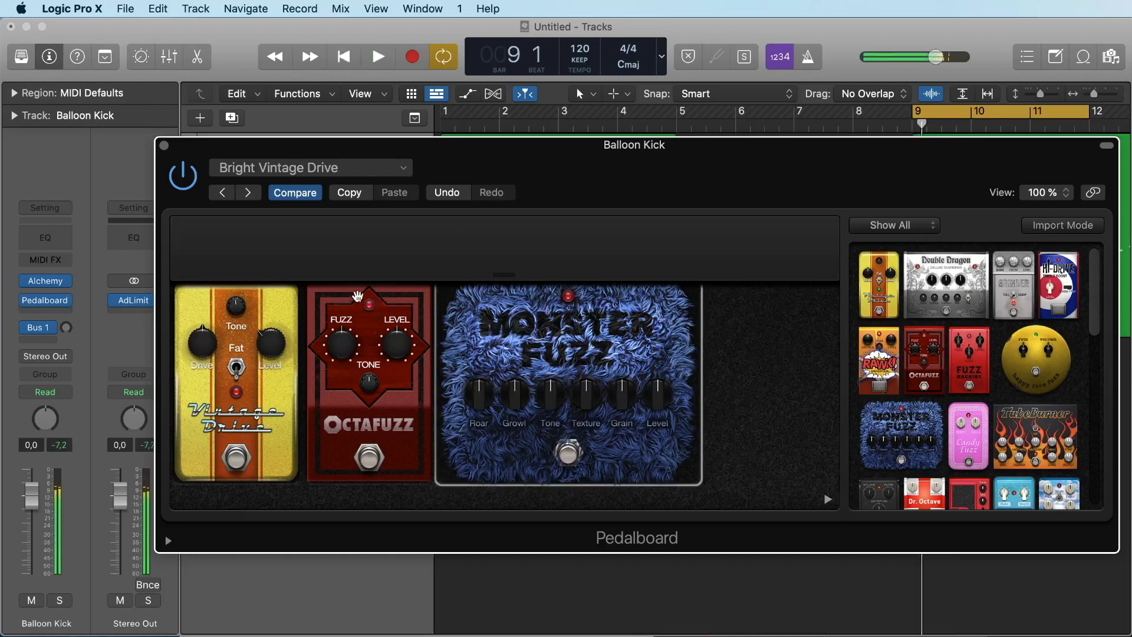
Step: Close the Pedalboard and replace it on the Balloon Kick channel with Amp Designer, moving its window fully into view
left_click(165, 146)
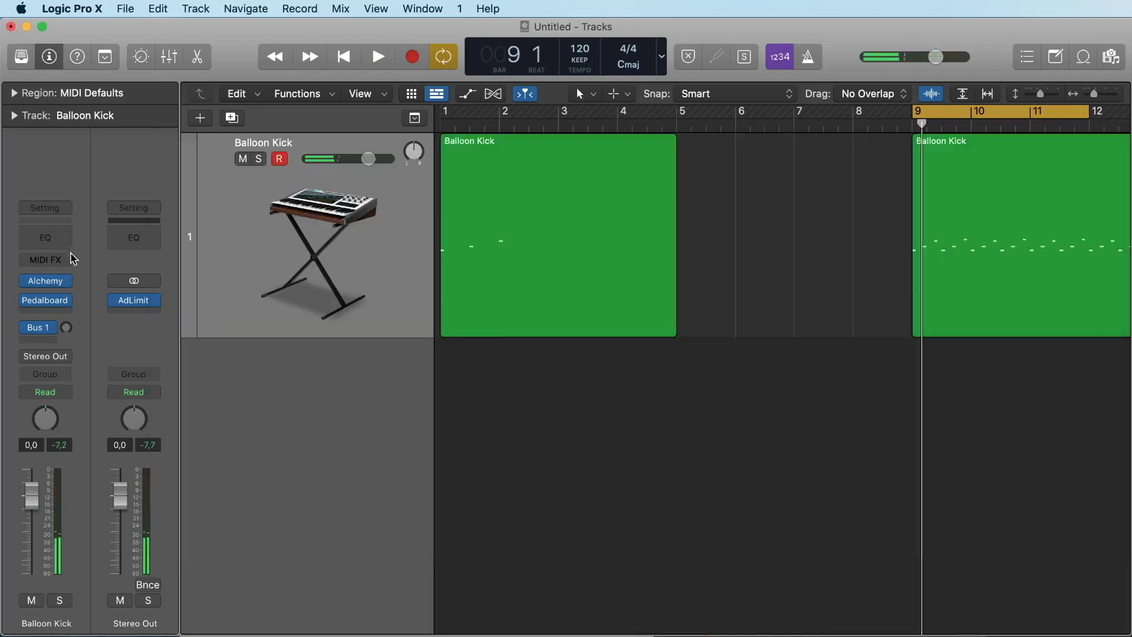
left_click(69, 301)
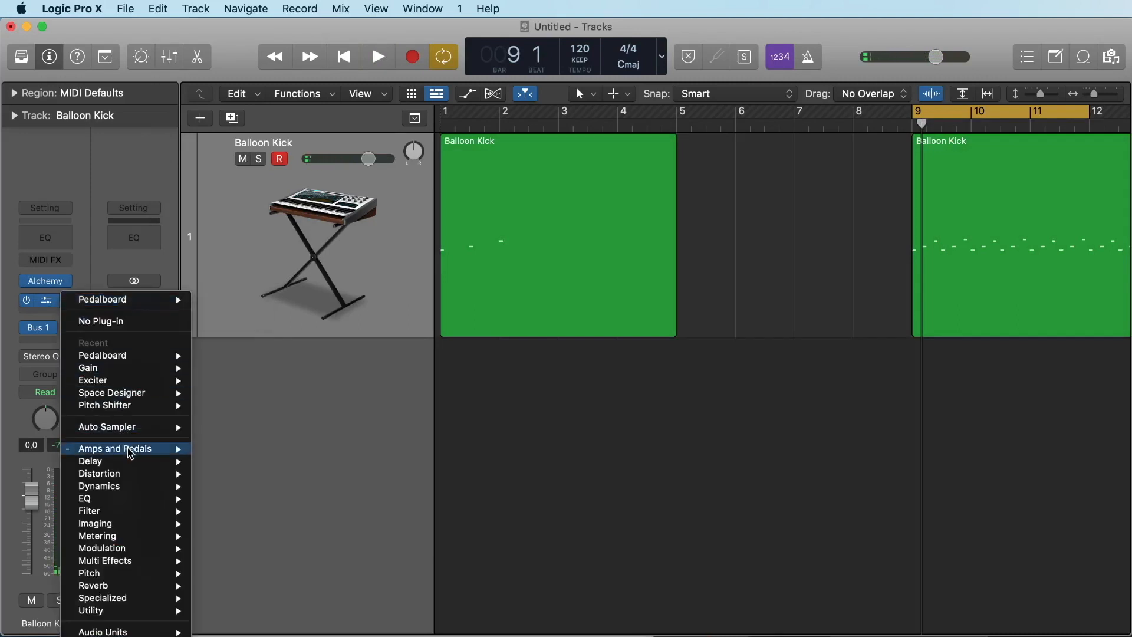
mouse_move(129, 453)
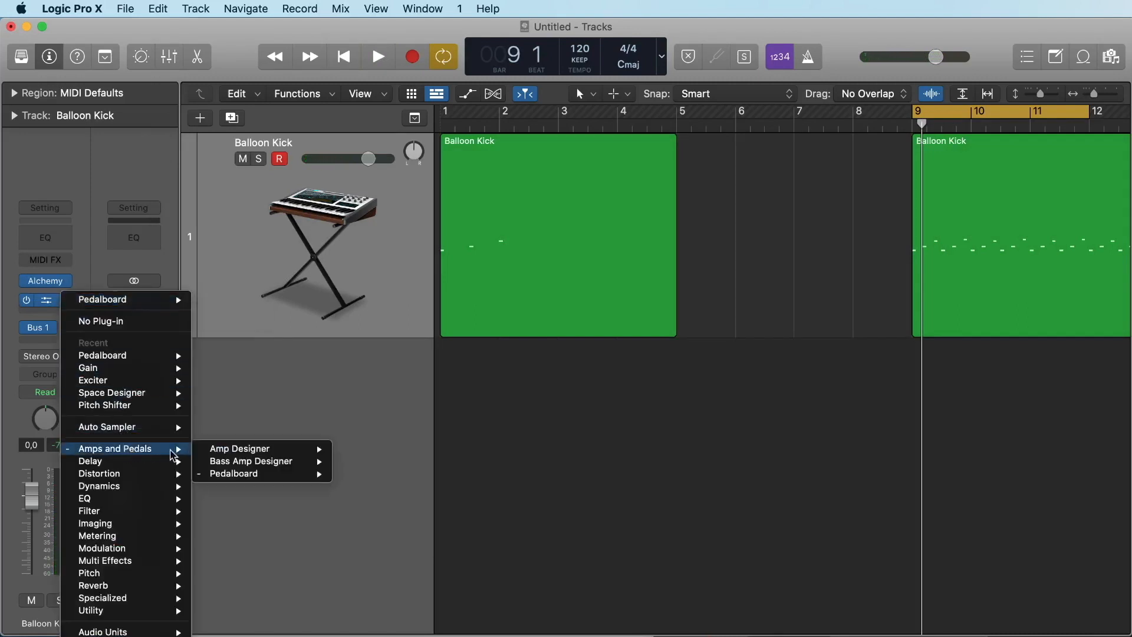
mouse_move(247, 449)
left_click(357, 449)
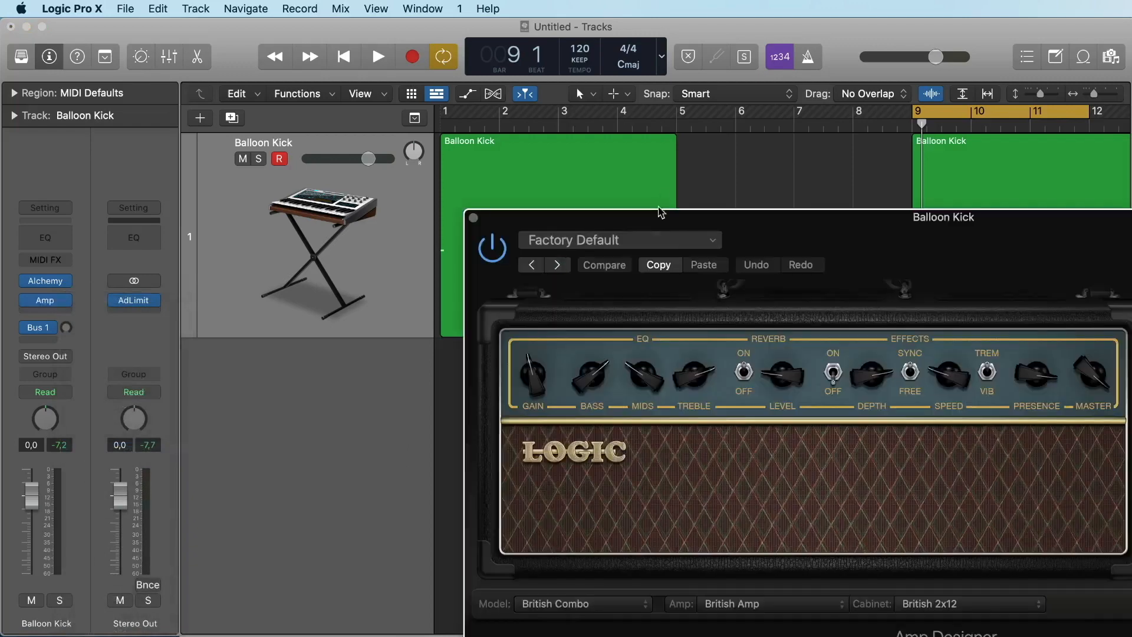
left_click_drag(795, 243, 453, 114)
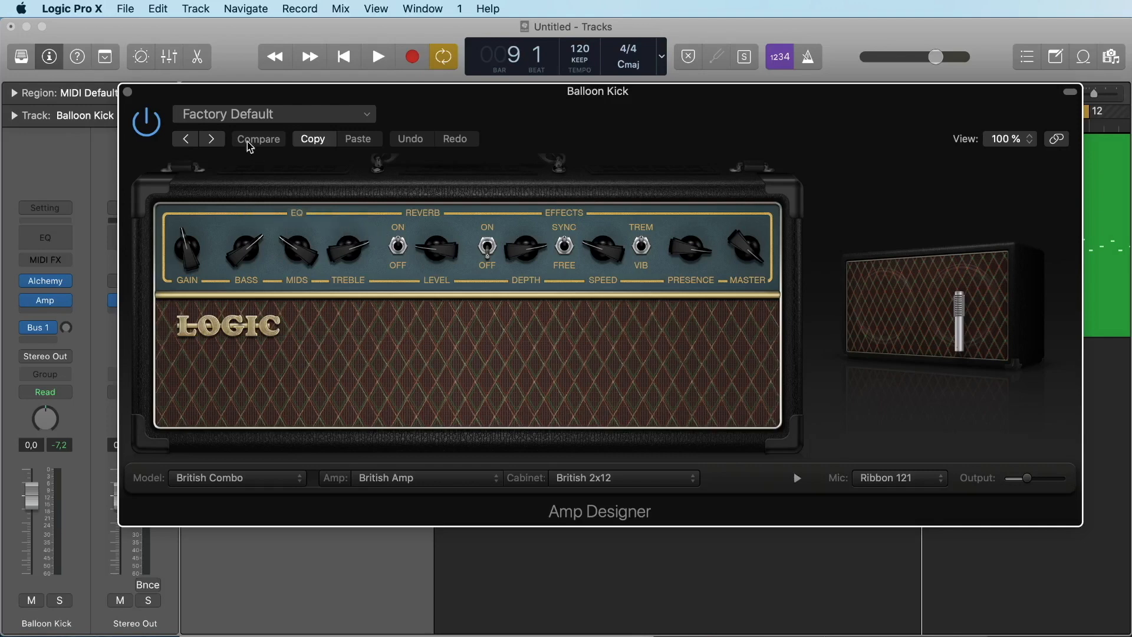
Step: Load the Britannica Crunch preset from 02 Crunch into Amp Designer and play the loop
left_click(226, 118)
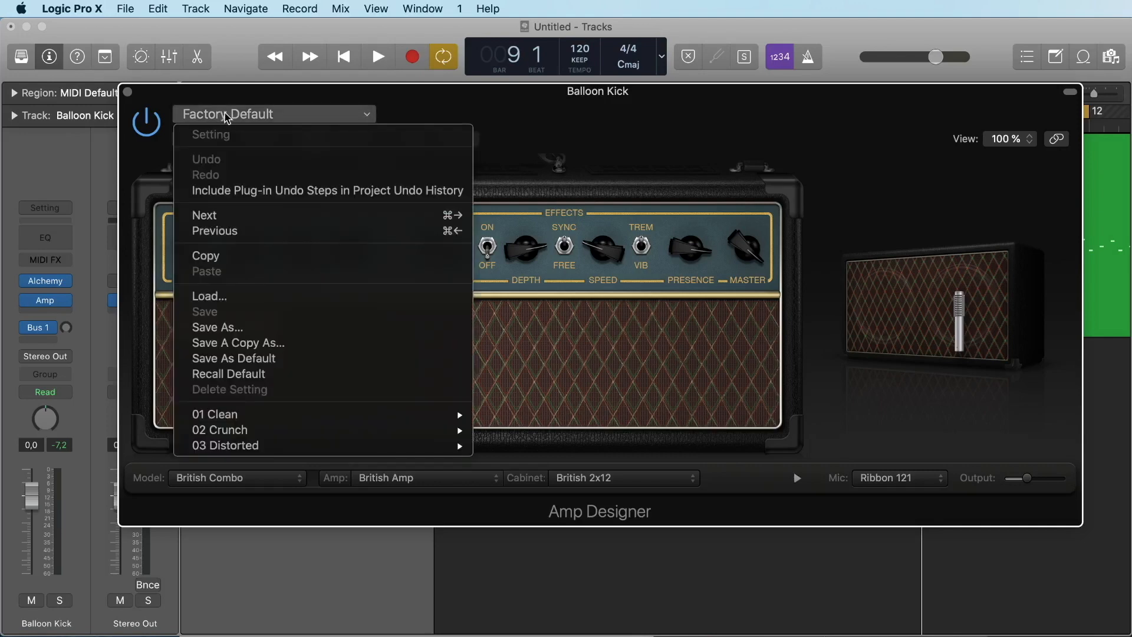
mouse_move(313, 429)
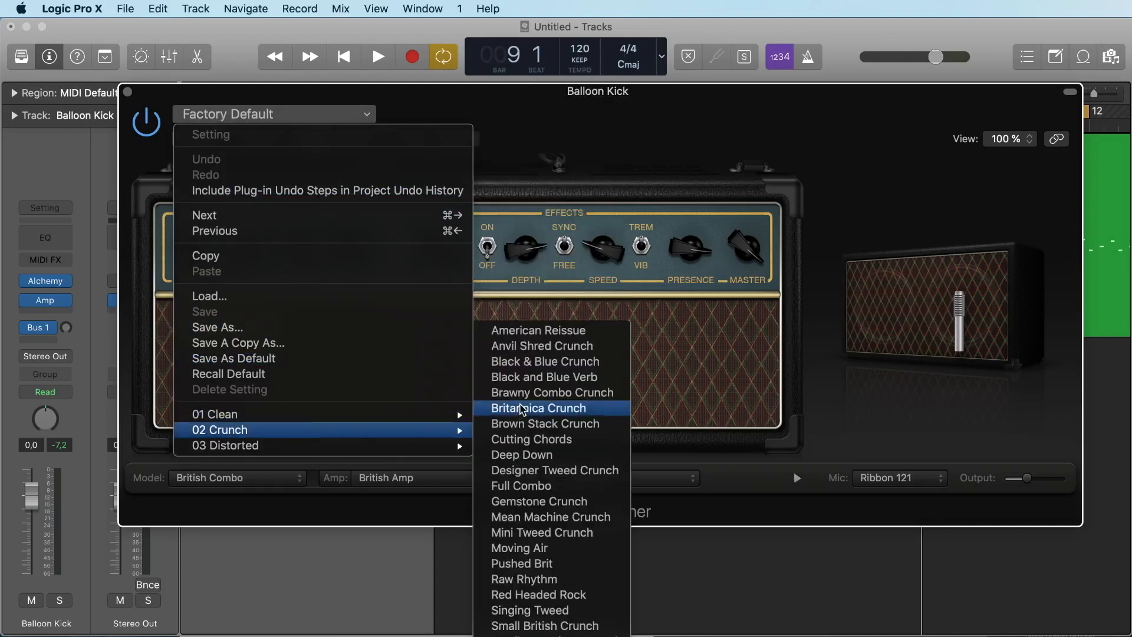
left_click(528, 407)
key("space")
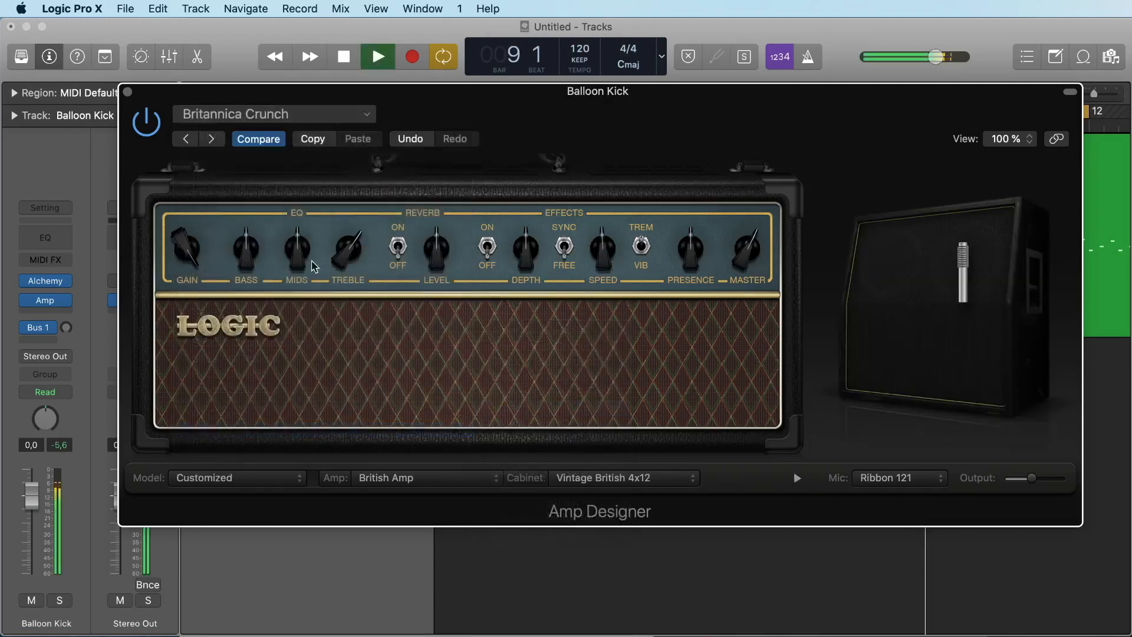
Step: Audition the following Amp Designer presets one after another up to Full Combo, and stop playback
left_click(211, 139)
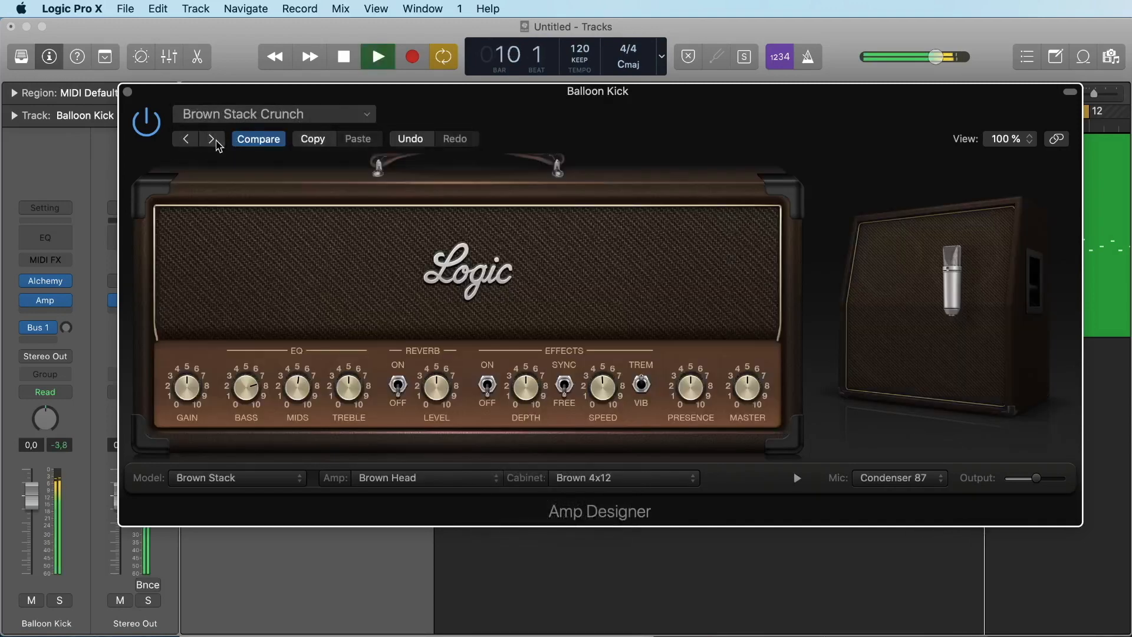
left_click(211, 138)
left_click(211, 138)
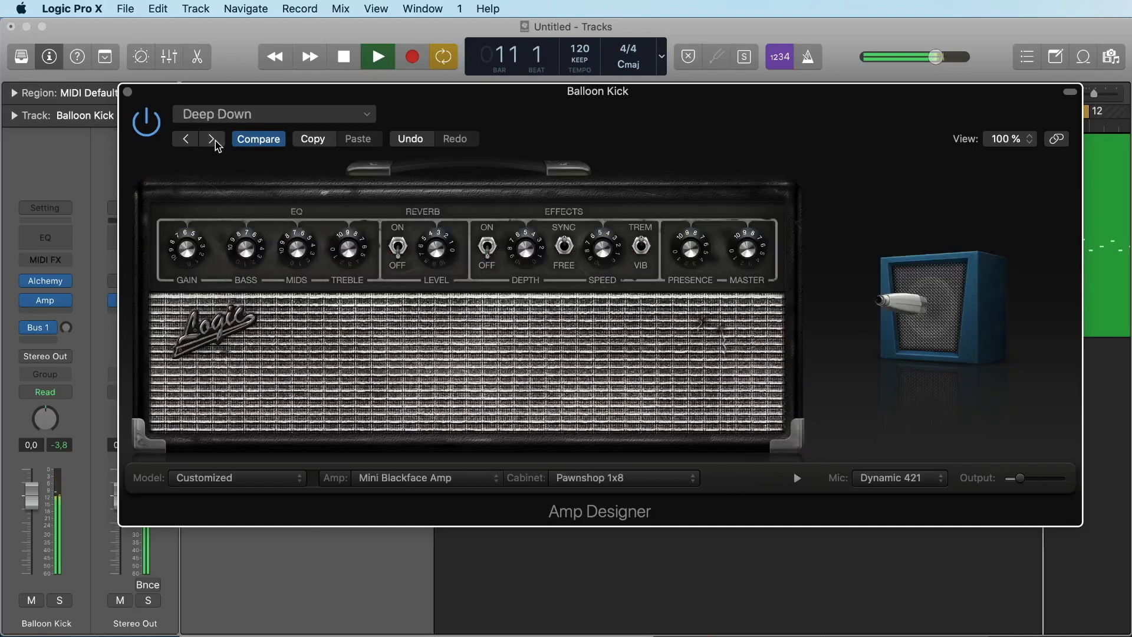
left_click(211, 139)
left_click(211, 138)
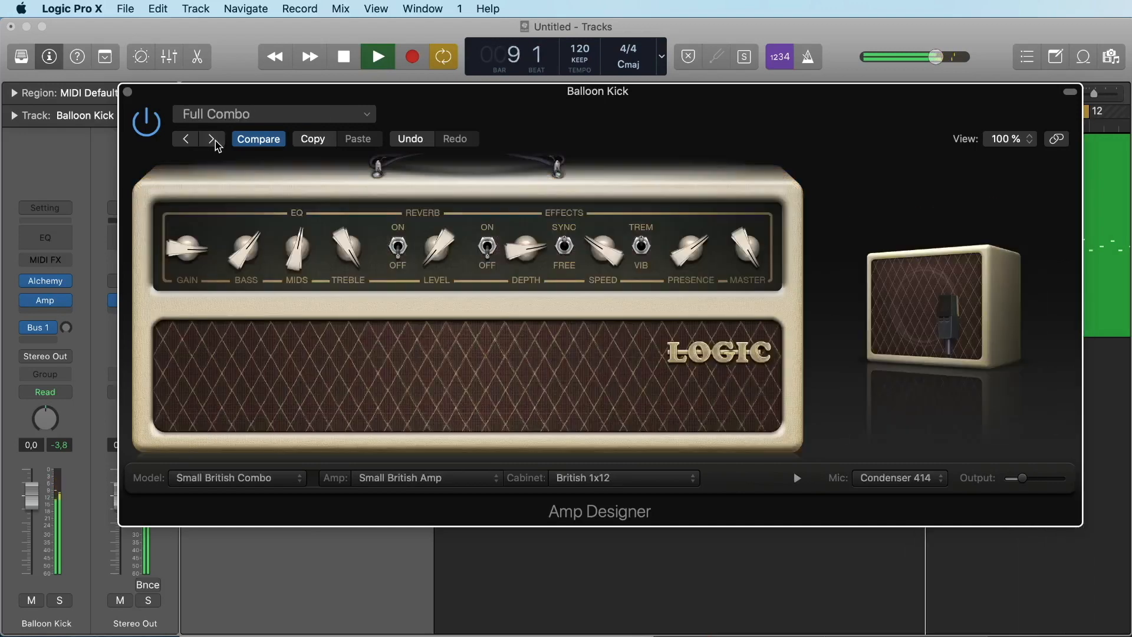
key("space")
Step: Adjust the Full Combo amp's bass, mids and reverb level while the loop plays
left_click_drag(296, 248, 252, 306)
key("space")
left_click_drag(343, 254, 344, 336)
left_click_drag(344, 255, 375, 153)
left_click_drag(434, 247, 405, 212)
left_click(403, 244)
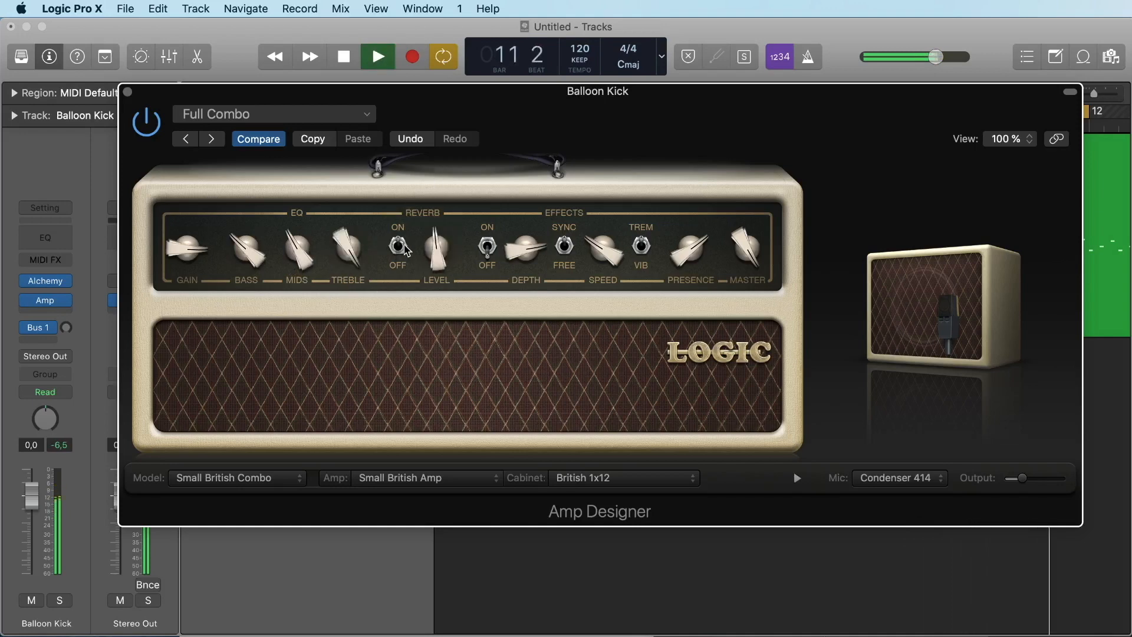
left_click_drag(433, 248, 434, 189)
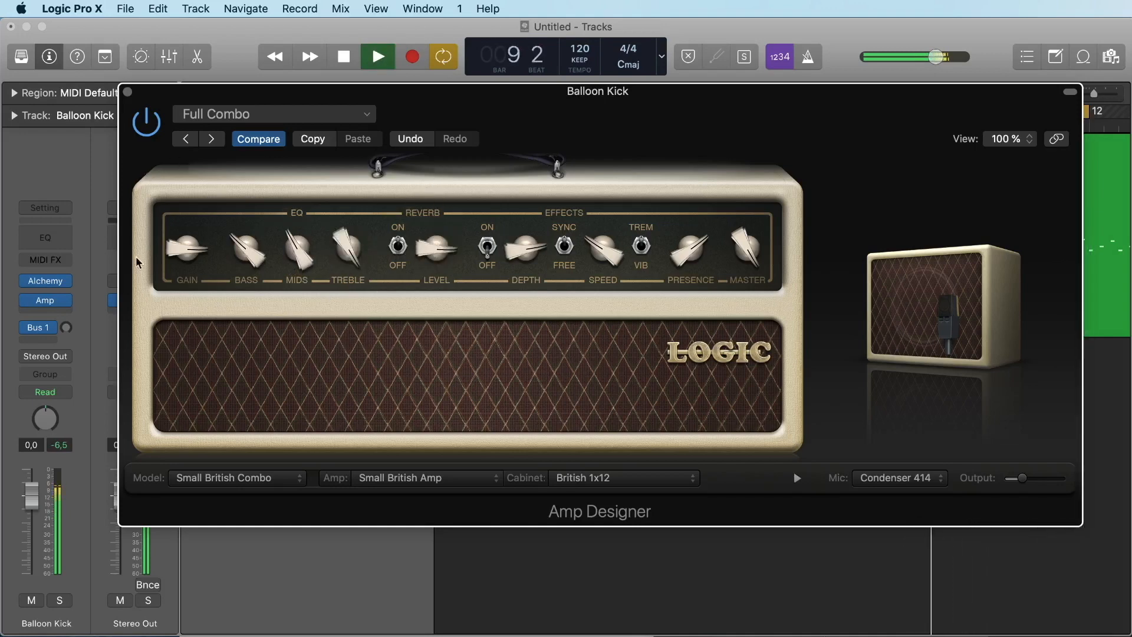
Step: Stop playback, replace Amp Designer with the stereo Bitcrusher from the Distortion group, and play the loop
mouse_move(60, 305)
key("space")
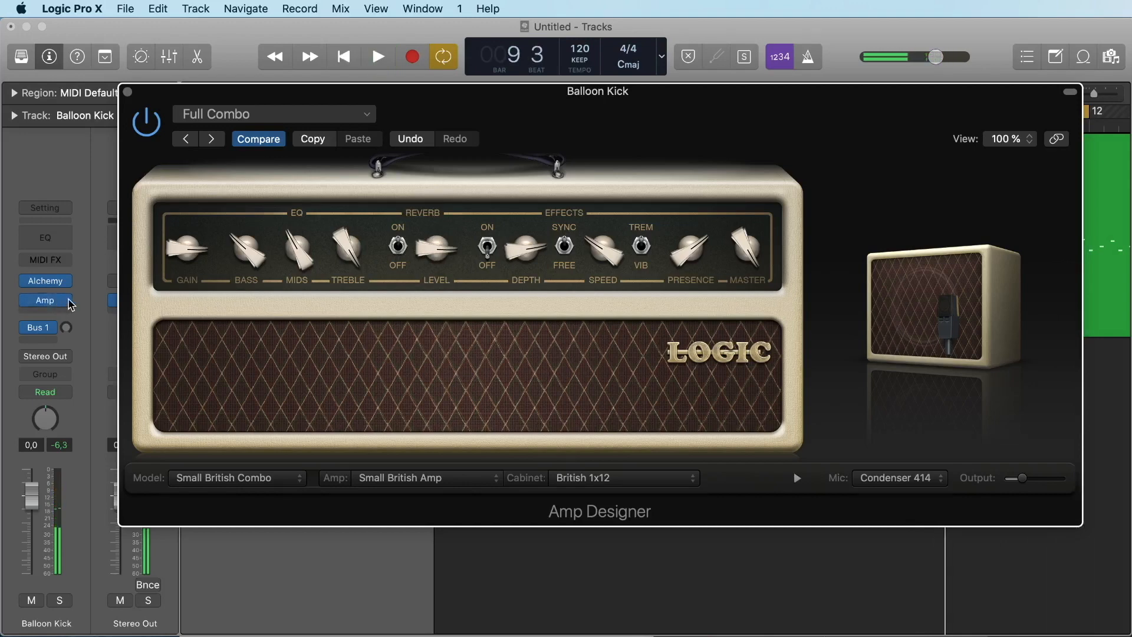
left_click(70, 303)
mouse_move(151, 461)
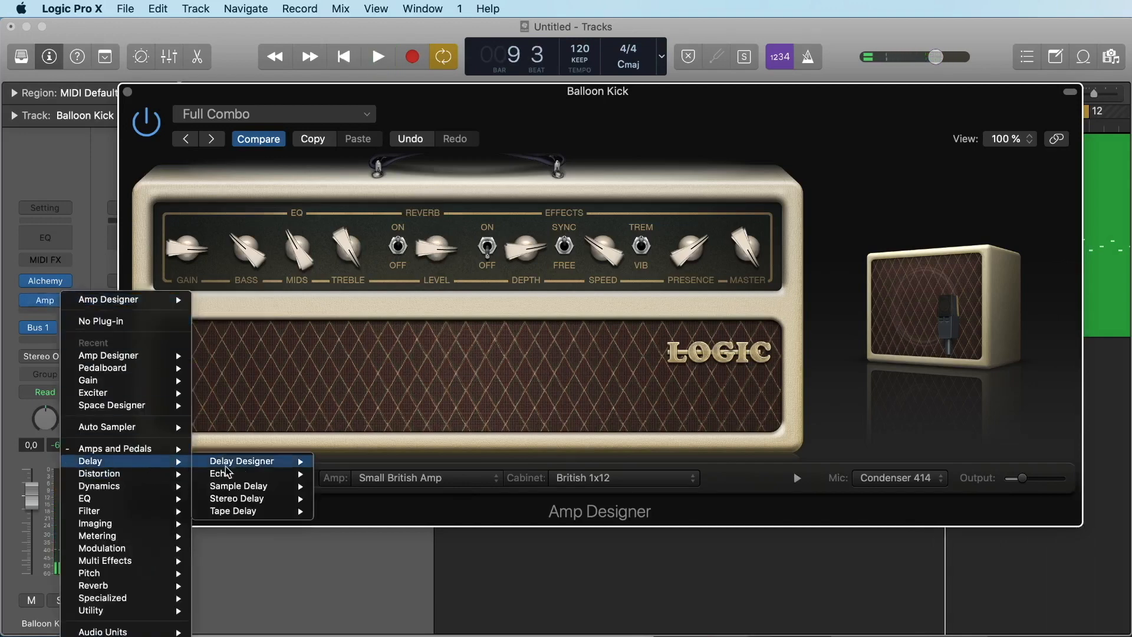
mouse_move(234, 478)
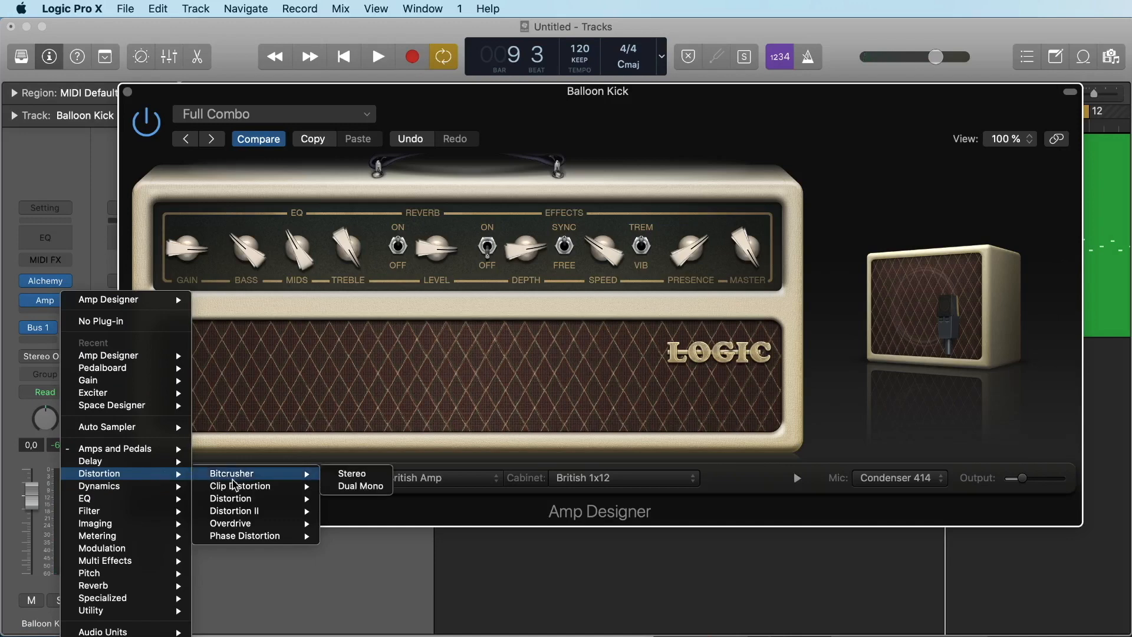
left_click(338, 479)
key("space")
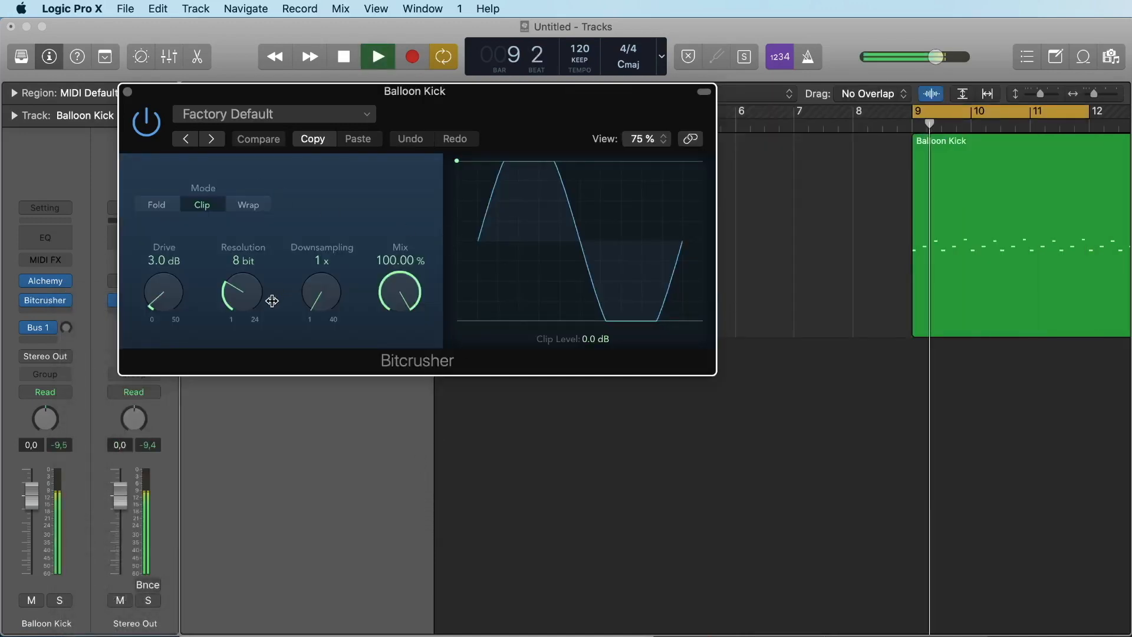
Step: Set the Bitcrusher's Downsampling to 15x and Resolution to 4 bit during playback, and stop the loop
left_click_drag(271, 300, 319, 210)
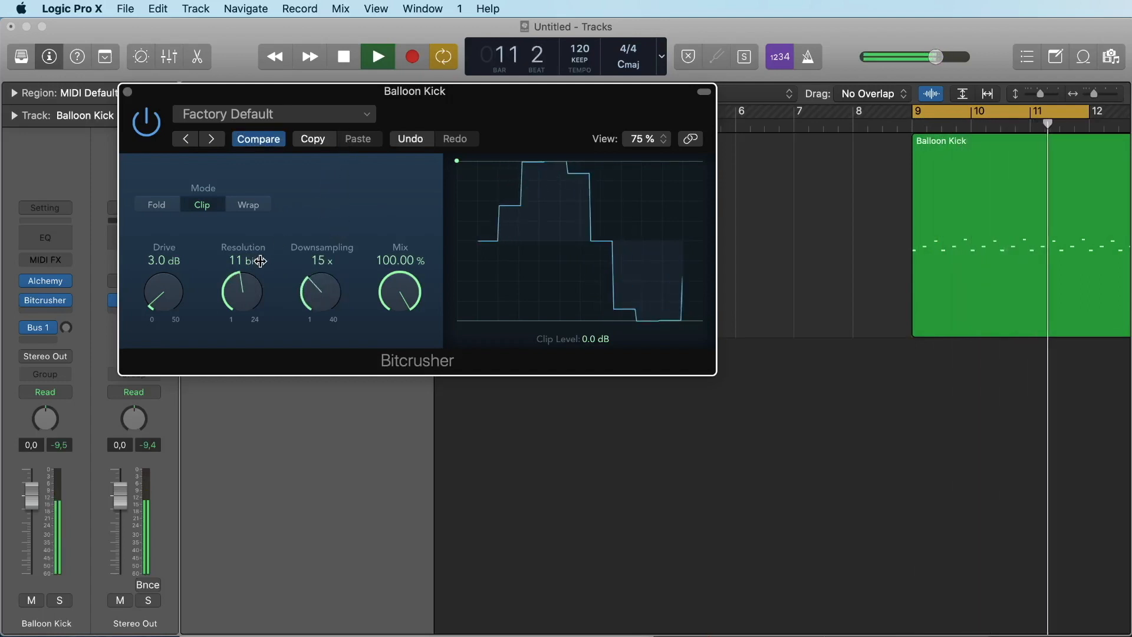
left_click_drag(260, 260, 262, 368)
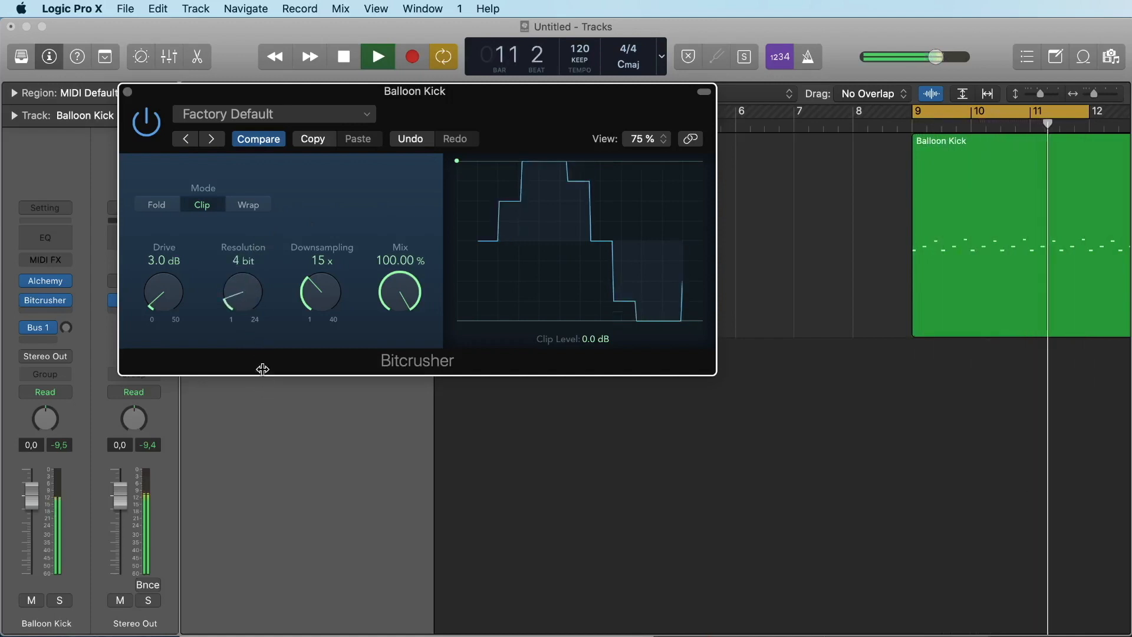
key("space")
Step: Replace the Bitcrusher with the stereo Adaptive Limiter from the Dynamics group and reposition its window over the tracks area
left_click(68, 302)
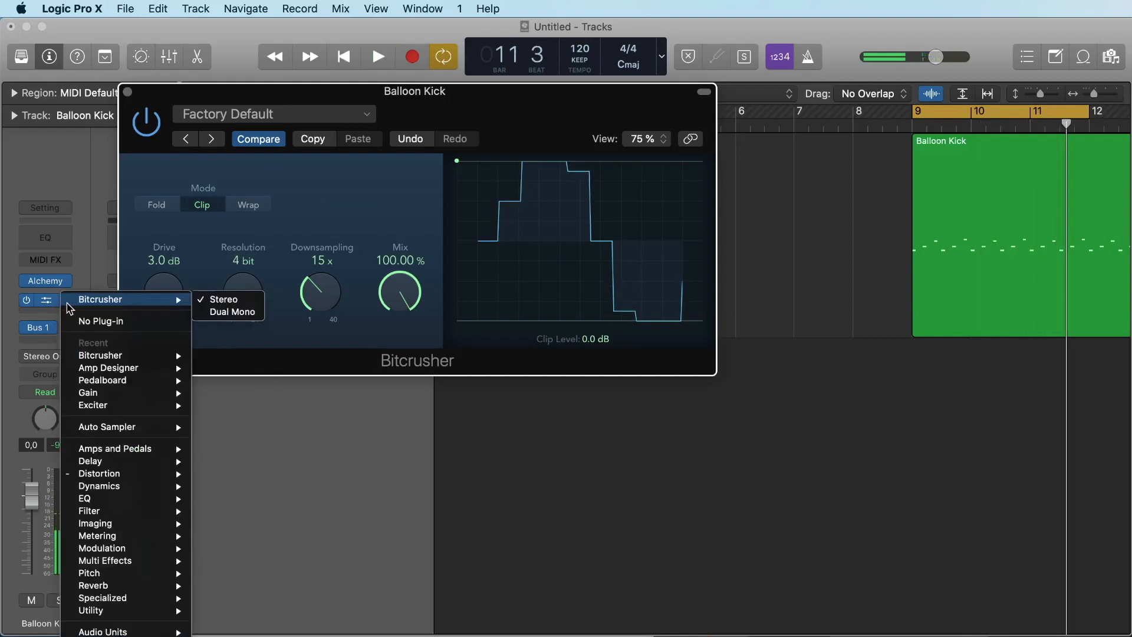
mouse_move(146, 486)
mouse_move(270, 500)
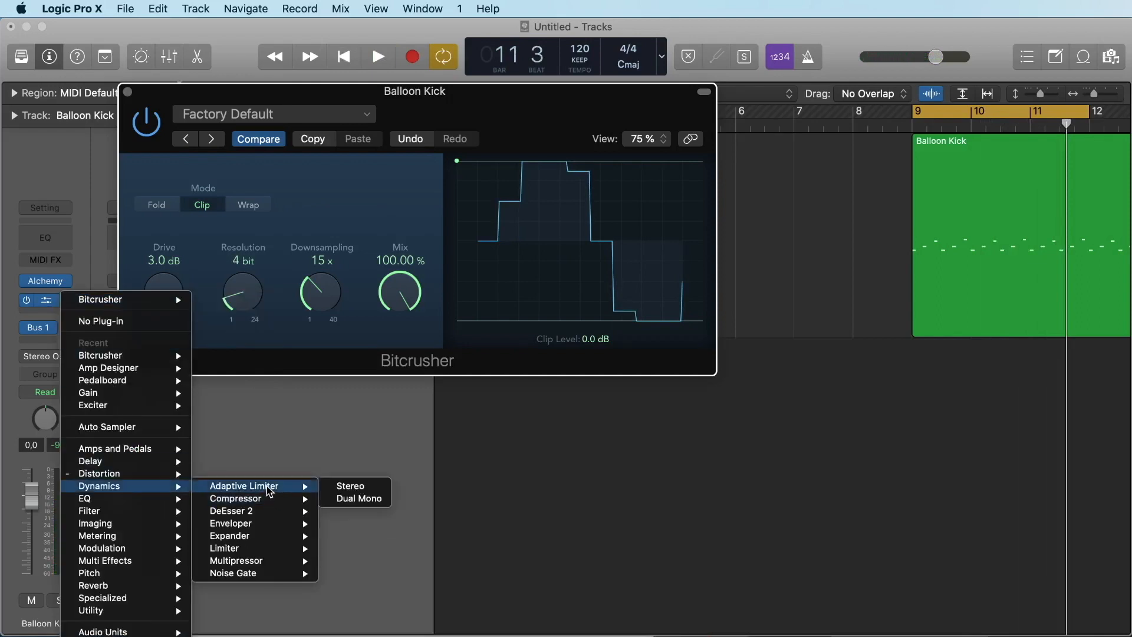
left_click(354, 486)
left_click_drag(249, 95, 464, 122)
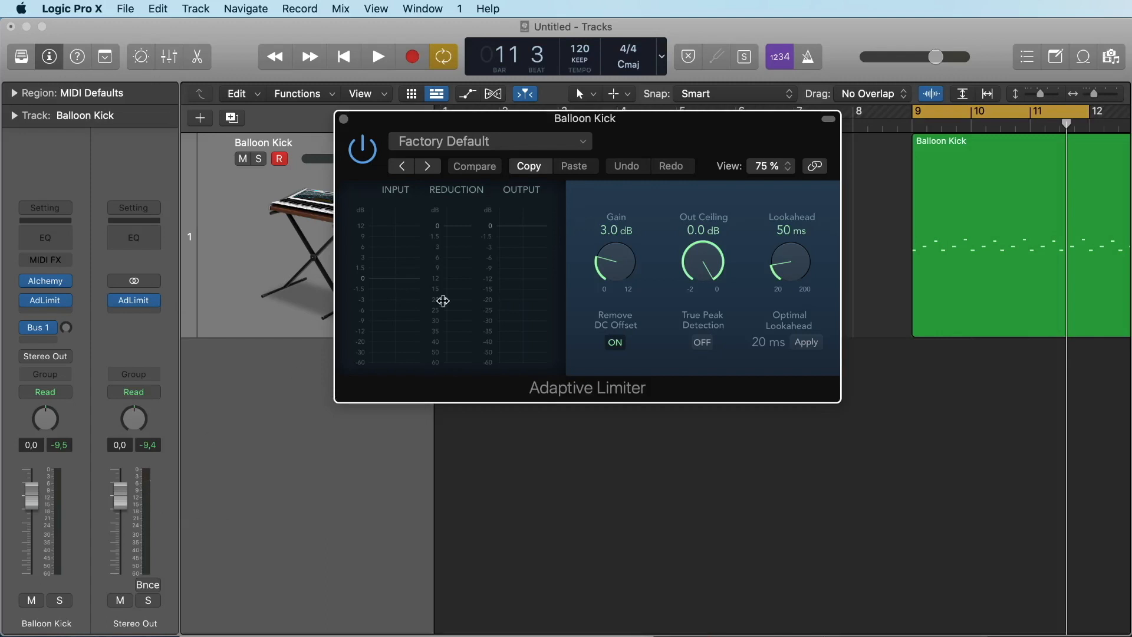
left_click_drag(629, 124, 553, 121)
Step: Play the loop through the Adaptive Limiter and set its Gain to 3.8 dB
key("space")
key("space")
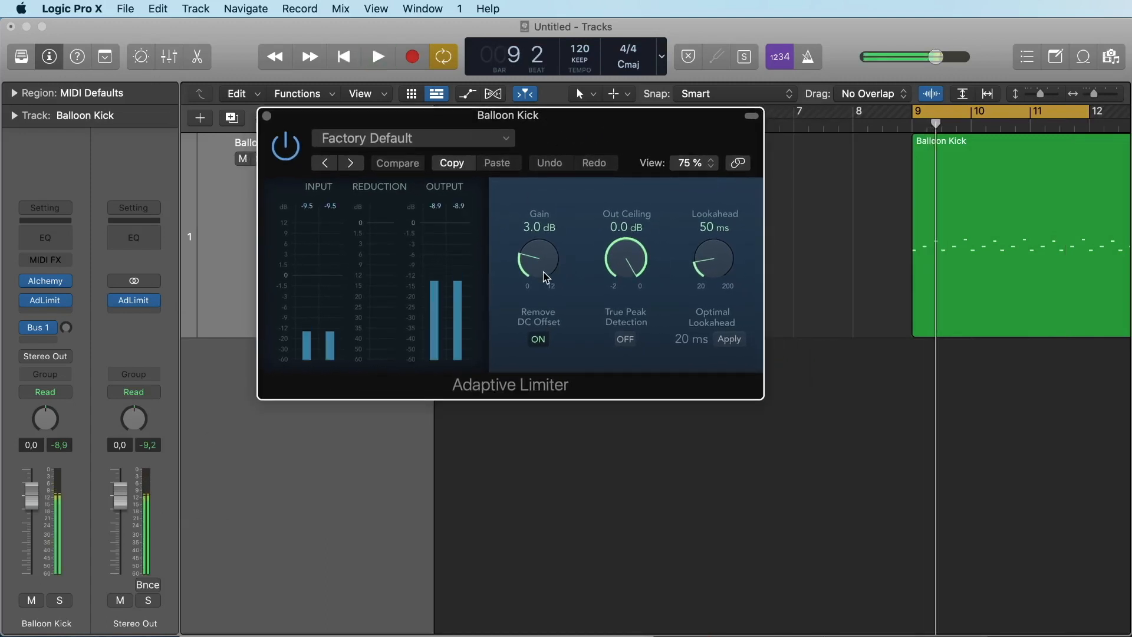
mouse_move(543, 275)
left_mouse_down()
mouse_move(538, 154)
mouse_move(533, 293)
left_mouse_up()
key("space")
key("space")
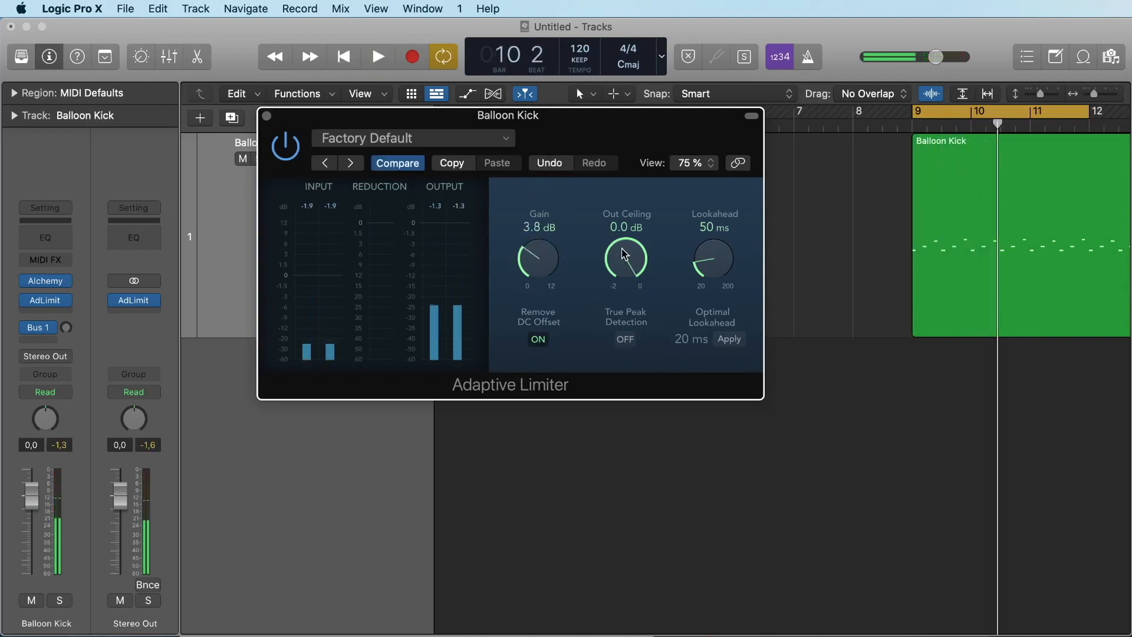
Step: Lower the Adaptive Limiter's Out Ceiling to -0.2 dB and audition the loop
left_click_drag(623, 253, 624, 255)
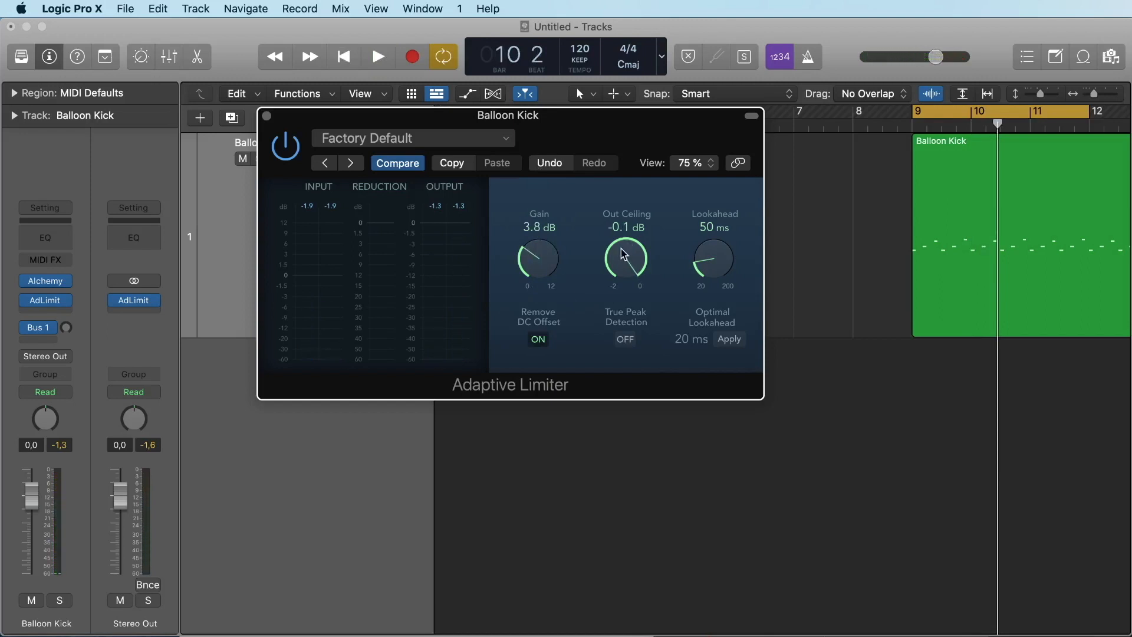
left_click_drag(623, 255, 620, 265)
key("space")
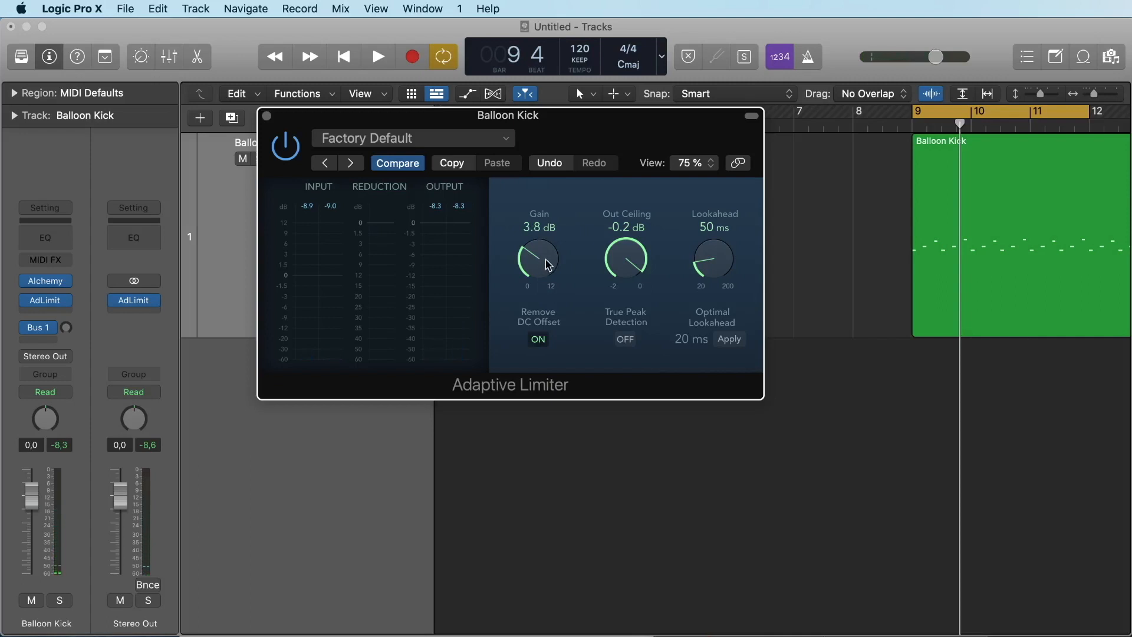
key("space")
Step: Replace the Adaptive Limiter with the stereo AutoFilter from the Filter group and reposition its window
mouse_move(69, 303)
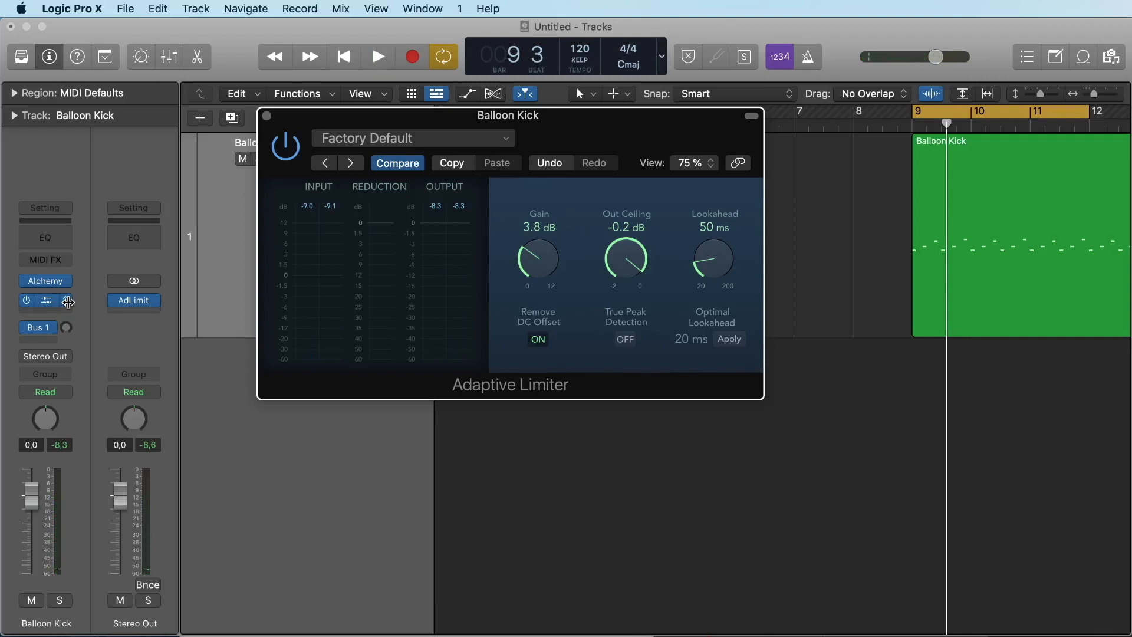
left_click(67, 302)
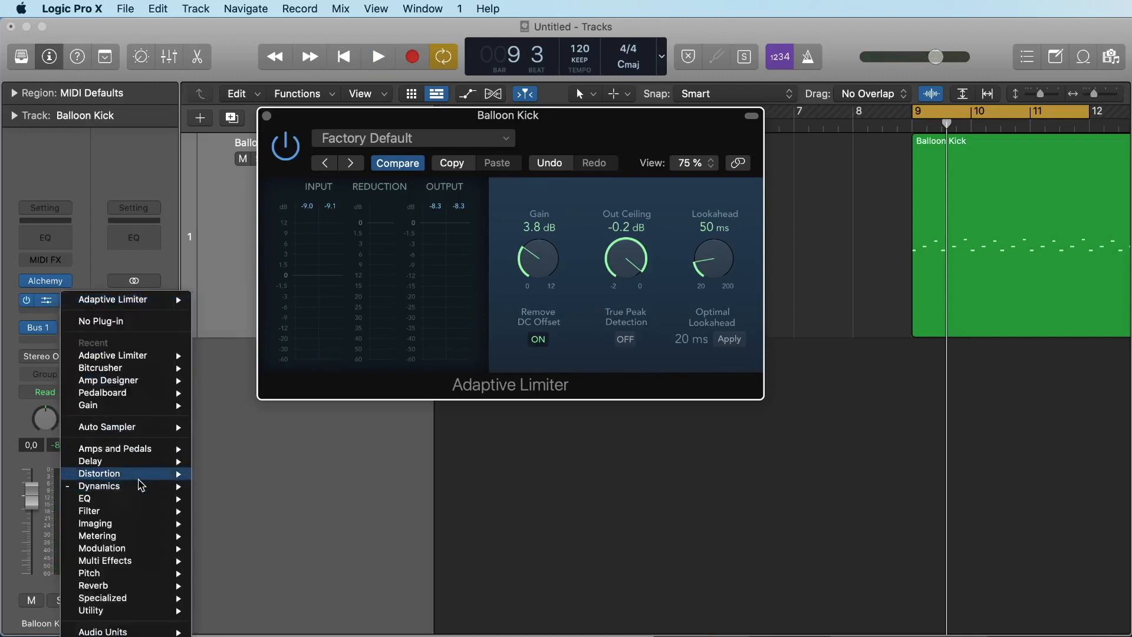
mouse_move(144, 498)
mouse_move(245, 503)
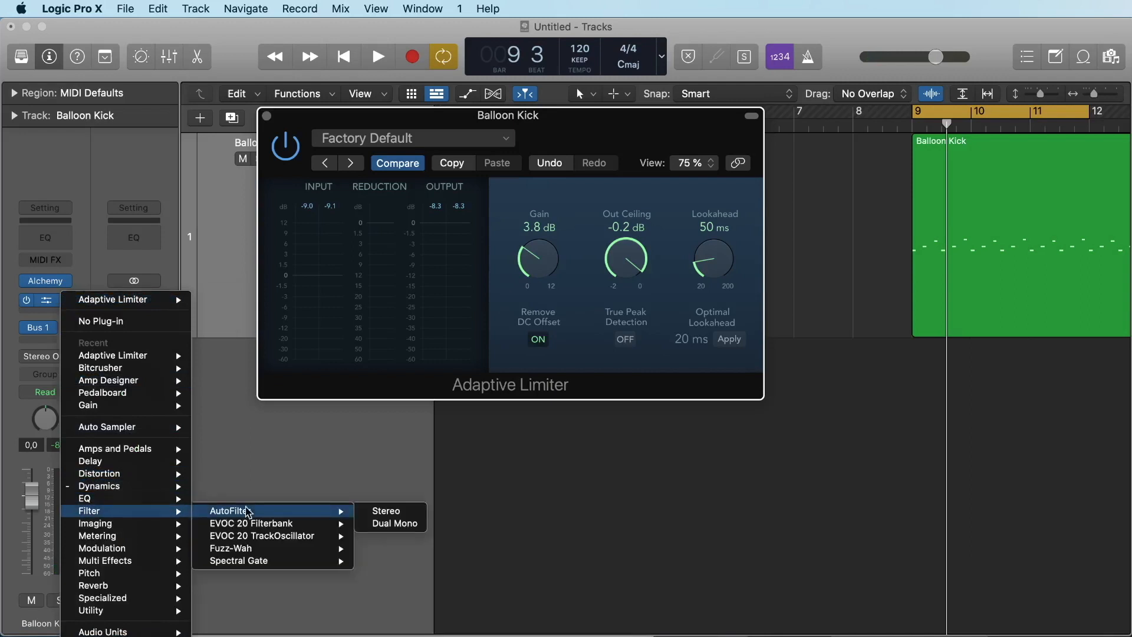
left_click(384, 512)
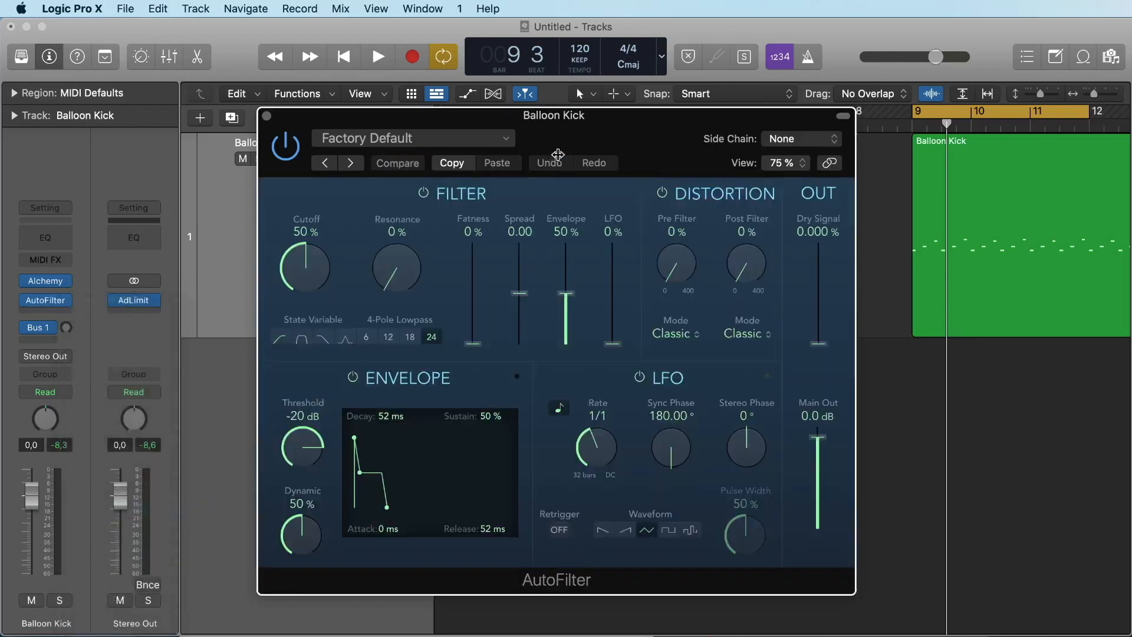
left_click_drag(557, 155, 462, 132)
Step: Set the AutoFilter's Resonance to 31%, Fatness to 62% and Cutoff to 29% while the loop plays, and stop playback
key("space")
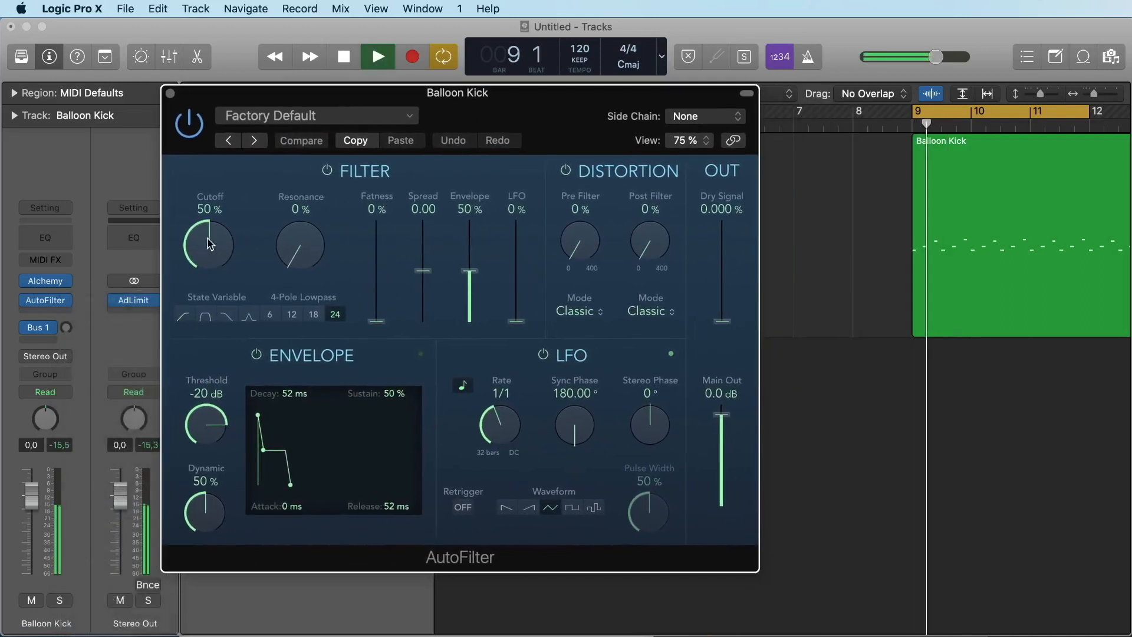
left_click_drag(287, 239, 285, 171)
mouse_move(203, 239)
left_mouse_down()
mouse_move(196, 295)
mouse_move(199, 183)
mouse_move(201, 236)
left_mouse_up()
left_click_drag(372, 277, 373, 213)
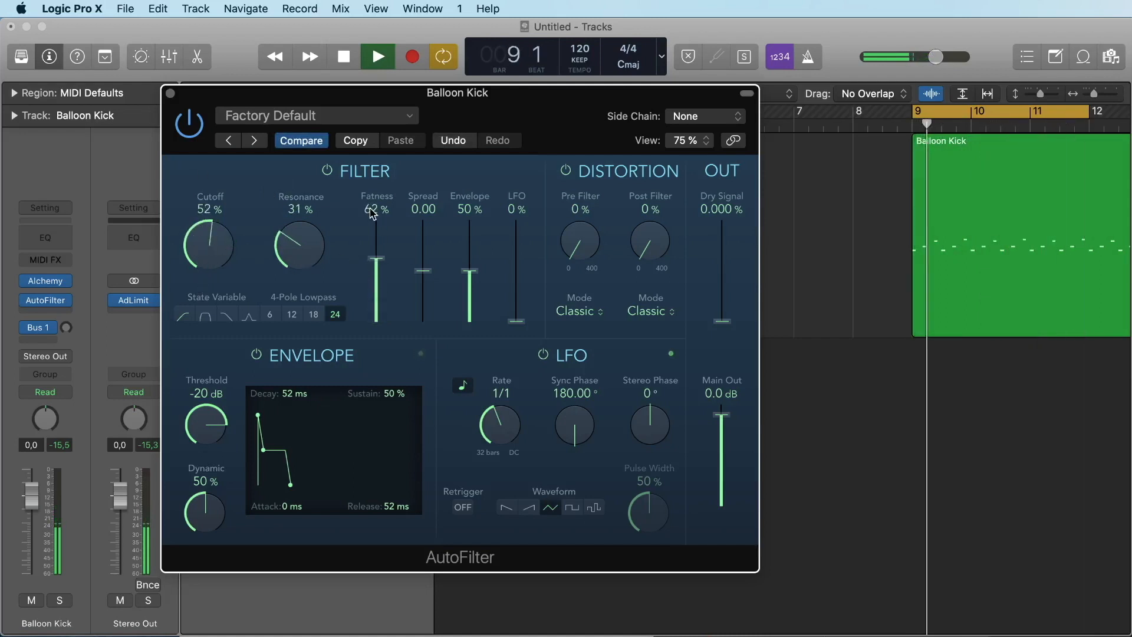
left_click_drag(232, 245, 209, 288)
key("space")
Step: Replace the AutoFilter on the Balloon Kick channel with the stereo Direction Mixer from the Imaging group
left_click(66, 300)
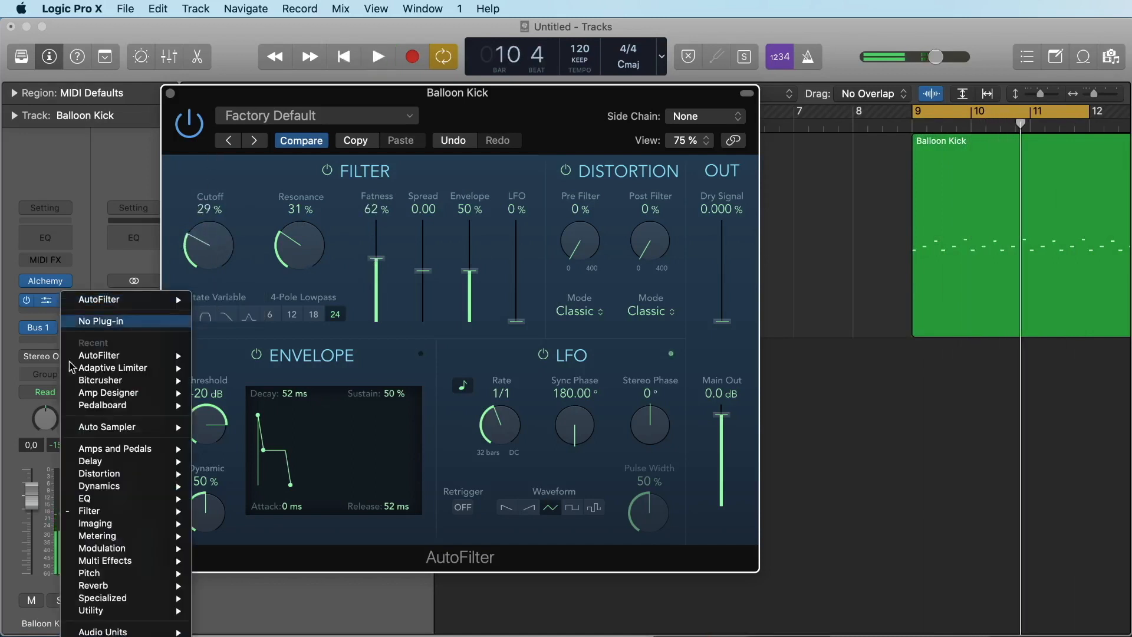
mouse_move(120, 525)
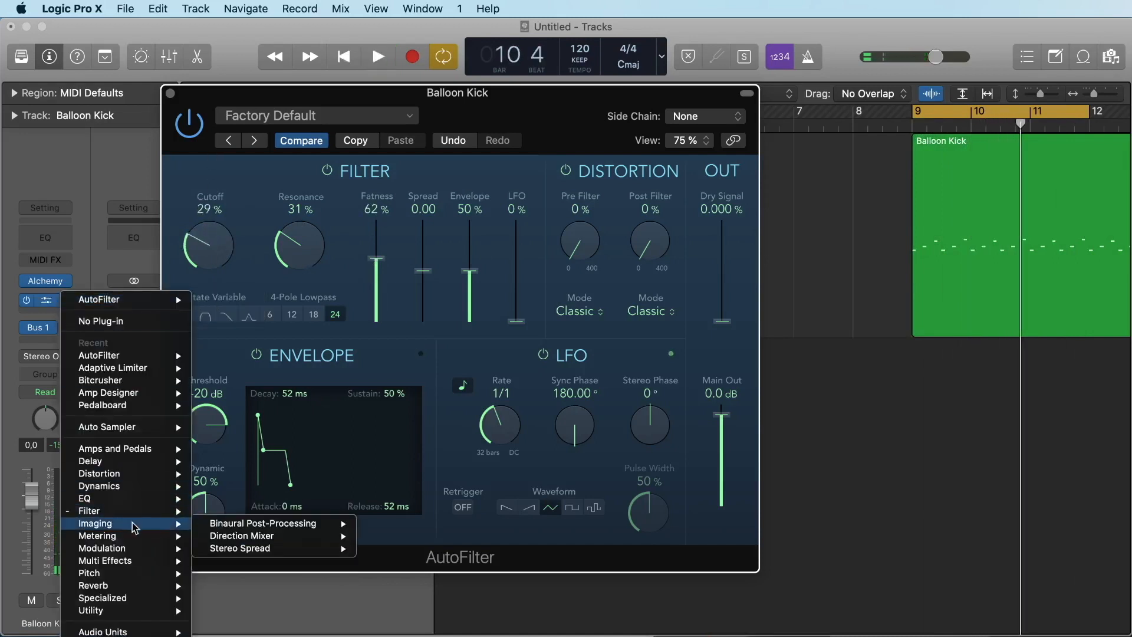
mouse_move(254, 537)
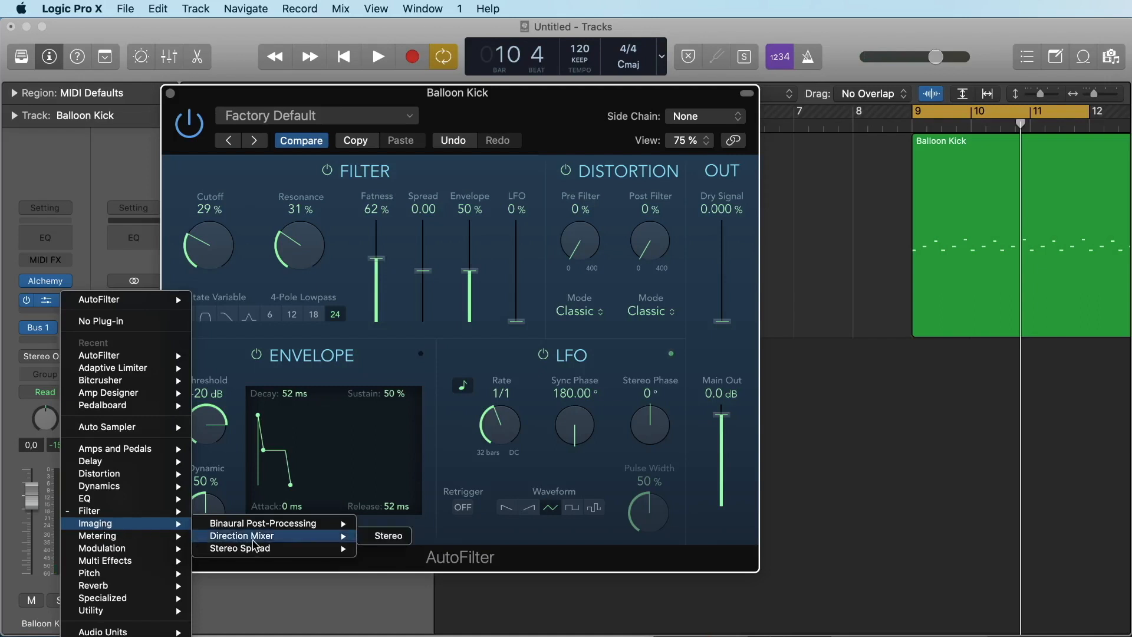
left_click(386, 536)
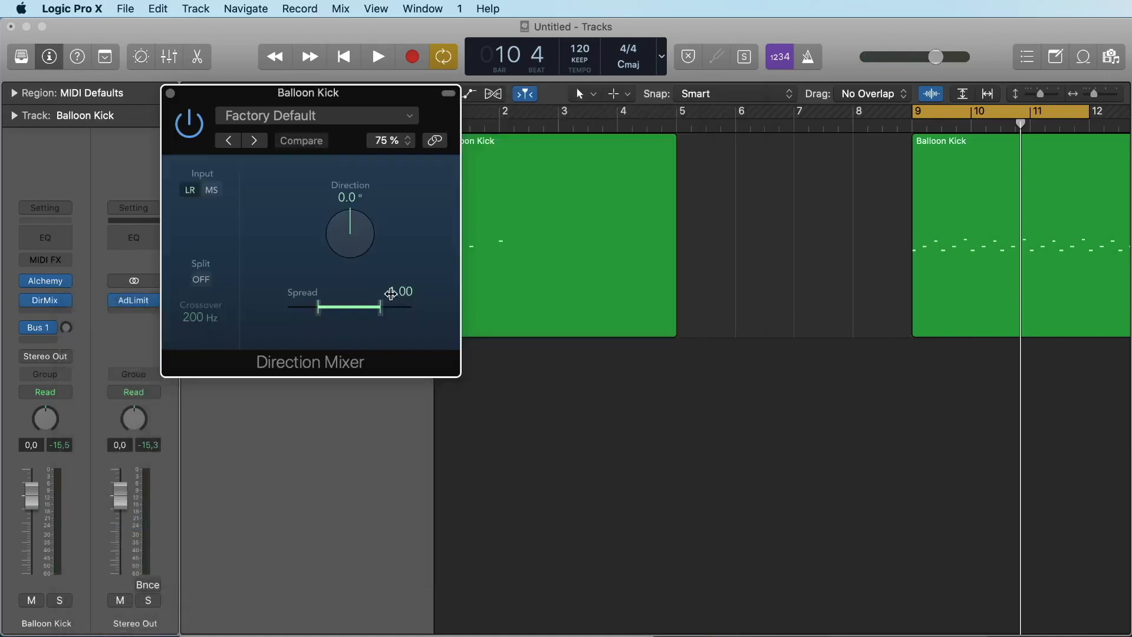
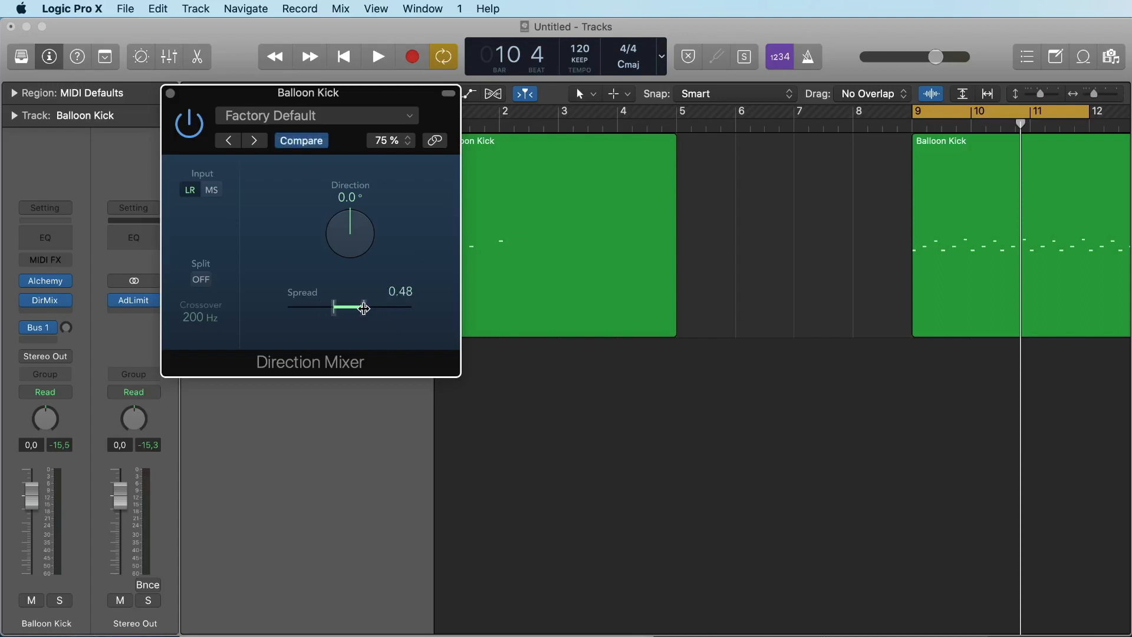
Step: Widen the Direction Mixer's Spread to 1.00 during playback, and compare the loop with the plug-in bypassed and active
key("space")
left_click_drag(349, 307, 382, 310)
key("space")
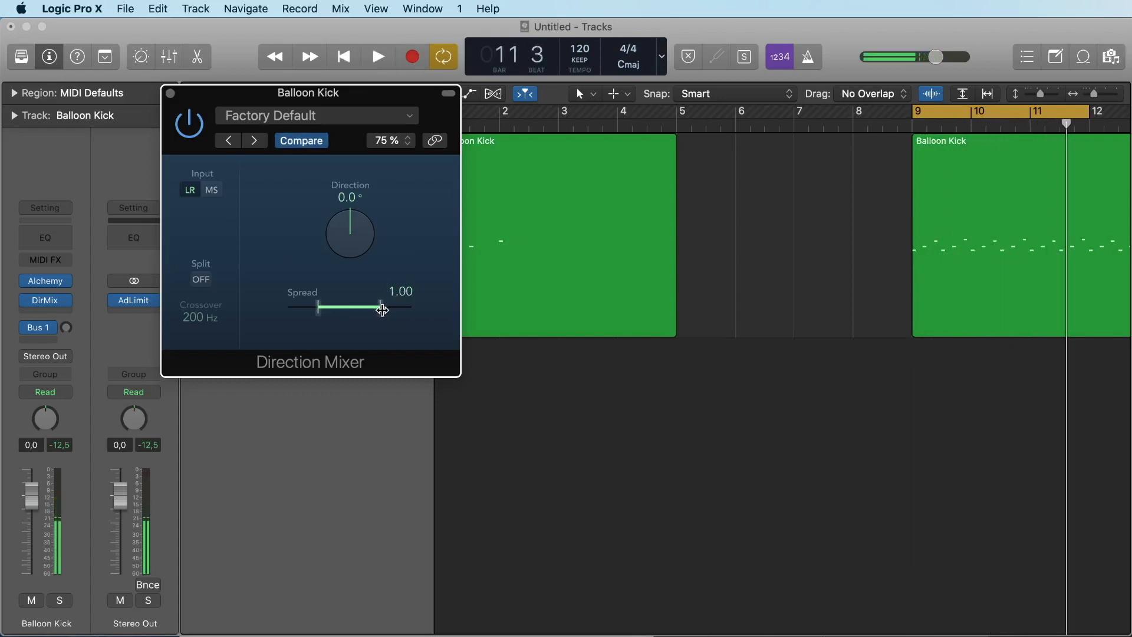
key("space")
left_click(189, 125)
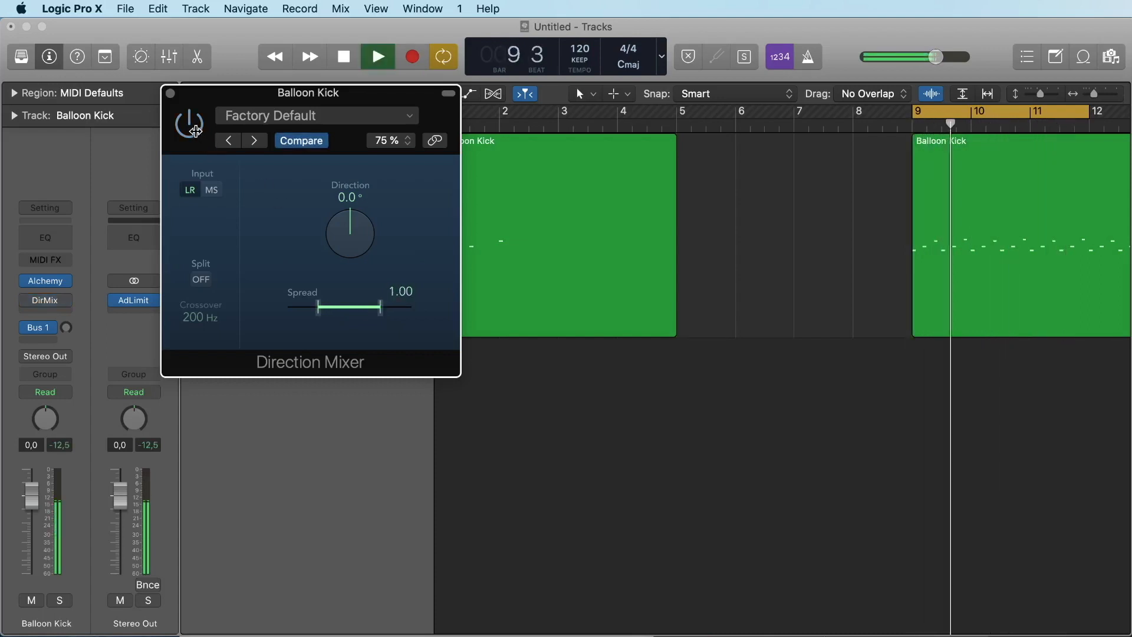
left_click(196, 130)
key("space")
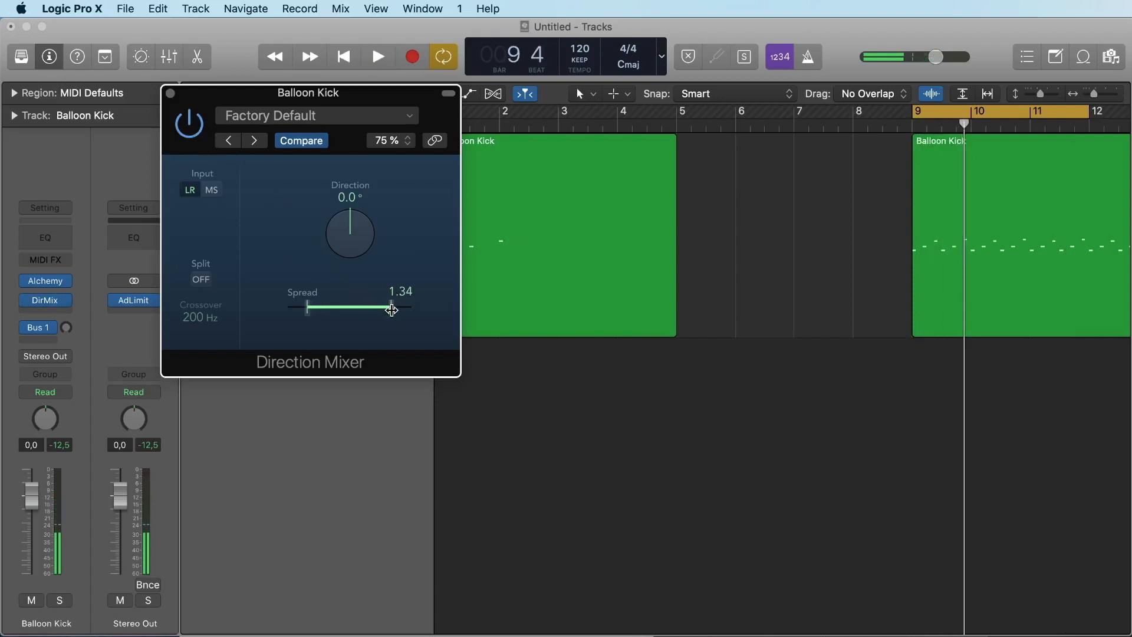
Step: Play the loop while adjusting the Direction Mixer's Spread to 1.10, and stop playback
key("space")
mouse_move(399, 311)
left_mouse_down()
mouse_move(415, 311)
mouse_move(389, 309)
left_mouse_up()
key("space")
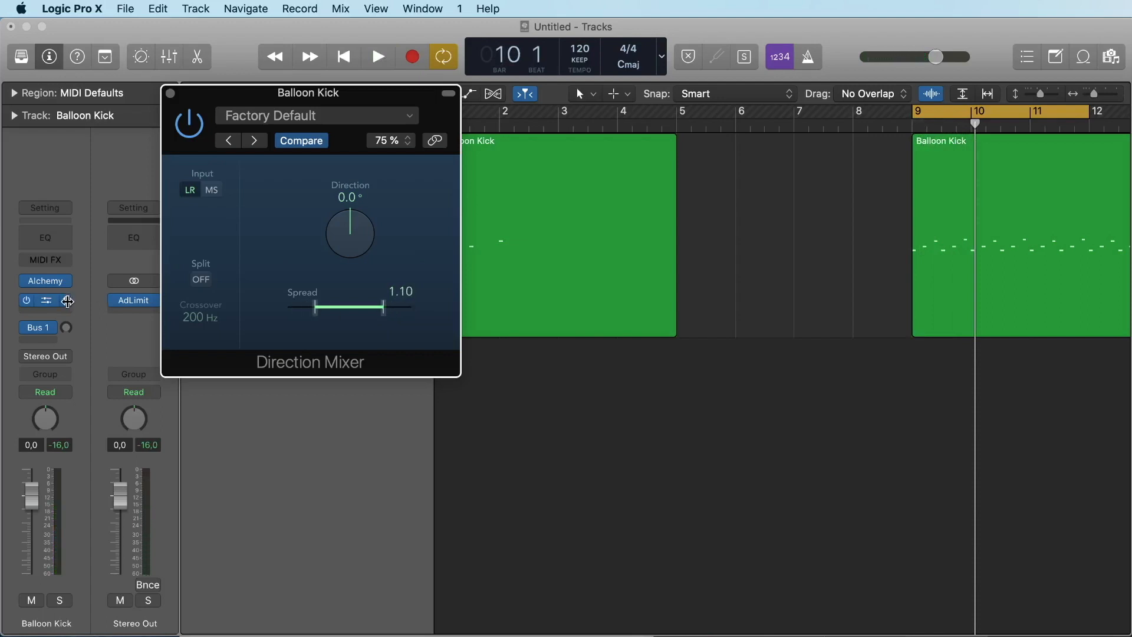
Step: Replace the Direction Mixer with the stereo Level Meter from the Metering group
left_click(67, 302)
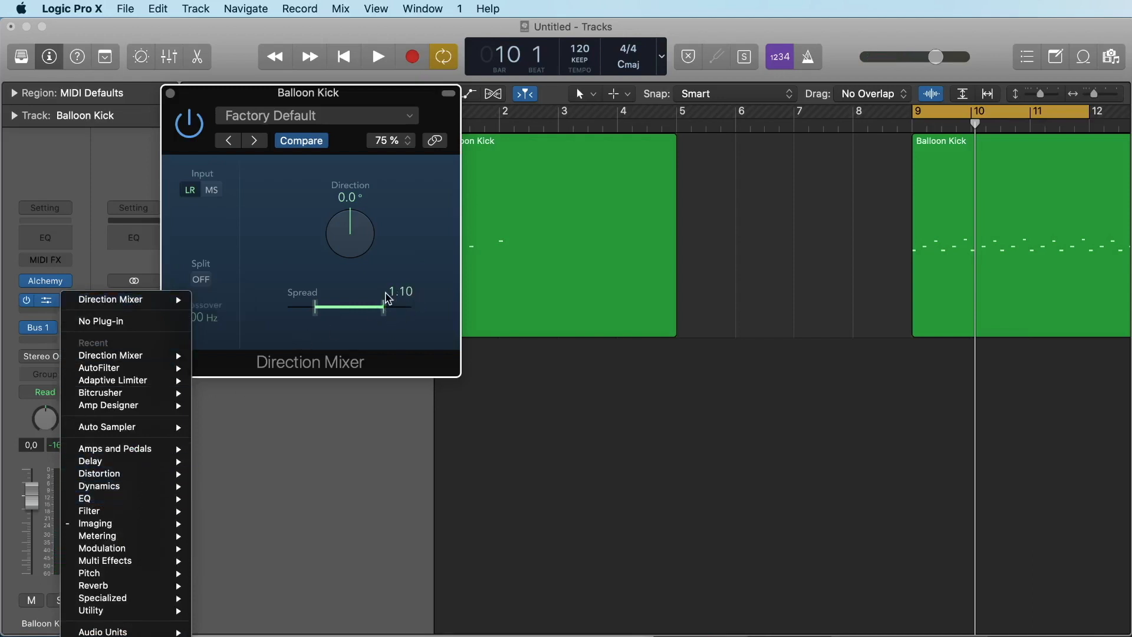
mouse_move(175, 538)
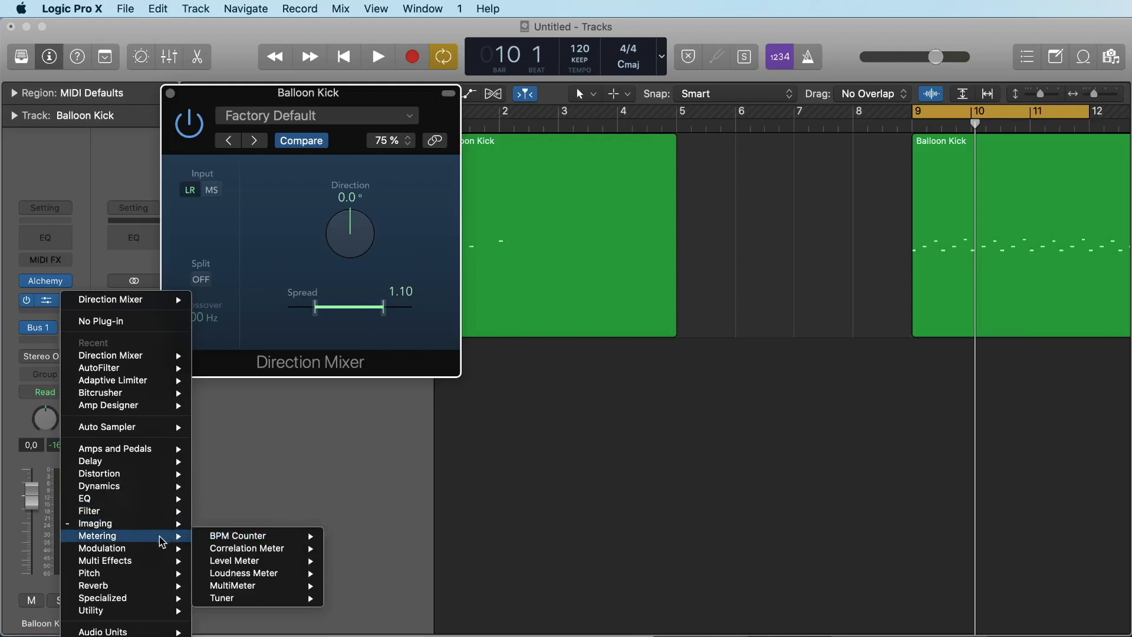
mouse_move(267, 577)
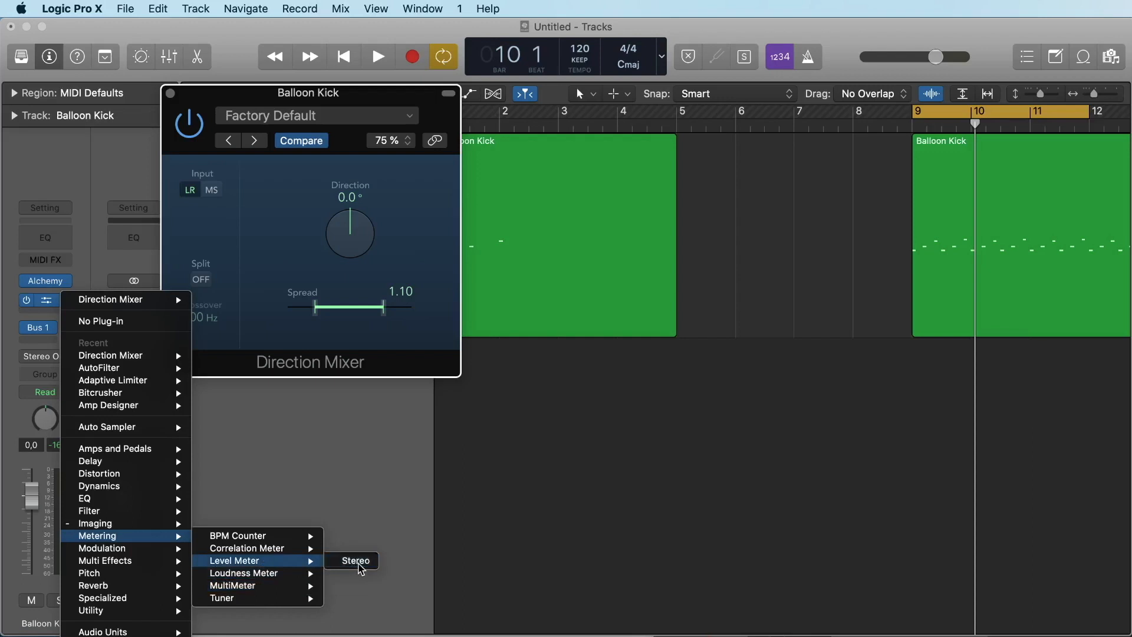
left_click(356, 561)
left_click(59, 300)
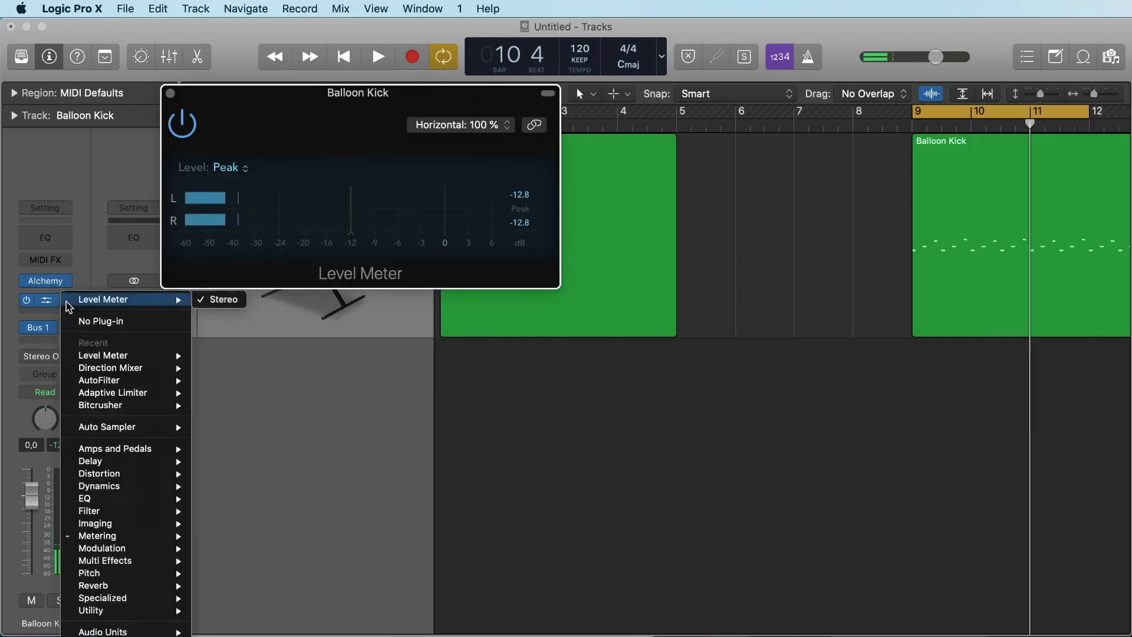
mouse_move(140, 590)
mouse_move(136, 540)
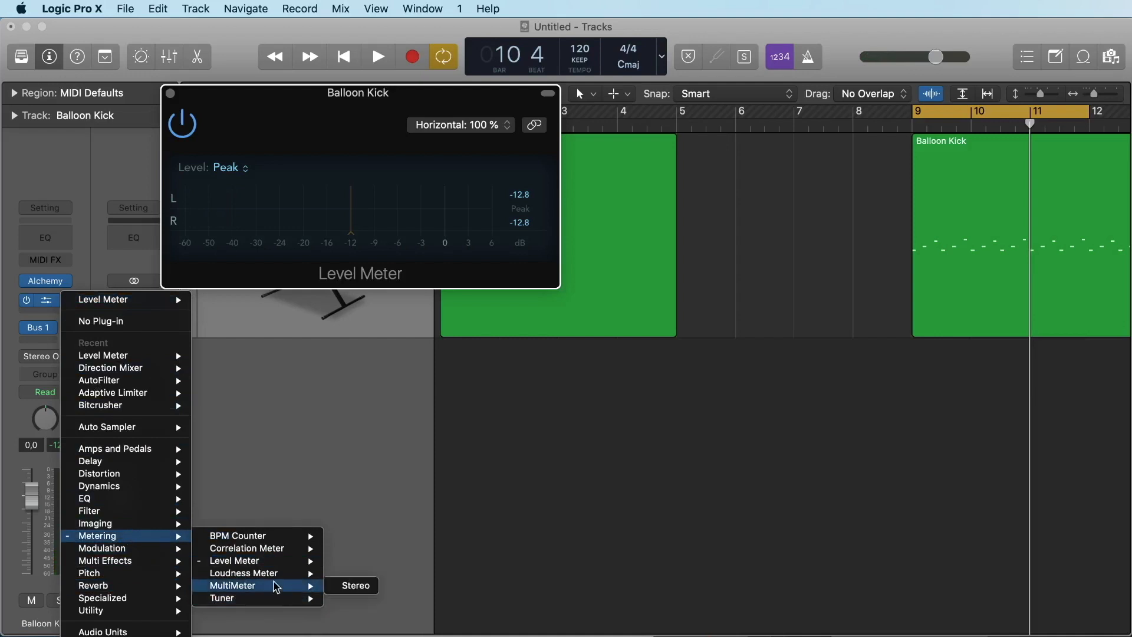
left_click(229, 437)
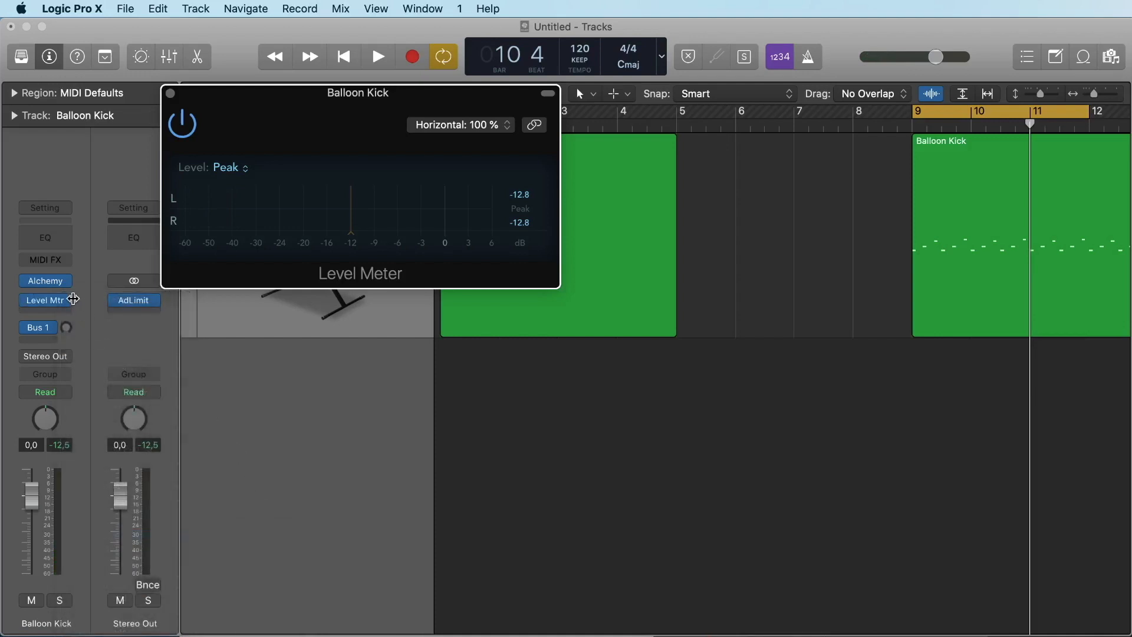
Step: Replace the Level Meter with the Chorus from the Modulation group
left_click(62, 300)
mouse_move(129, 567)
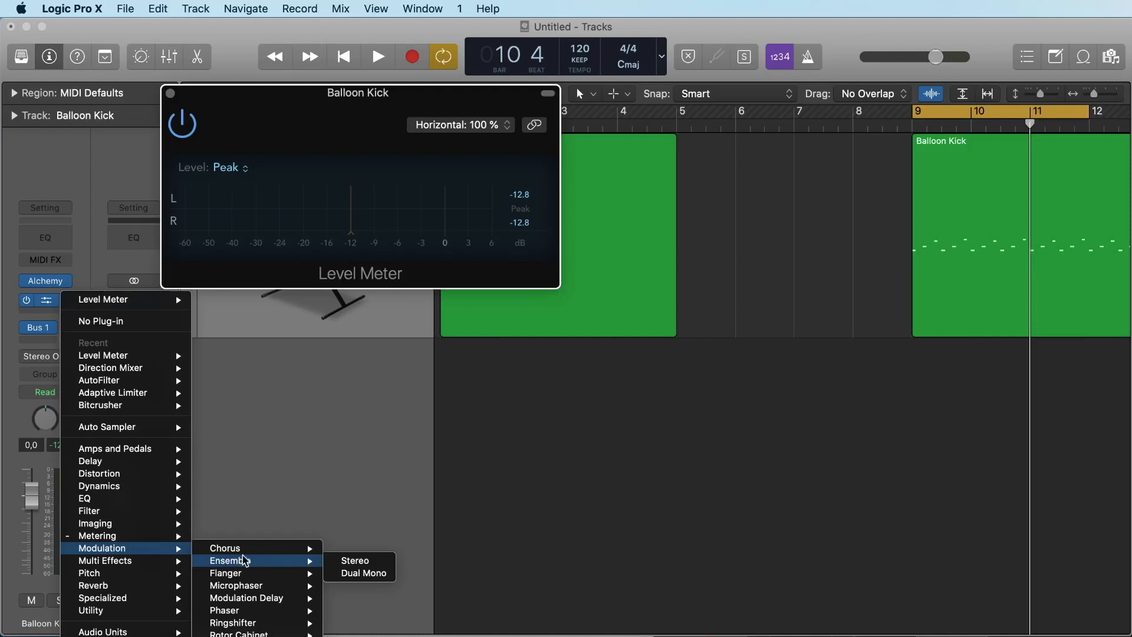
left_click(246, 550)
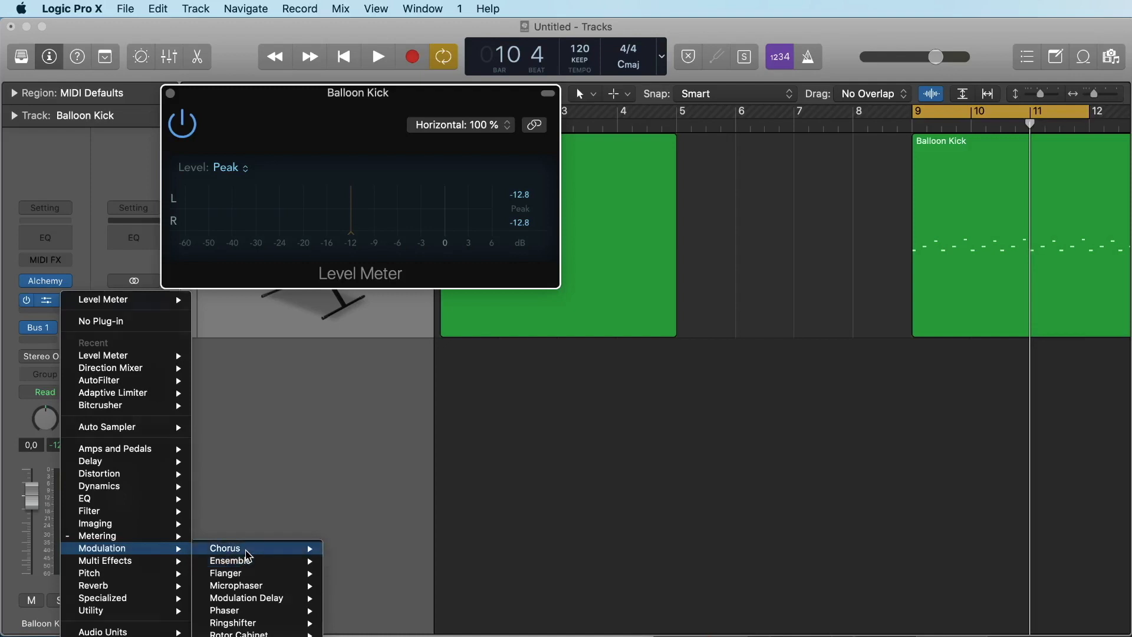
Step: Play the loop while setting the Chorus Intensity to 56% and Mix to 72%, and stop playback
key("space")
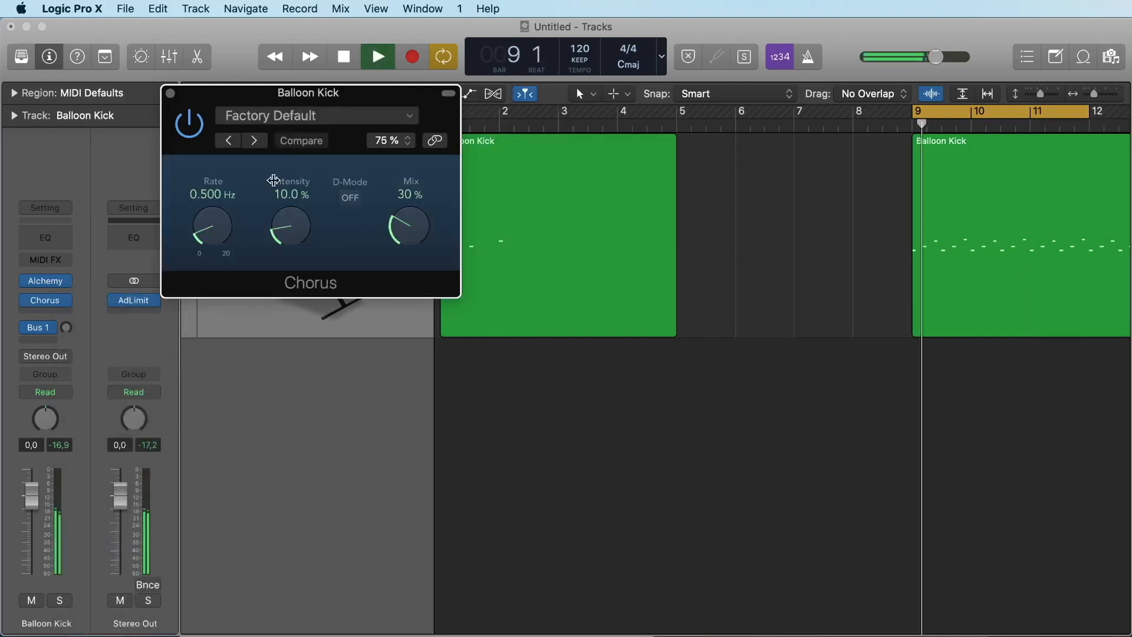
left_click_drag(286, 246, 300, 160)
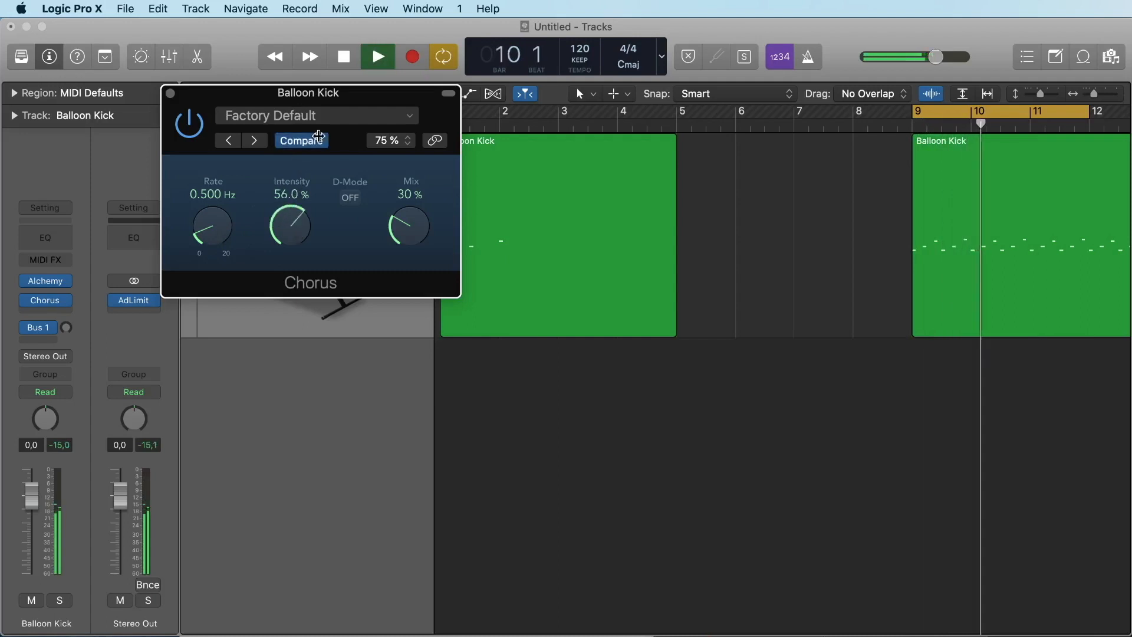
left_click_drag(409, 227, 411, 141)
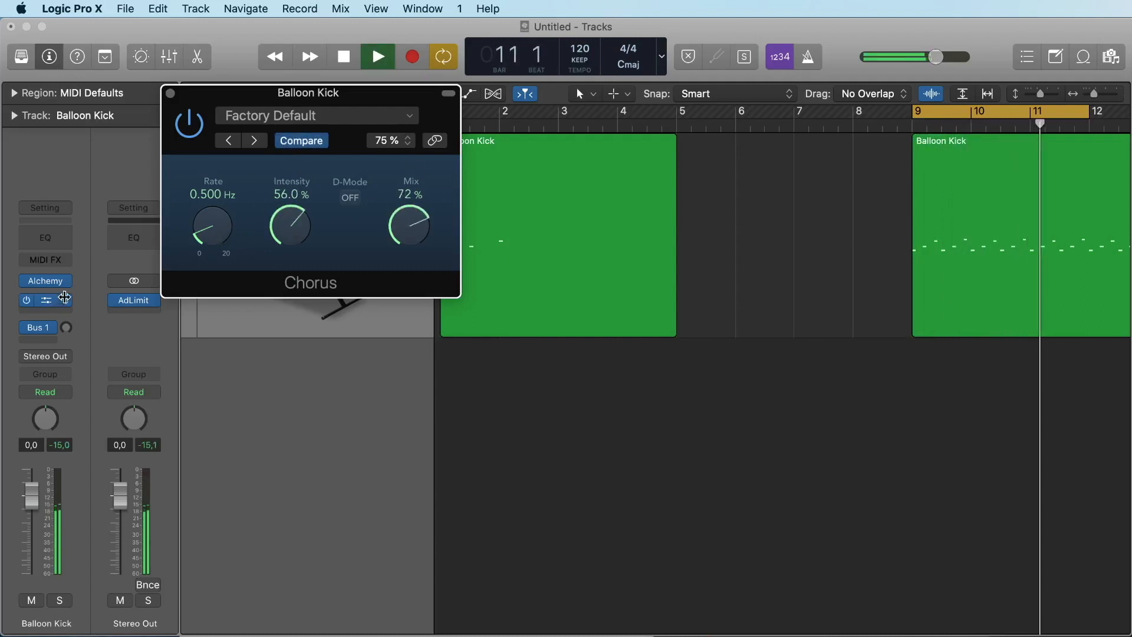
key("space")
Step: Replace the Chorus with the Flanger from the Modulation group and play the loop through it
left_click(67, 304)
mouse_move(147, 549)
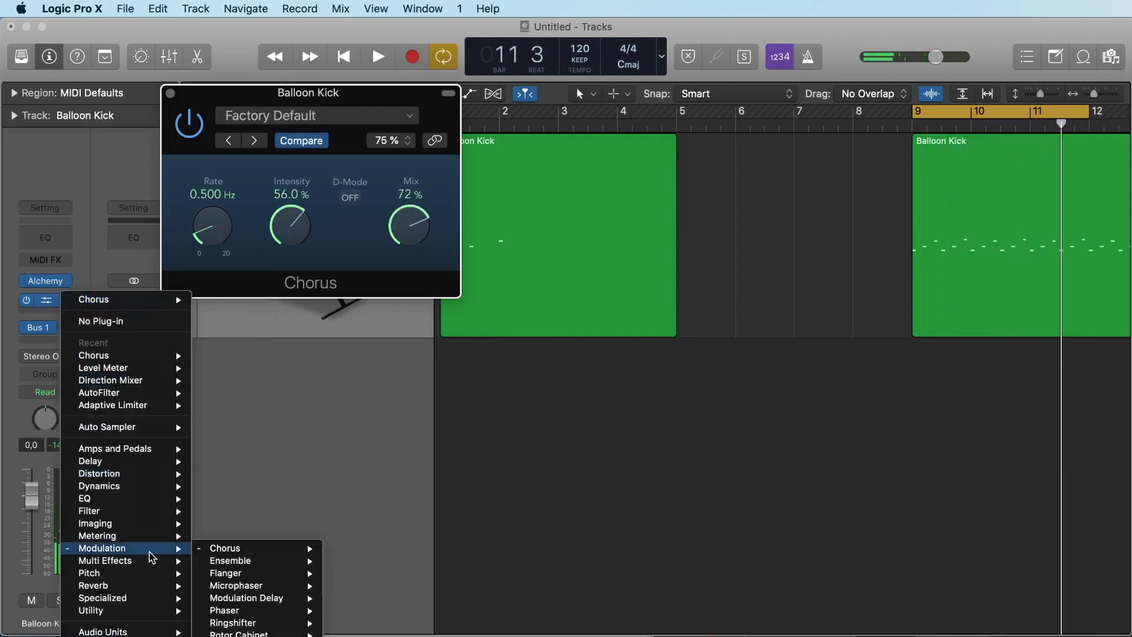
mouse_move(256, 575)
left_click(346, 575)
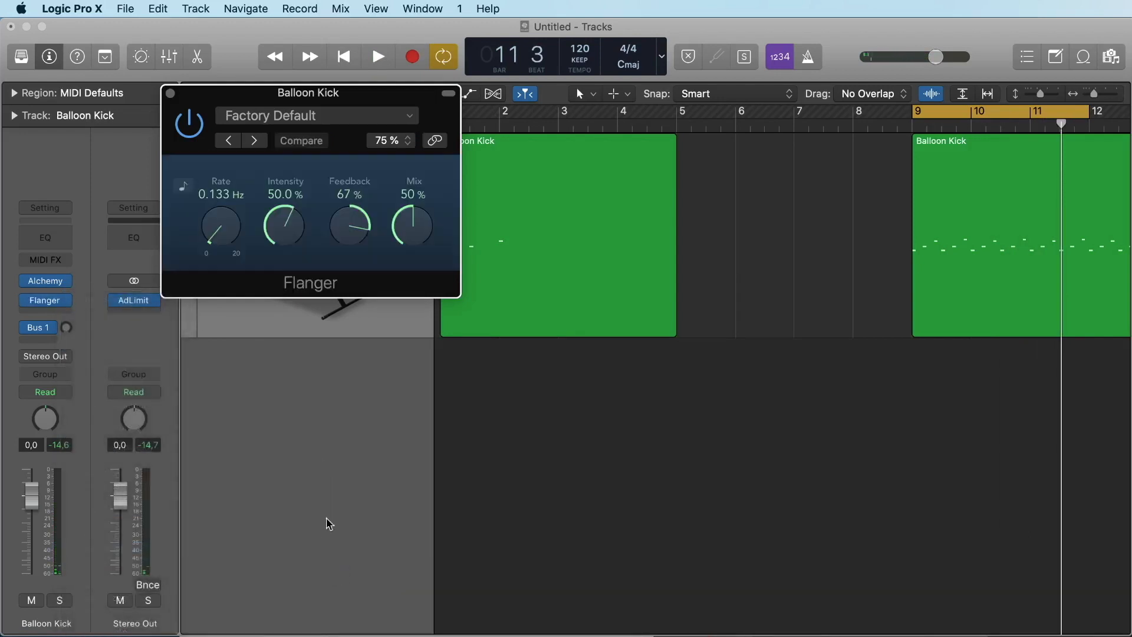
key("space")
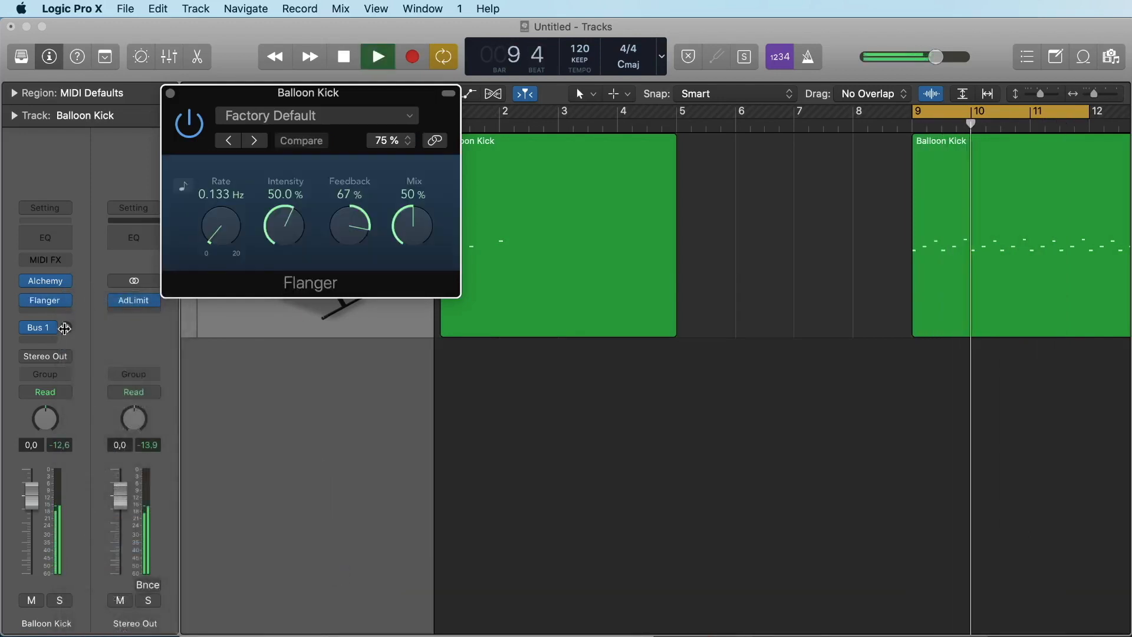
Step: Swap the Flanger for the Microphaser from the Modulation group while the loop keeps playing
left_click(66, 300)
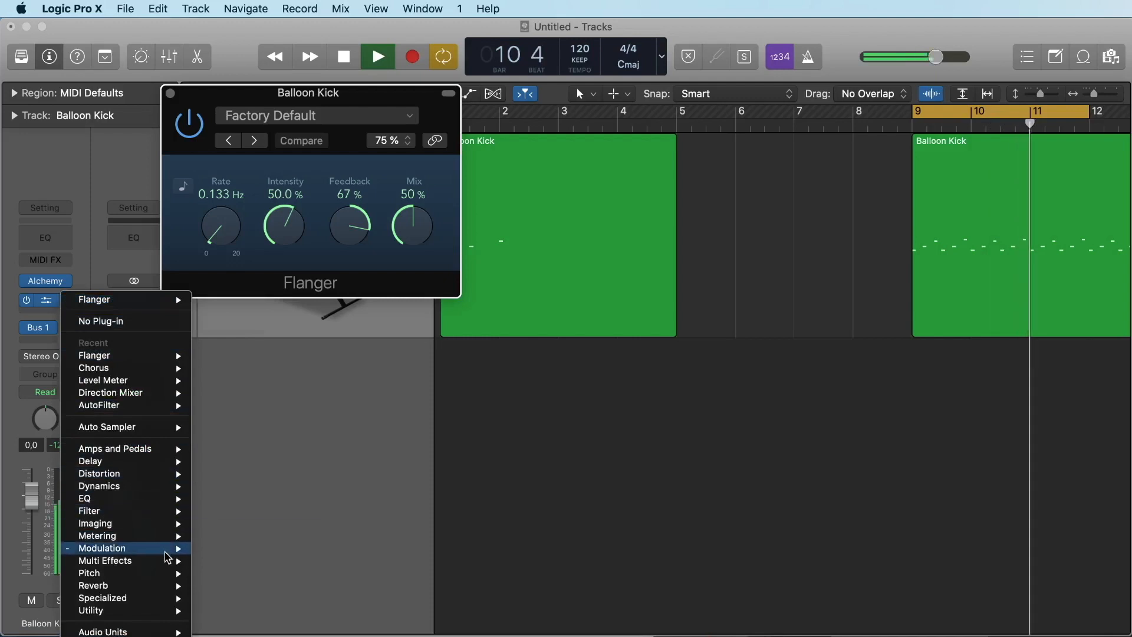
mouse_move(147, 548)
left_click(277, 589)
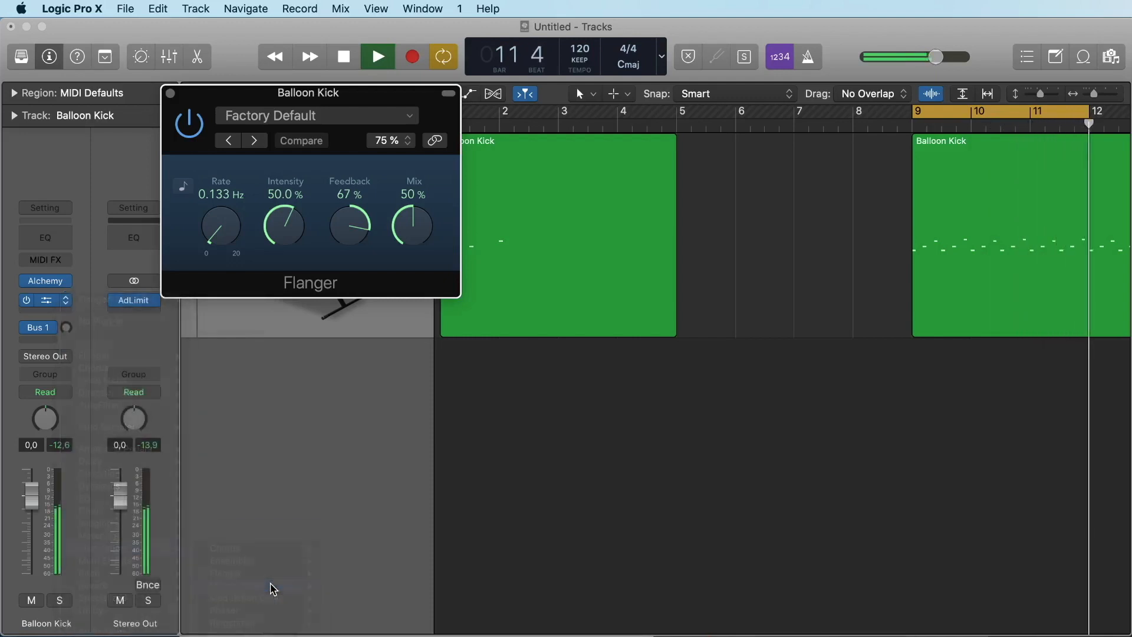
Step: Set the Microphaser's Rate to 1.18 Hz and Intensity to 60% during playback, and stop the loop
left_click_drag(235, 241, 236, 226)
left_click_drag(305, 233, 330, 190)
left_click_drag(230, 226, 222, 138)
key("space")
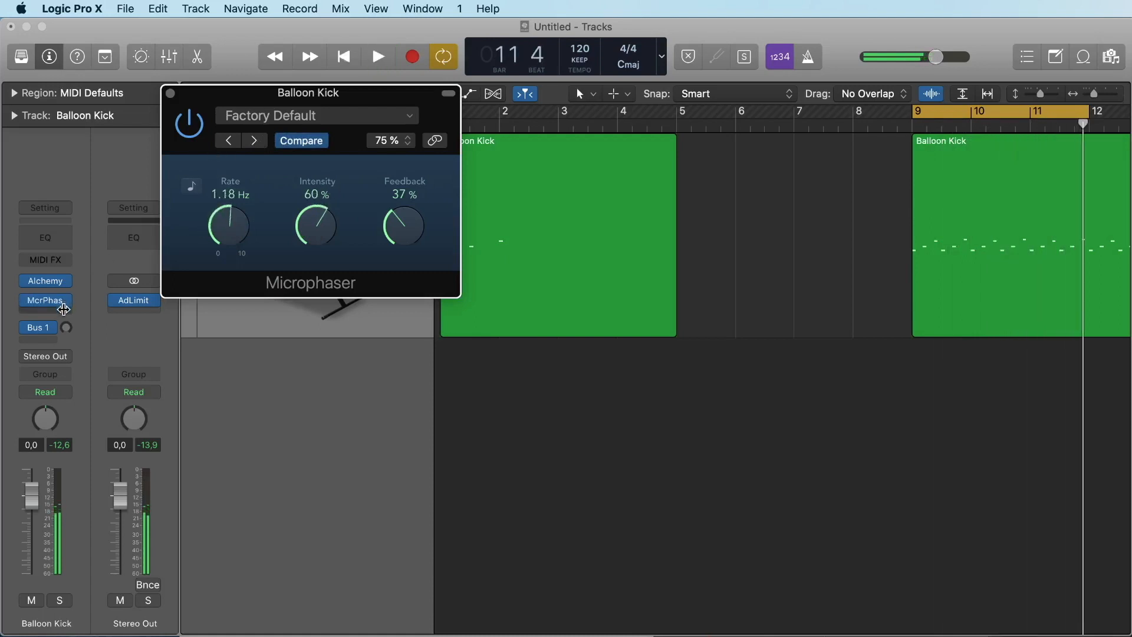
Step: Replace the Microphaser with the stereo Step FX from the Multi Effects group and reposition its window to show the step modulator
left_click(65, 300)
mouse_move(118, 547)
mouse_move(258, 630)
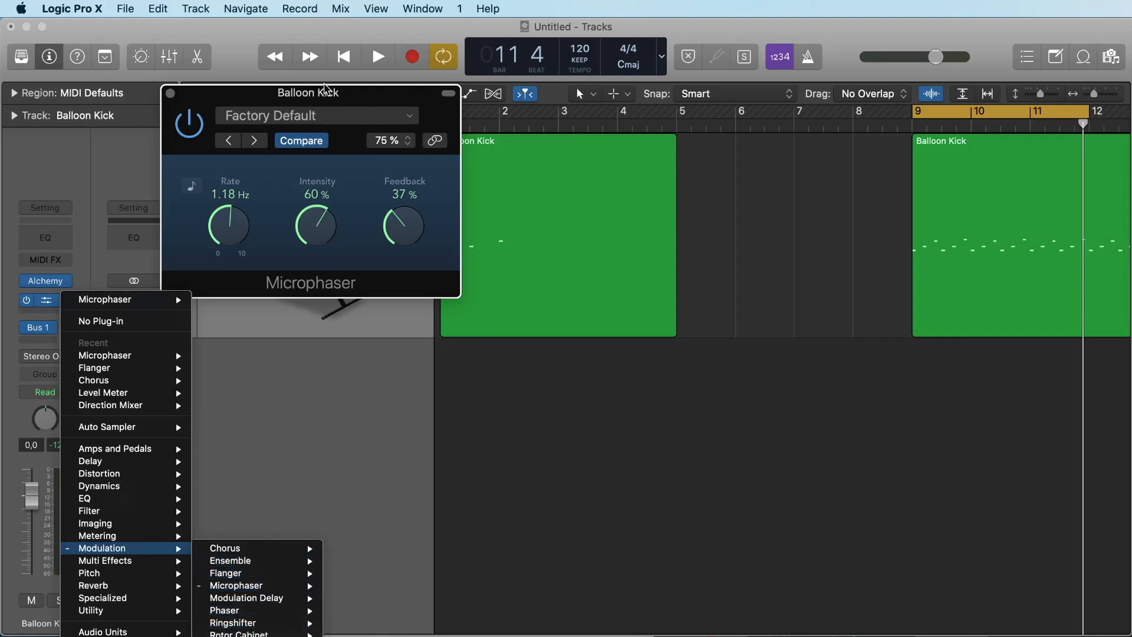
mouse_move(151, 561)
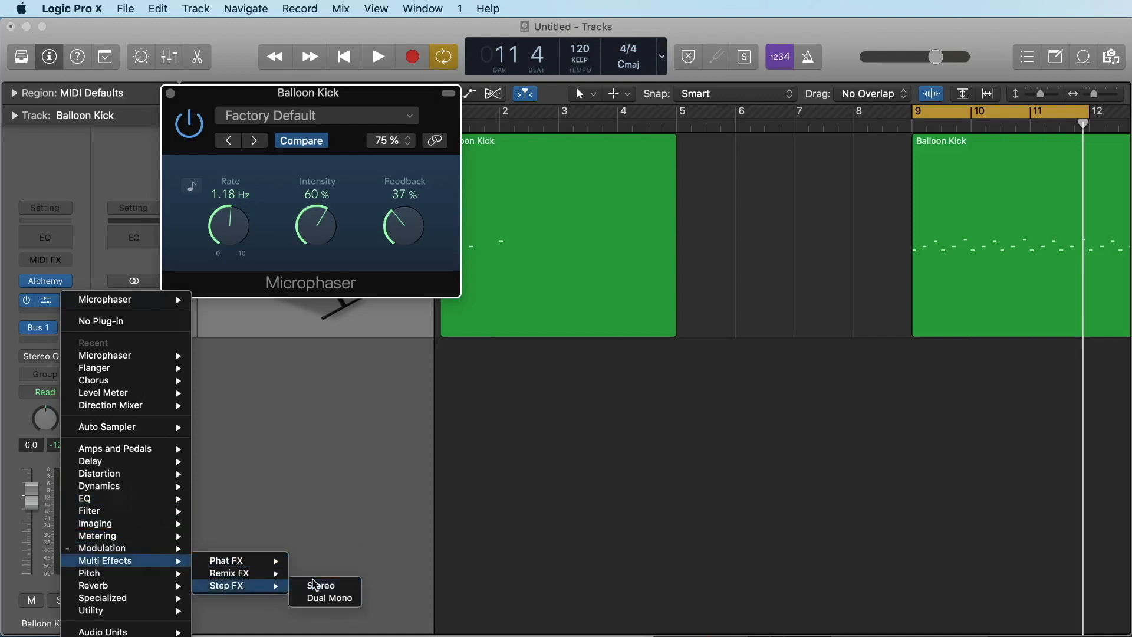
left_click(314, 584)
left_click_drag(464, 101, 437, 46)
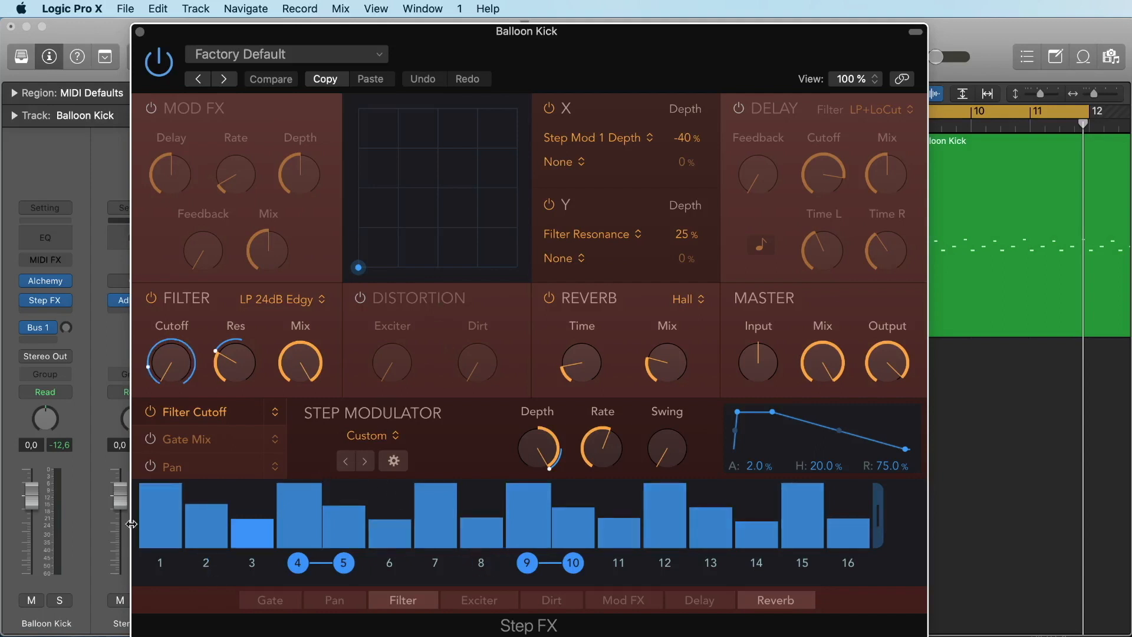
Step: Redraw the Filter Cutoff step pattern during playback: step 8 low, steps 9 to 11 at zero, and steps 12 to 16 rising to full
mouse_move(243, 367)
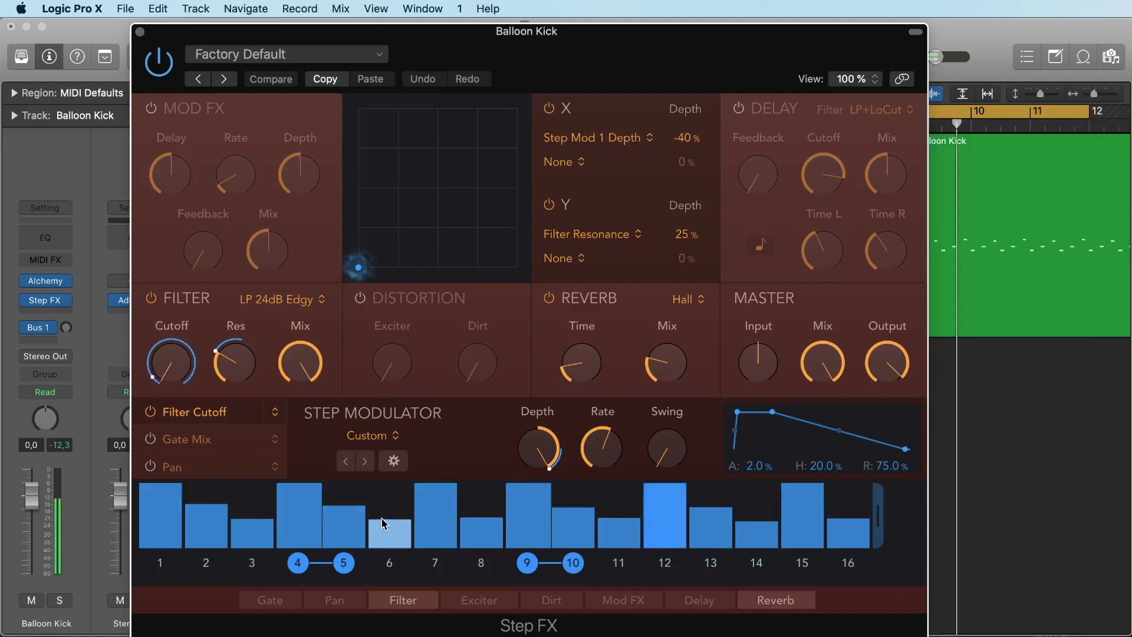
left_click_drag(800, 518, 800, 607)
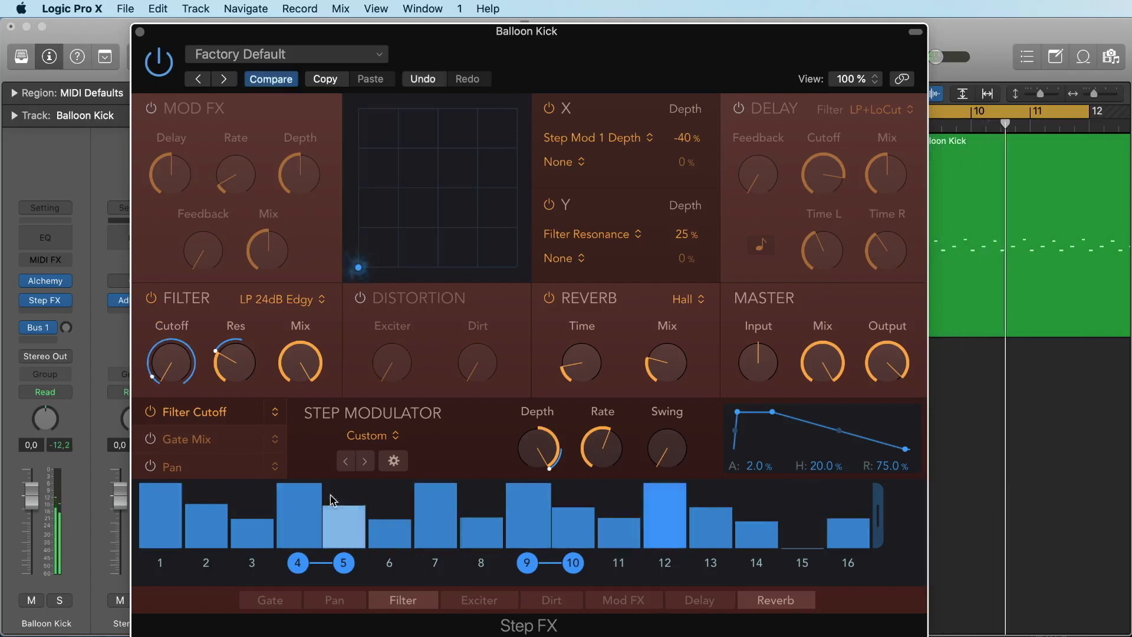
mouse_move(480, 519)
left_mouse_down()
mouse_move(526, 555)
mouse_move(664, 557)
left_mouse_up()
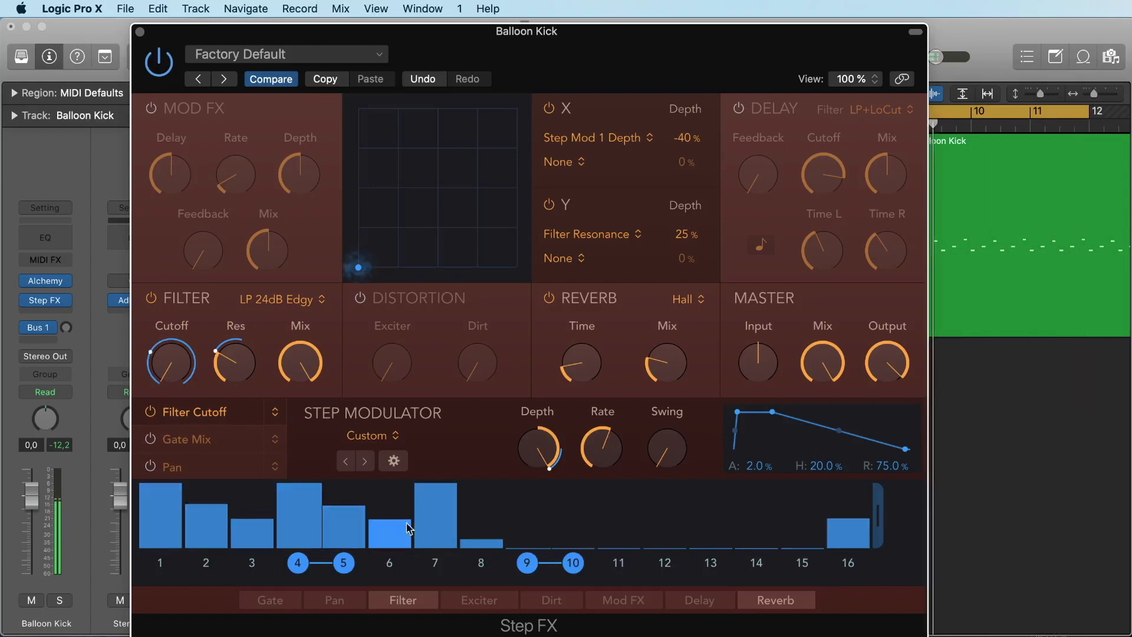
mouse_move(663, 531)
left_mouse_down()
mouse_move(715, 533)
mouse_move(766, 500)
mouse_move(846, 482)
left_mouse_up()
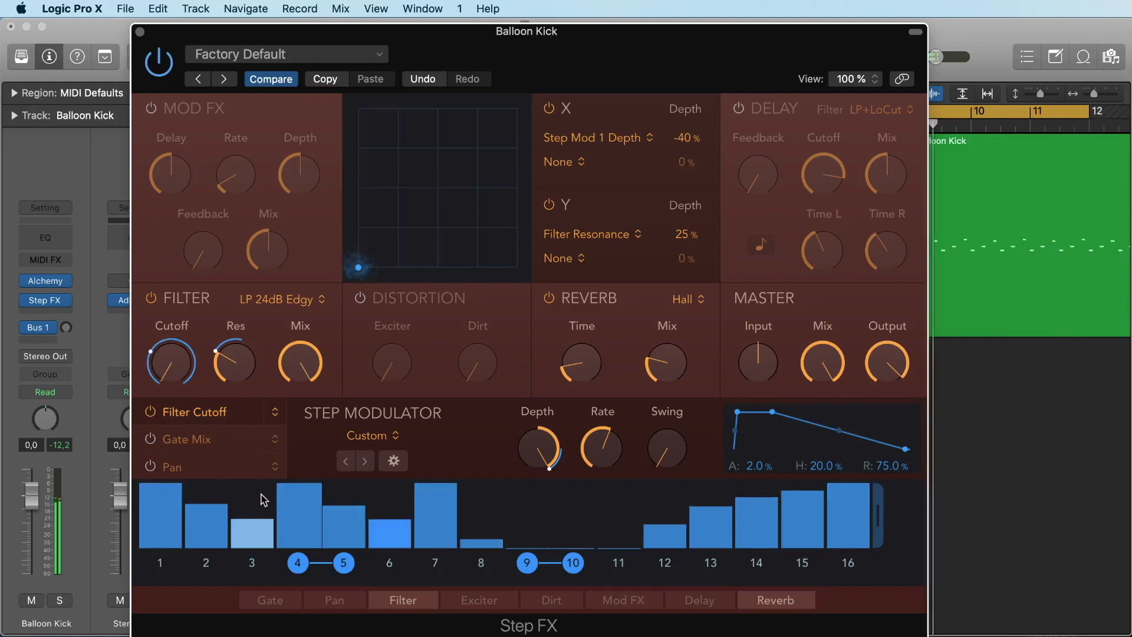
Step: Raise Filter Cutoff step 3 slightly and lower steps 4, 5 and 7 while the loop plays
left_click_drag(256, 505, 291, 524)
left_click_drag(336, 525, 346, 544)
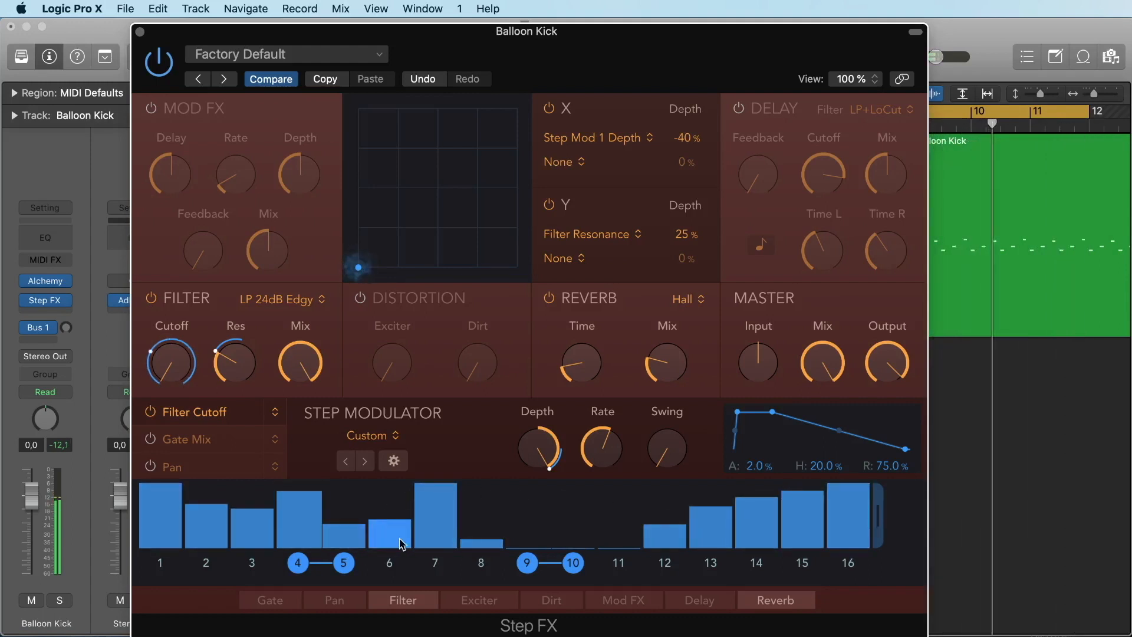
left_click_drag(430, 533, 426, 583)
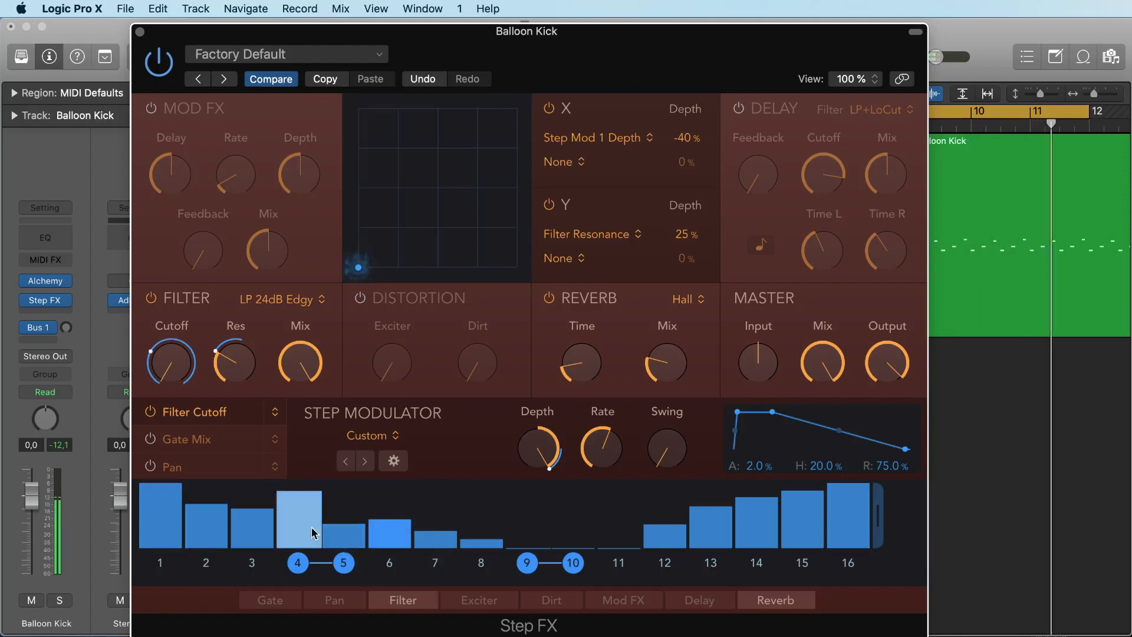
Step: Lower Filter Cutoff step 4 to the height of step 3, and load the Step FX preset Gated Reverse Verb
left_click(301, 513)
mouse_move(304, 518)
left_mouse_down()
mouse_move(301, 530)
mouse_move(307, 507)
left_mouse_up()
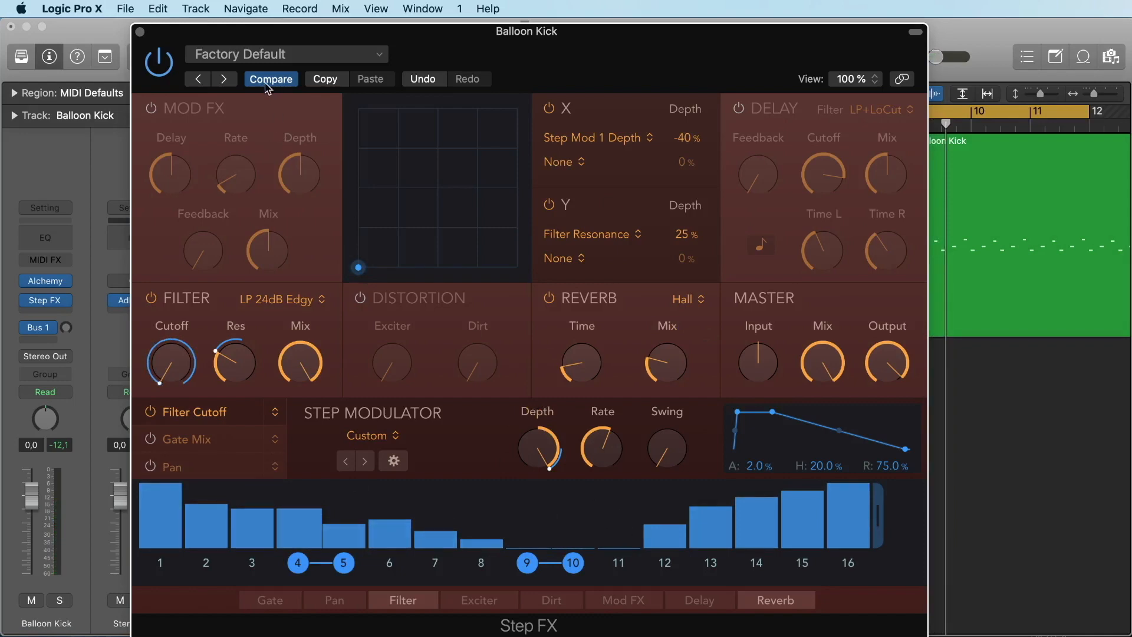
left_click(268, 55)
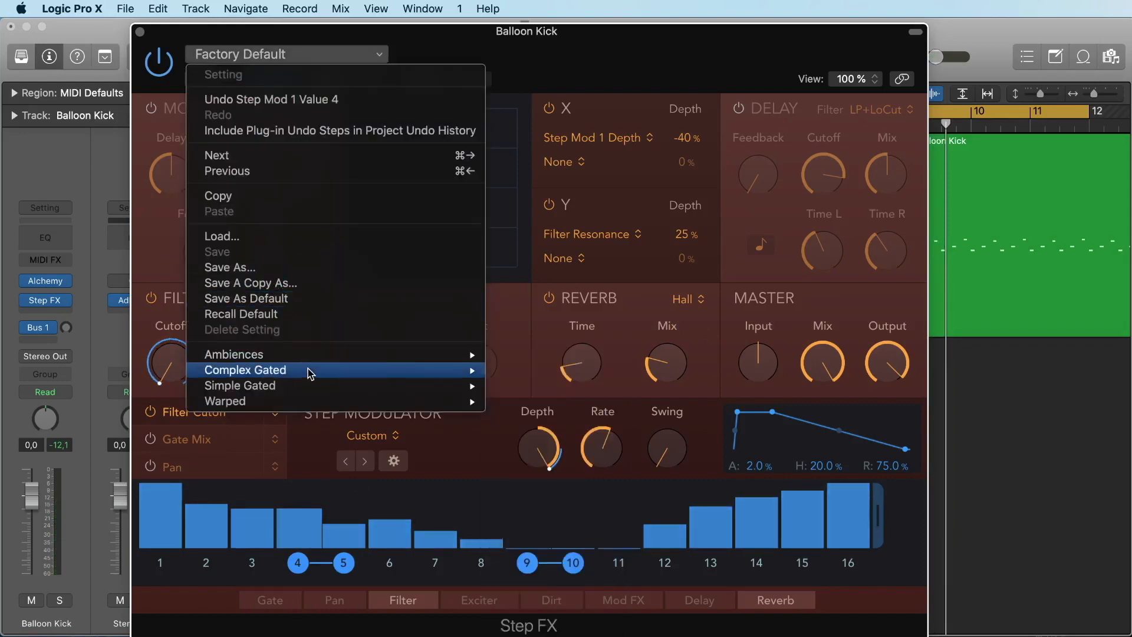
mouse_move(309, 372)
left_click(578, 448)
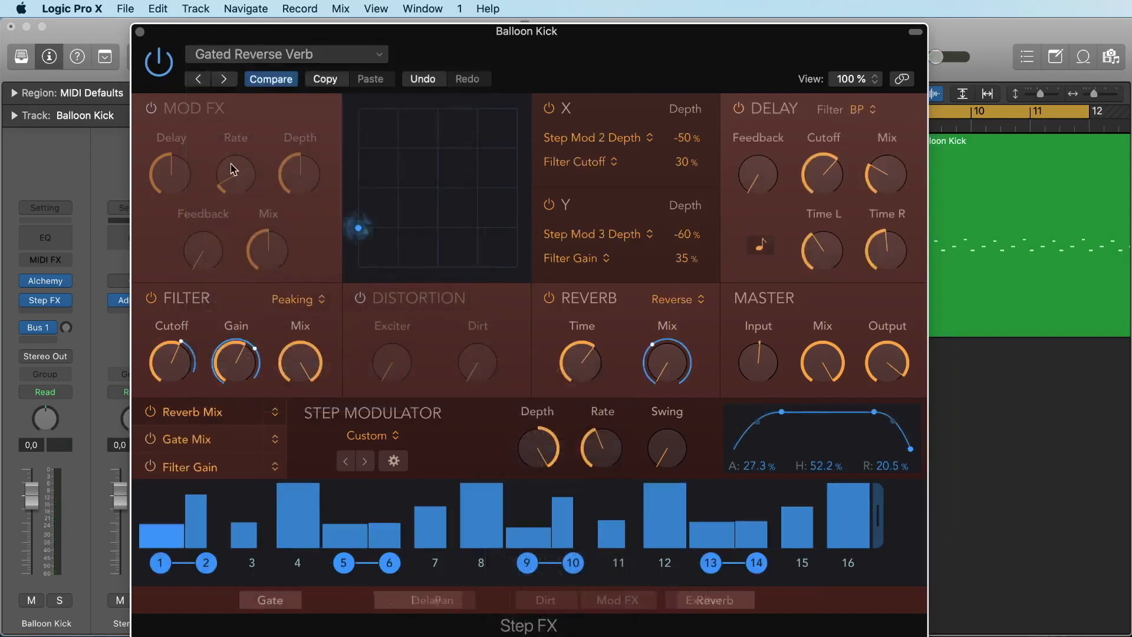
Step: Audition the Step FX presets Glitched and Instant Groove during playback, ending on Melodic Rhythm
left_click(224, 79)
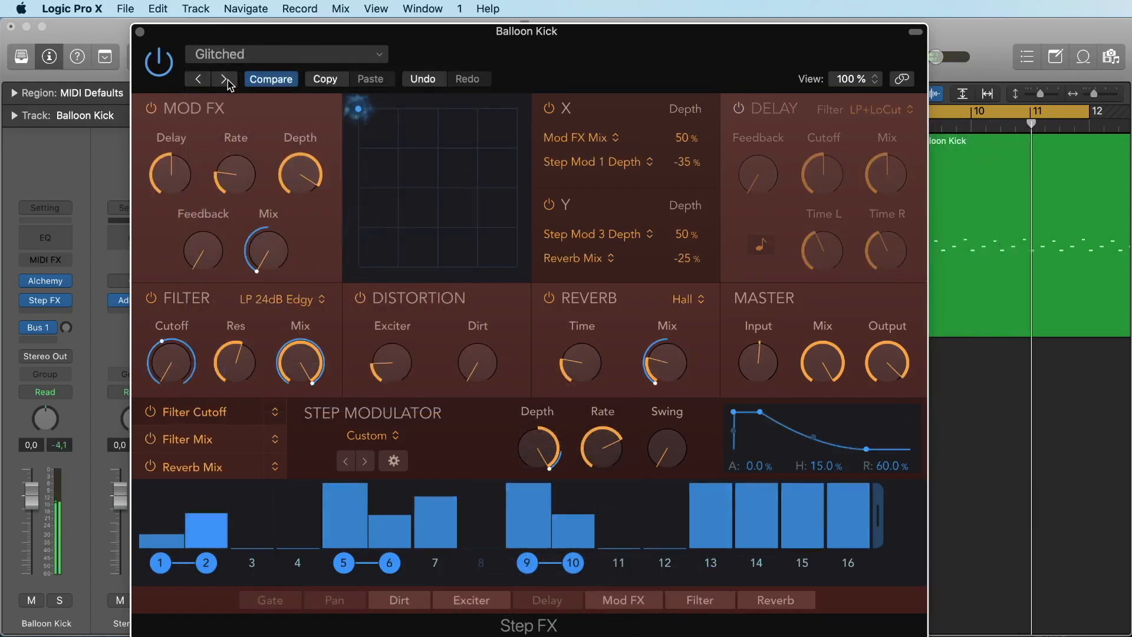
left_click(225, 79)
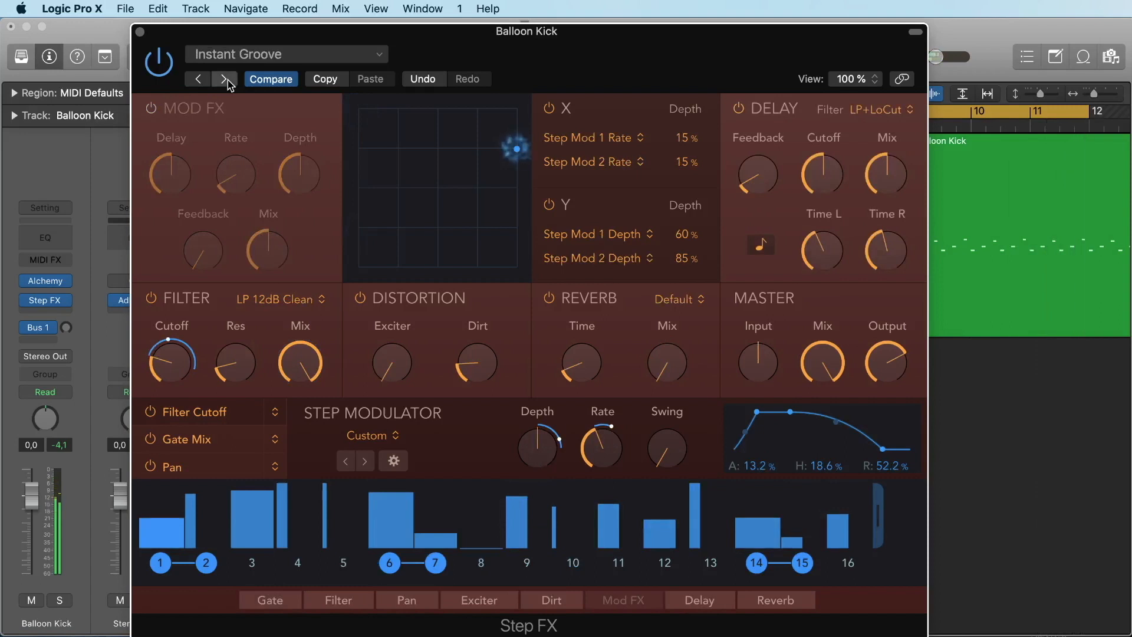
left_click(225, 79)
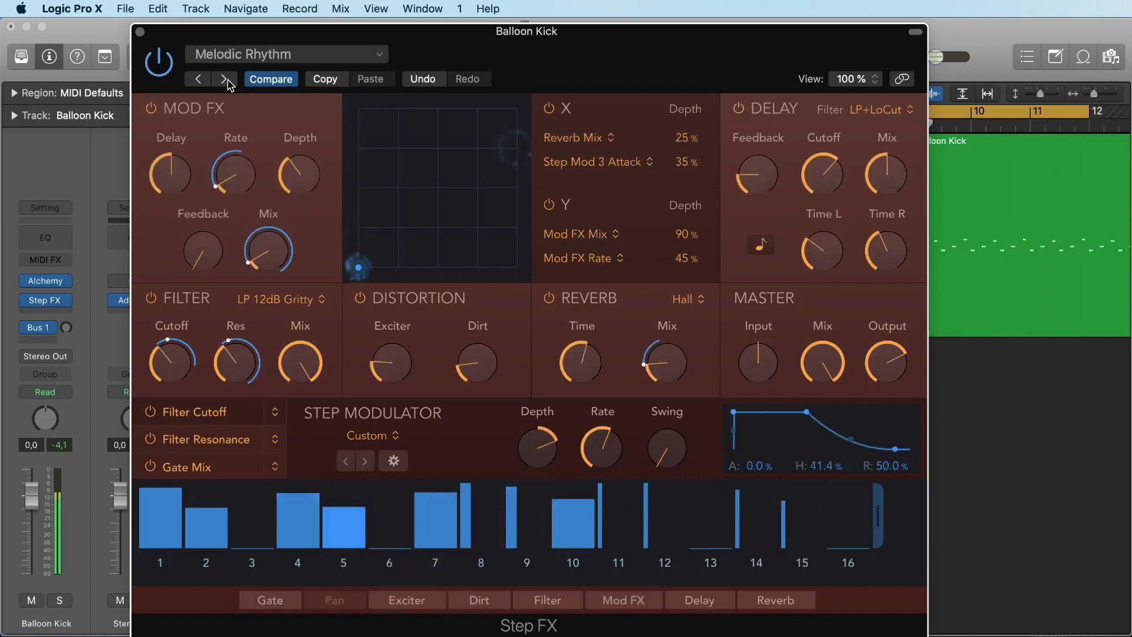
Step: Replace Step FX on the Balloon Kick track with the stereo Remix FX from the Multi Effects group
left_click(67, 302)
mouse_move(151, 563)
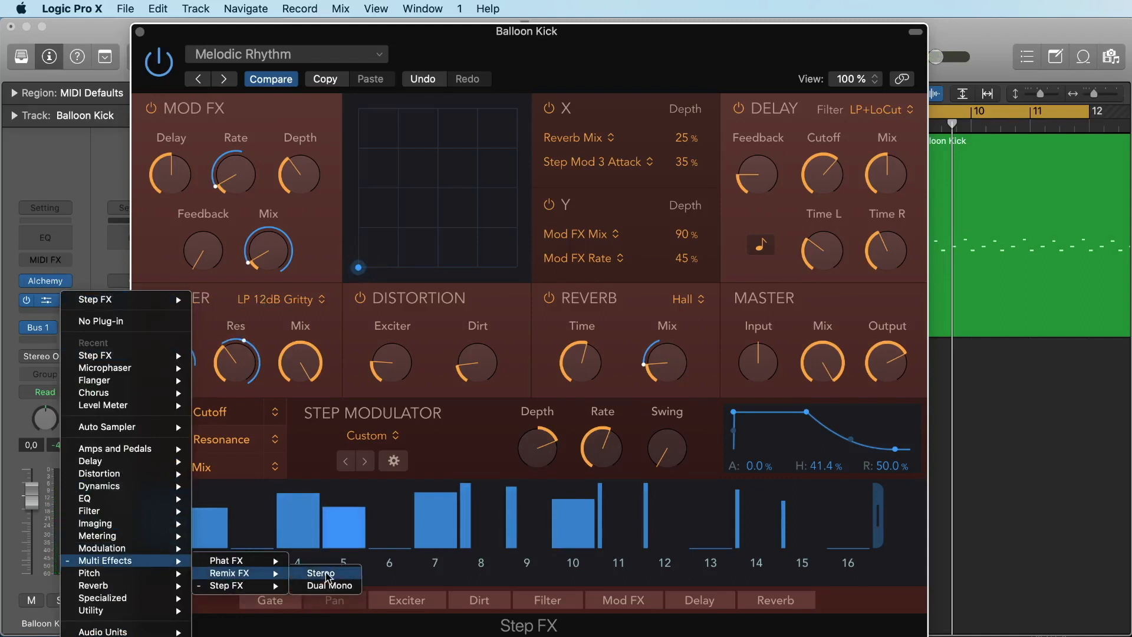
left_click(324, 574)
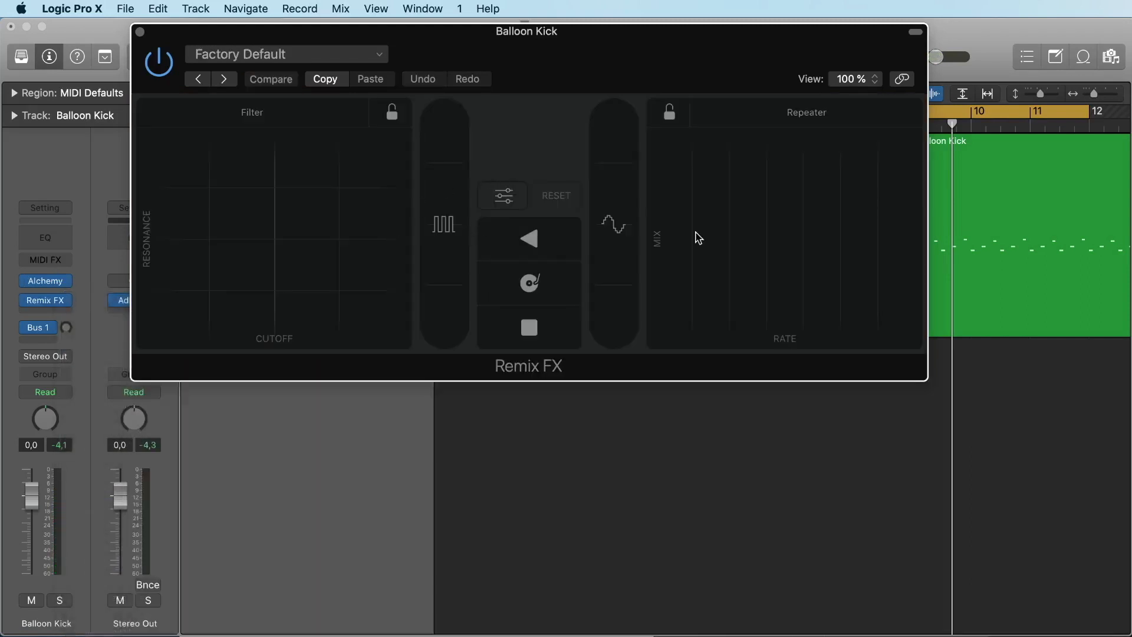
Step: Try out Remix FX on the loop with the Repeater, downsampler, reverse, scratch, gater and Filter controls
left_click_drag(701, 233, 799, 211)
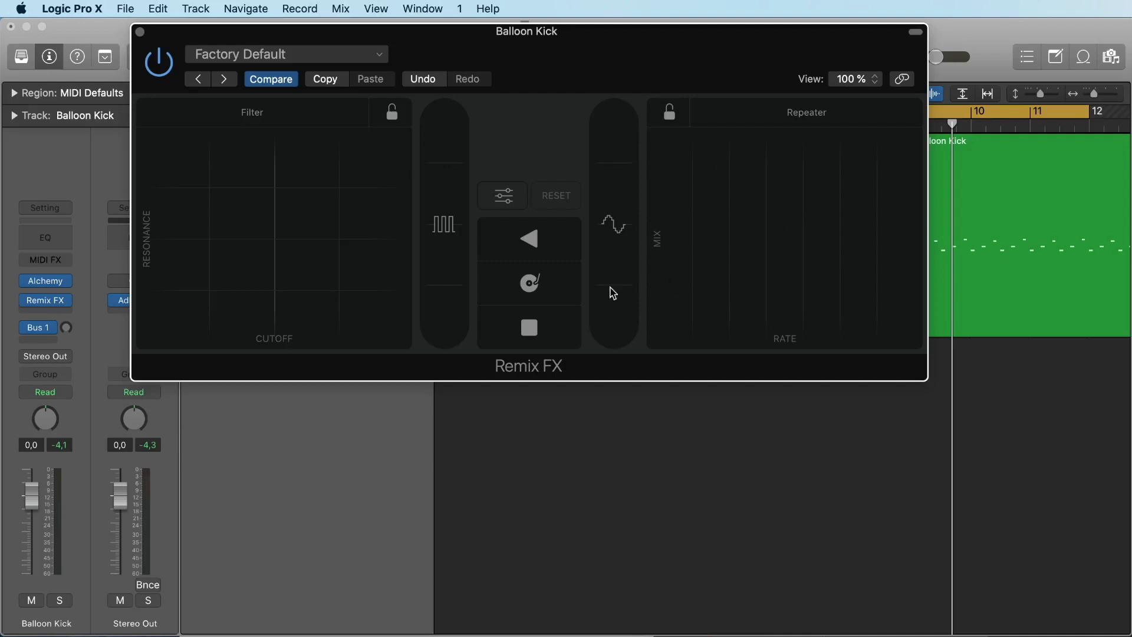
mouse_move(619, 256)
left_mouse_down()
mouse_move(609, 119)
mouse_move(616, 271)
left_mouse_up()
left_click_drag(713, 276, 855, 330)
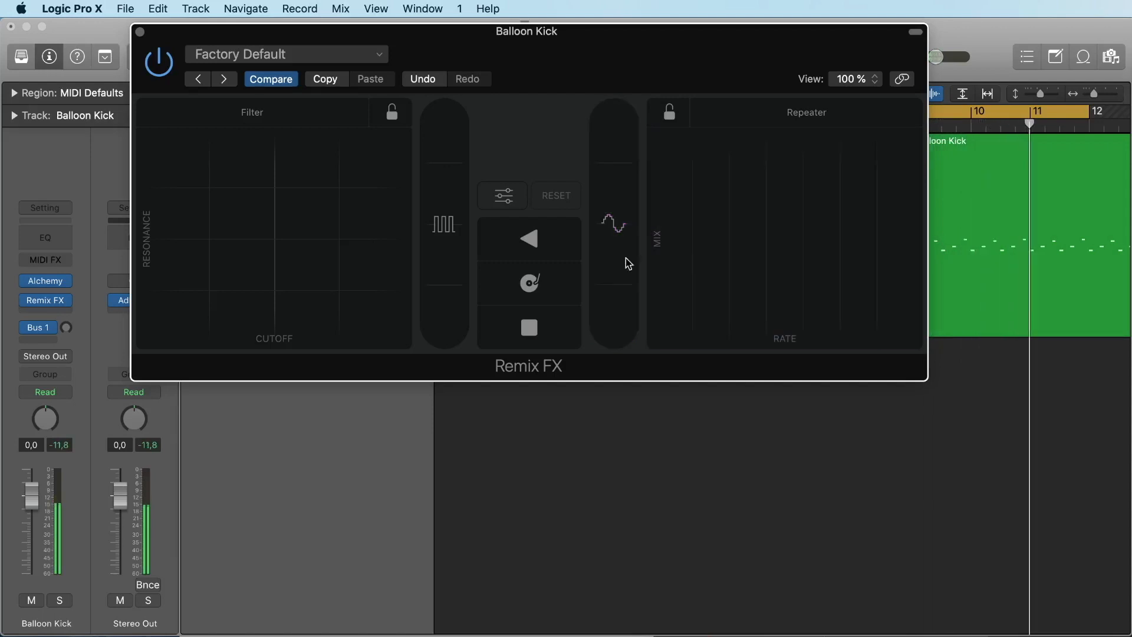
left_click(534, 241)
left_click_drag(561, 283, 521, 284)
left_click_drag(437, 318, 355, 158)
Step: Replace Remix FX with Pitch Correction from the Pitch group and reposition its window over the tracks area
left_click(66, 300)
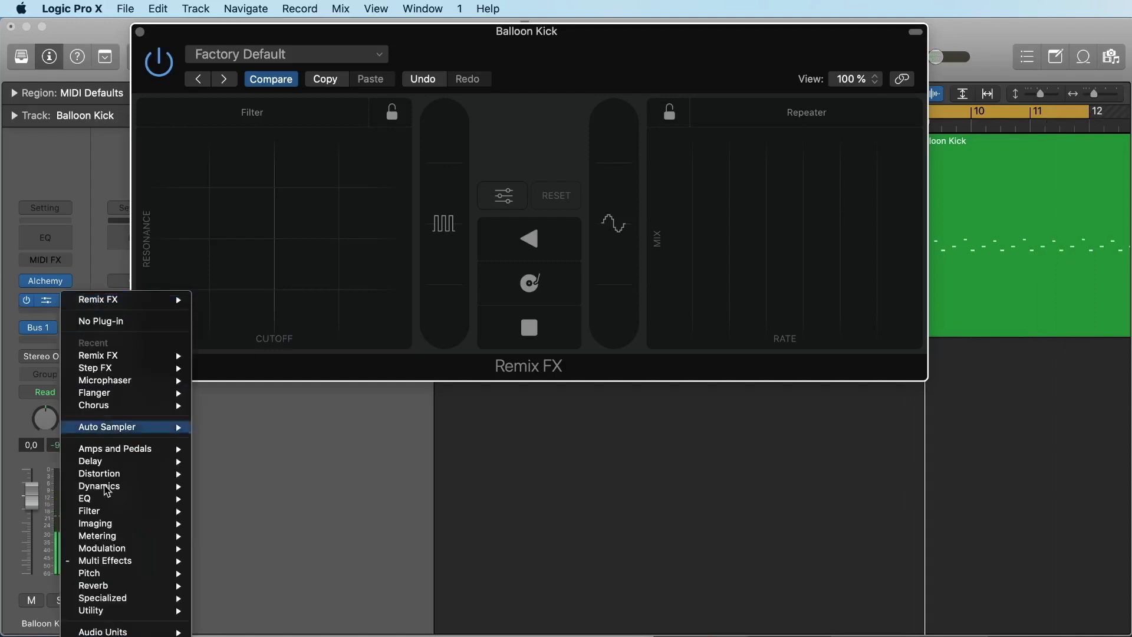
mouse_move(138, 577)
mouse_move(223, 586)
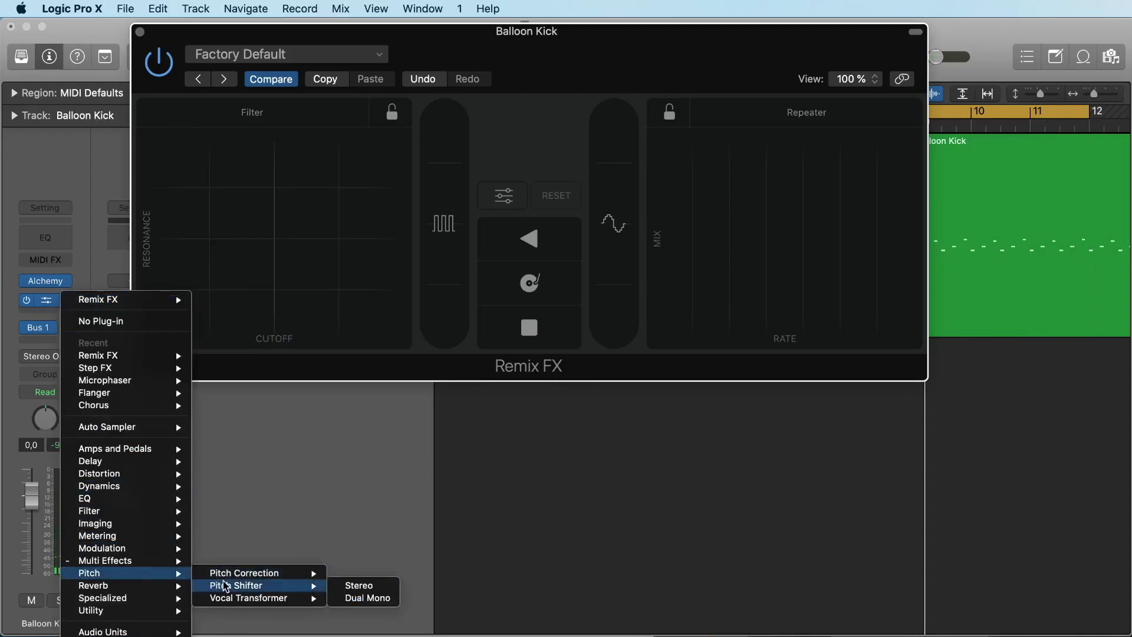
mouse_move(304, 575)
left_click(344, 576)
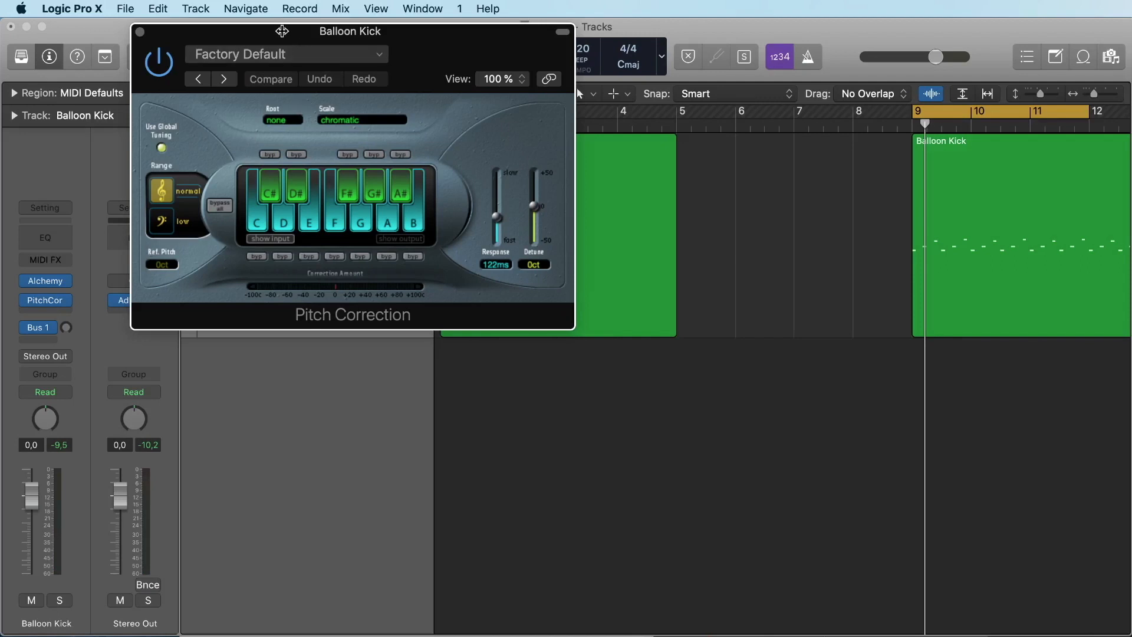
left_click_drag(282, 31, 370, 33)
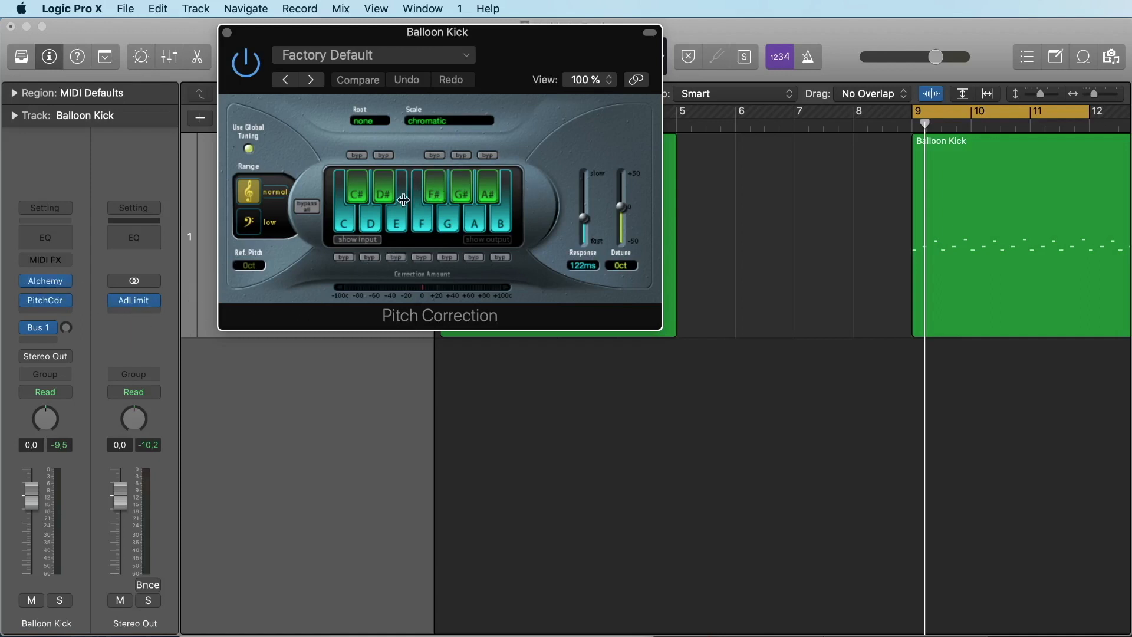
Step: Replace Pitch Correction with the stereo Space Designer from the Reverb group
left_click(68, 301)
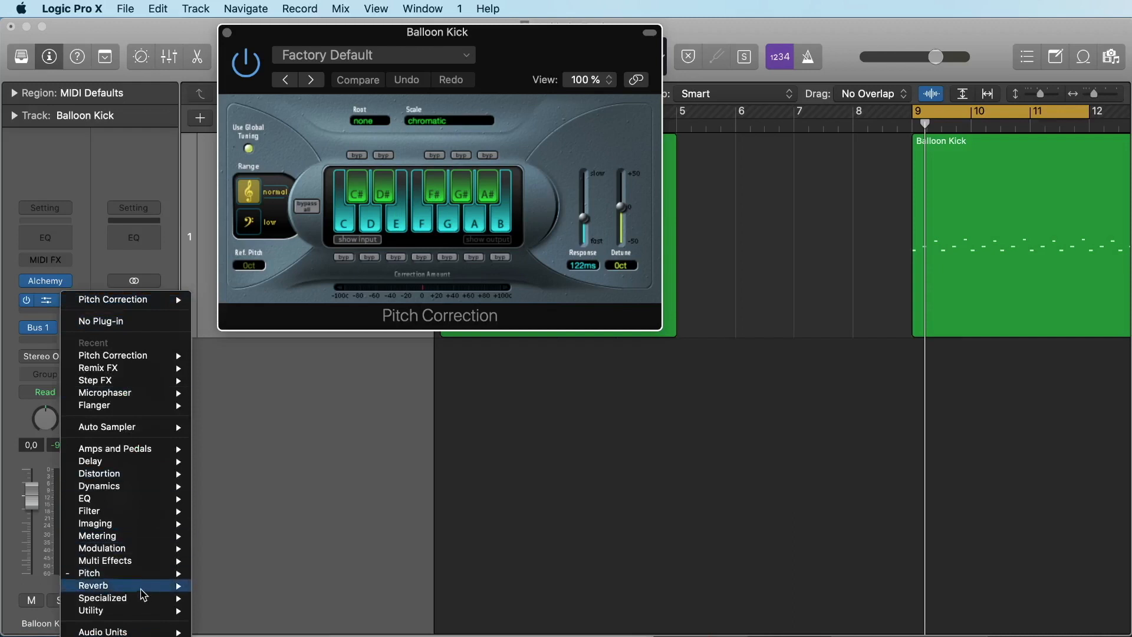
mouse_move(142, 591)
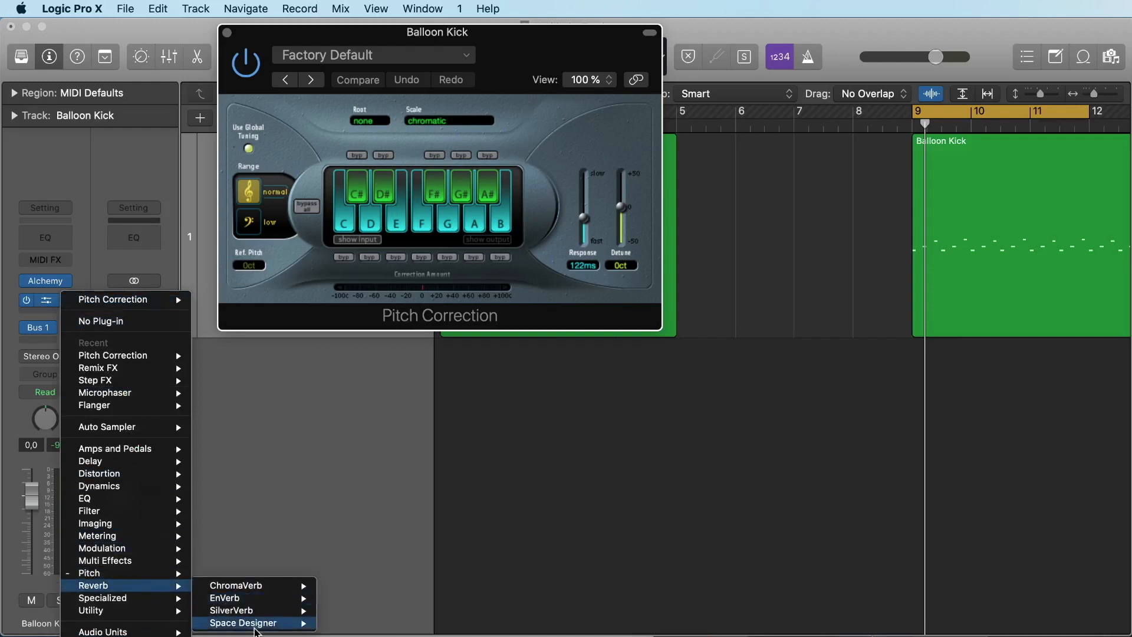
mouse_move(262, 629)
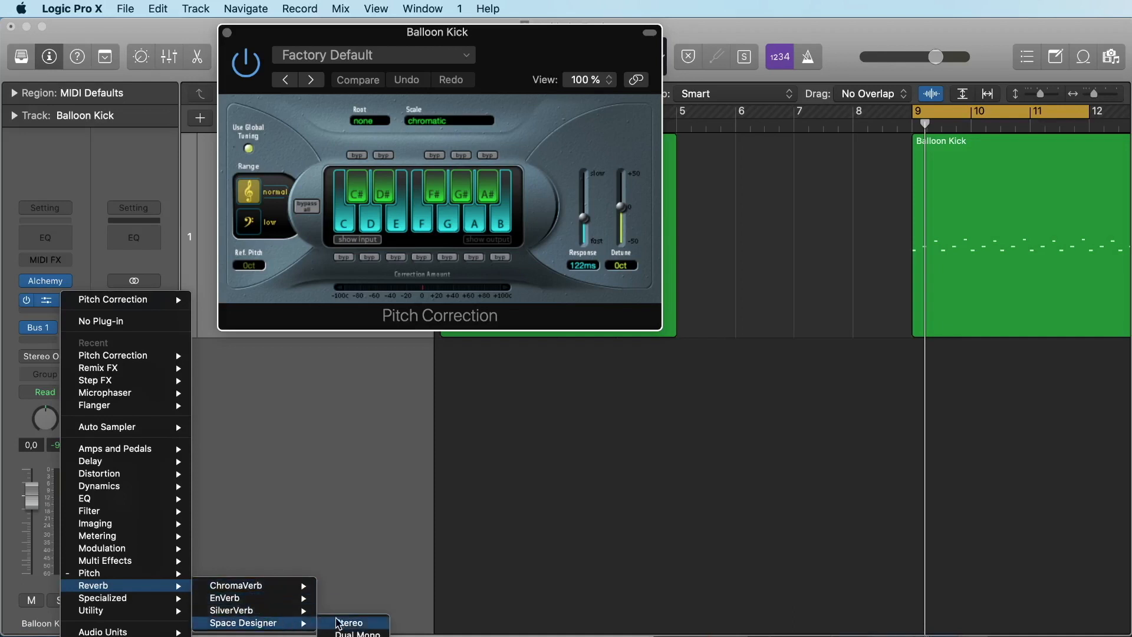
left_click(348, 622)
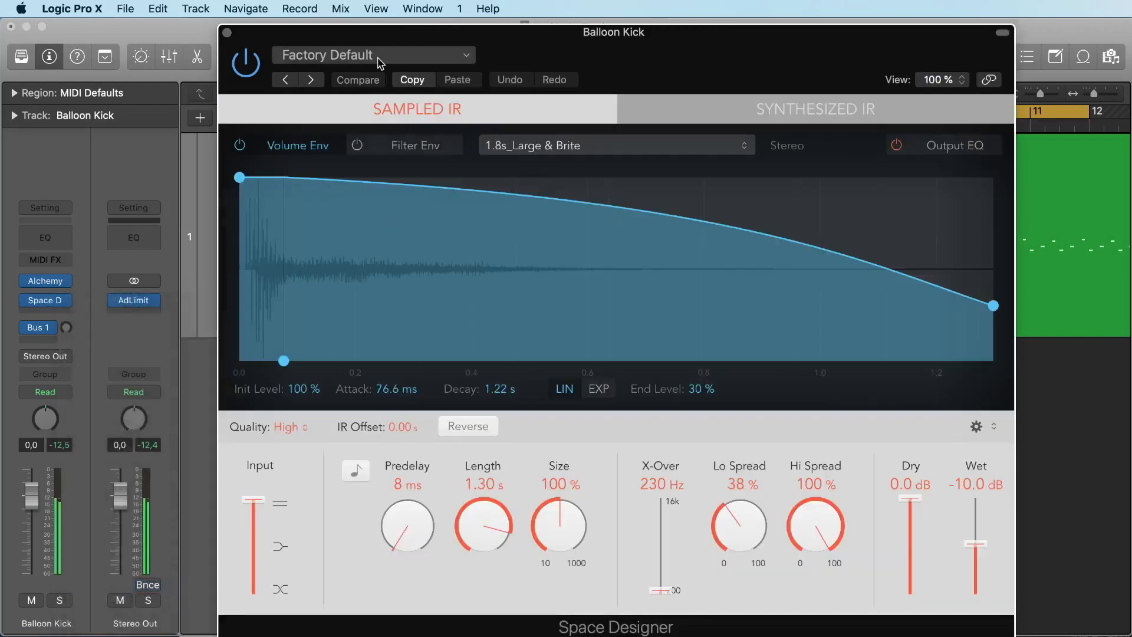
Step: Load Space Designer's 03.2s Empty Church preset from the large indoor spaces, and set Wet to -9.0 dB during playback
left_click(327, 59)
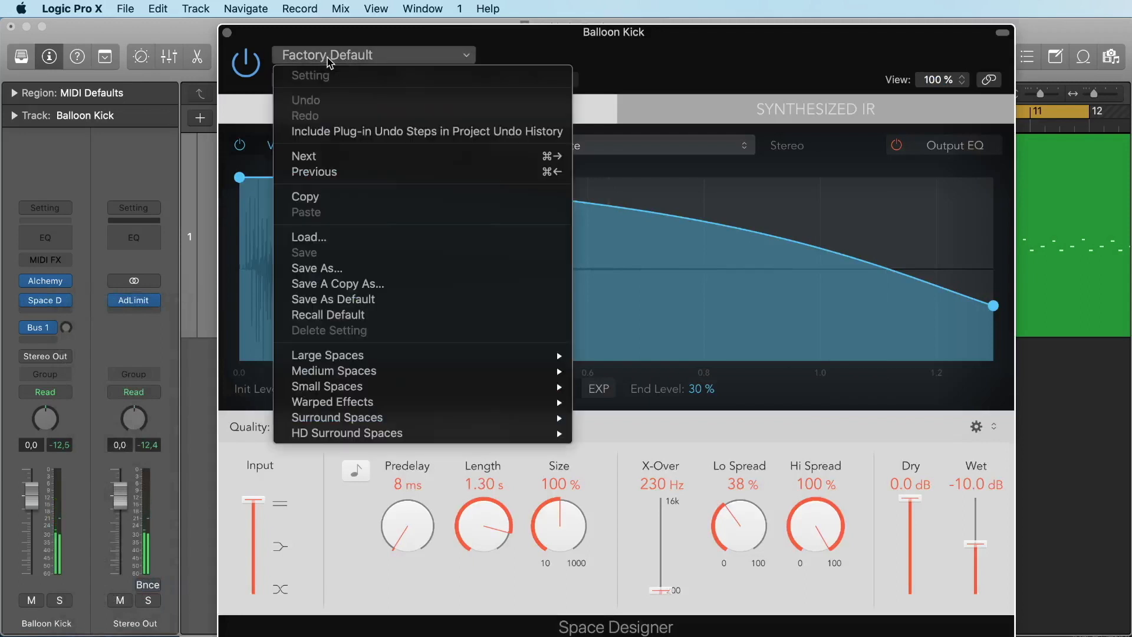
mouse_move(433, 369)
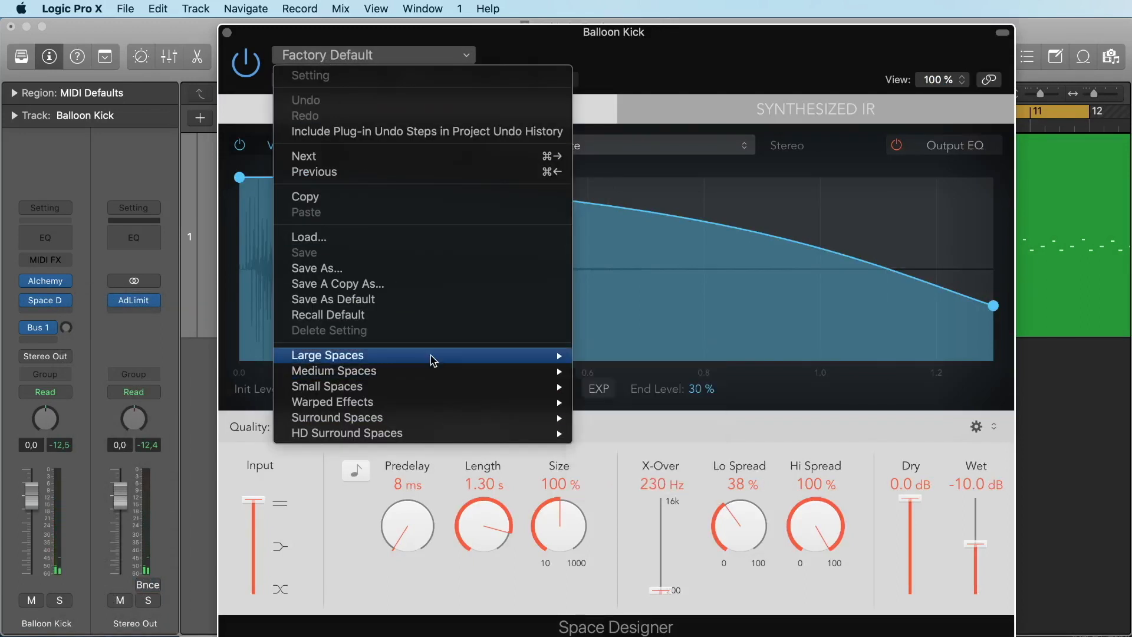
mouse_move(551, 355)
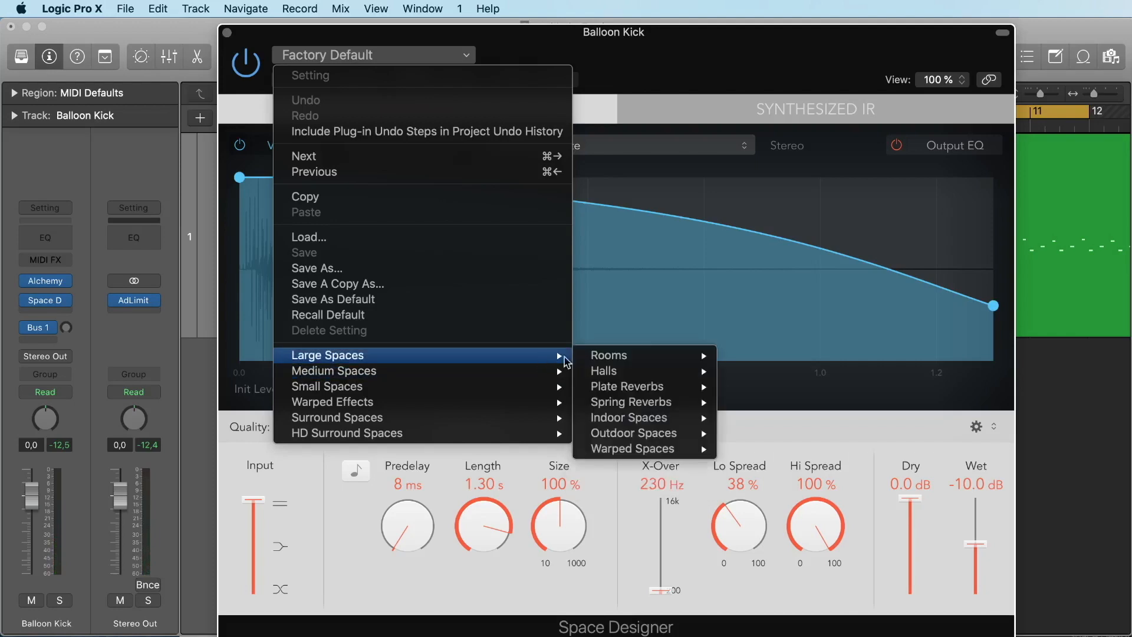
mouse_move(642, 358)
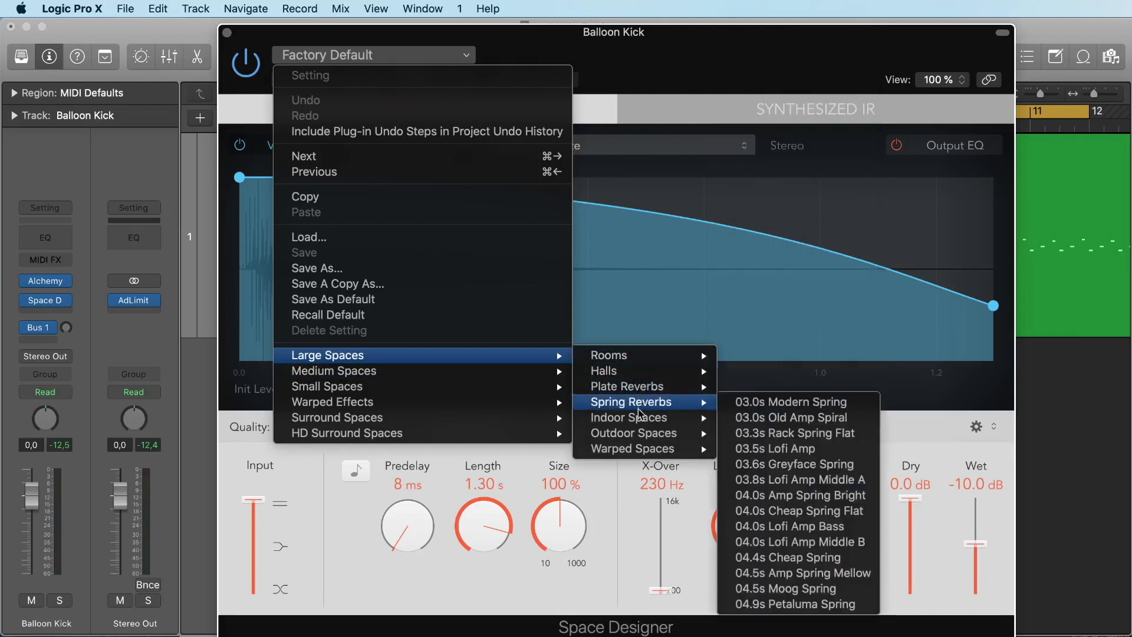
mouse_move(653, 424)
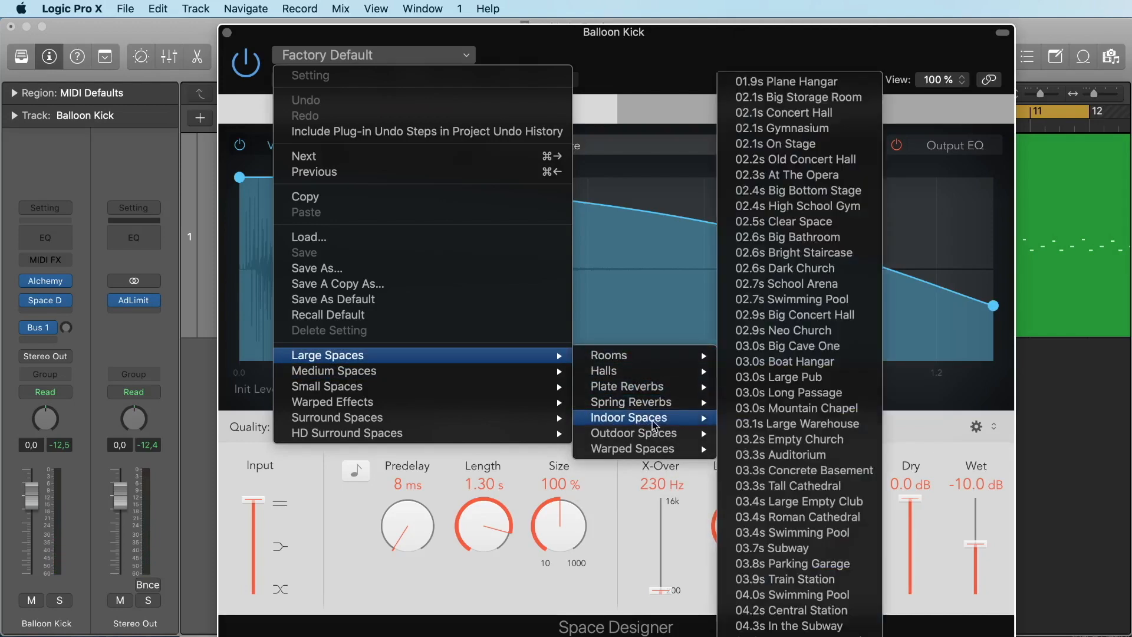
left_click(811, 442)
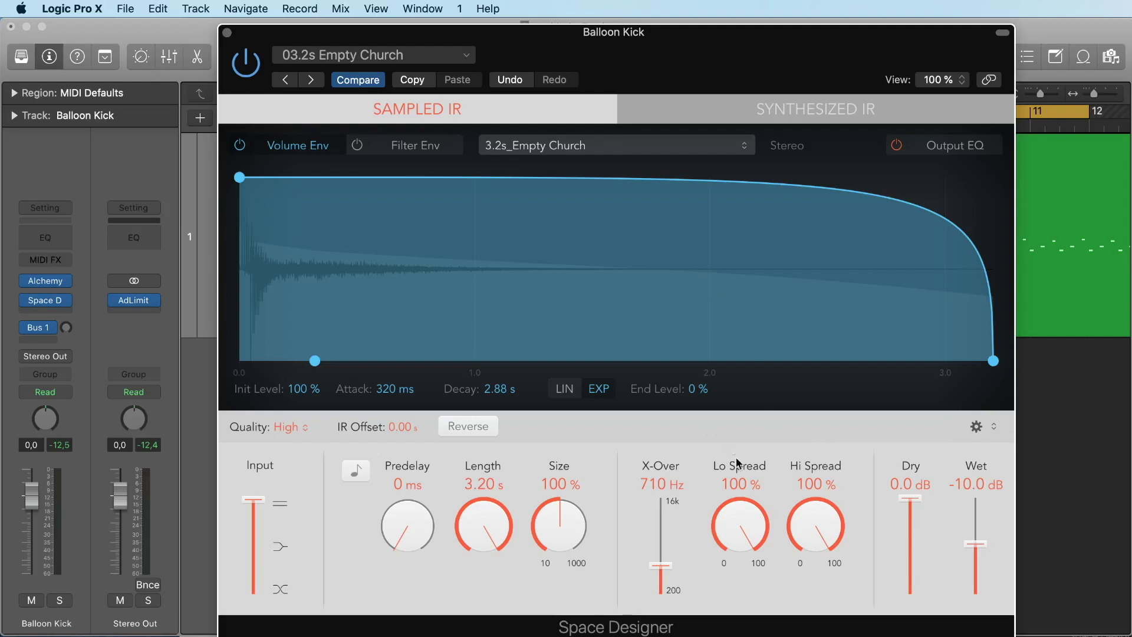
key("space")
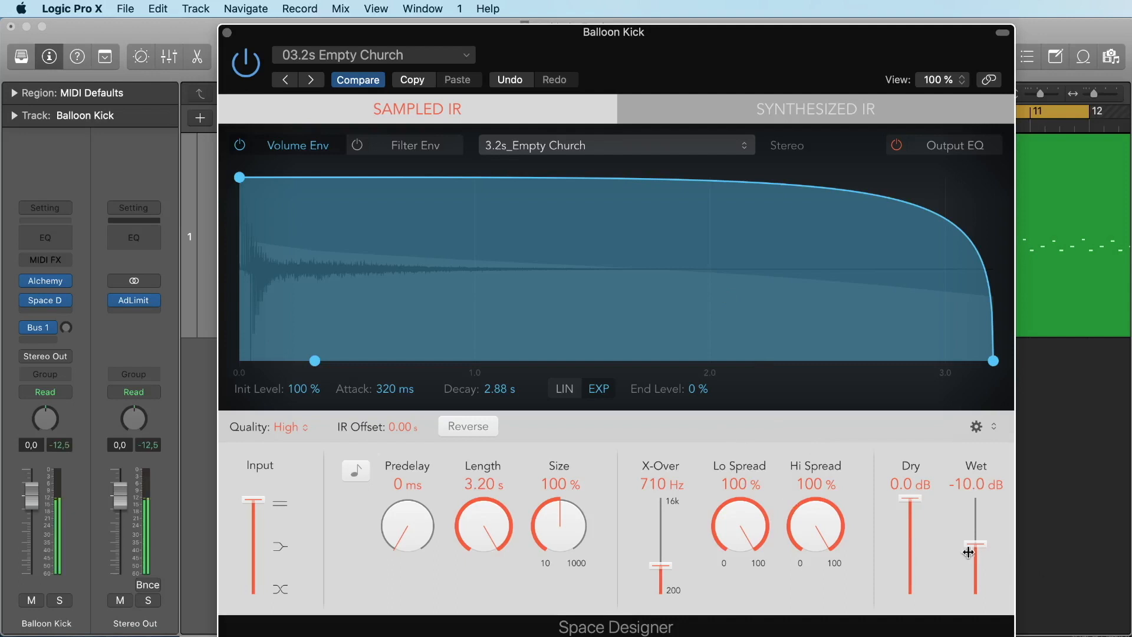
left_click_drag(980, 548, 975, 526)
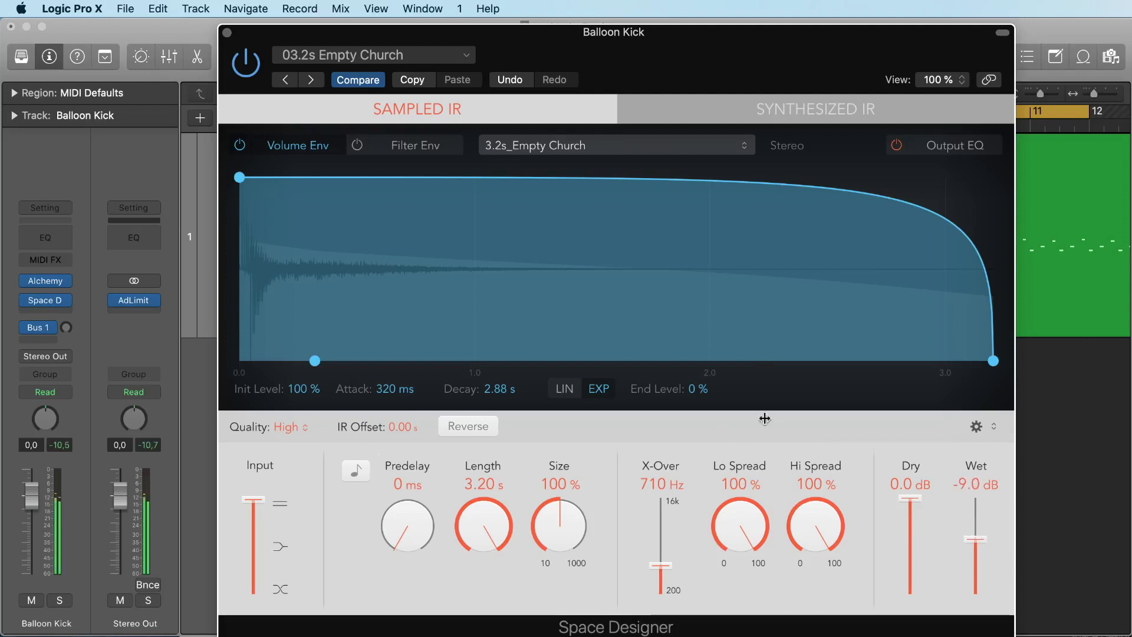
Step: Replace Space Designer with the stereo Exciter from the Specialized group
left_click(69, 300)
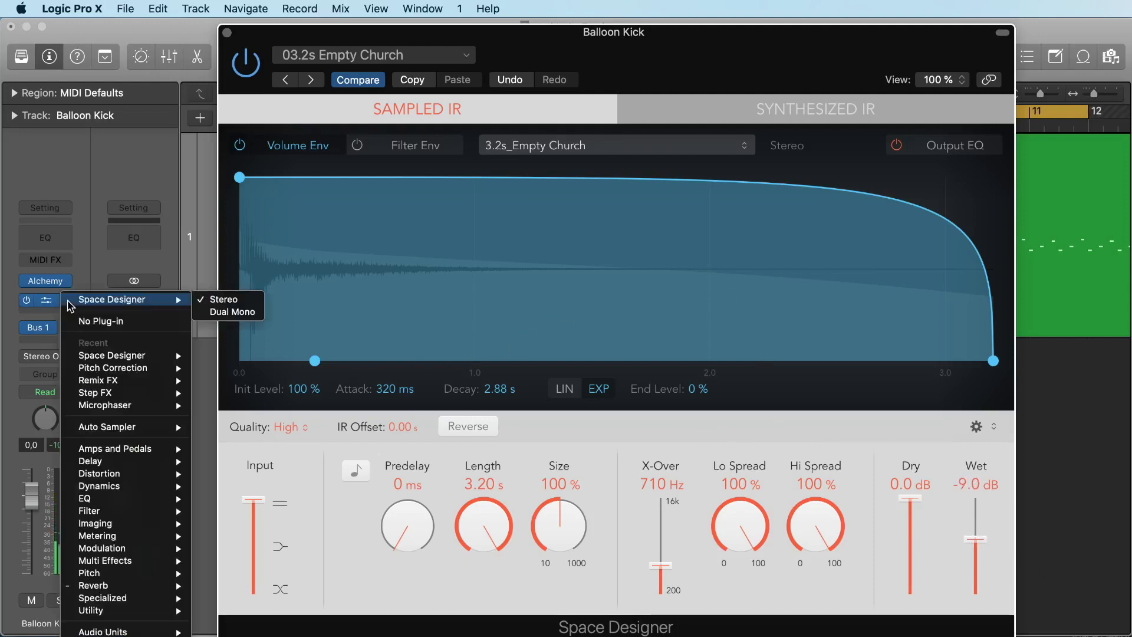
mouse_move(170, 588)
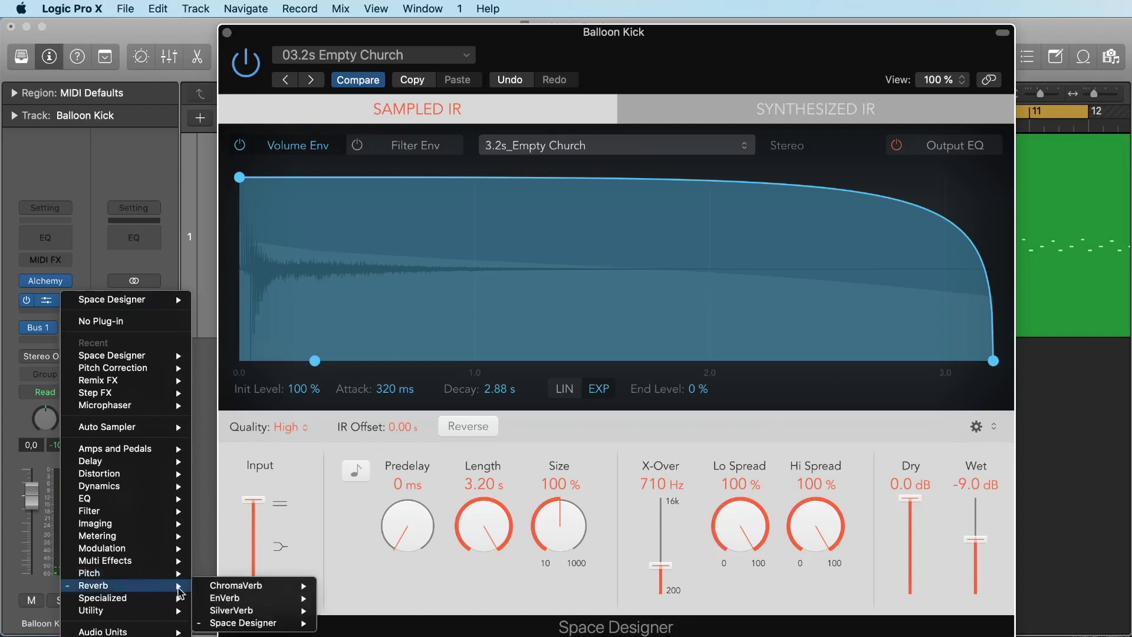
mouse_move(248, 598)
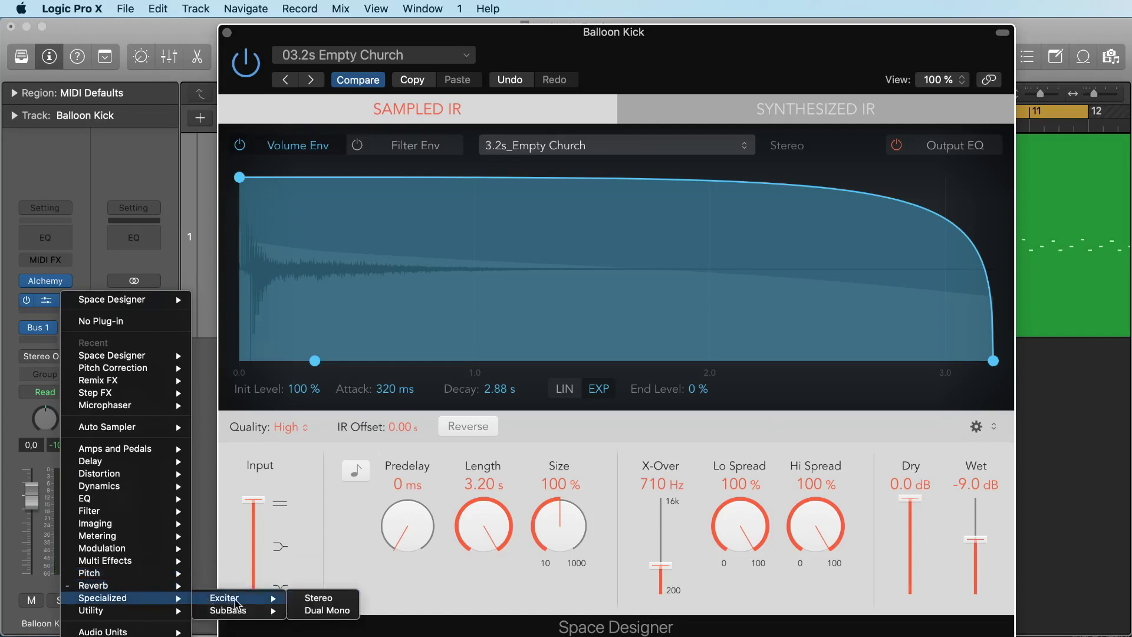
left_click(324, 598)
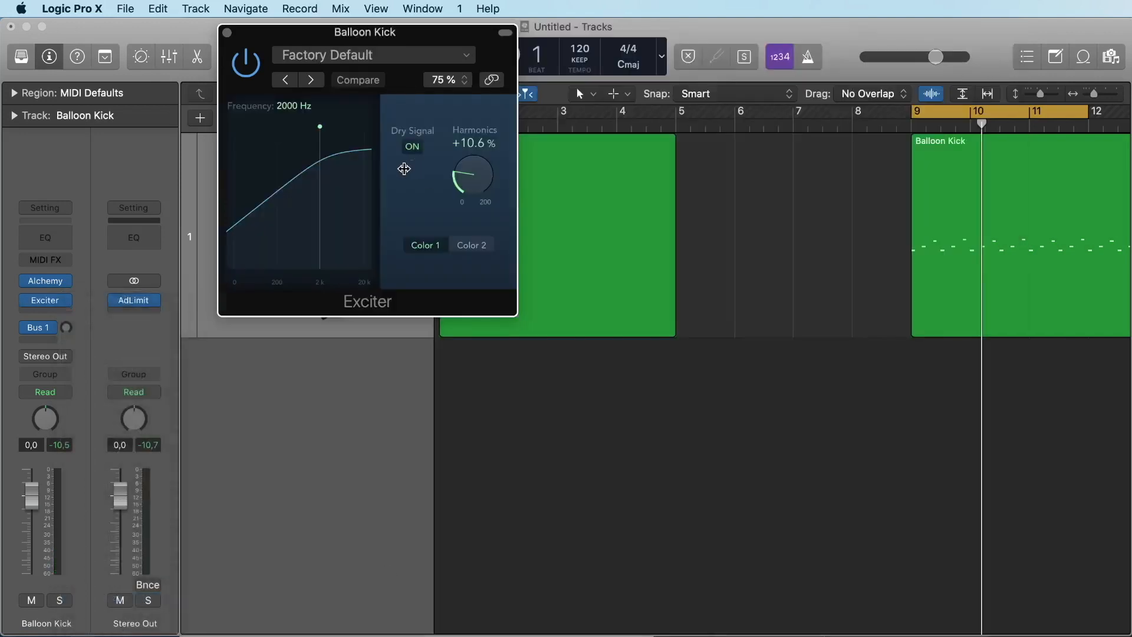
Step: Play the loop briefly, load the Exciter preset Add Silver, and set its Frequency to 5300 Hz
key("space")
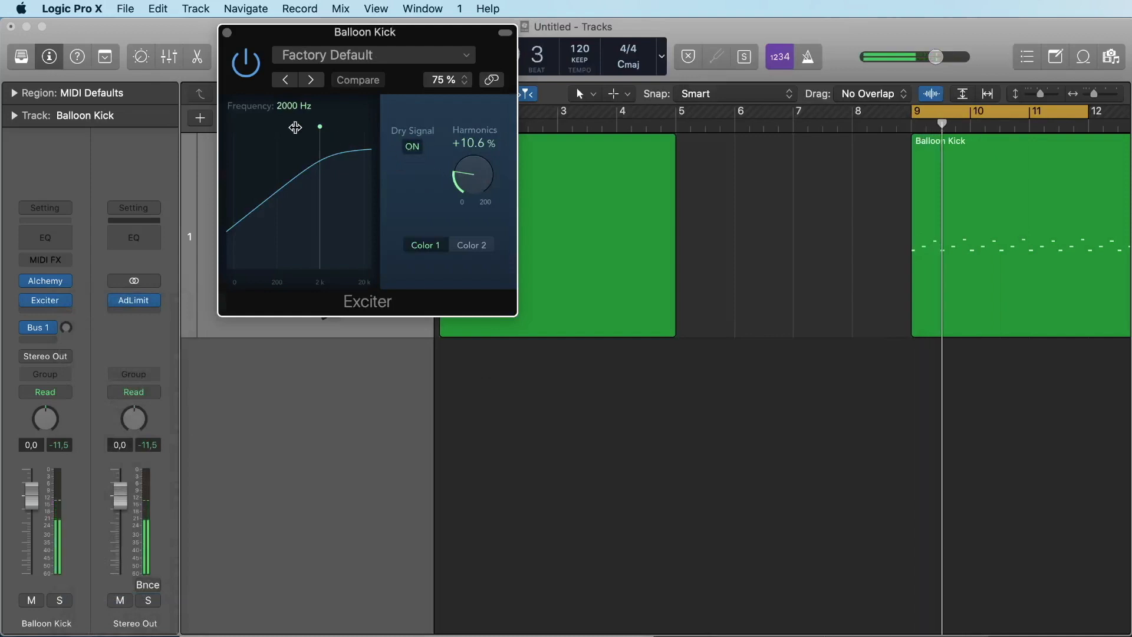
left_click(311, 80)
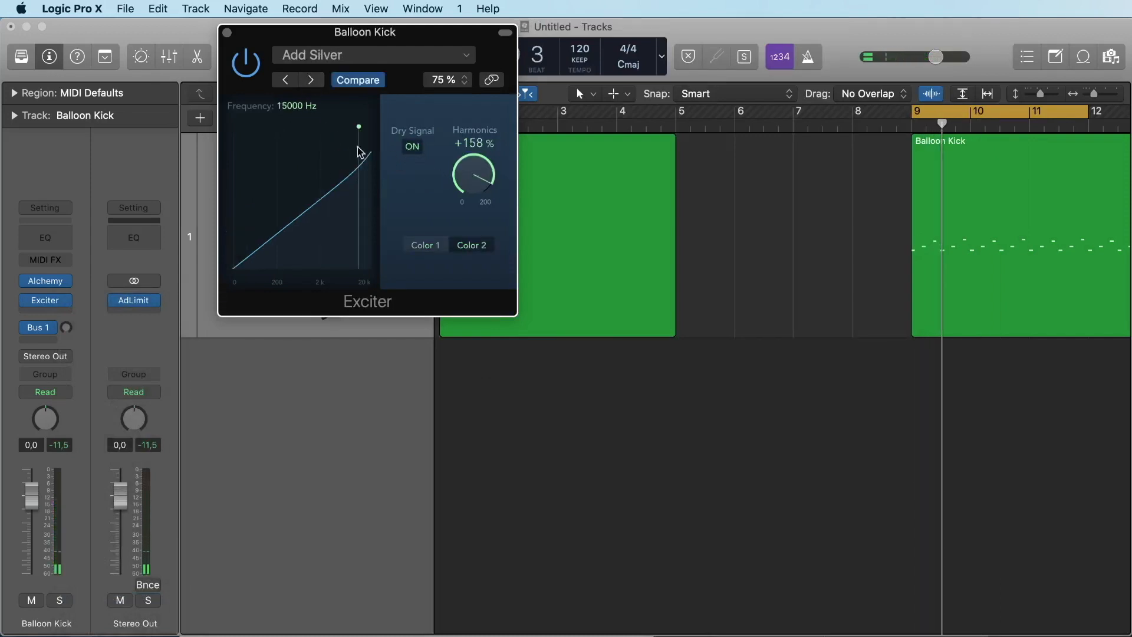
left_click_drag(358, 130, 338, 128)
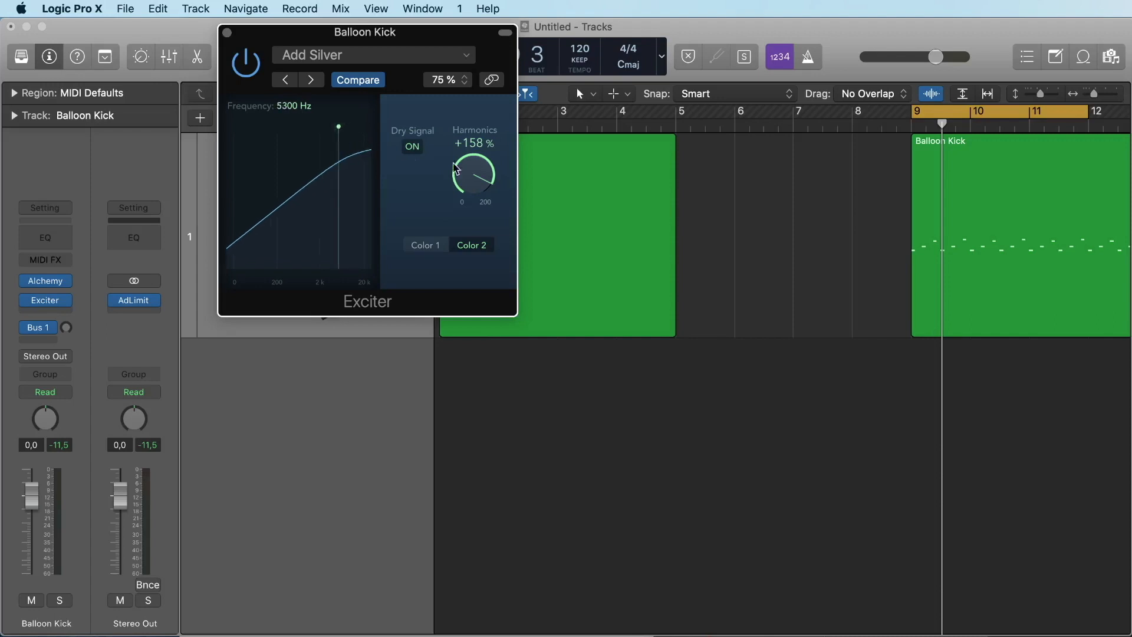
left_click_drag(455, 169, 455, 171)
left_click_drag(338, 128, 340, 131)
Step: Lower the Exciter's Harmonics to 0%, and raise it to 60.5% while the loop plays
left_click_drag(471, 167, 475, 360)
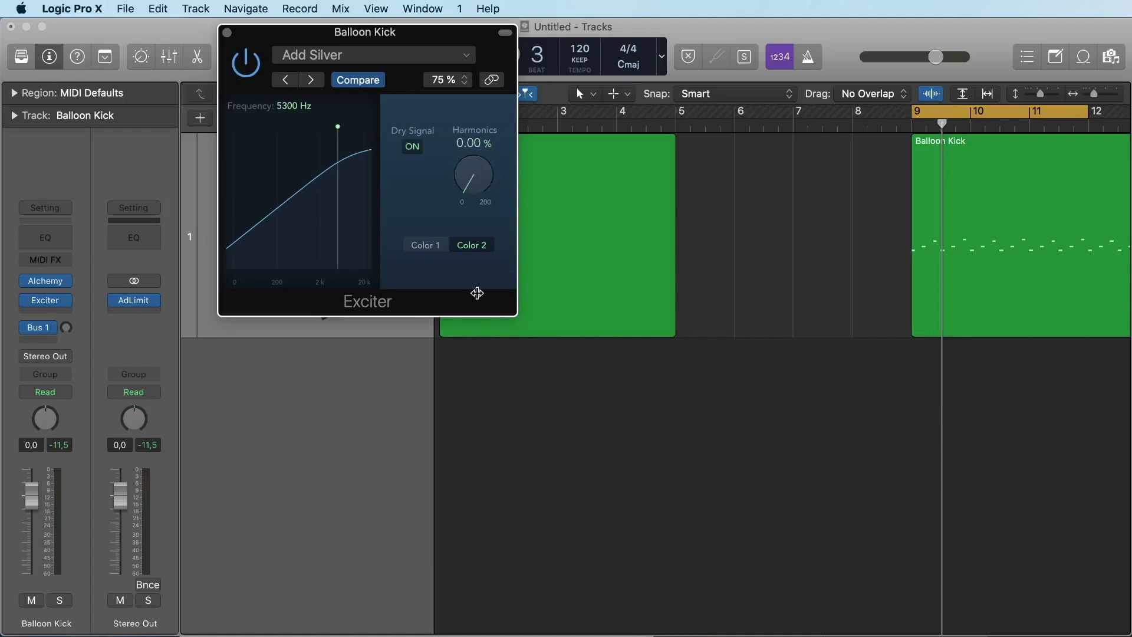
key("space")
left_click_drag(468, 182, 457, 54)
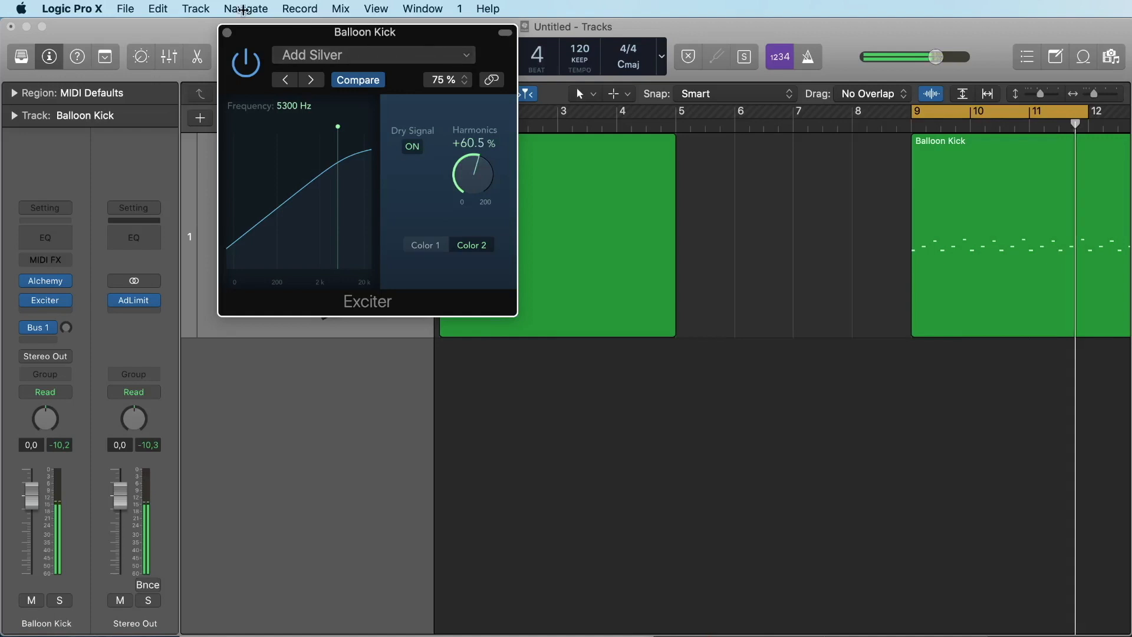
Step: Close the Exciter and replace it on the Balloon Kick track with the stereo Gain plug-in from the Utility group
left_click(228, 33)
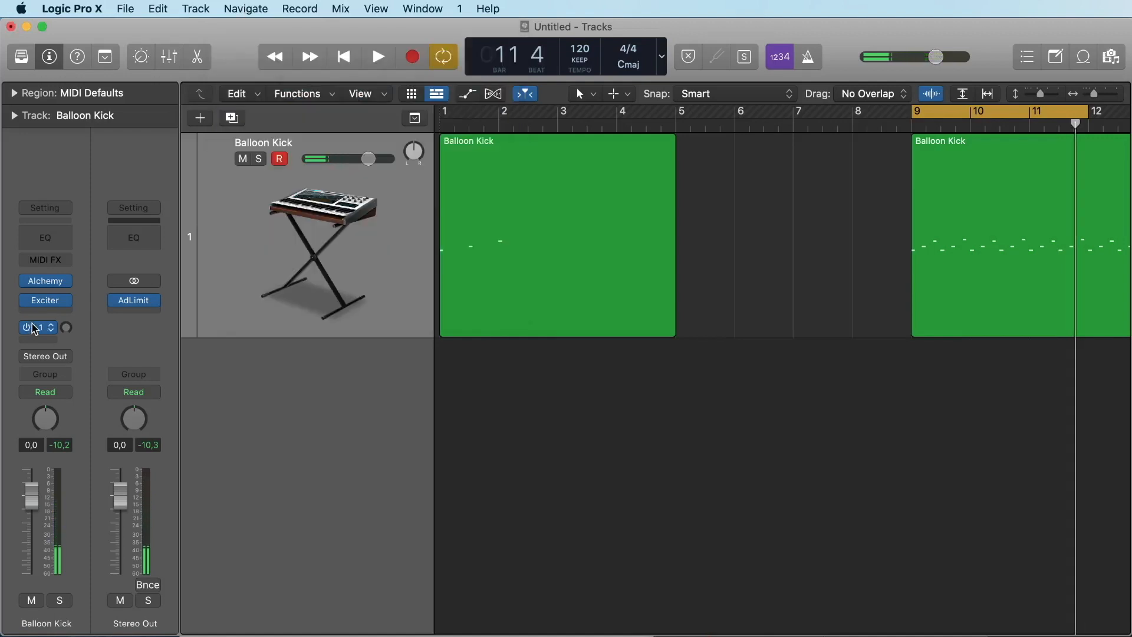
left_click(65, 303)
mouse_move(106, 610)
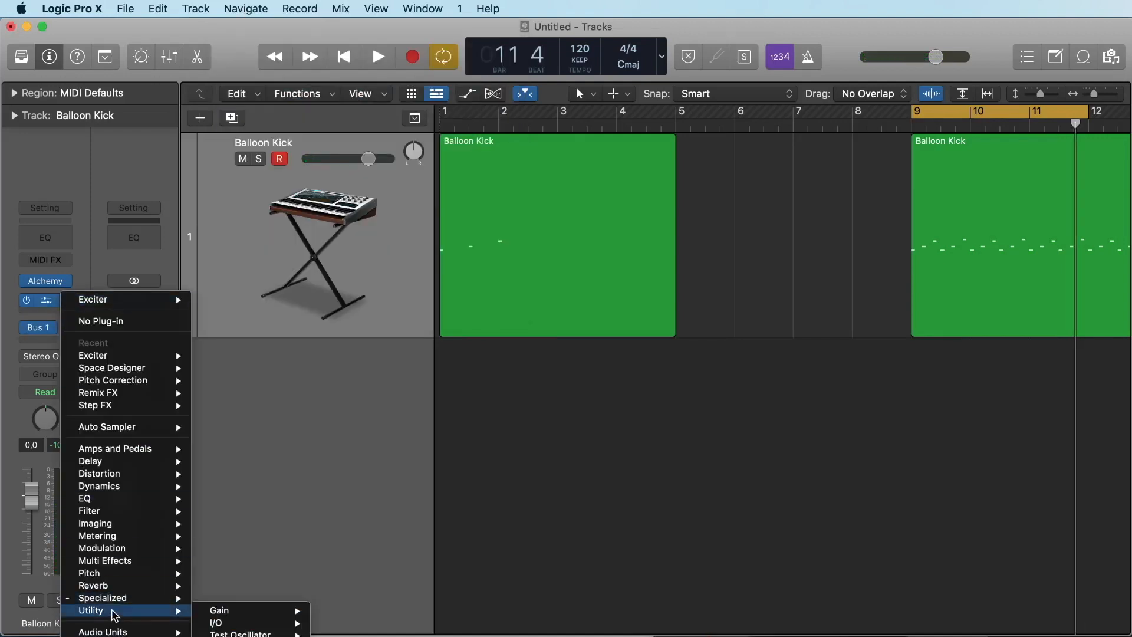
mouse_move(236, 613)
mouse_move(260, 633)
mouse_move(147, 610)
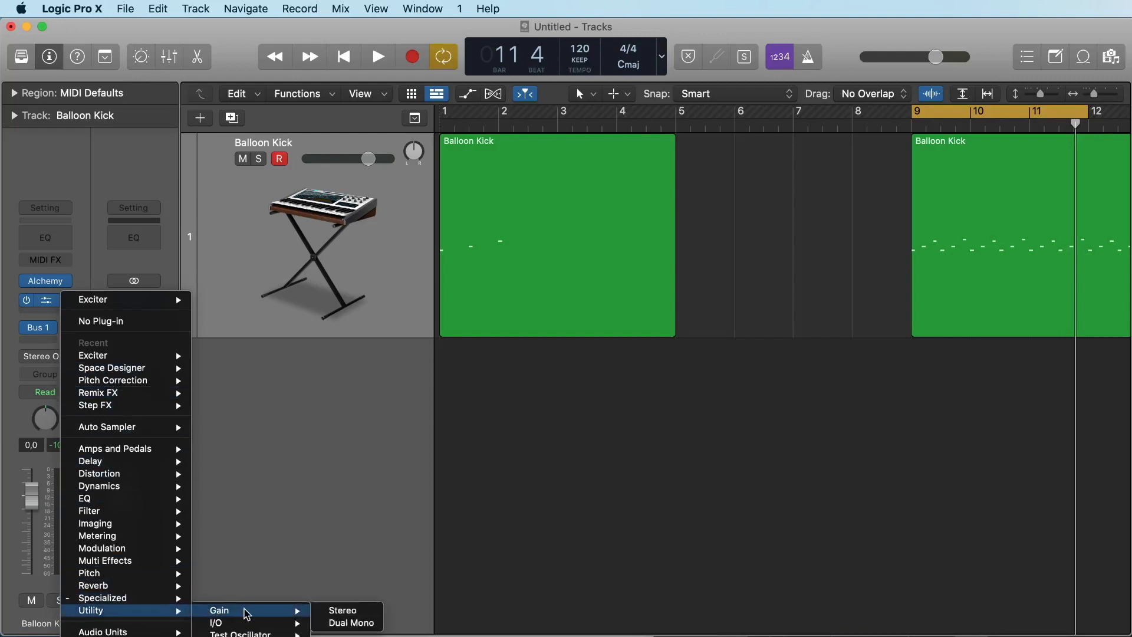
left_click(327, 614)
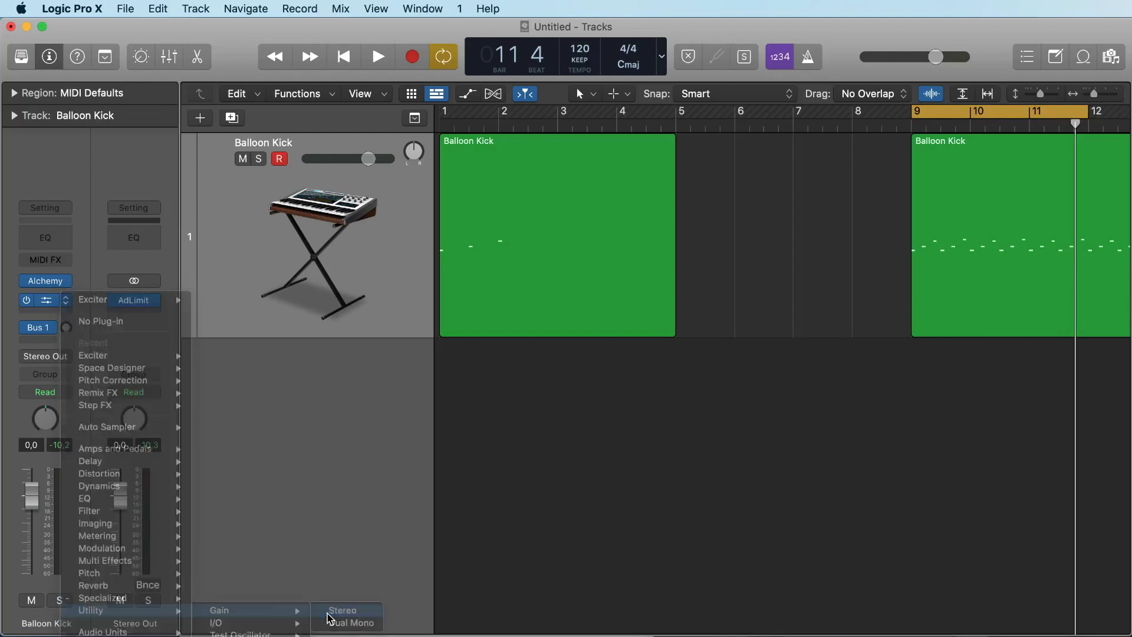
Step: Set Gain's Balance to -14.0% during playback, stop the loop, and lower the Gain value to -10.7 dB
key("space")
mouse_move(498, 372)
left_mouse_down()
mouse_move(500, 497)
mouse_move(498, 369)
left_mouse_up()
left_click_drag(644, 359, 556, 322)
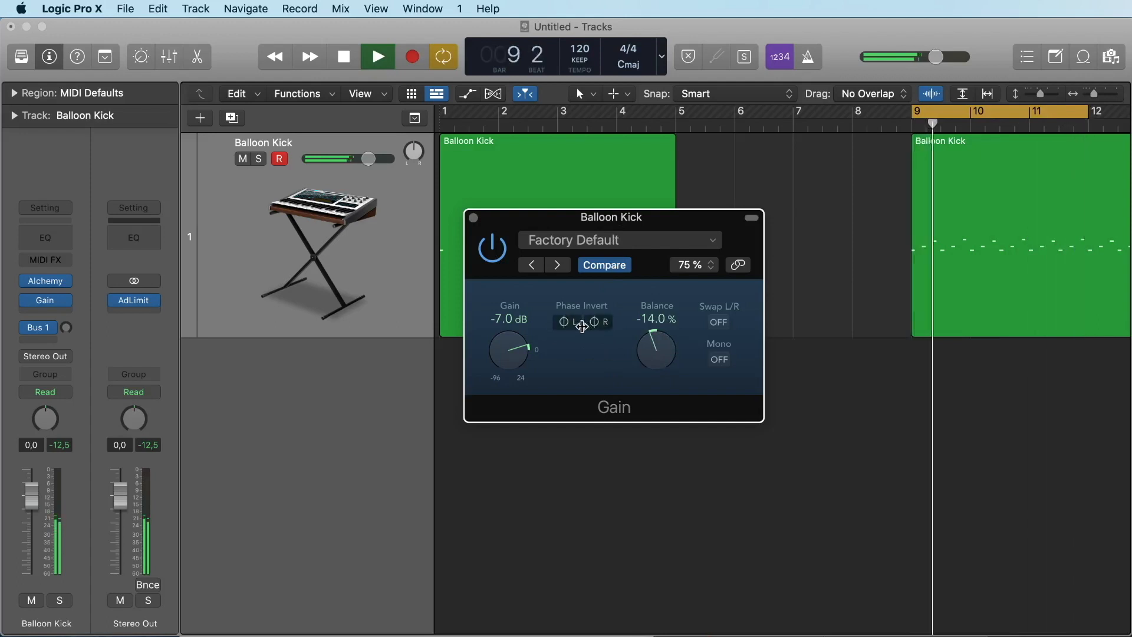
key("space")
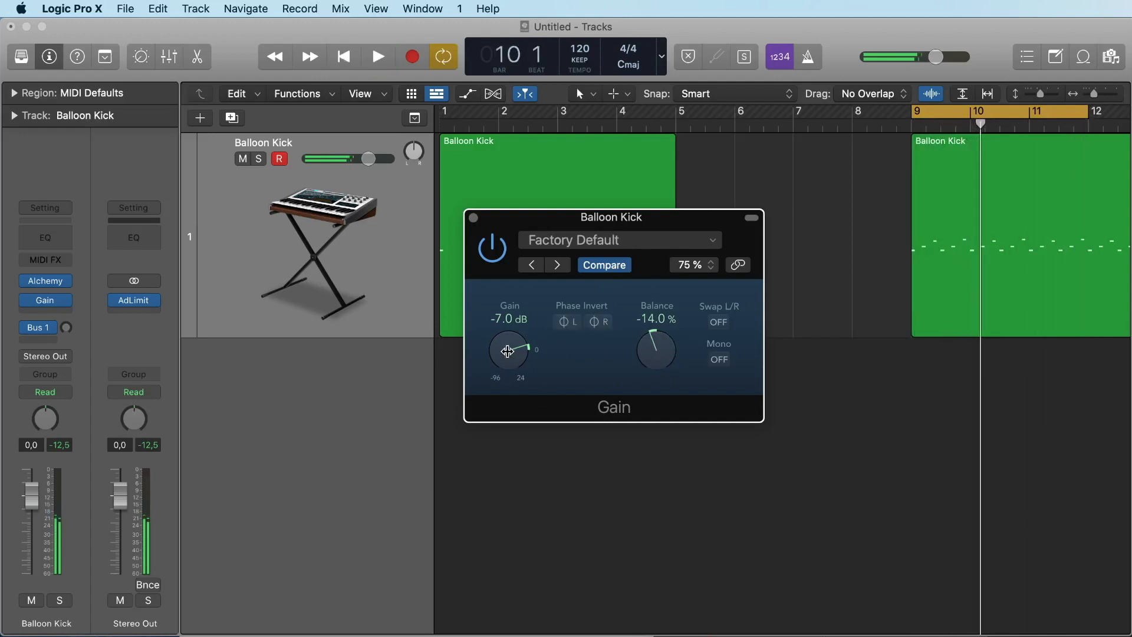
left_click_drag(507, 352, 502, 359)
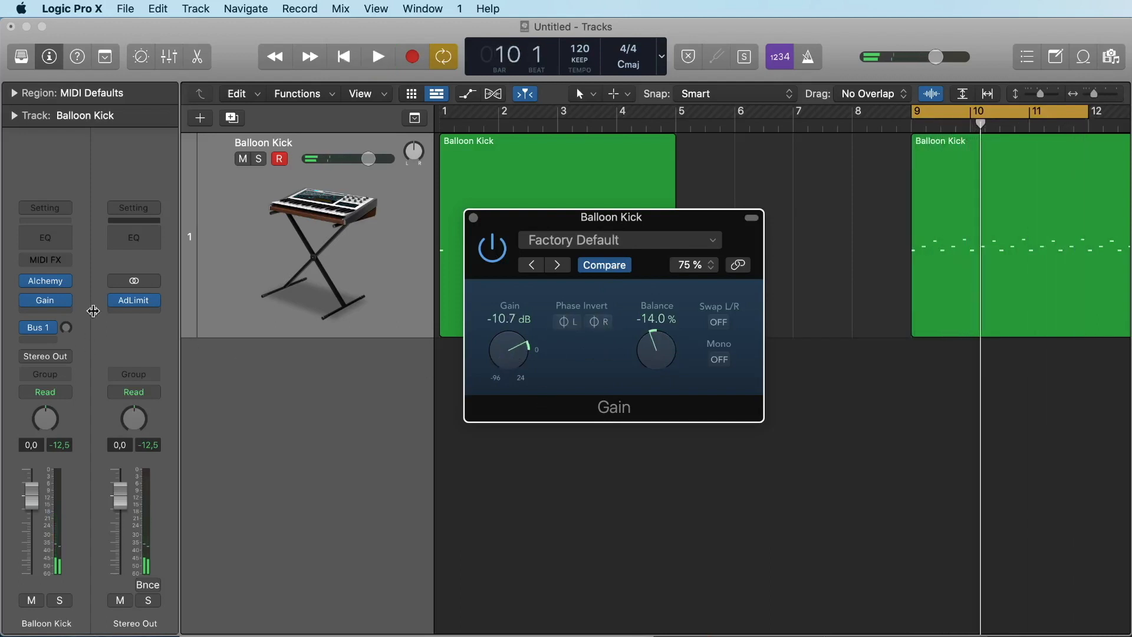